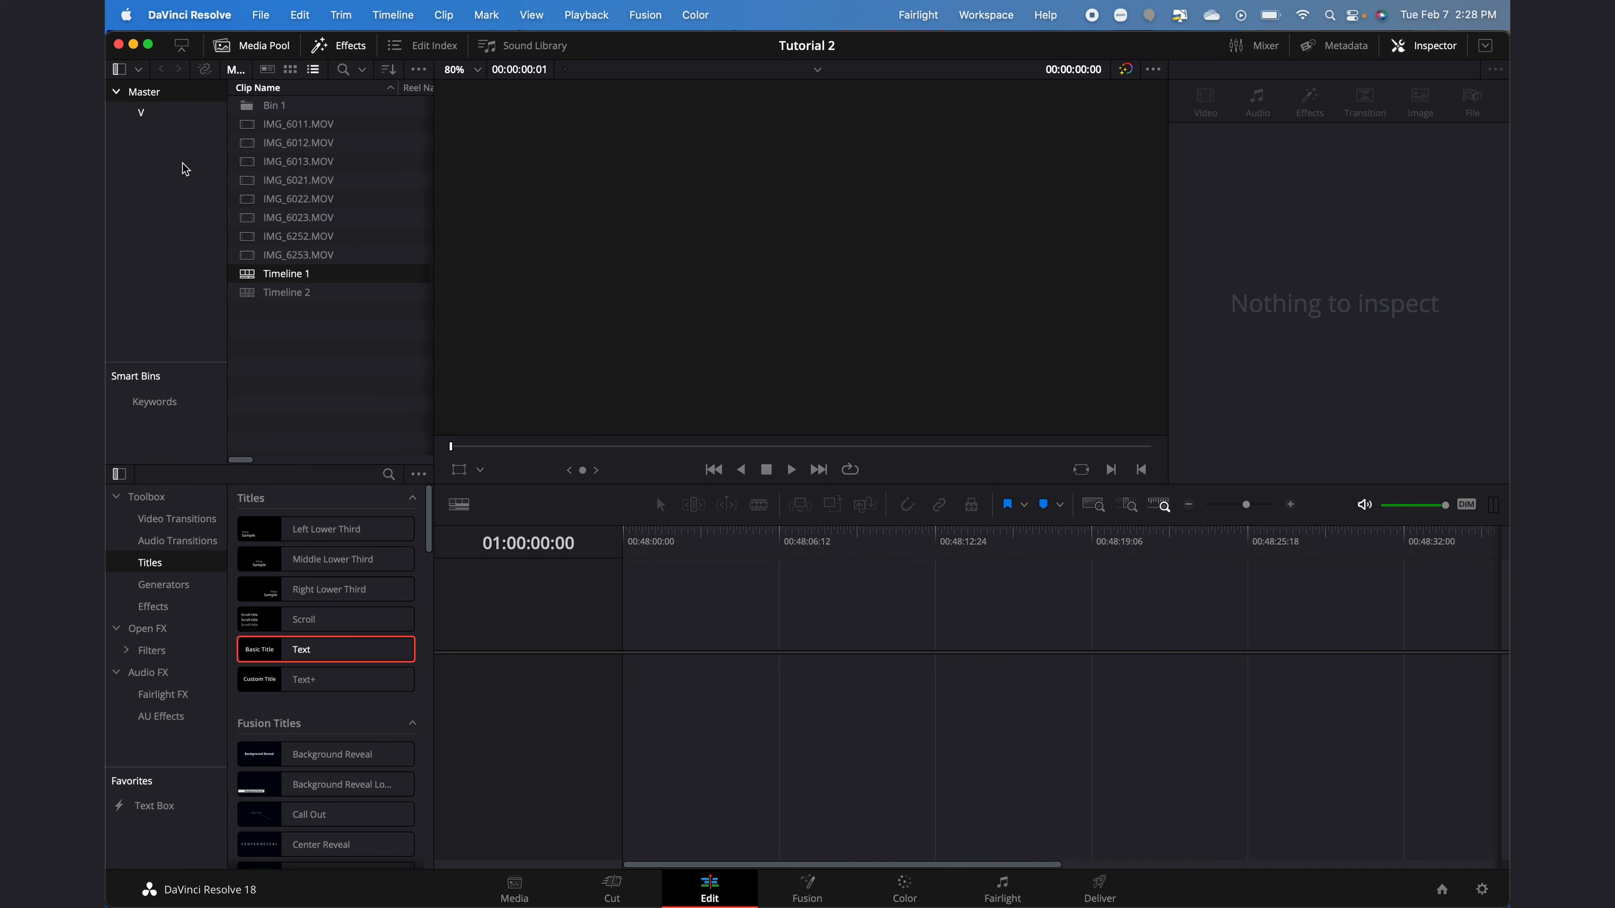
Step: Create a new bin inside the Video bin of the media pool and name it Video
click(152, 114)
right_click(156, 116)
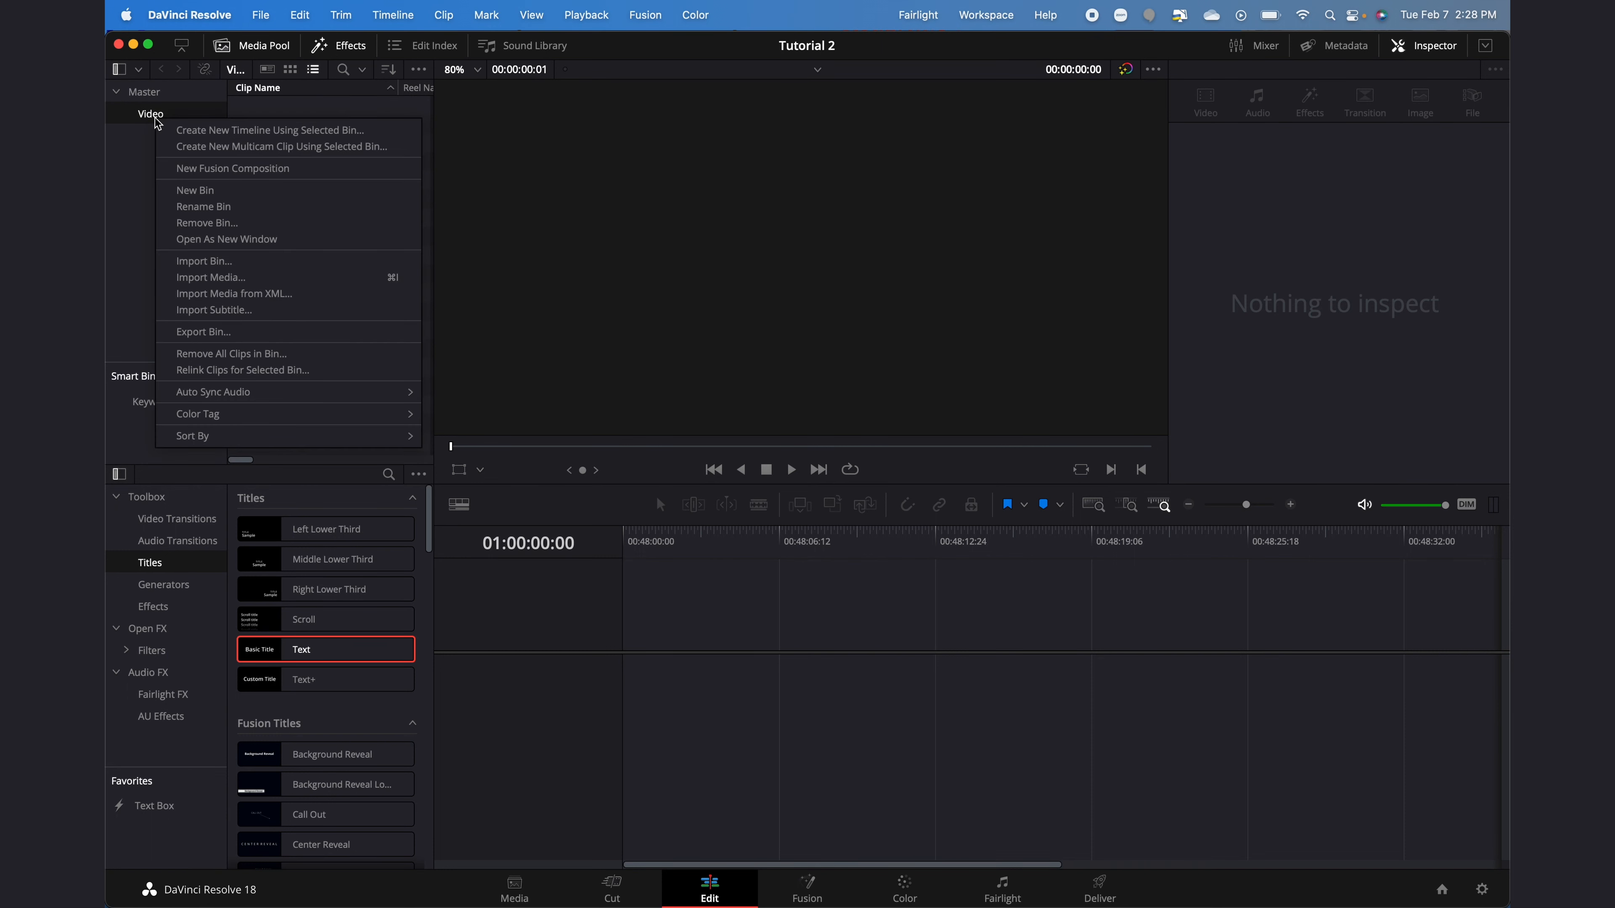
click(198, 191)
text(Vide)
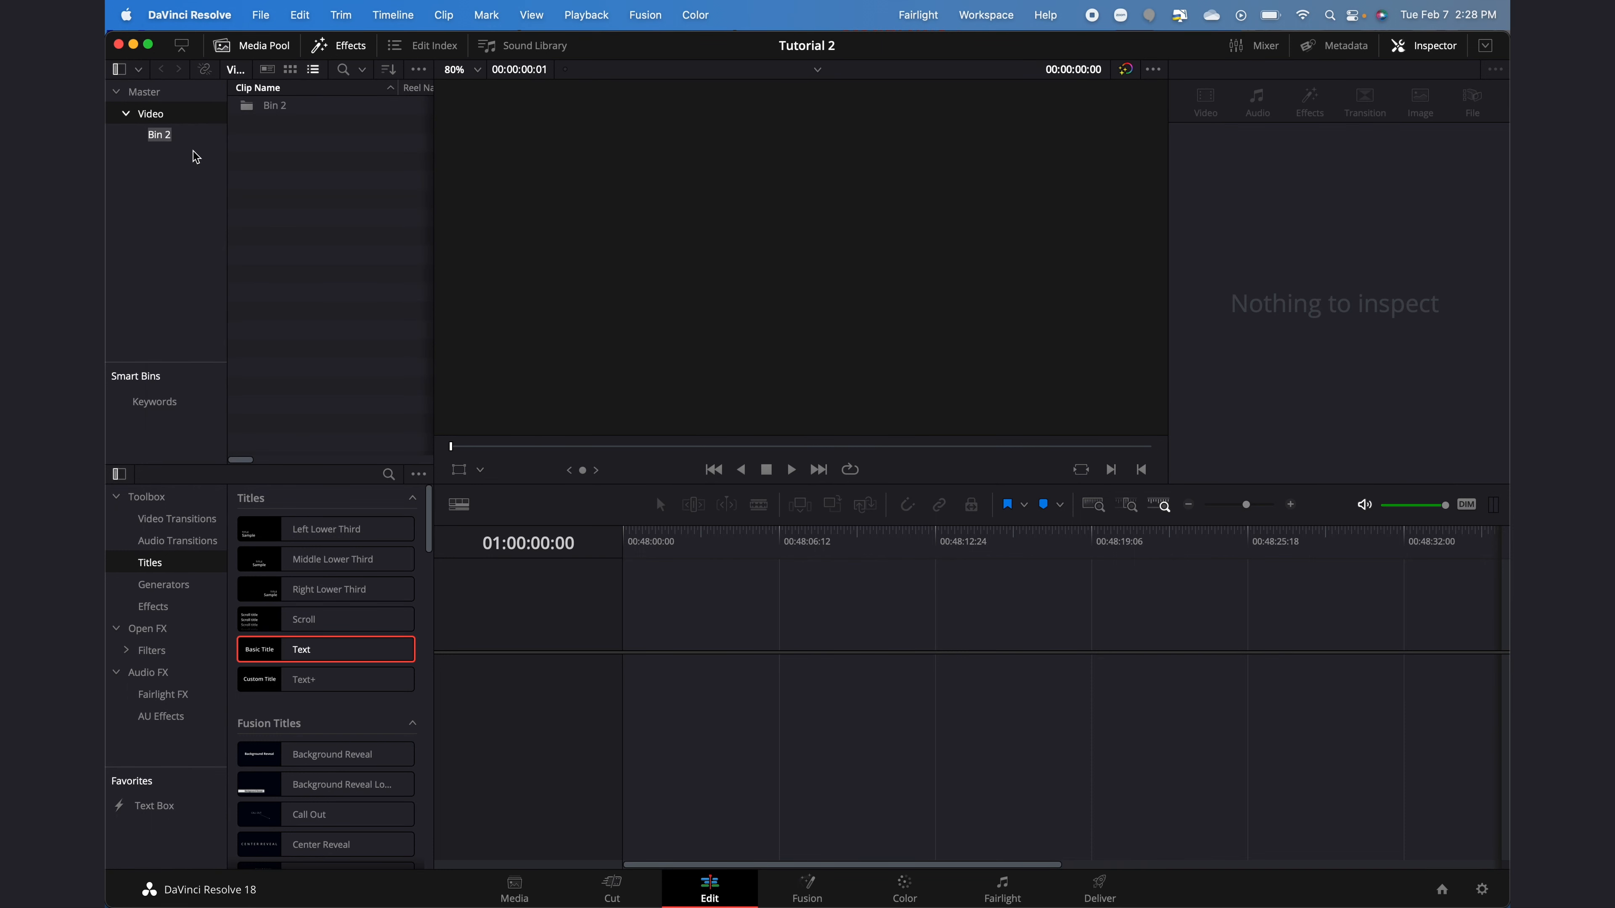
text(o)
key(Return)
Step: Collapse and expand the Master and Video bins, and view the contents of the Video bin and its sub-bin
click(124, 113)
click(117, 93)
click(116, 93)
click(126, 113)
click(159, 135)
click(155, 116)
click(162, 138)
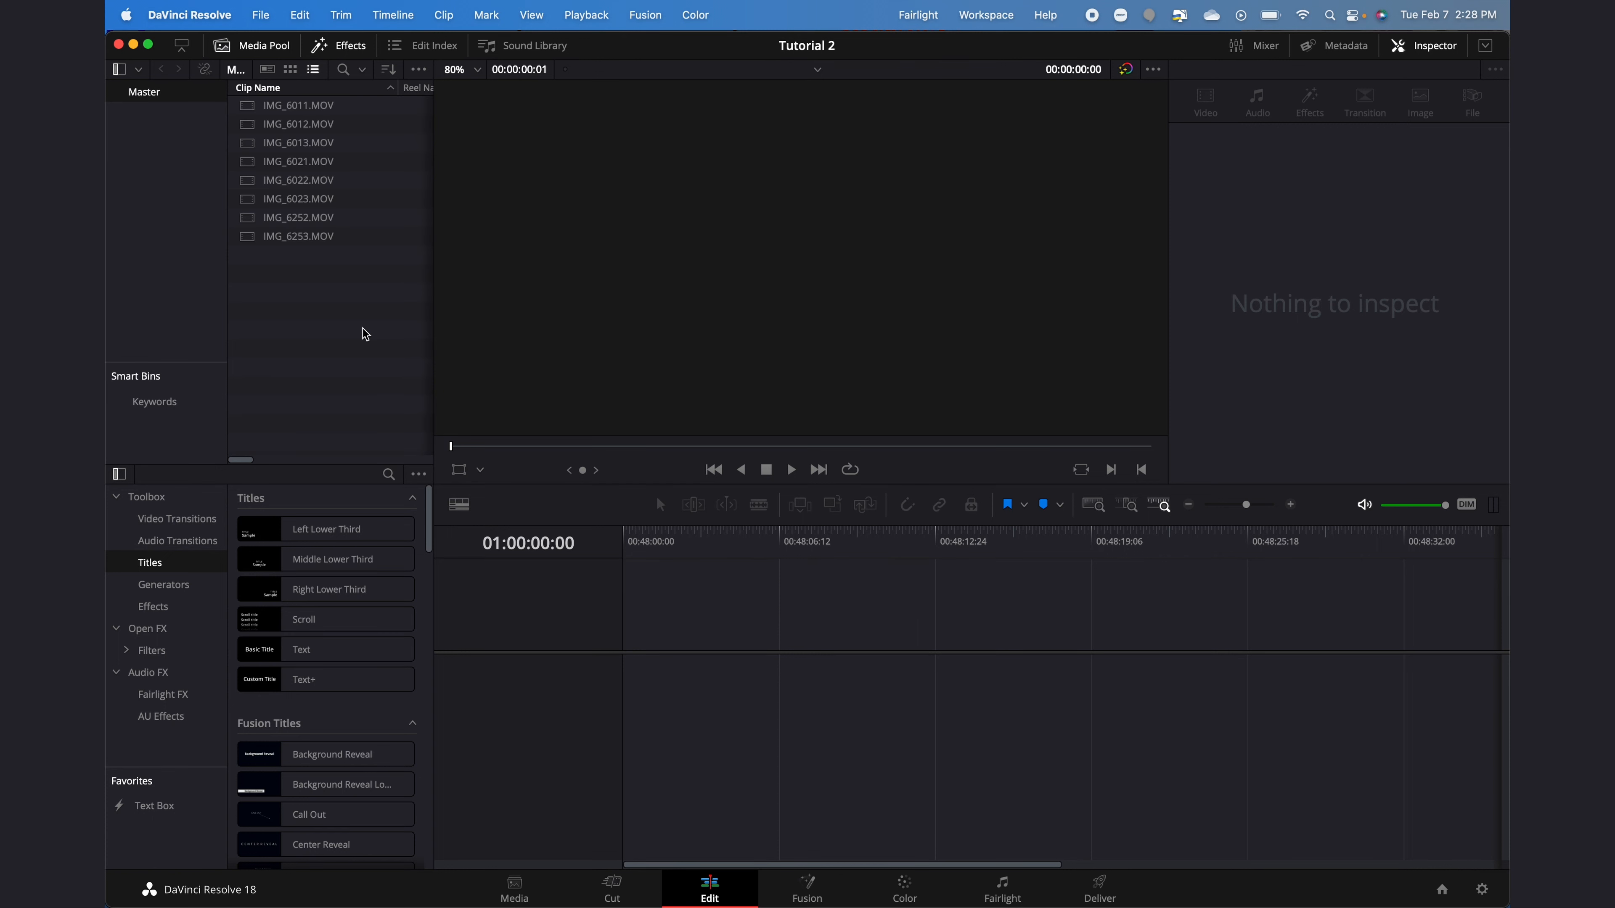
Step: Mark IMG_6011.MOV from 00:00:01:03 to 00:02:47:23 in the source viewer and place that range on the empty timeline
click(248, 107)
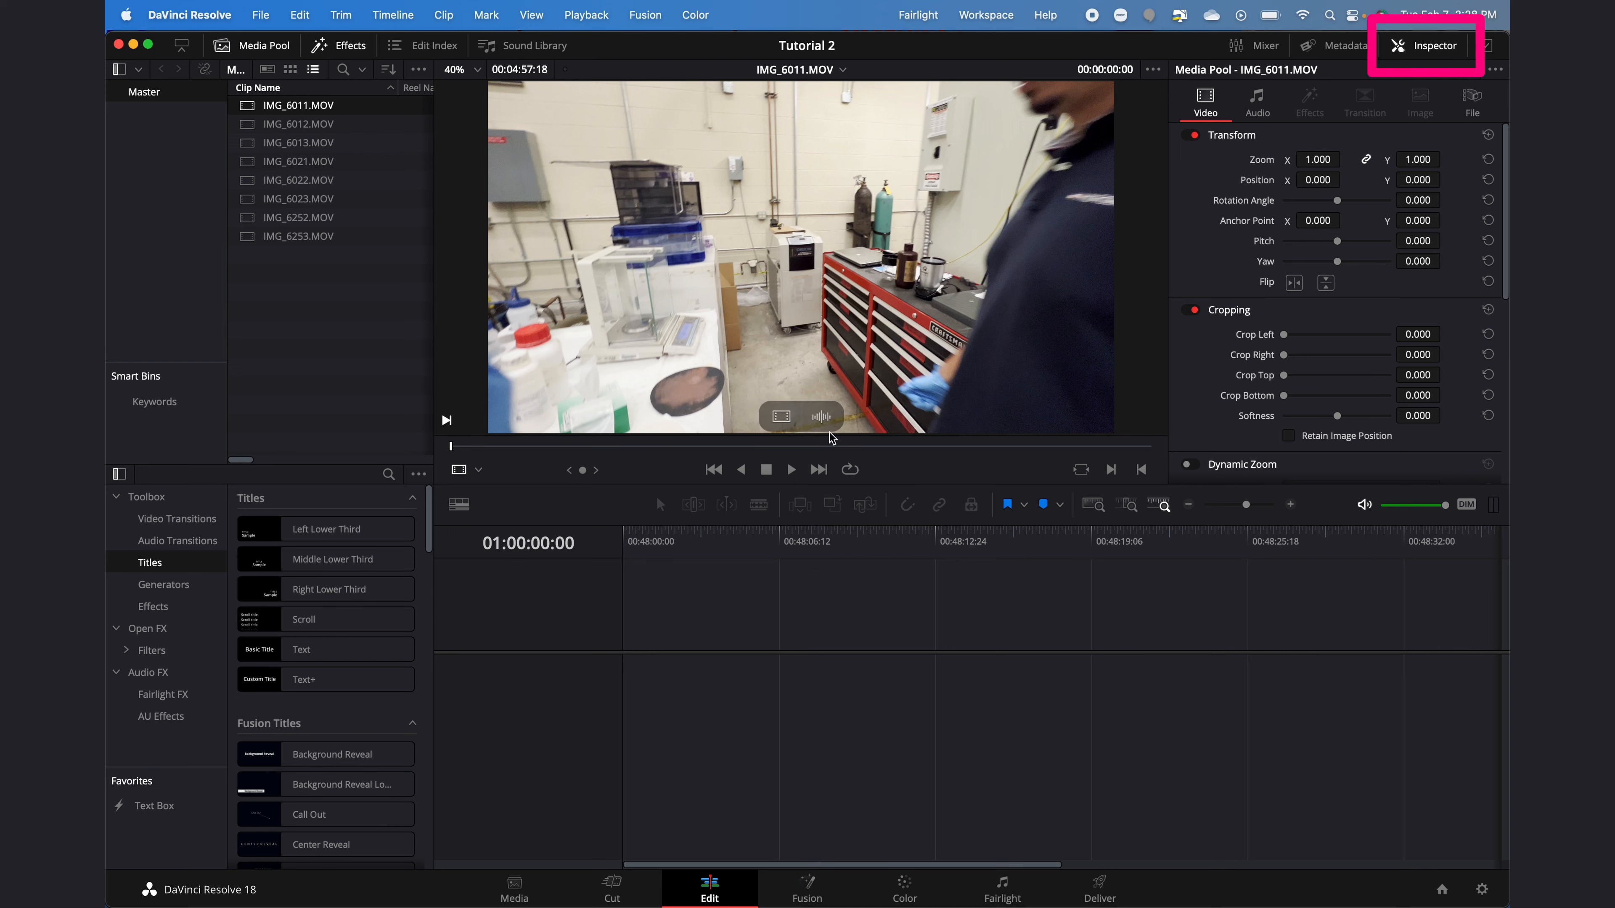
key(space)
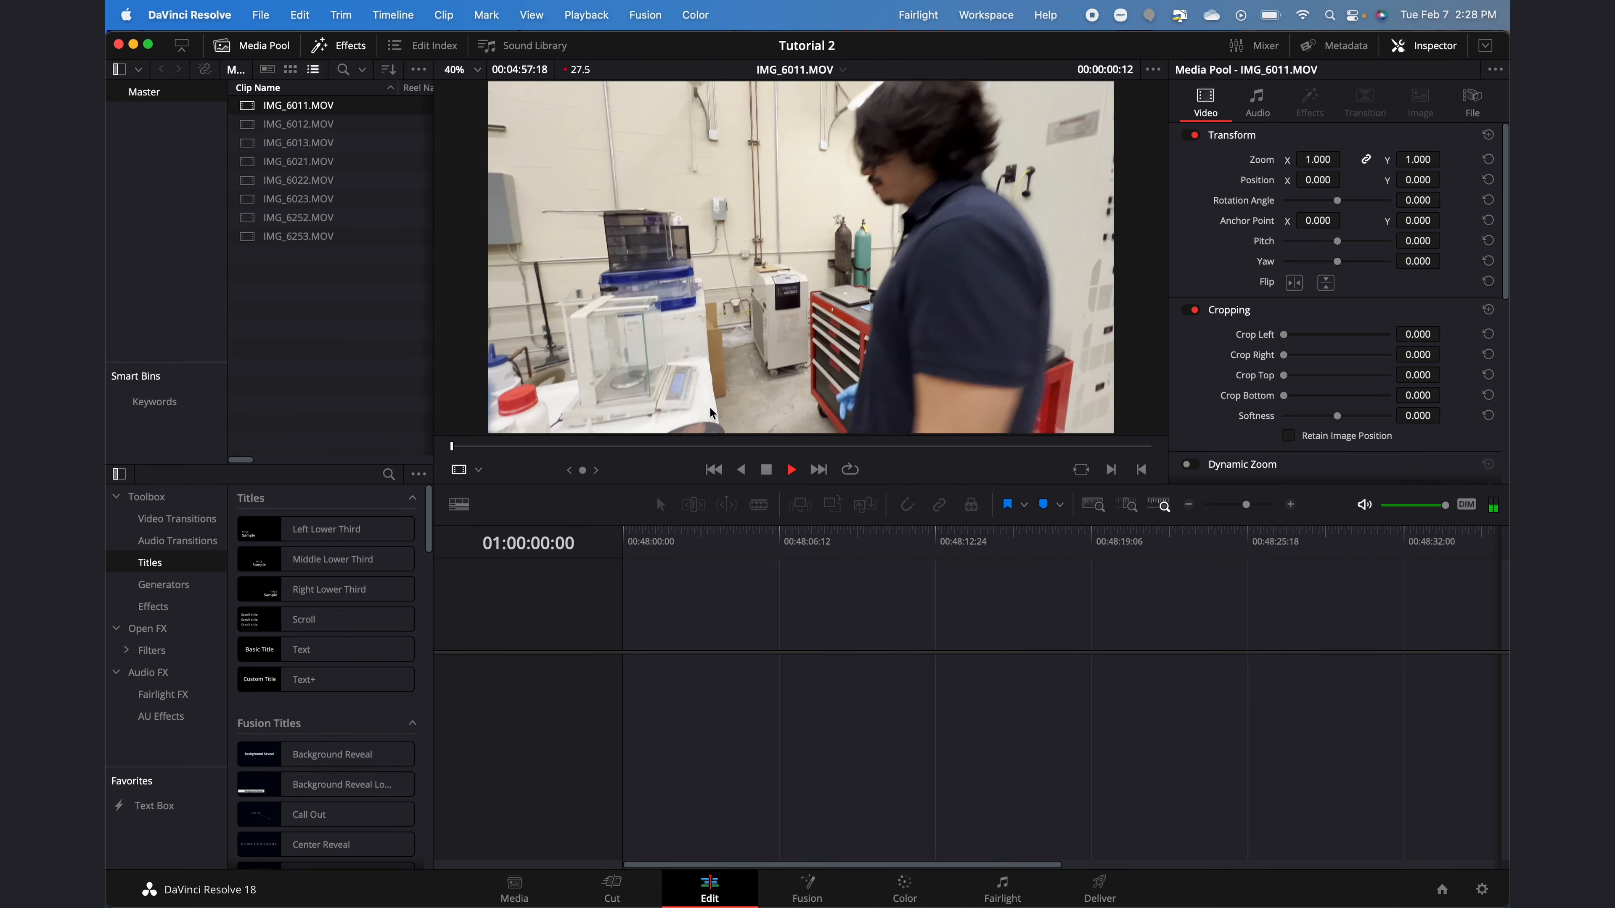
key(space)
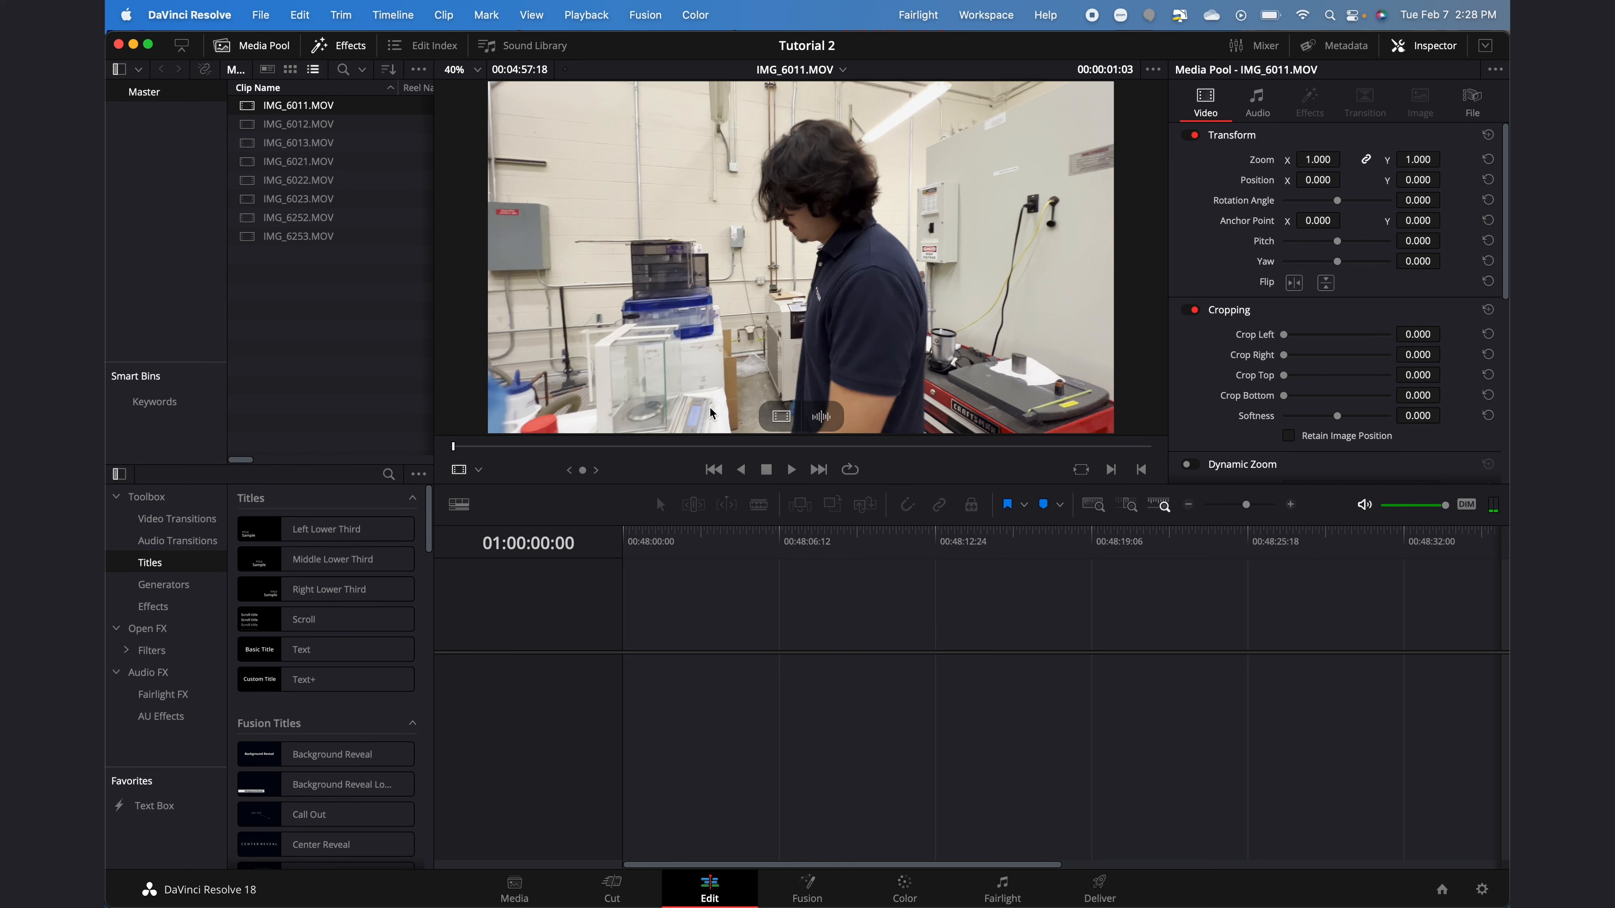
click(788, 447)
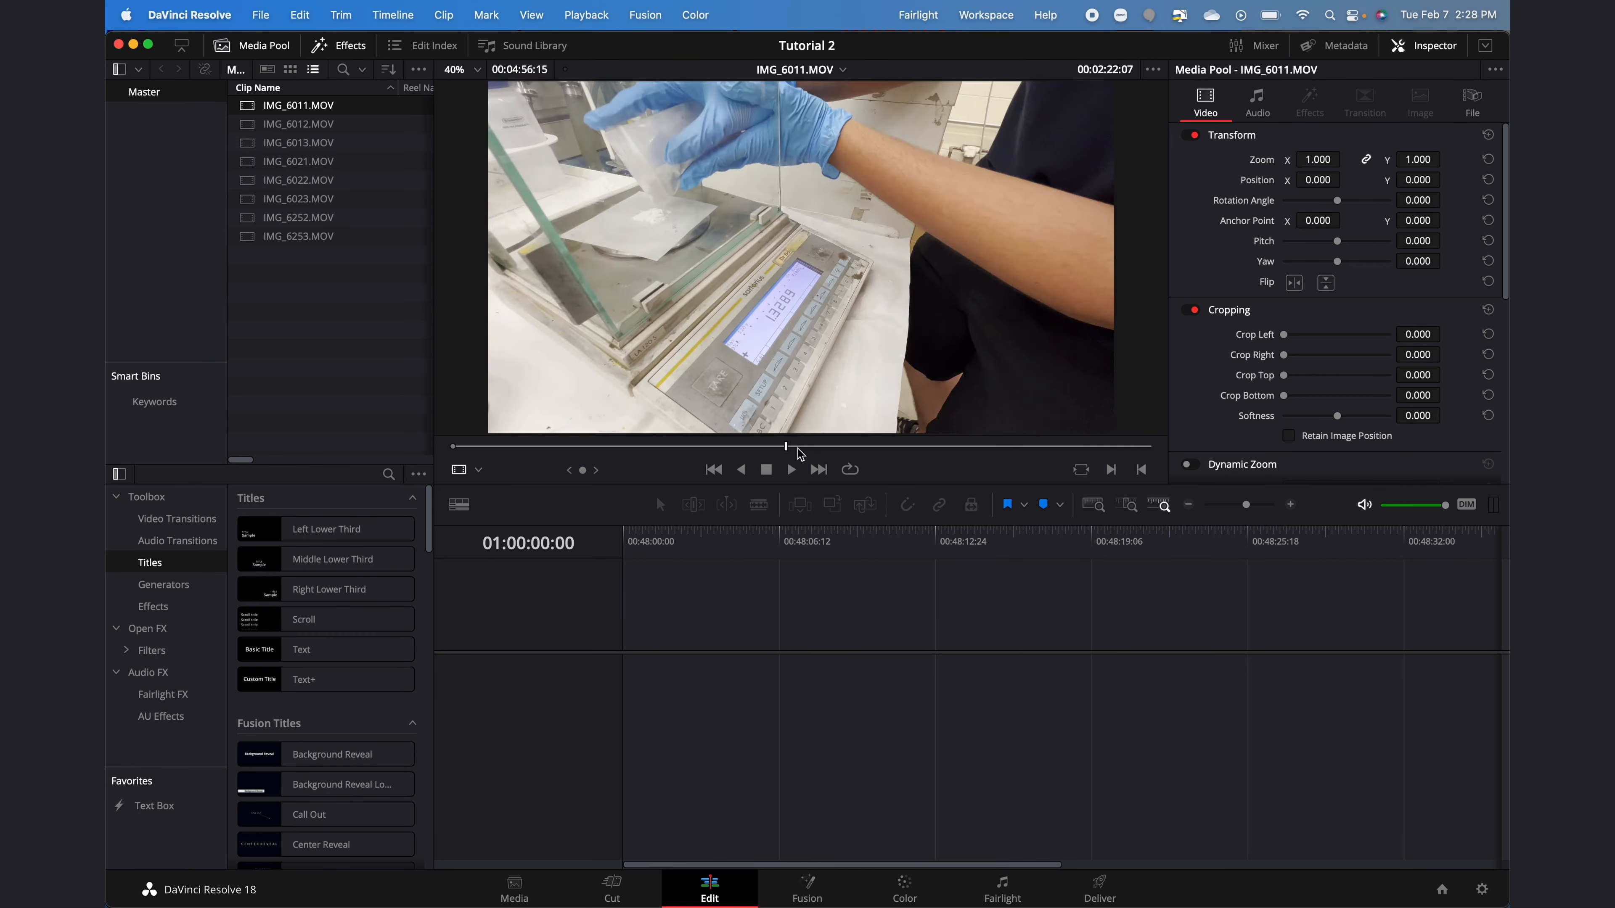
click(845, 447)
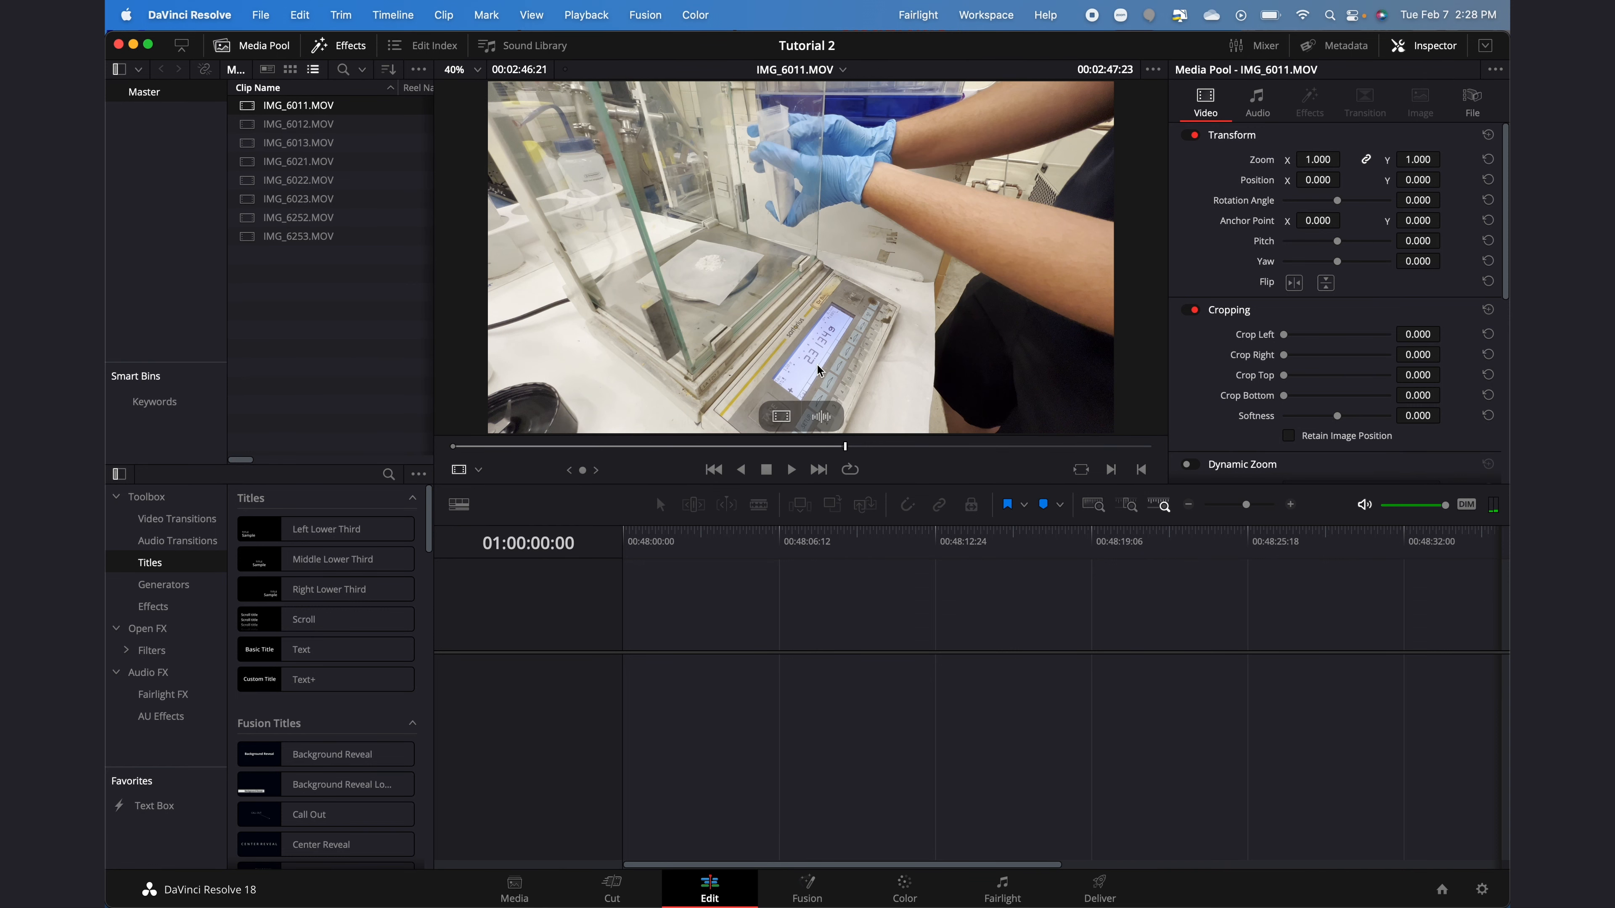
drag(808, 296, 745, 656)
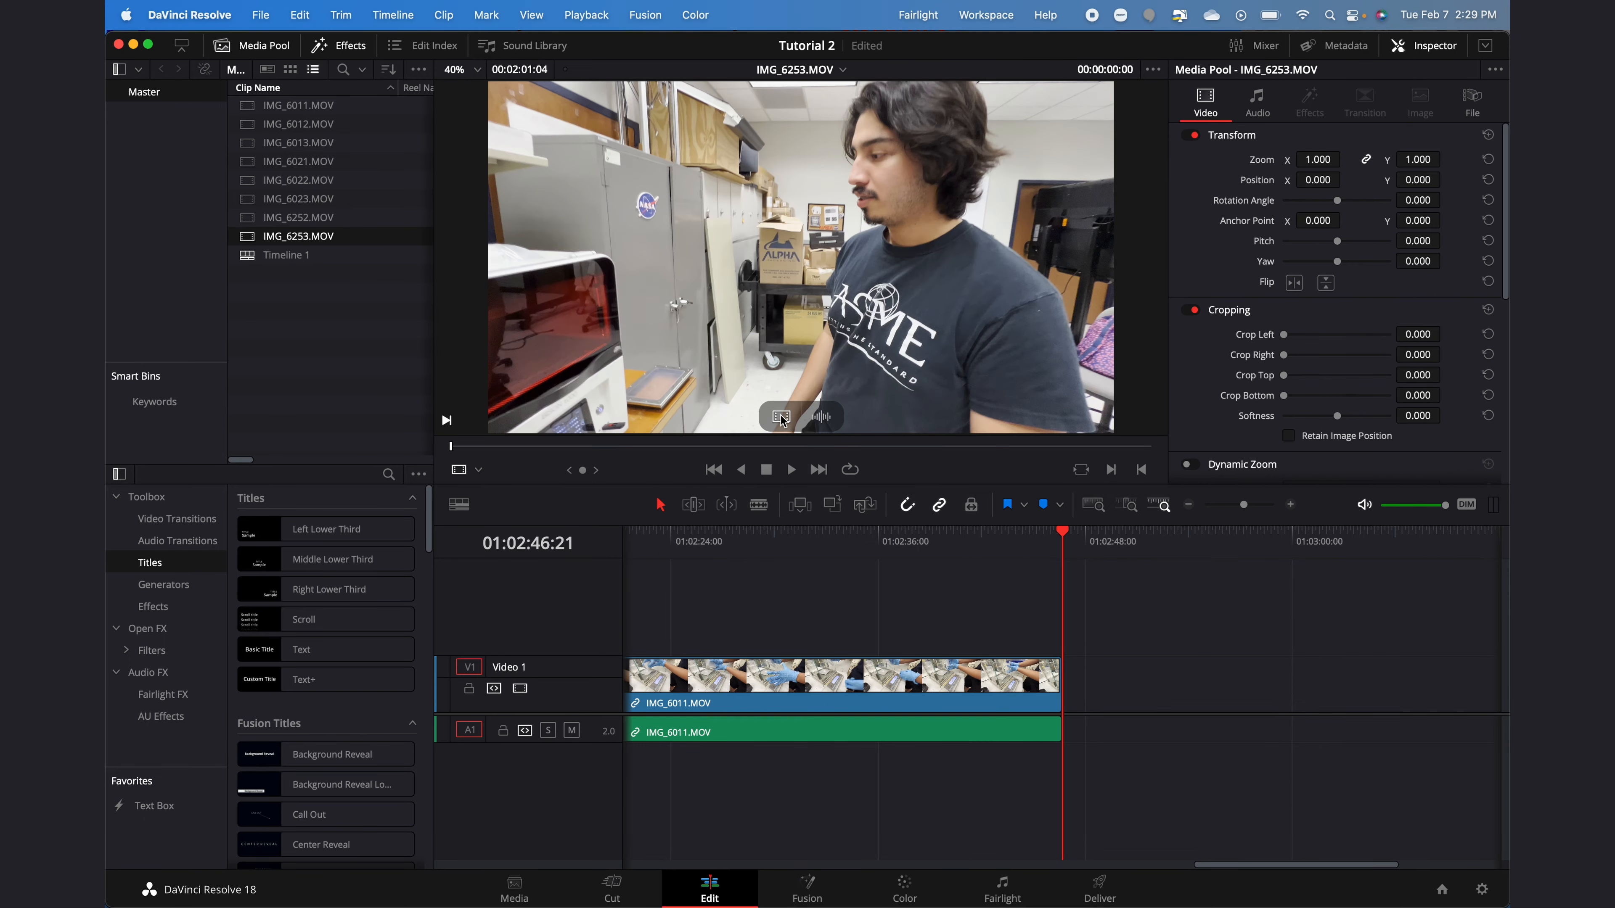
Step: Add only the video of IMG_6253.MOV to Video 1 and only its audio to track A1, after the first clip
drag(779, 414, 1142, 700)
double_click(270, 241)
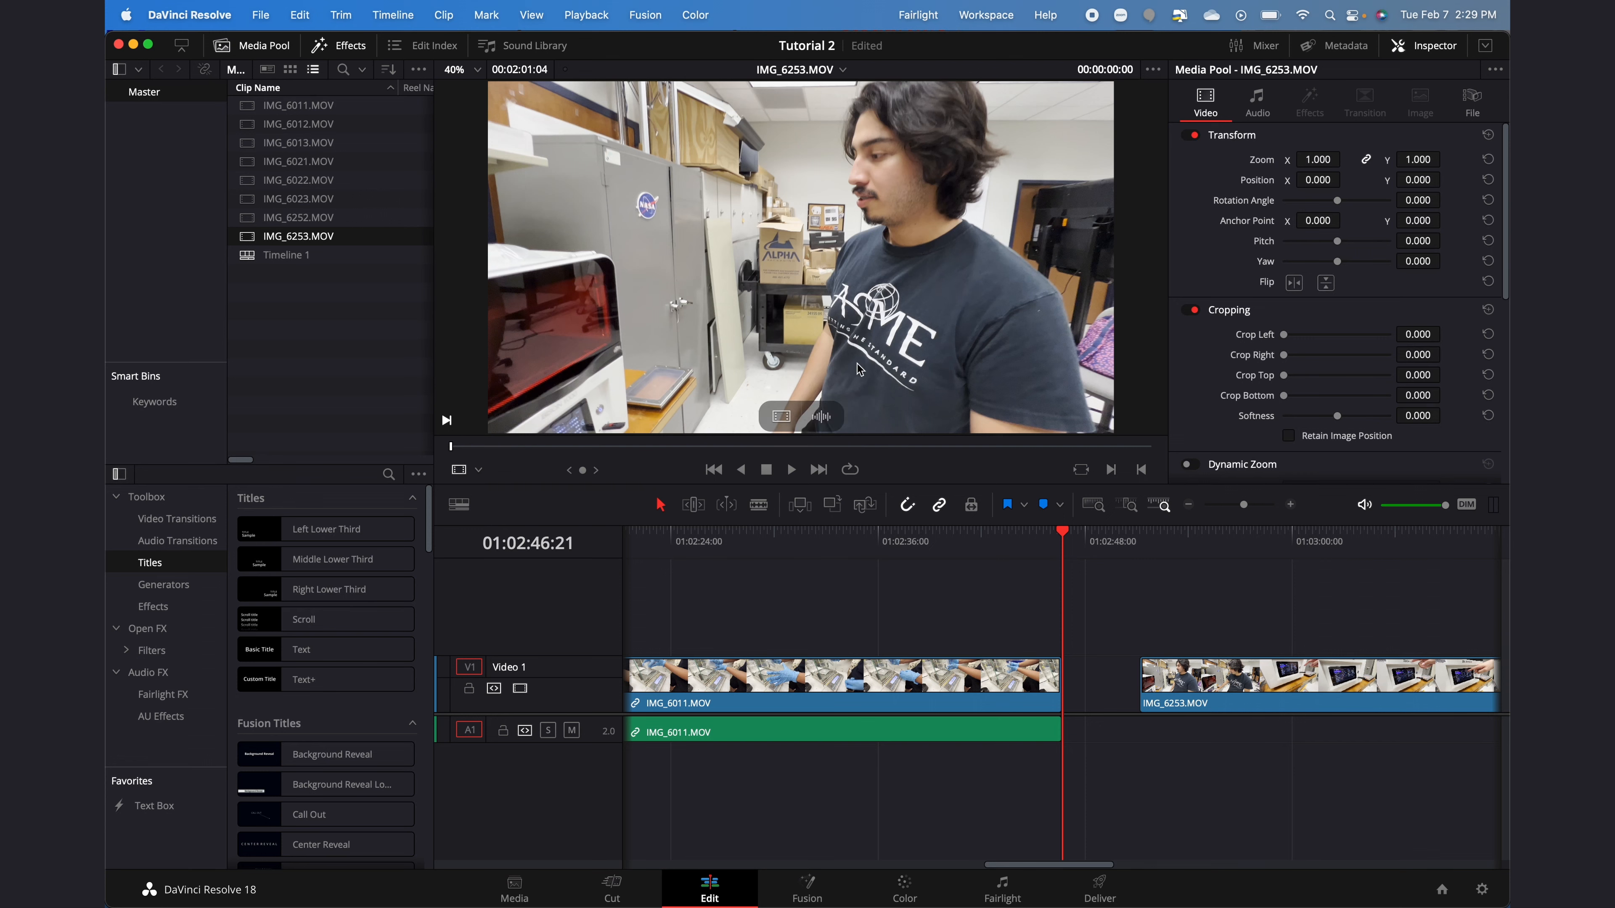
drag(826, 415, 1158, 738)
click(1005, 549)
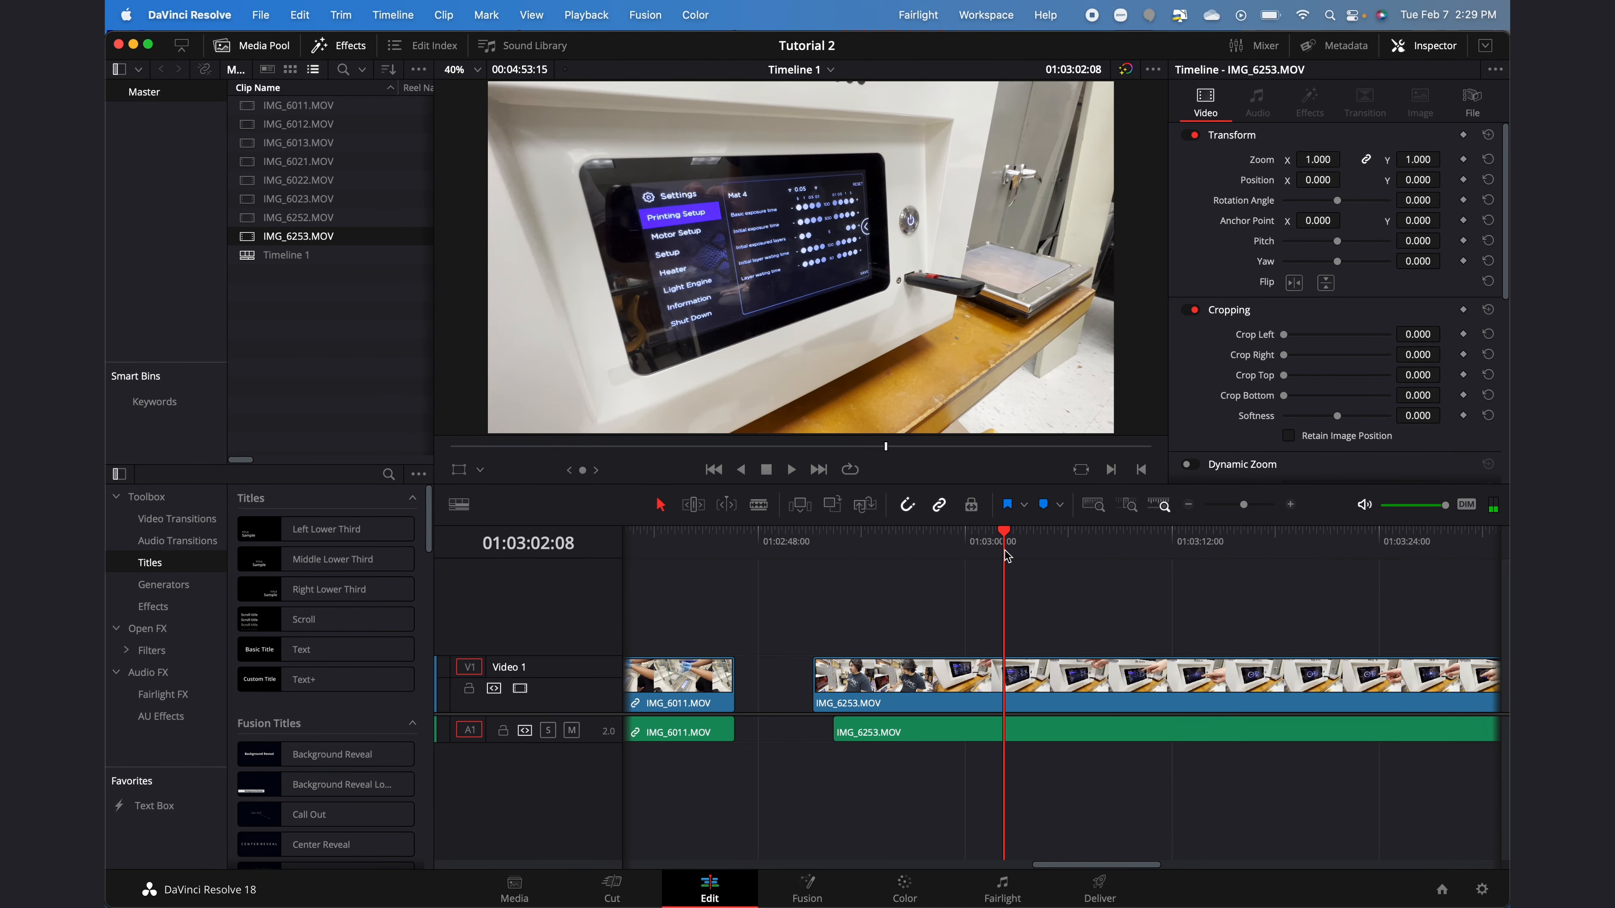
Step: Unlink the video and audio of the IMG_6011.MOV timeline clip and test moving its video part separately
scroll(837, 639, left, 3)
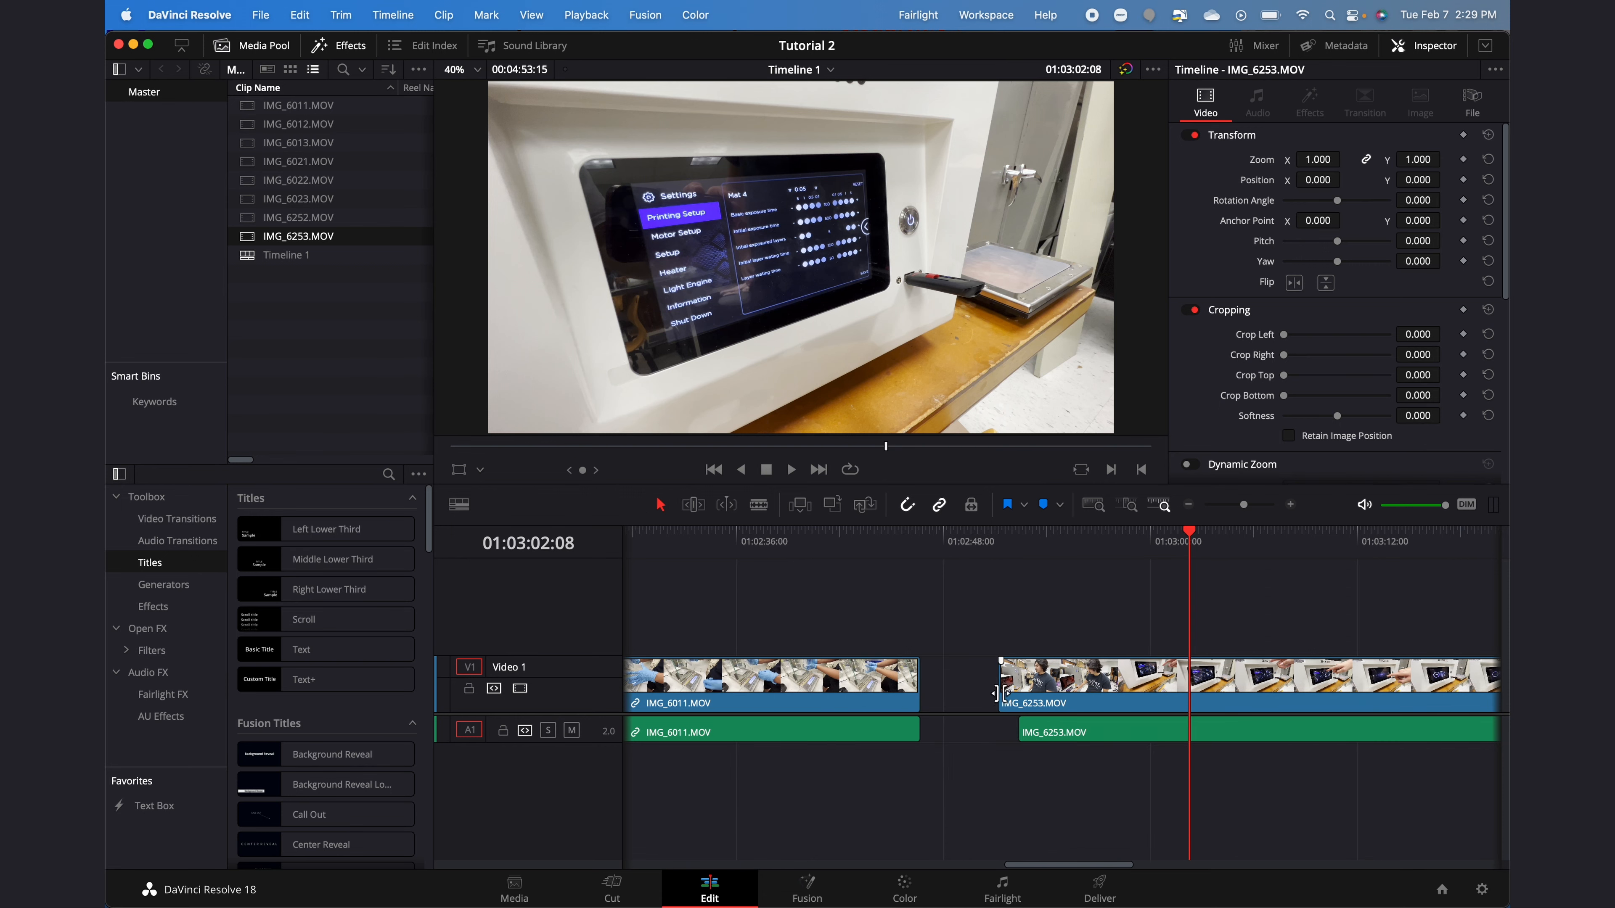
drag(932, 784, 845, 697)
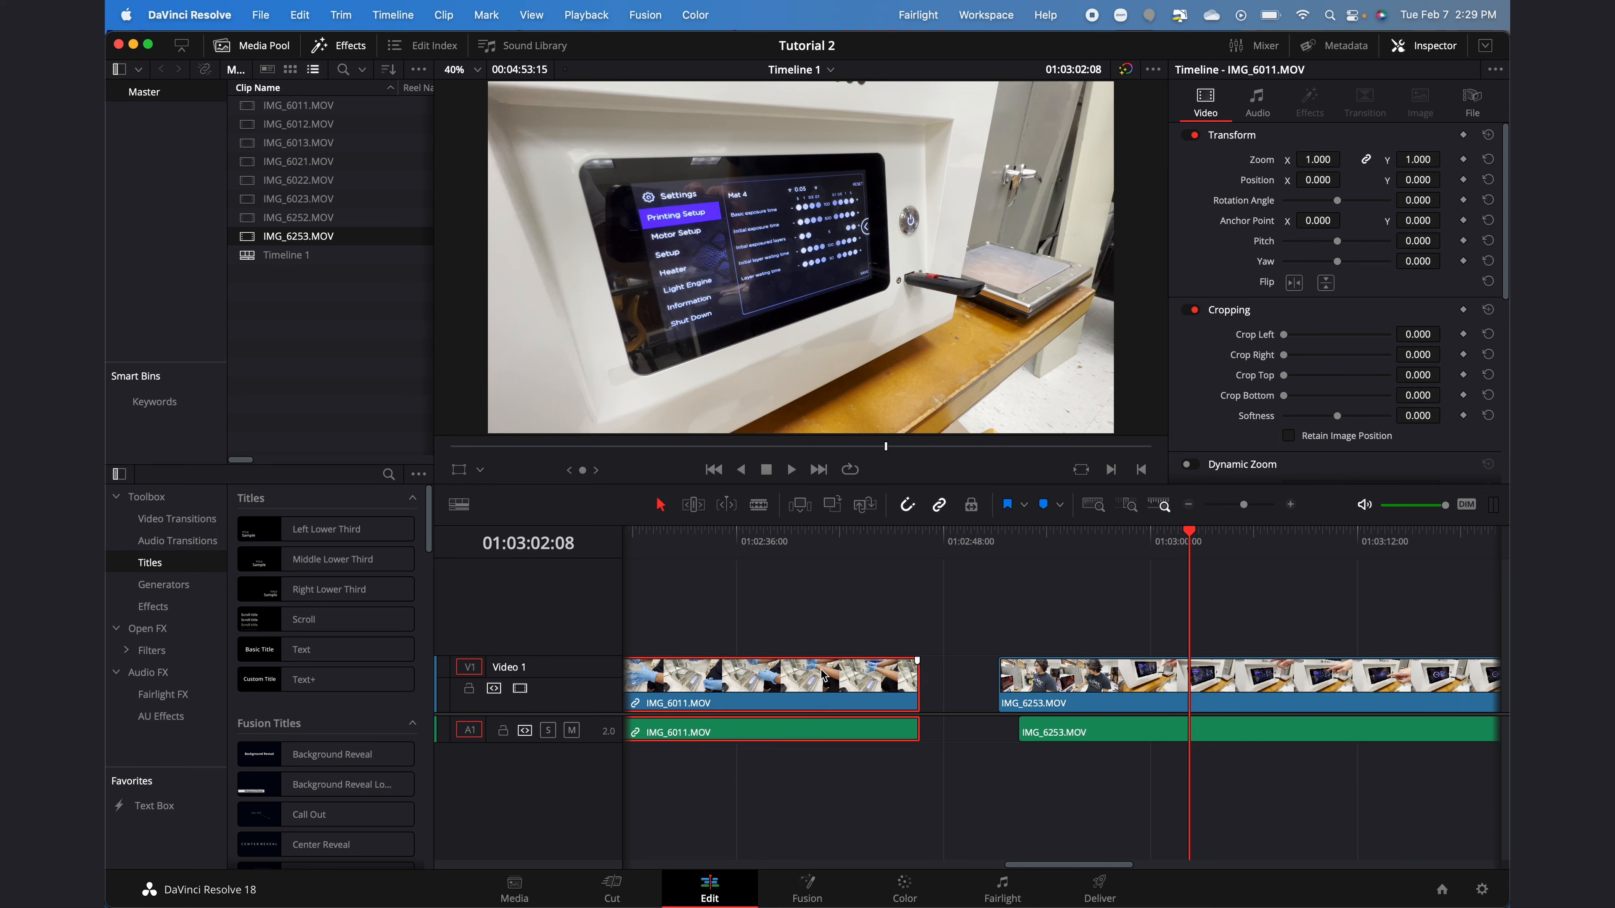
right_click(847, 695)
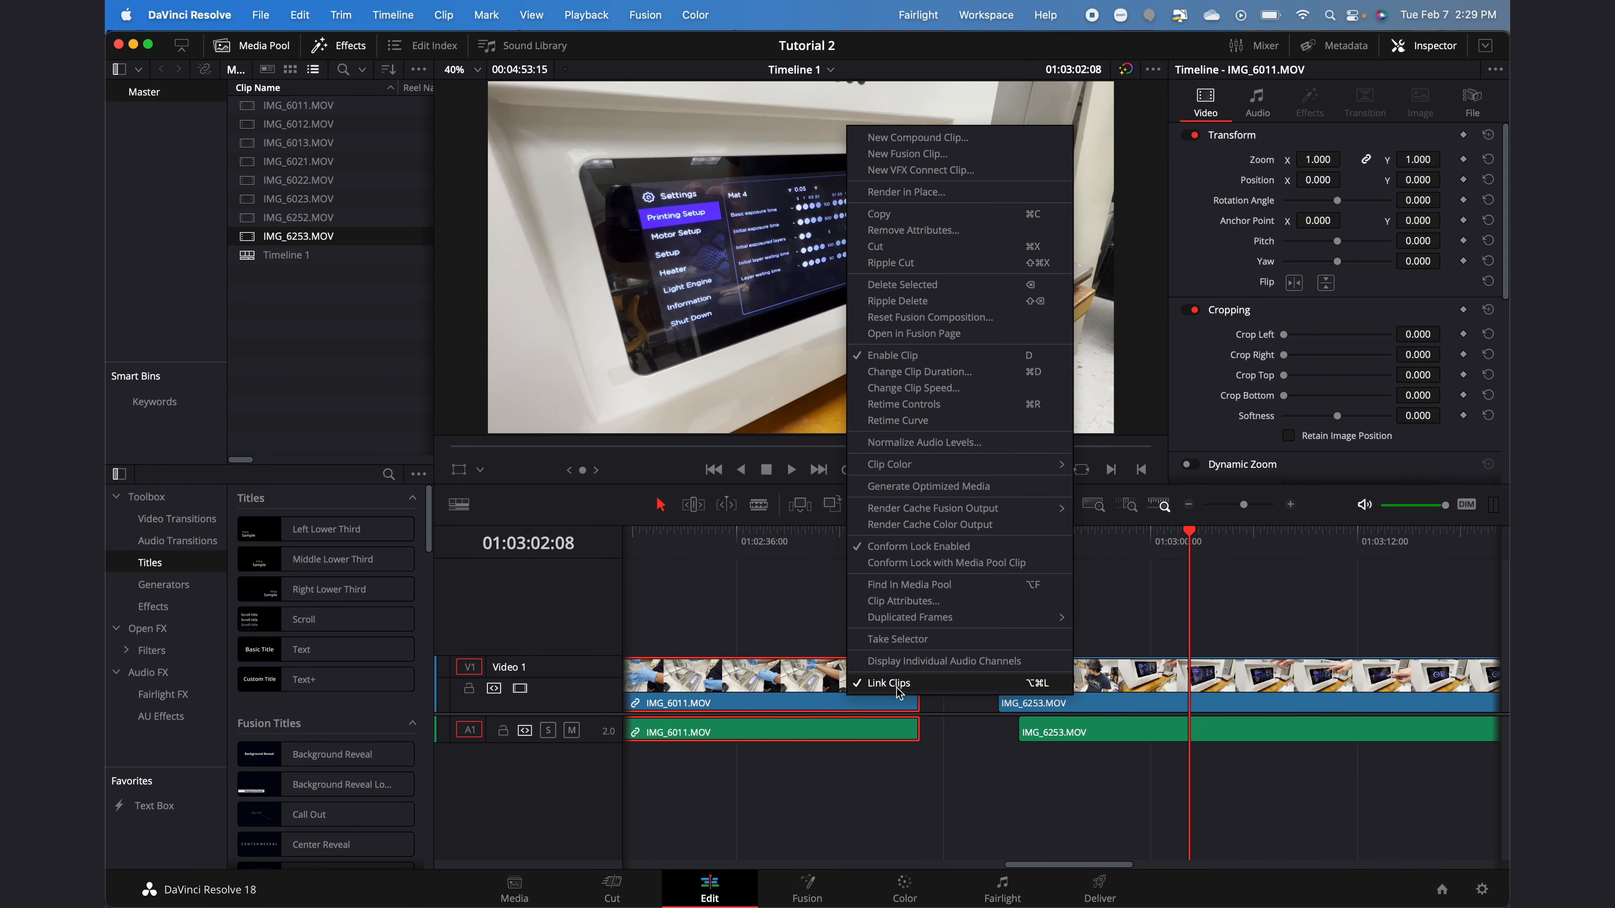
click(909, 687)
mouse_move(856, 679)
mouse_down()
mouse_move(925, 592)
mouse_move(845, 684)
mouse_up()
click(822, 772)
Step: Delete the separate IMG_6253.MOV video and audio clips from the timeline
drag(947, 623, 1131, 775)
key(BackSpace)
scroll(978, 736, left, 15)
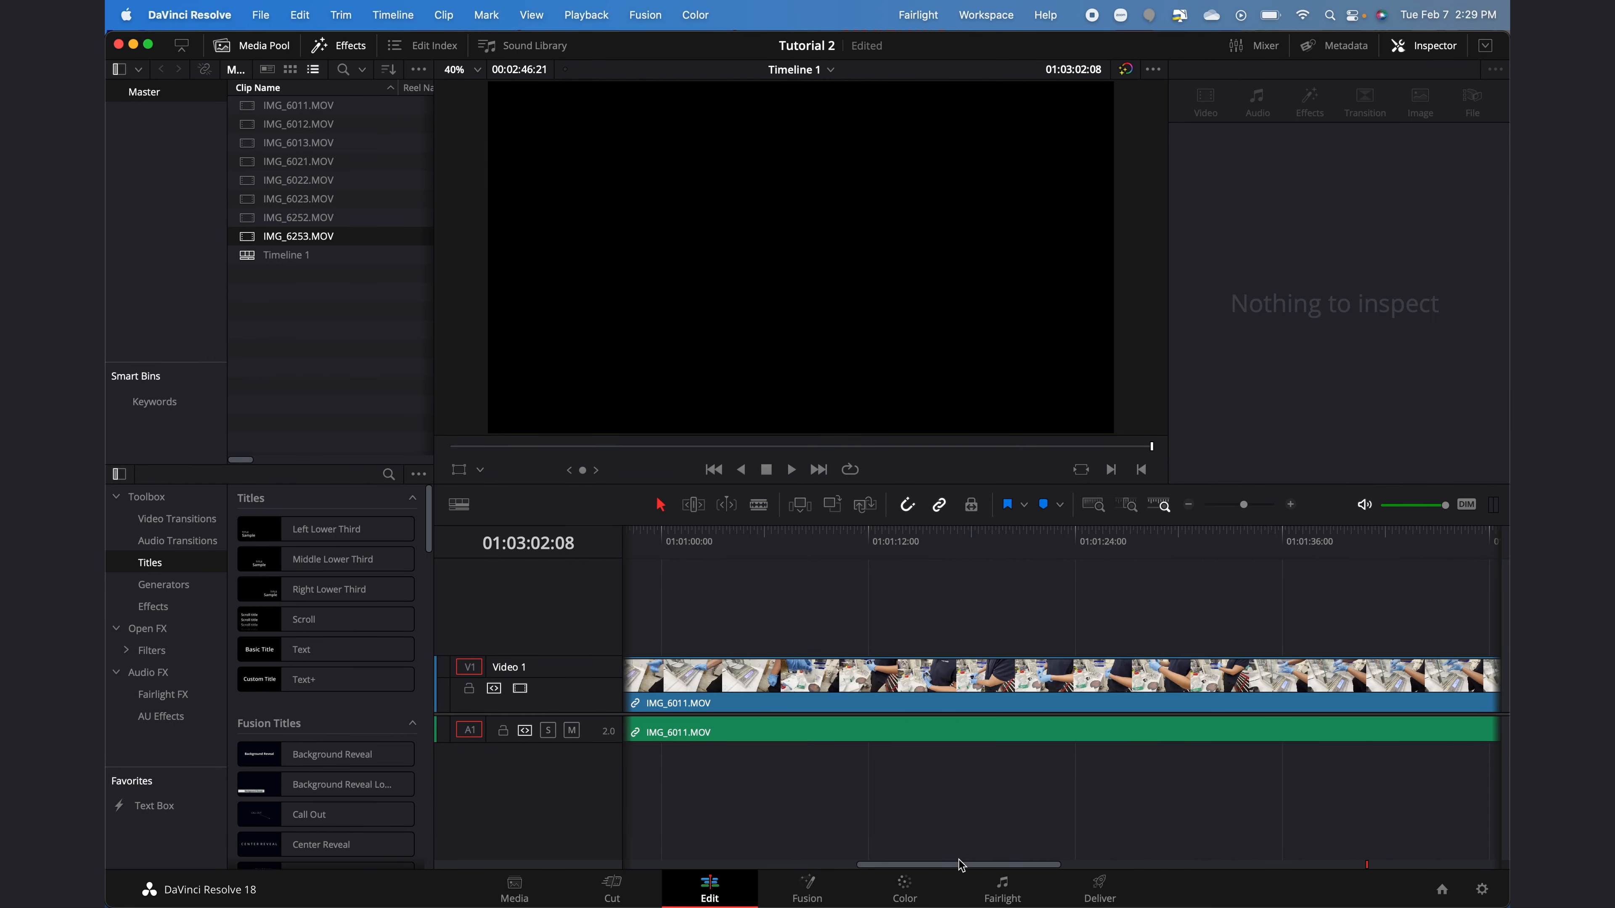
drag(948, 866, 640, 849)
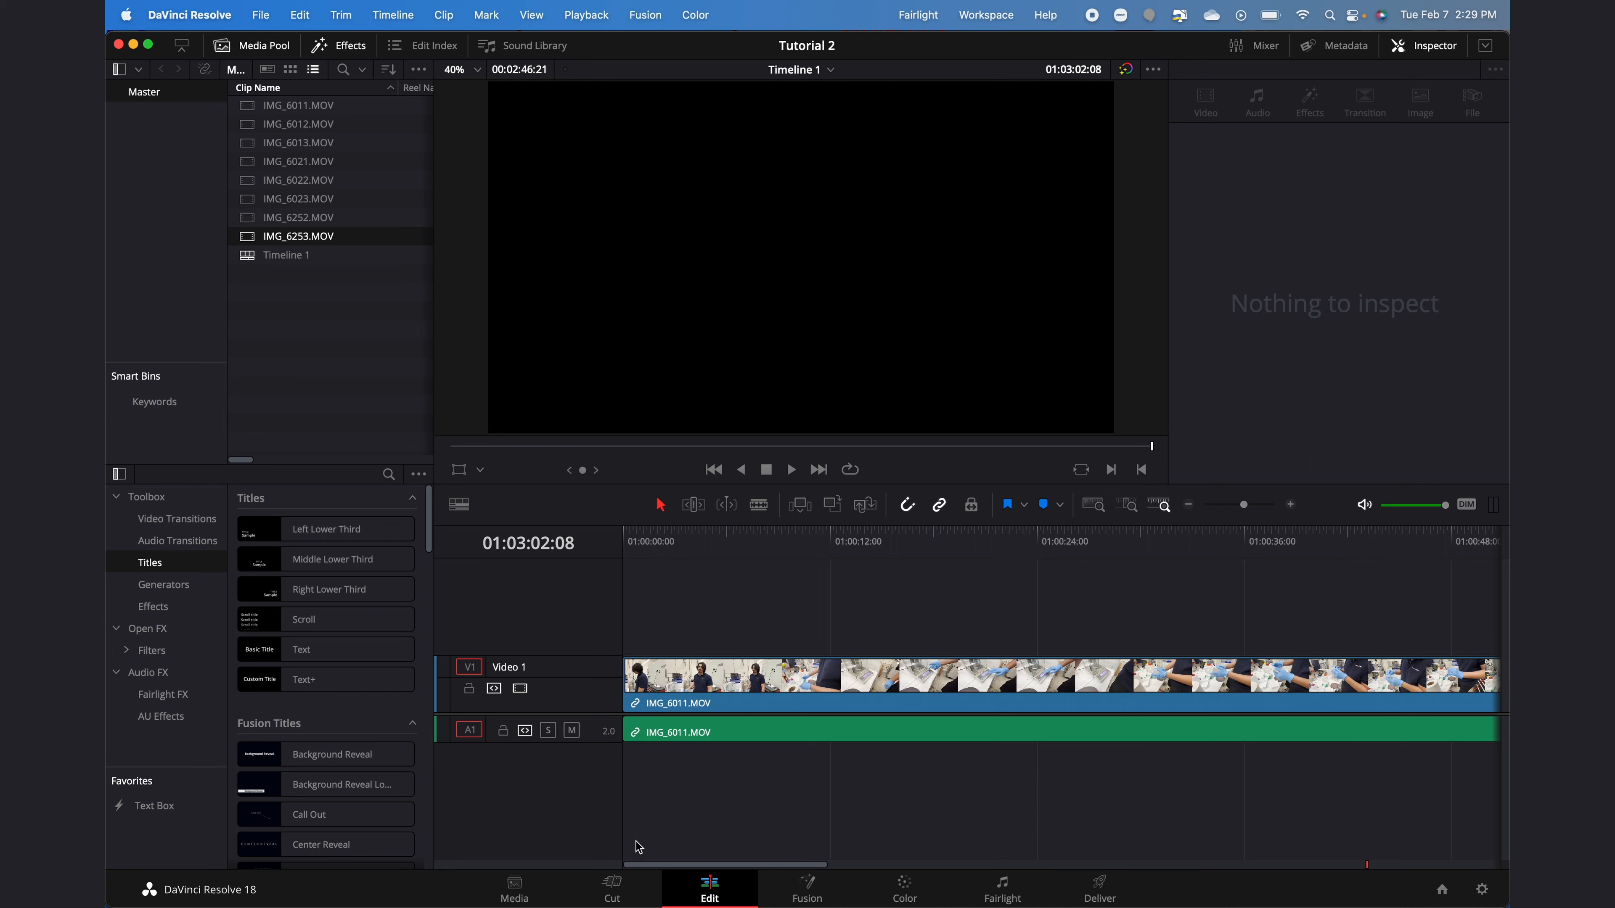
Step: Lock the Video 1 and A1 tracks to test moving the IMG_6011.MOV clip, and unlock both tracks again
click(470, 692)
mouse_move(756, 728)
mouse_down()
mouse_move(839, 757)
mouse_move(813, 739)
mouse_move(931, 728)
mouse_move(957, 706)
mouse_move(954, 725)
mouse_up()
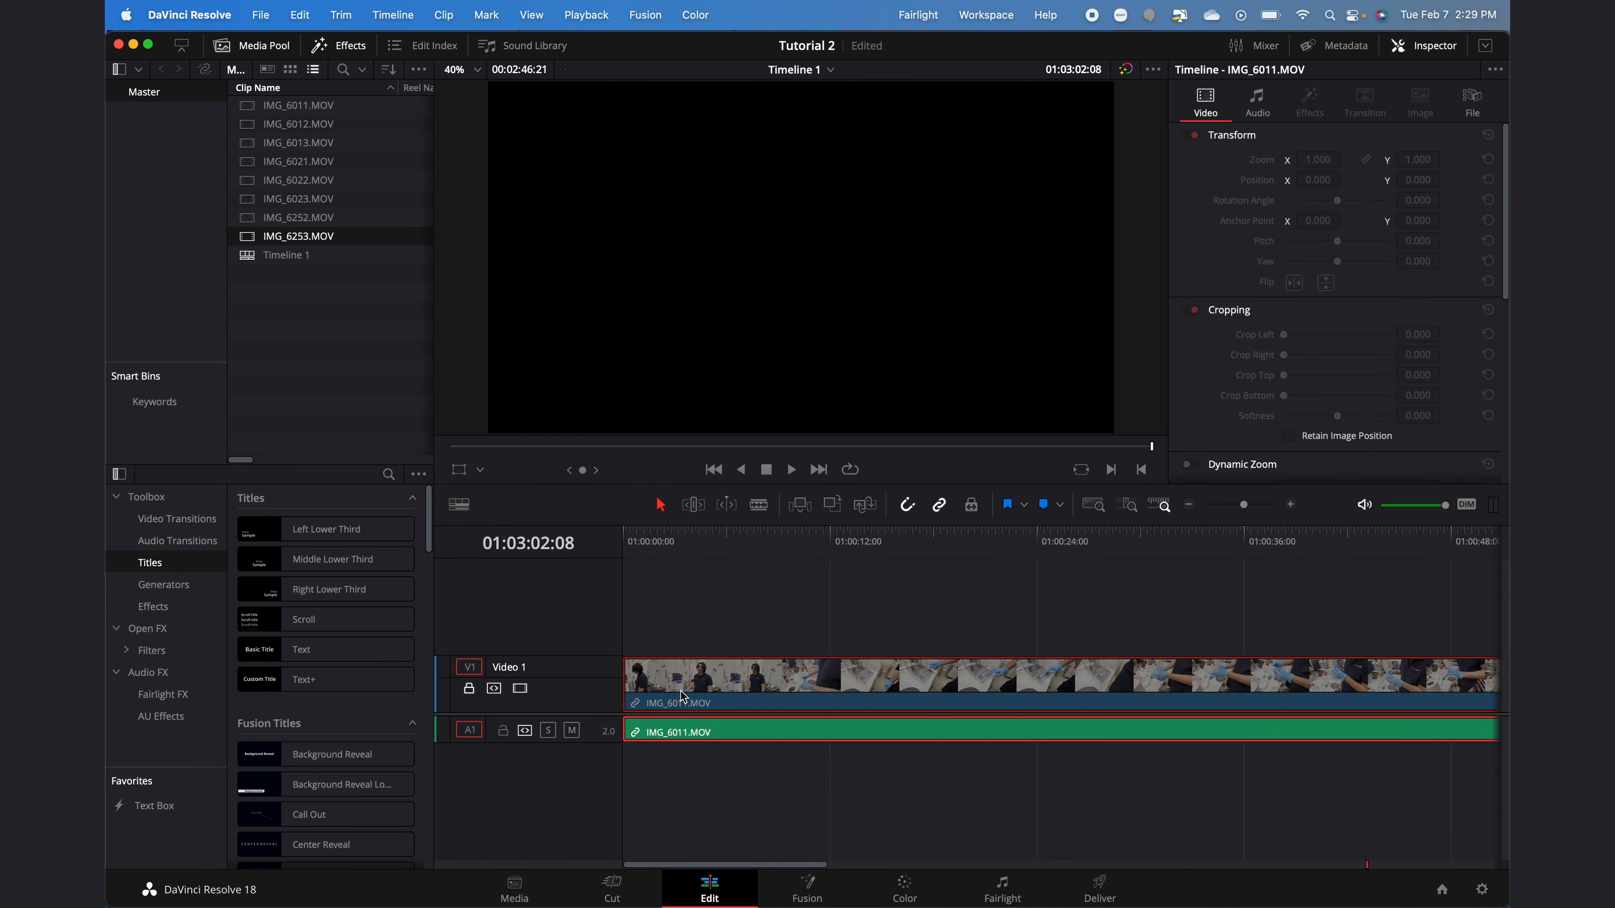
click(509, 733)
click(468, 688)
mouse_move(715, 684)
mouse_down()
mouse_move(890, 636)
mouse_move(715, 690)
mouse_up()
click(468, 688)
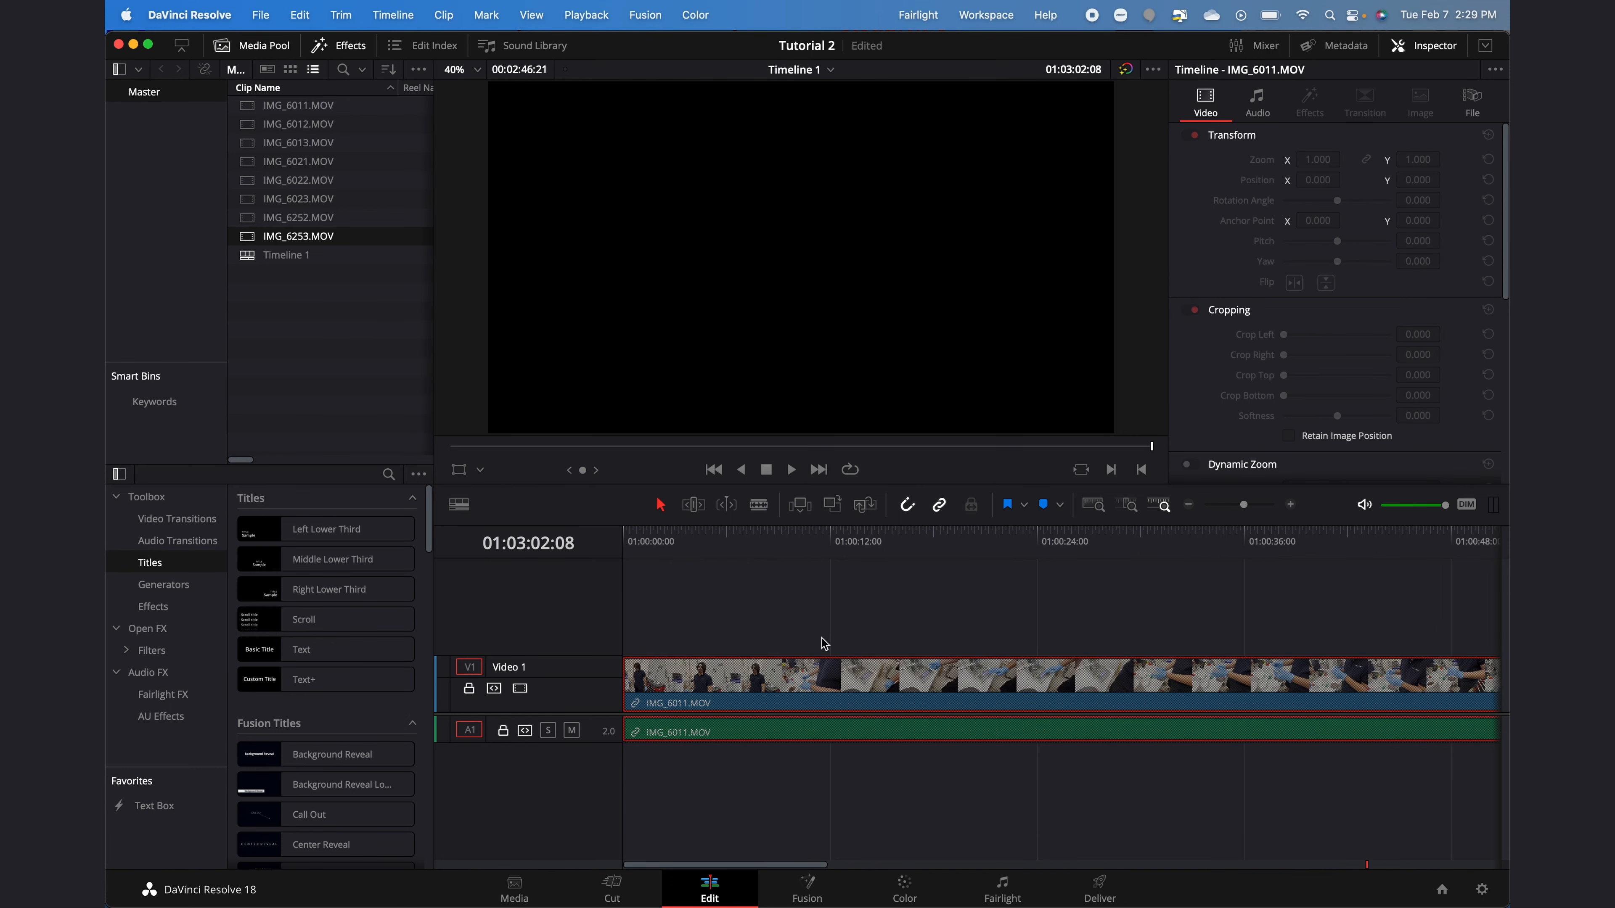
click(469, 689)
click(503, 730)
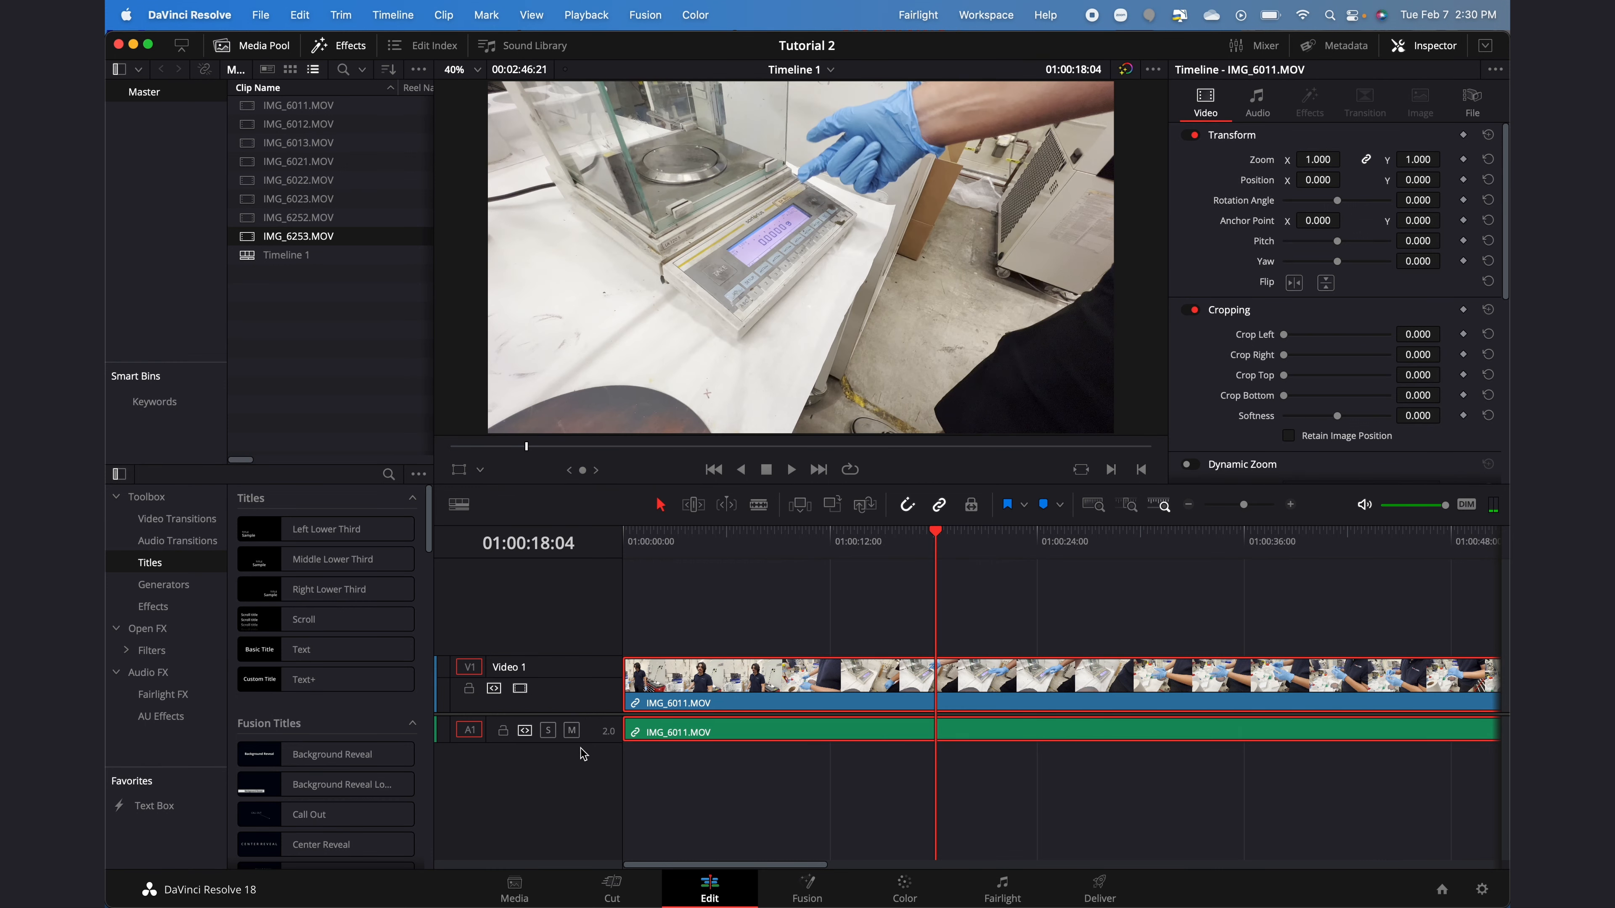
Step: Mute audio track A1 and play a short stretch of the timeline to check the muting
click(571, 731)
key(space)
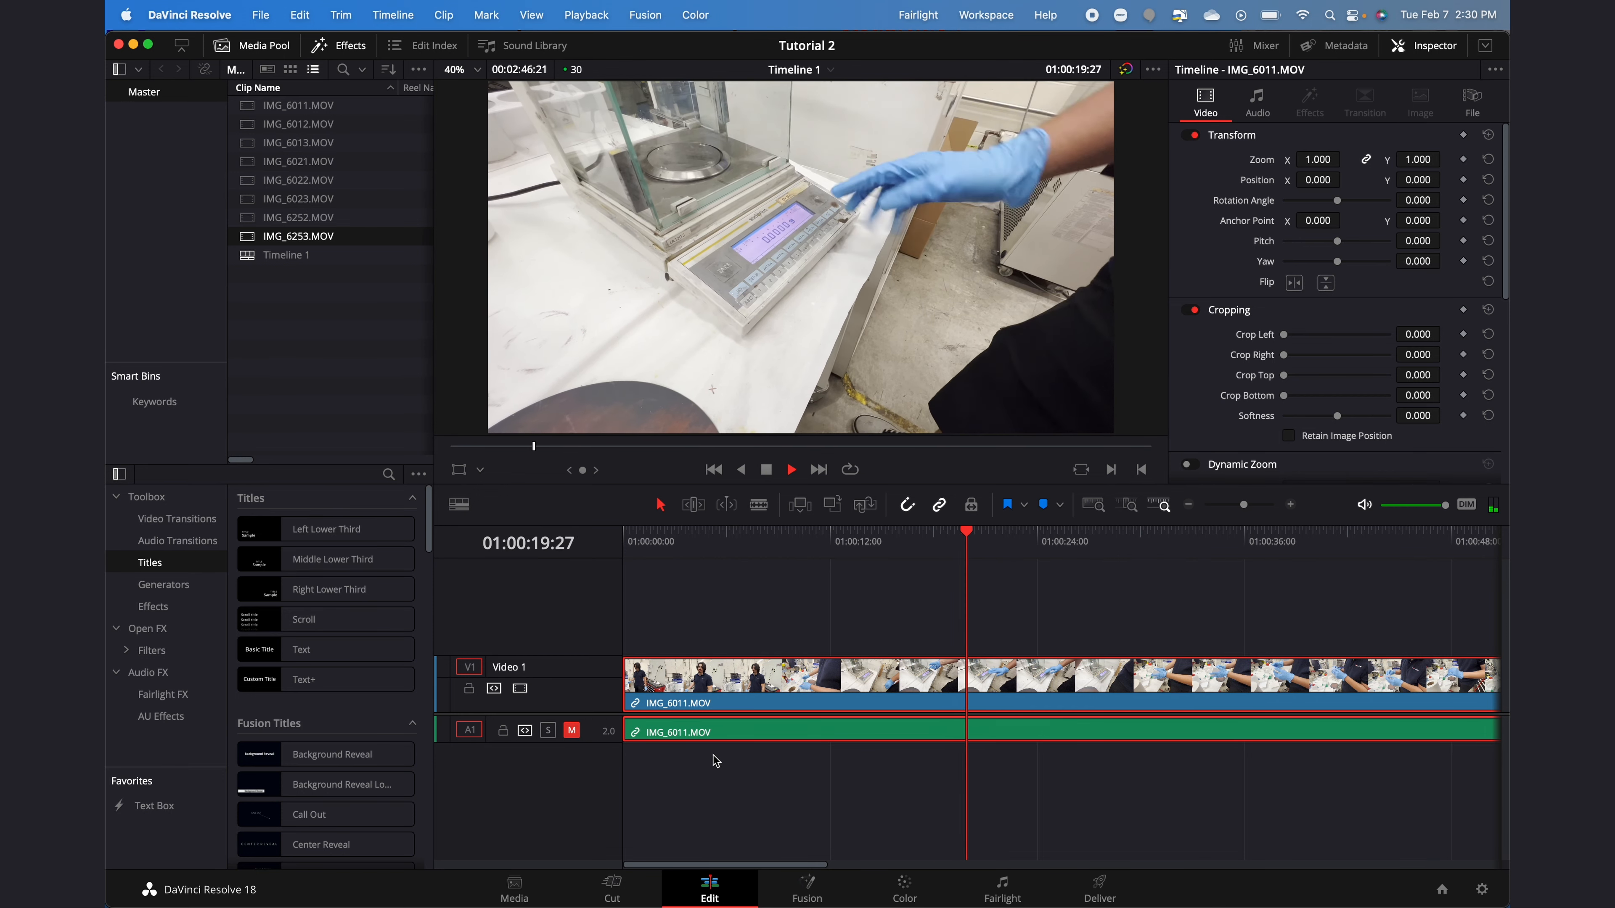
key(space)
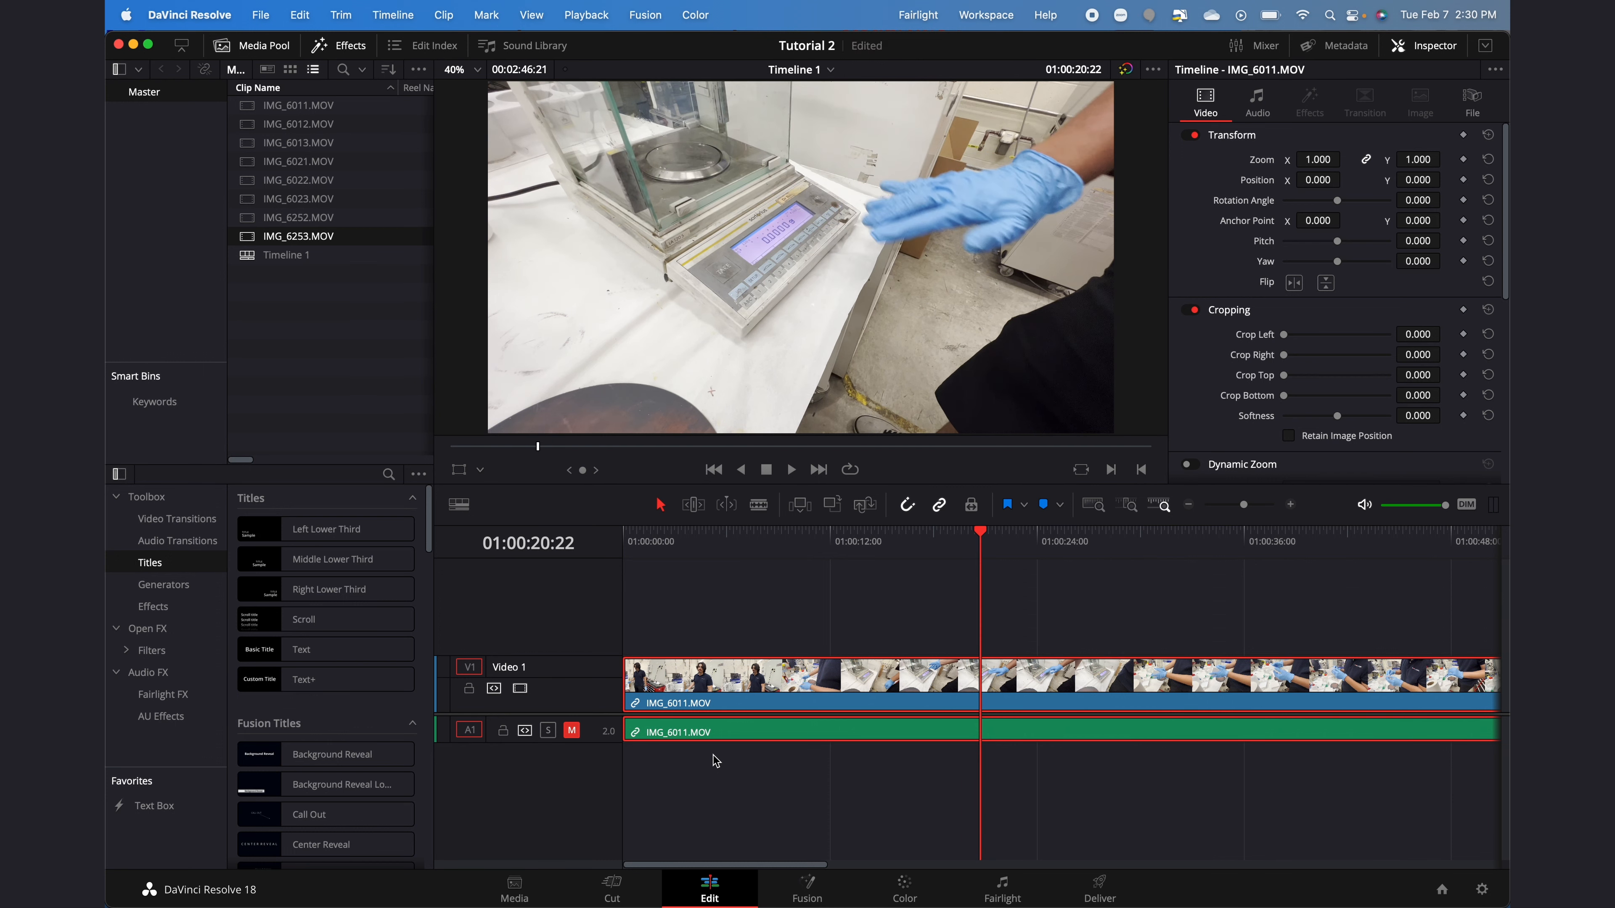
Step: Play the timeline forward and in reverse at increasing speeds, stopping at about 01:01:12:21
key(space)
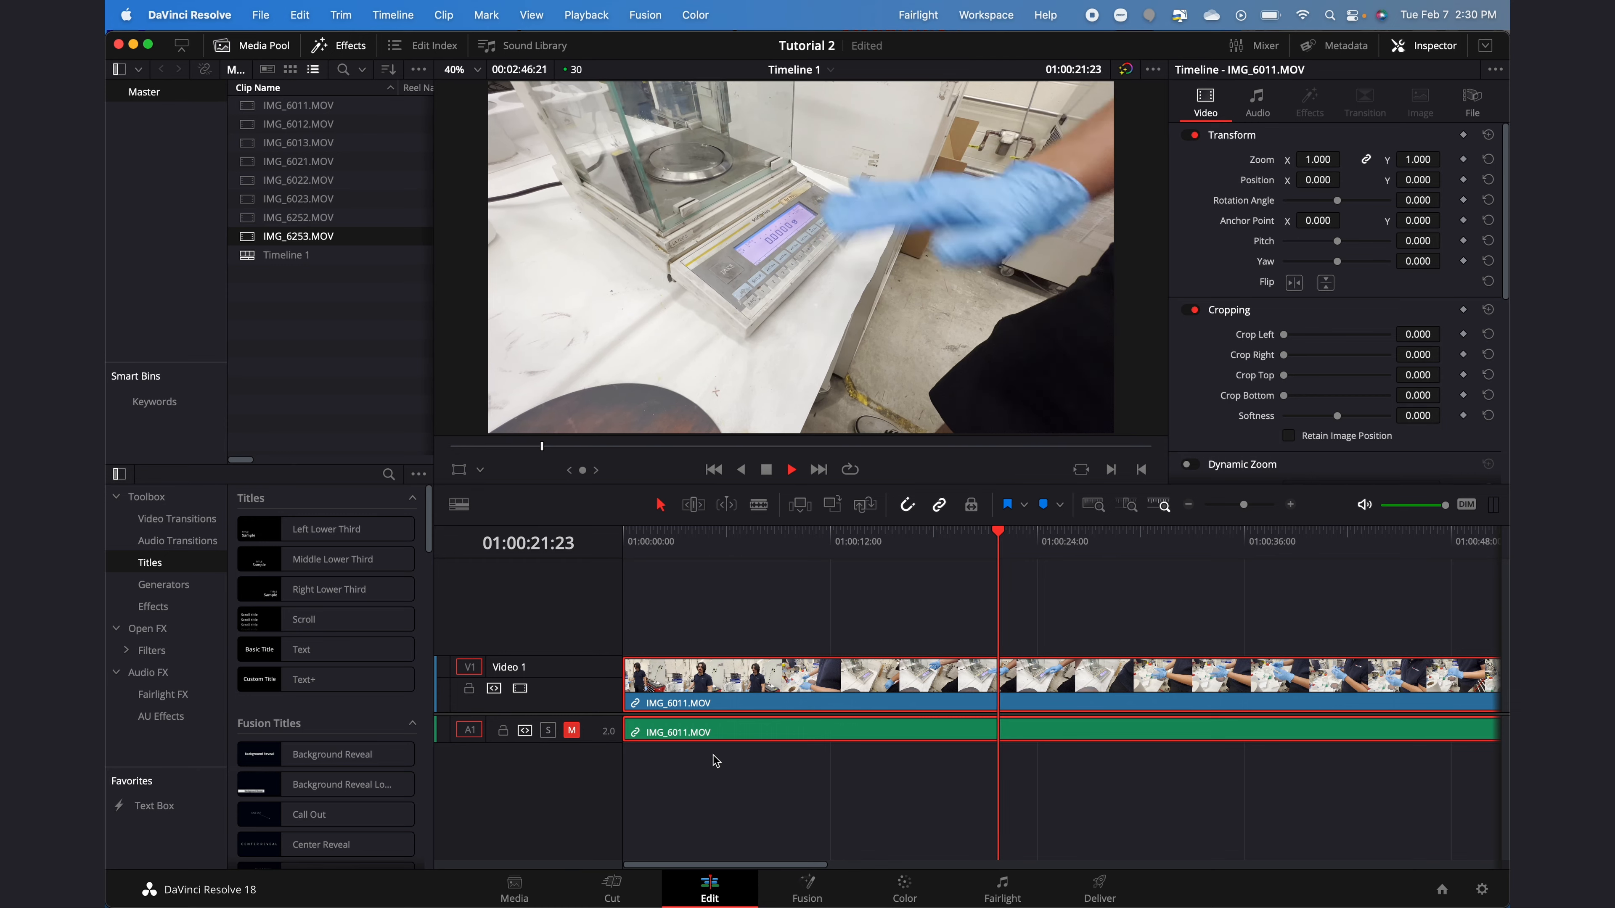
key(l)
key(l)
key(l)
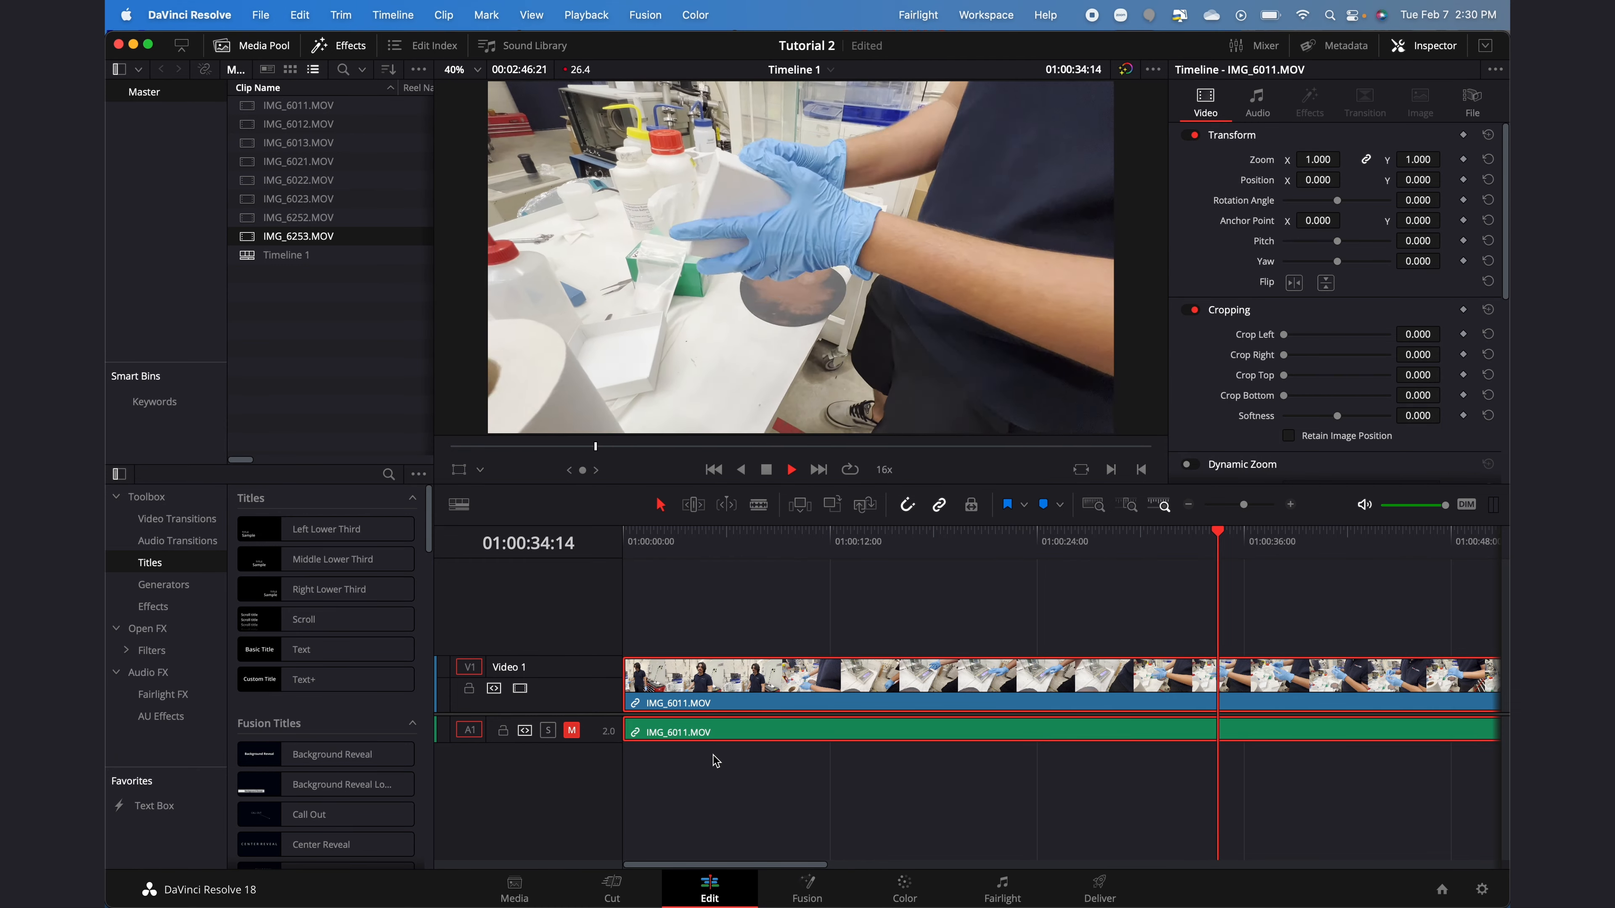
key(l)
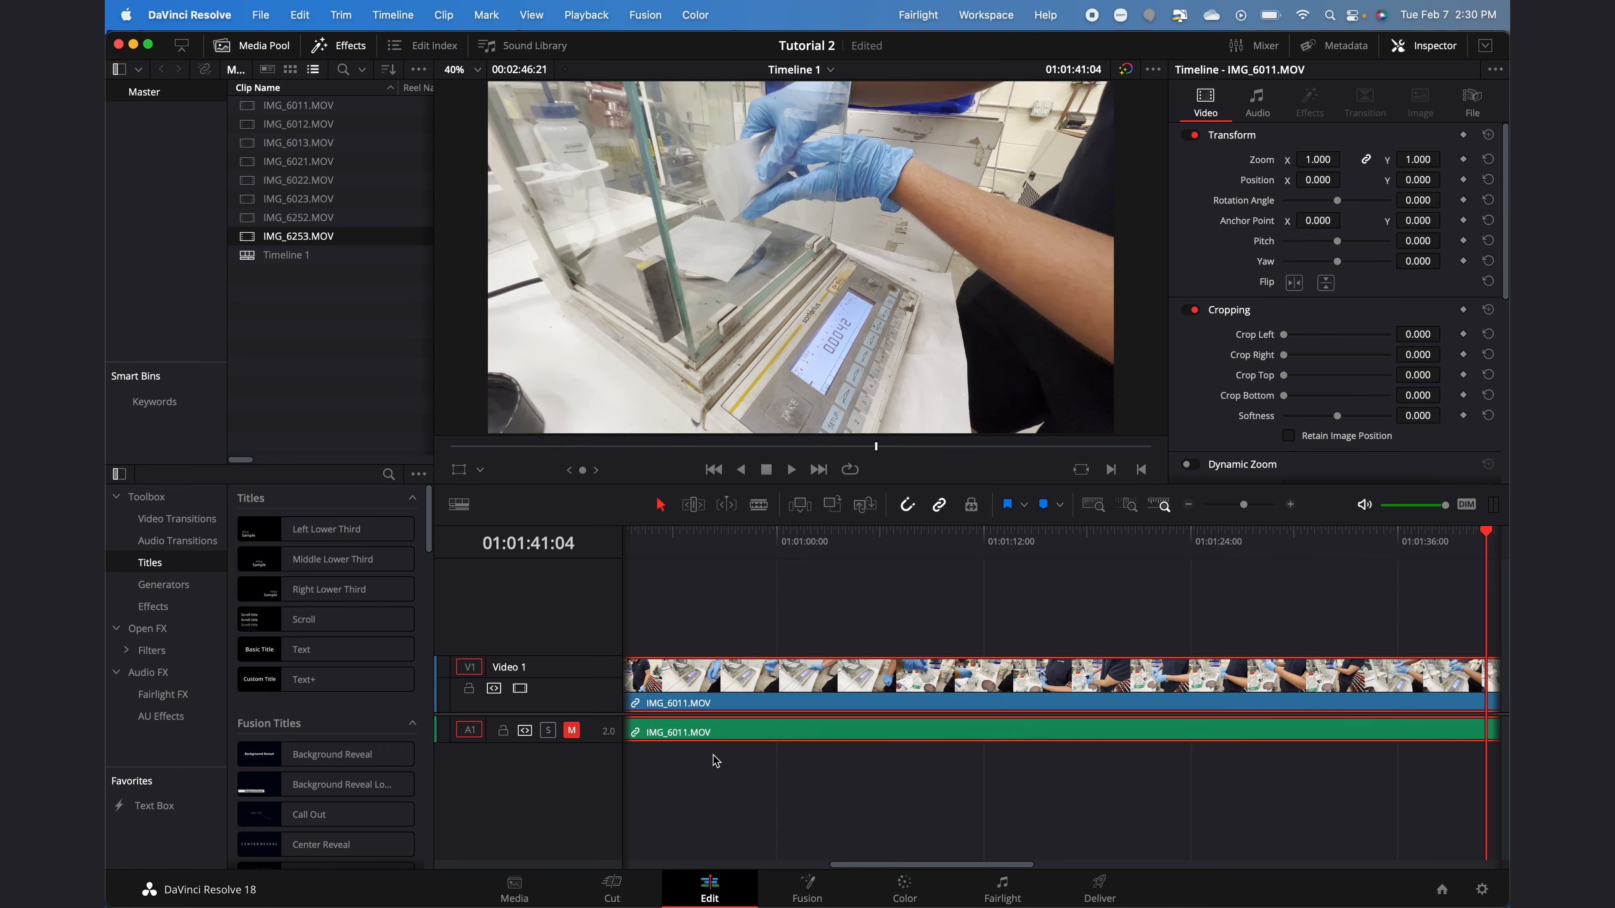
key(j)
key(j)
key(j)
key(j)
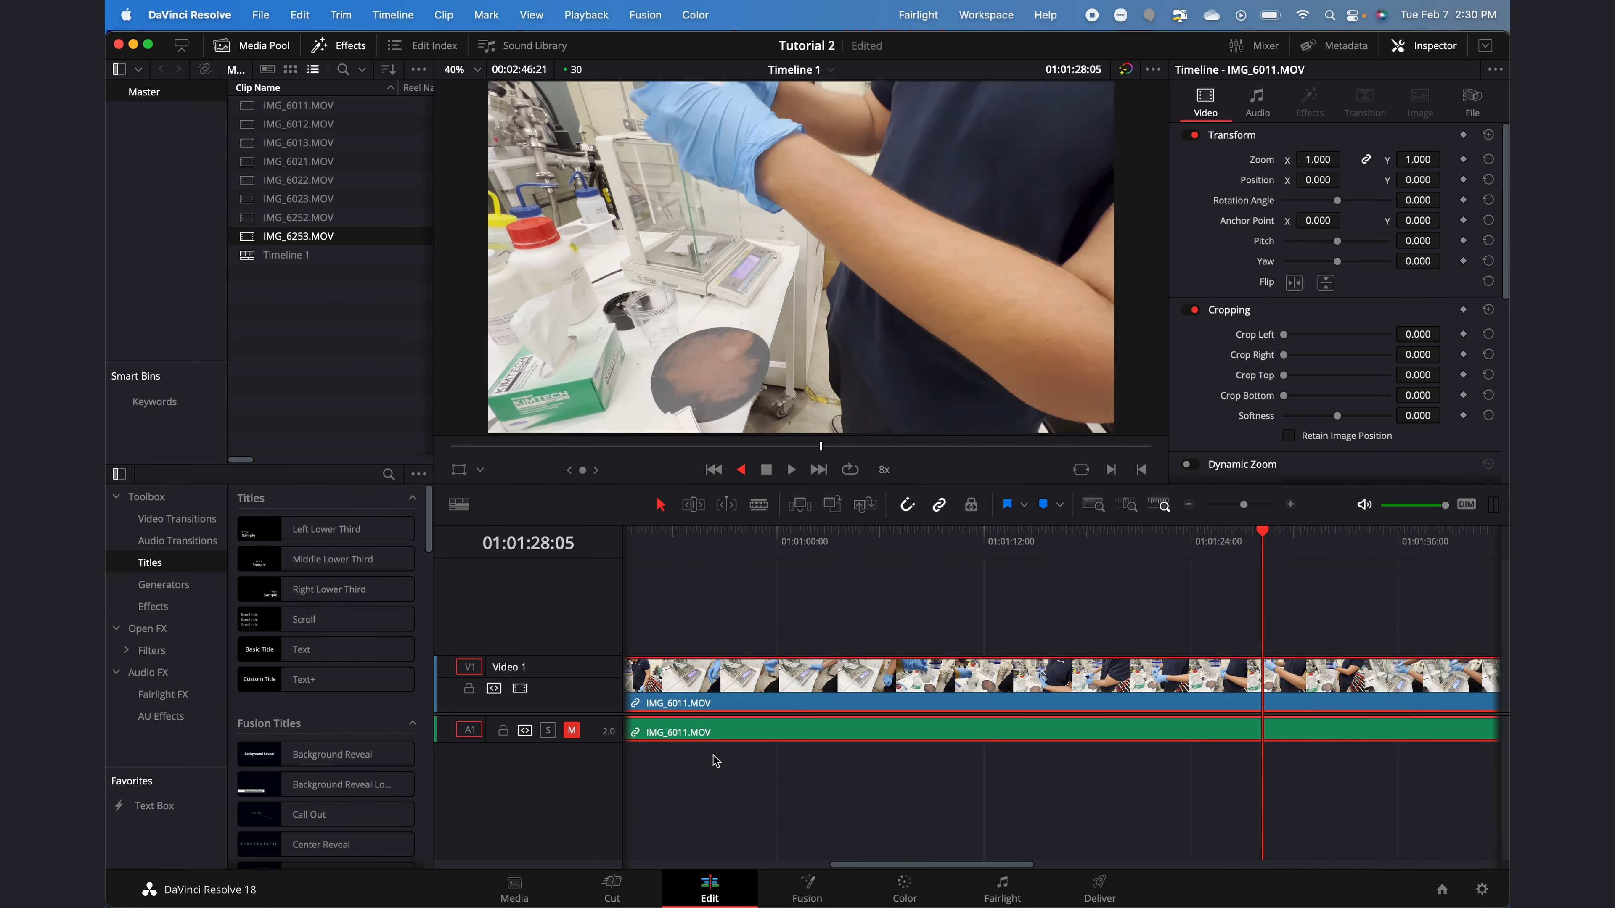
key(k)
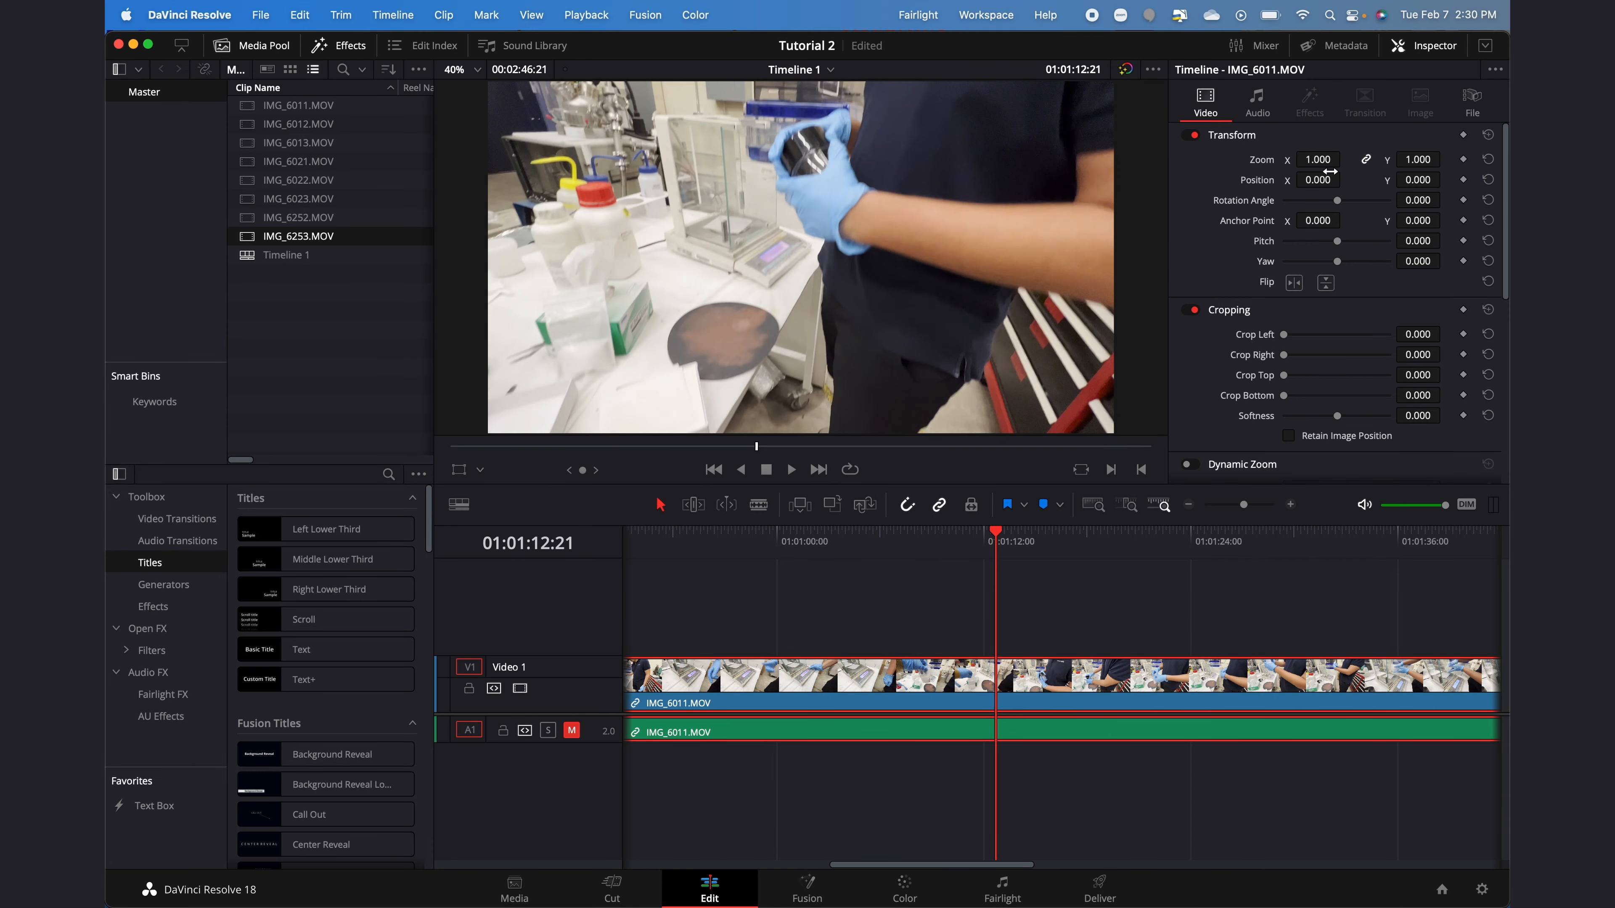
Step: Set the IMG_6011.MOV clip's linked zoom to 0.910, and try separate zooms of 2.080 in X and 1.380 in Y
mouse_move(1318, 159)
mouse_down()
mouse_move(1342, 159)
mouse_move(1303, 159)
mouse_move(1346, 170)
mouse_up()
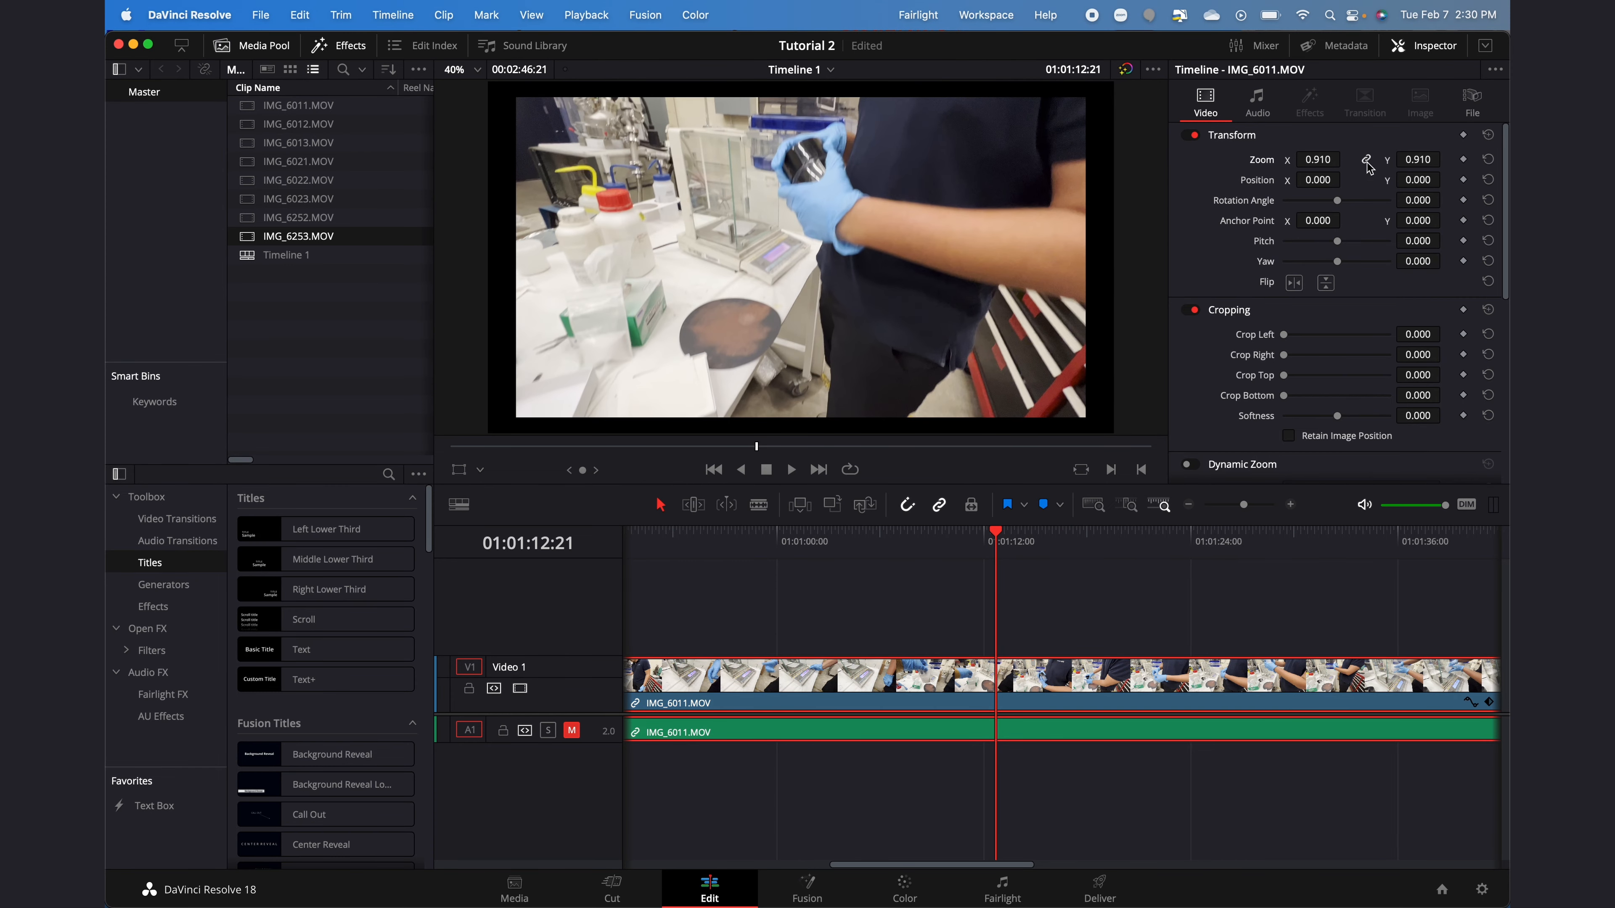
drag(1327, 160, 1445, 159)
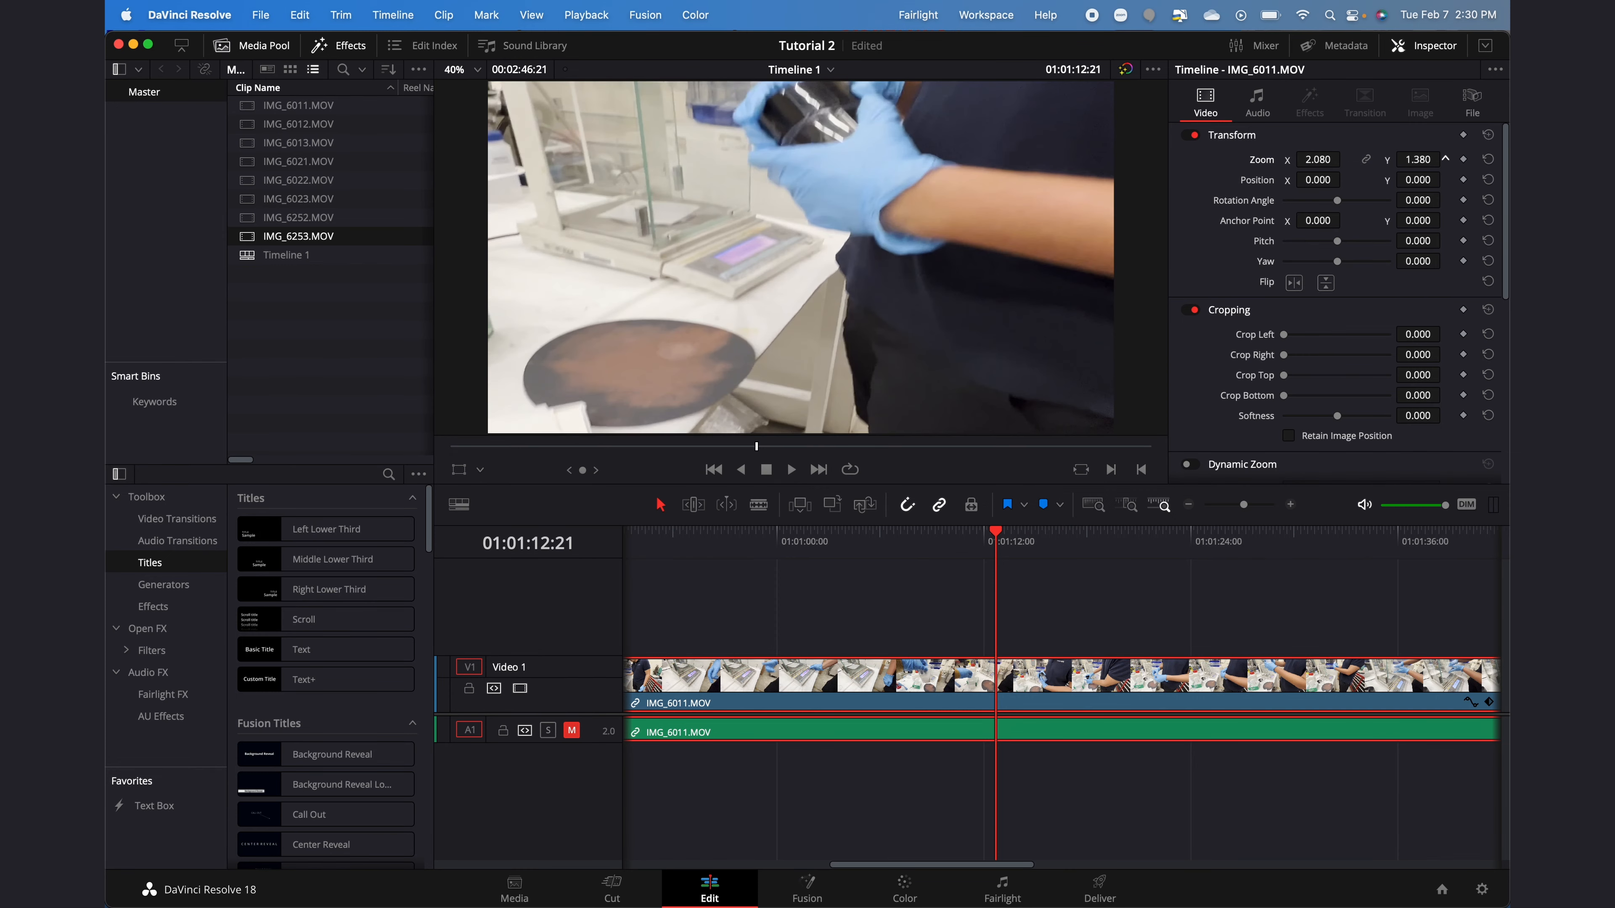
click(1366, 161)
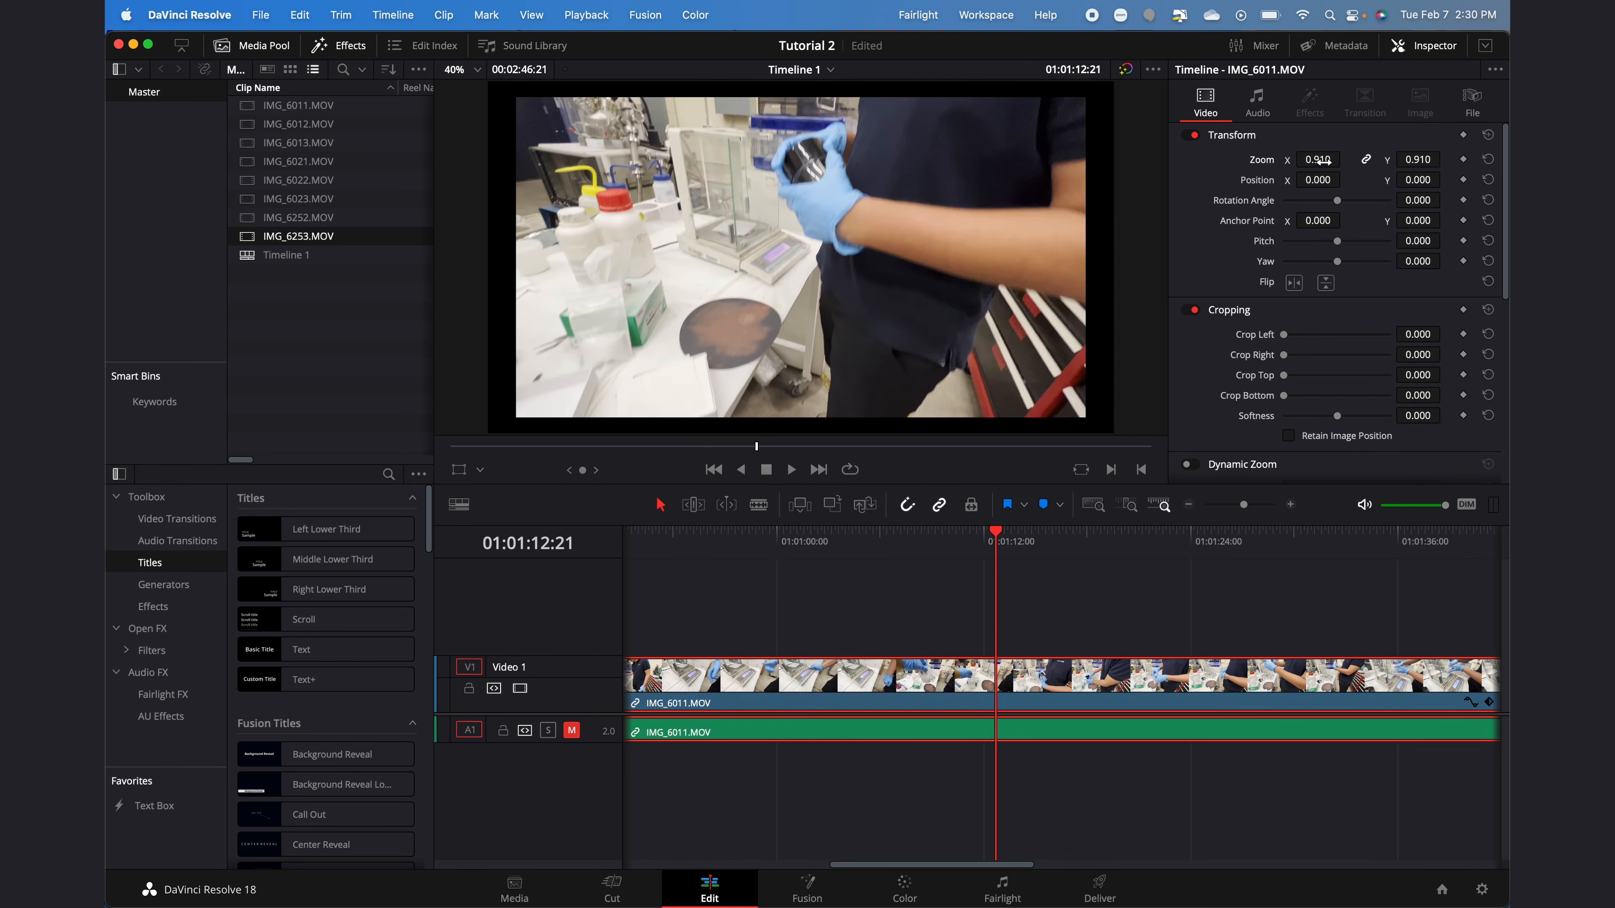
Step: Set the clip's linked zoom to 0.890 and its position to X 17 and Y -44, undoing the last trial transform change
drag(1322, 160, 1415, 259)
key(super+z)
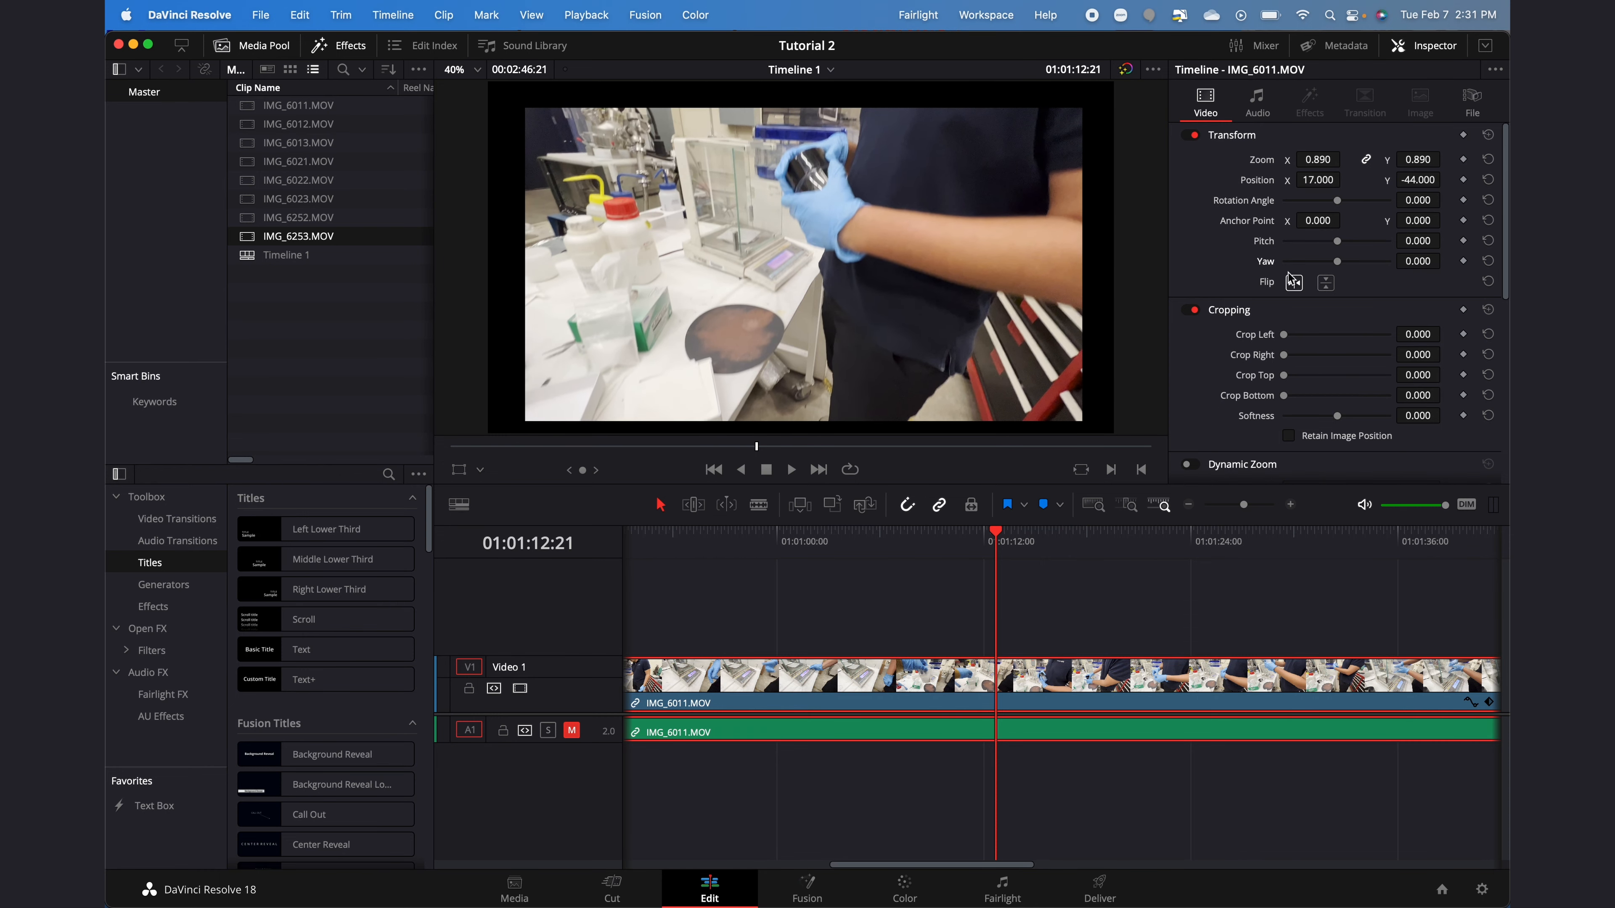
Step: Try flipping the clip horizontally and vertically, and turn both flips off again
click(1294, 283)
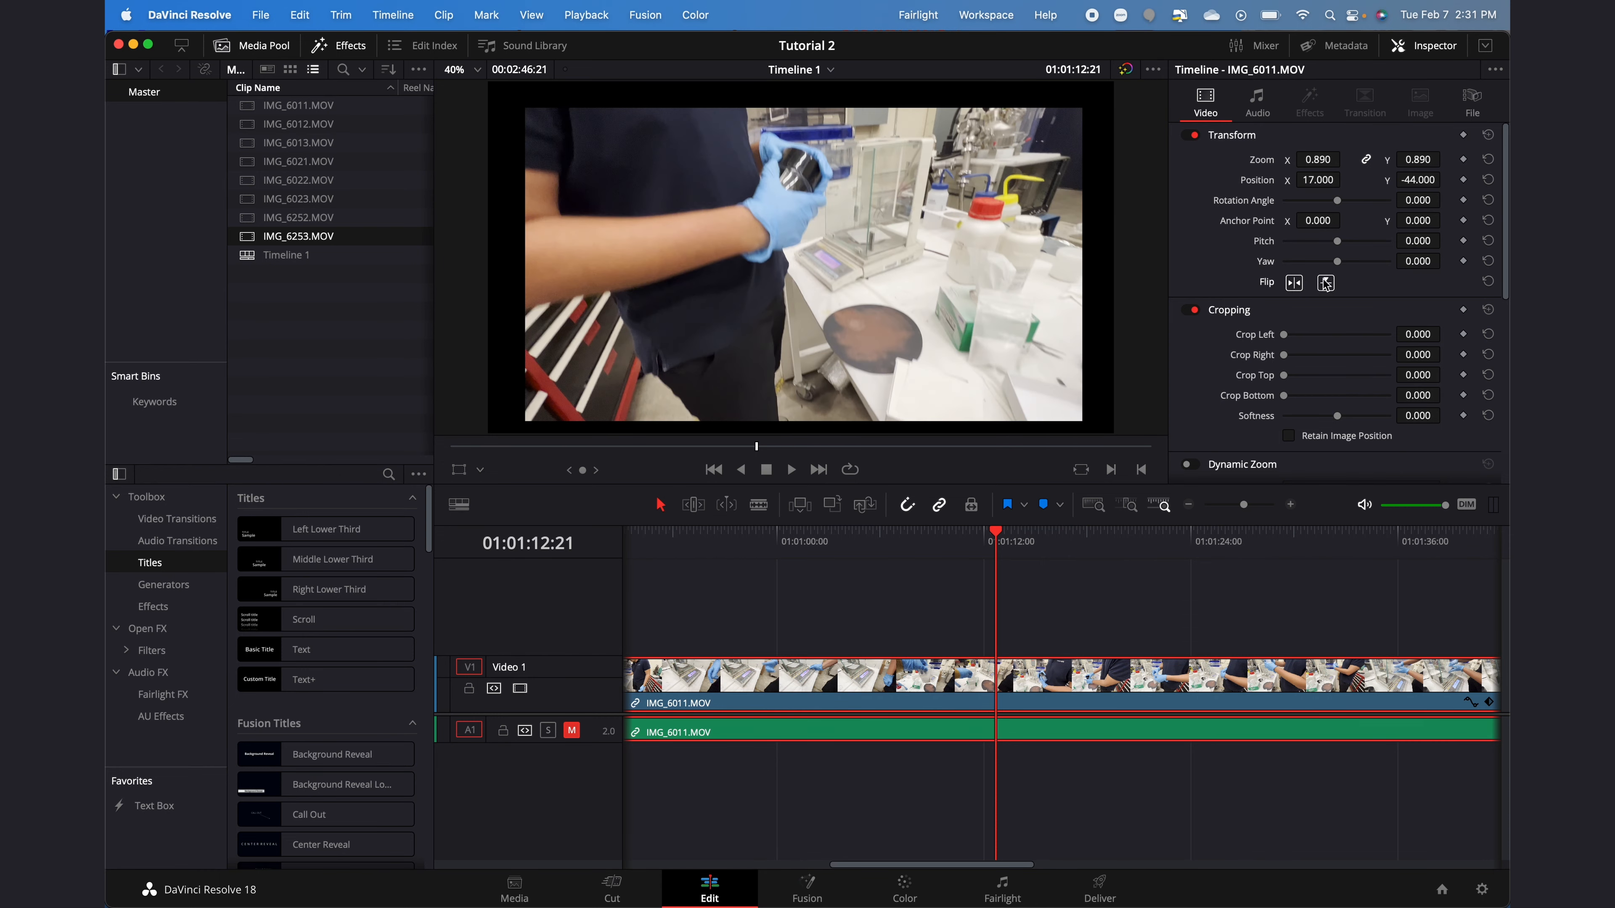
click(1327, 285)
click(1328, 285)
click(1295, 283)
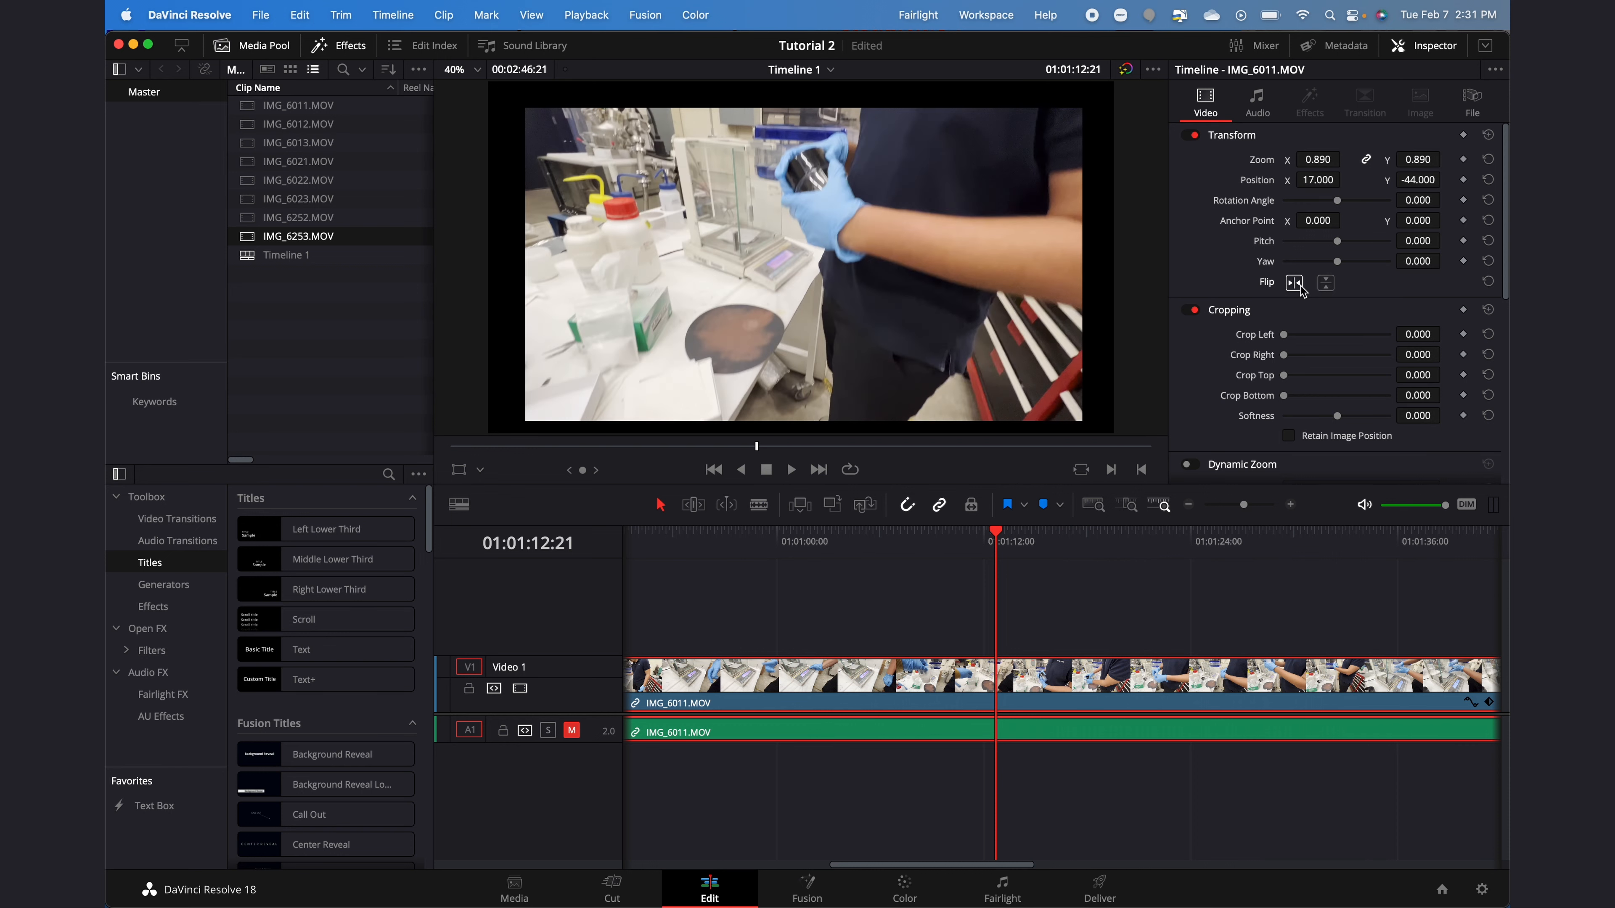
Step: Try out the clip's cropping controls and set the crop softness to 0.070
drag(1284, 335, 1298, 417)
scroll(1234, 364, down, 3)
scroll(1234, 364, up, 3)
Step: Enable the Transform overlay in the viewer and move the clip to about position X 37, Y 1
click(480, 470)
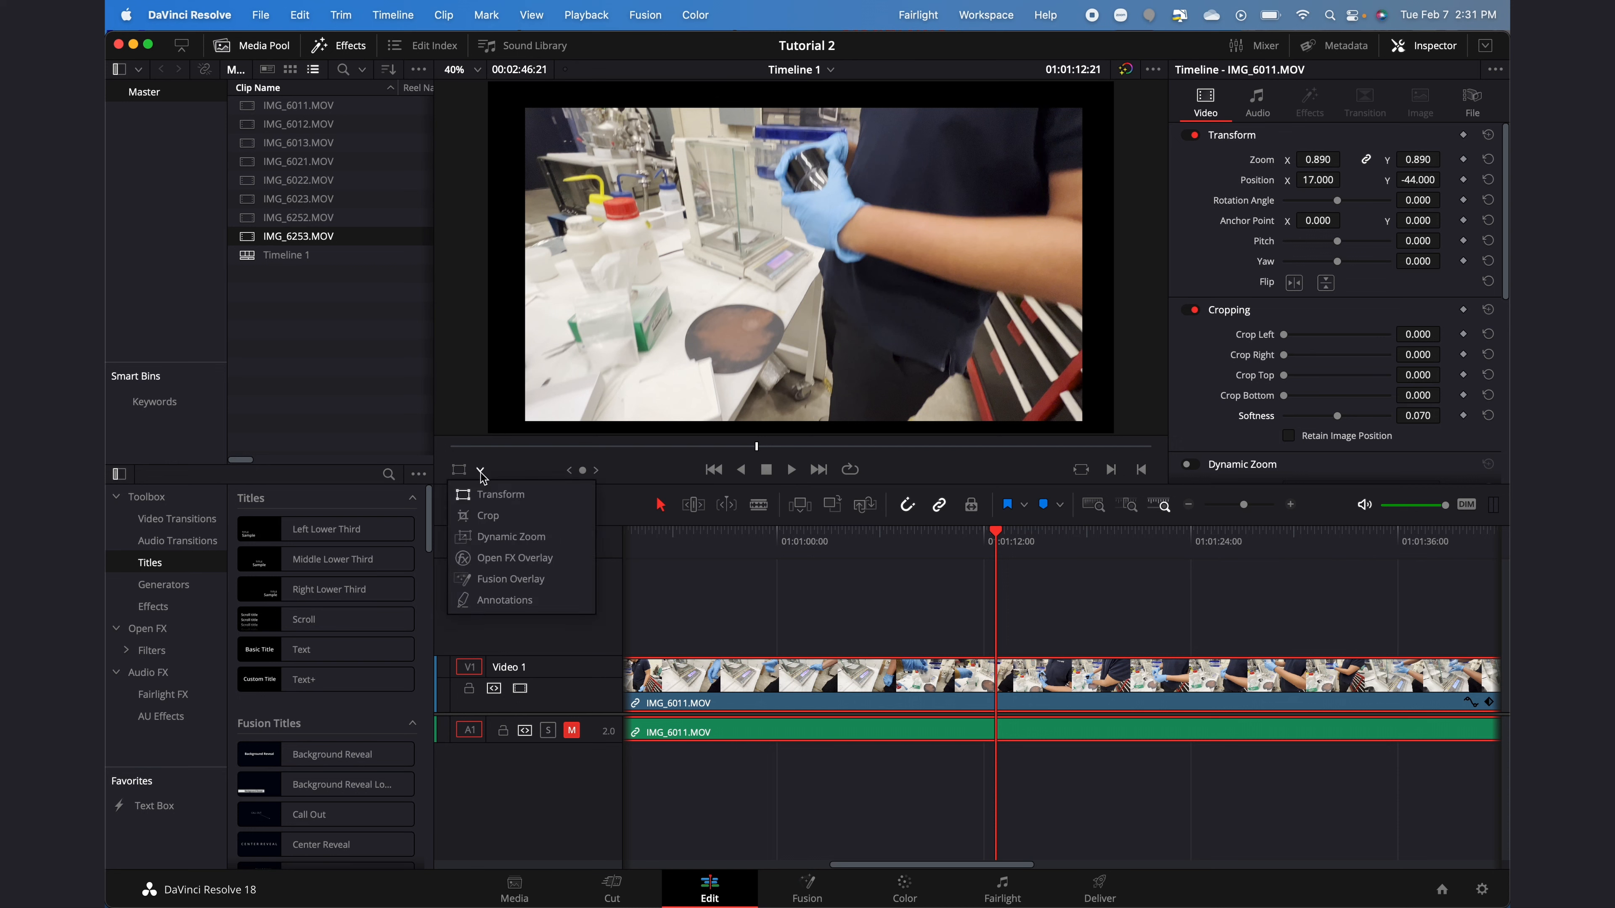
click(487, 493)
mouse_move(825, 245)
mouse_down()
mouse_move(634, 284)
mouse_move(922, 203)
mouse_move(817, 224)
mouse_move(845, 258)
mouse_up()
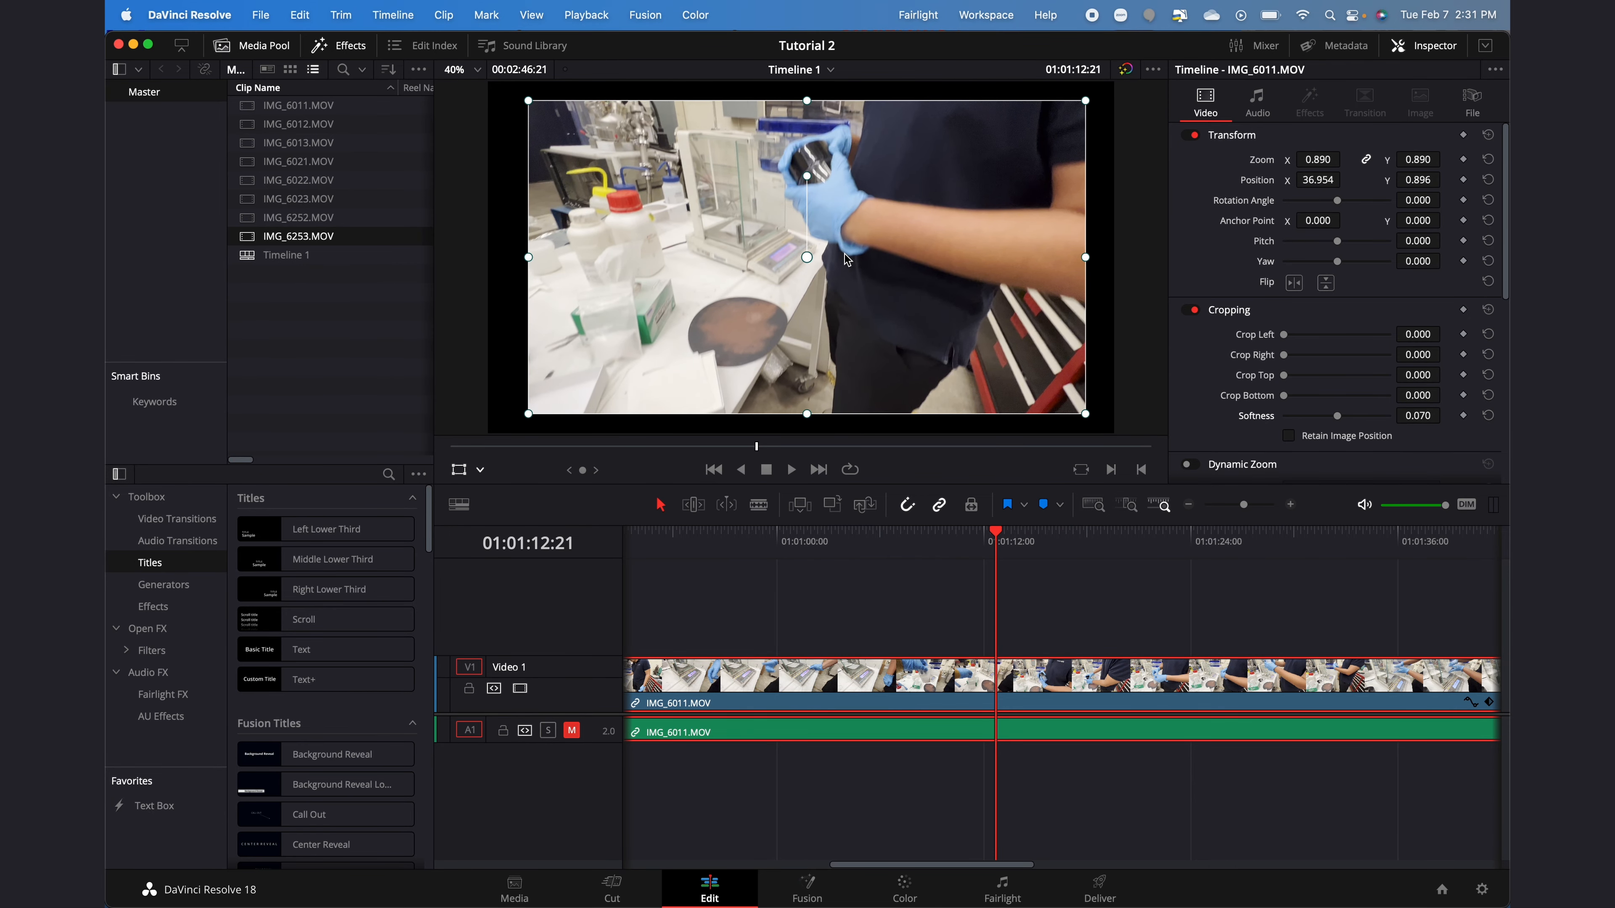
Step: Resize and reposition the clip with the on-screen transform handles to about zoom 0.996, position X -166, Y -72
scroll(845, 254, down, 5)
scroll(845, 254, up, 8)
scroll(844, 254, down, 6)
scroll(844, 254, up, 3)
scroll(845, 254, down, 3)
mouse_move(977, 160)
mouse_down()
mouse_move(1084, 101)
mouse_move(905, 201)
mouse_move(996, 149)
mouse_up()
drag(930, 202, 921, 214)
Step: Use the viewer's Crop overlay to crop the clip's left edge by about 191.5, and return to the Transform overlay
click(480, 471)
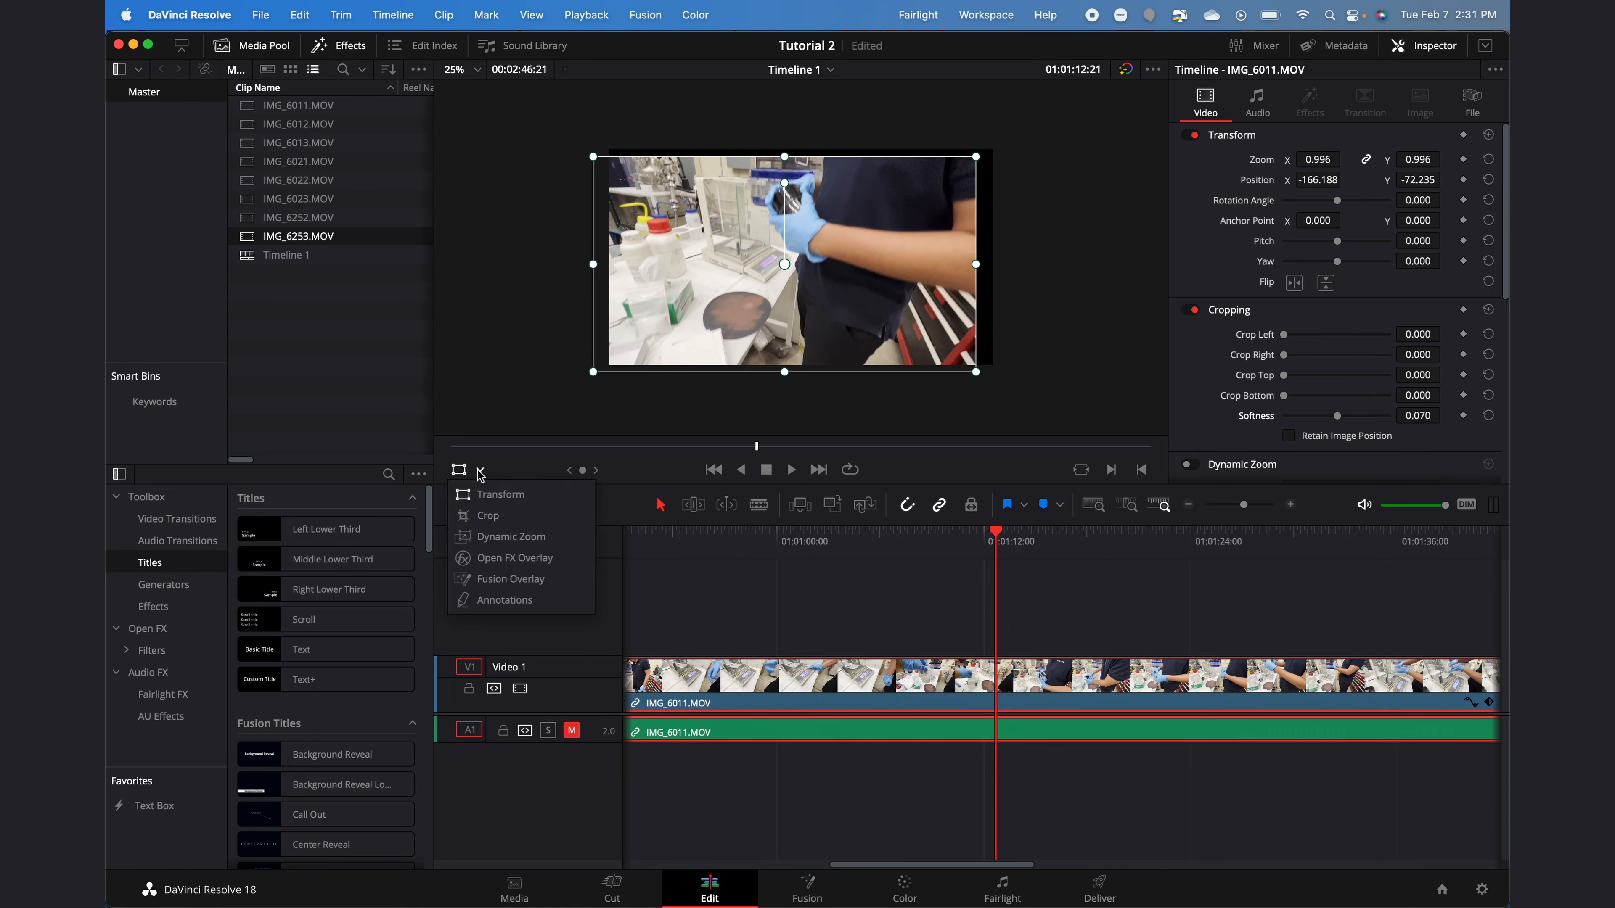
click(488, 520)
mouse_move(593, 264)
mouse_down()
mouse_move(775, 264)
mouse_move(612, 264)
mouse_up()
click(480, 471)
click(493, 500)
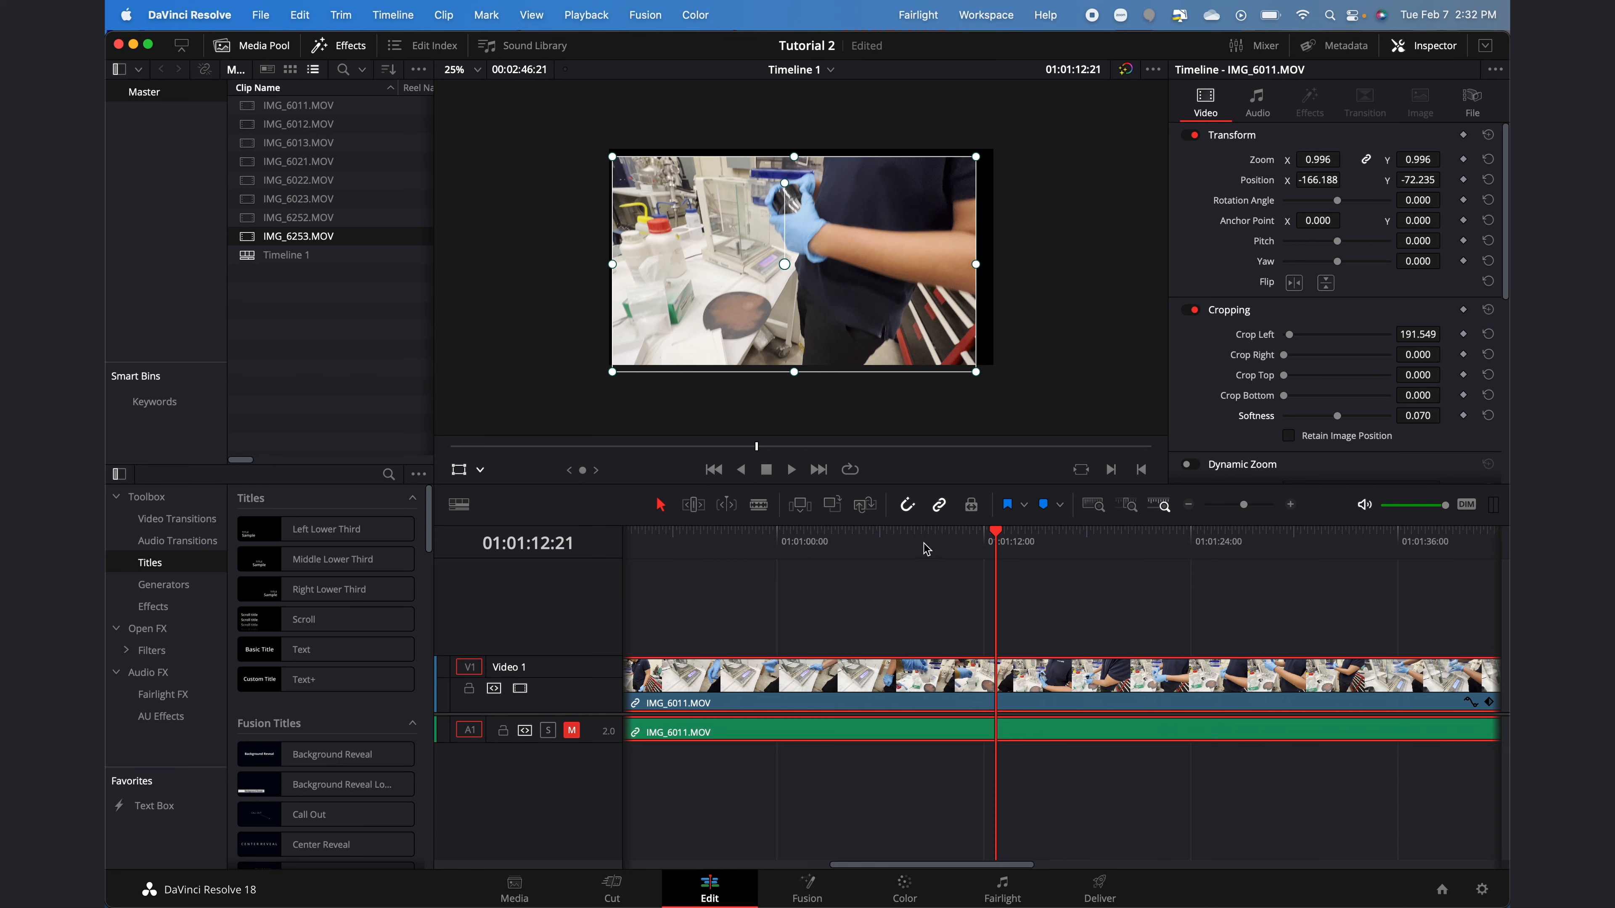
Step: Move the playhead back to just before 01:01:06, play the timeline briefly to check the sound, and save the project
drag(931, 543, 865, 541)
key(space)
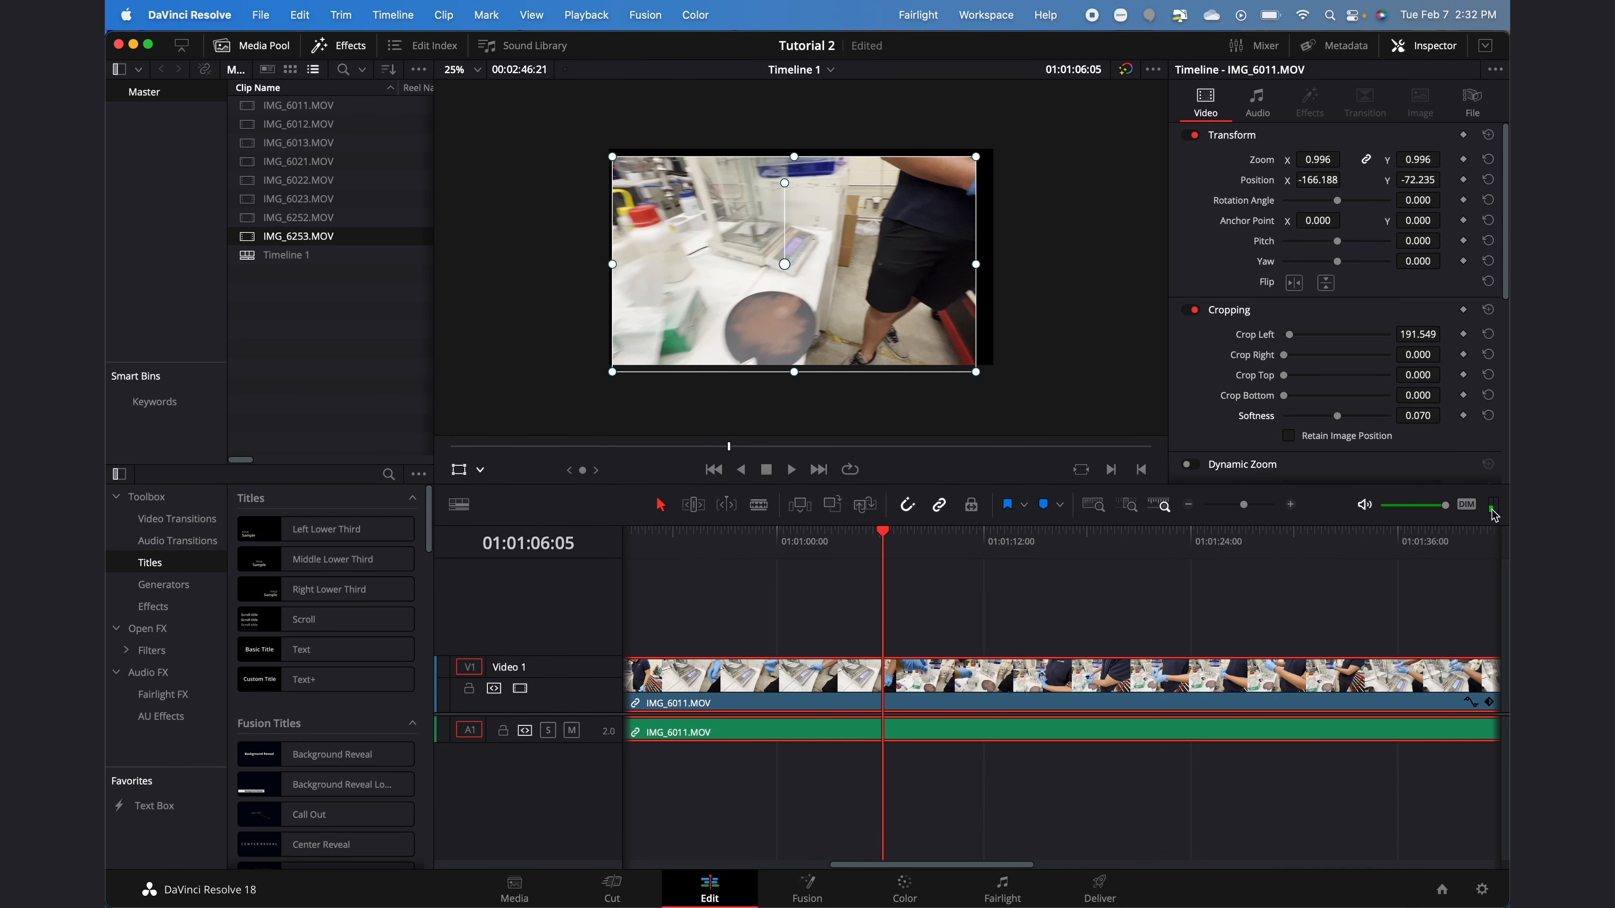
key(super+s)
Step: In the audio clip's attributes, set the audio format to Stereo with Embedded Channel 2 as the right channel's source
right_click(922, 736)
click(957, 692)
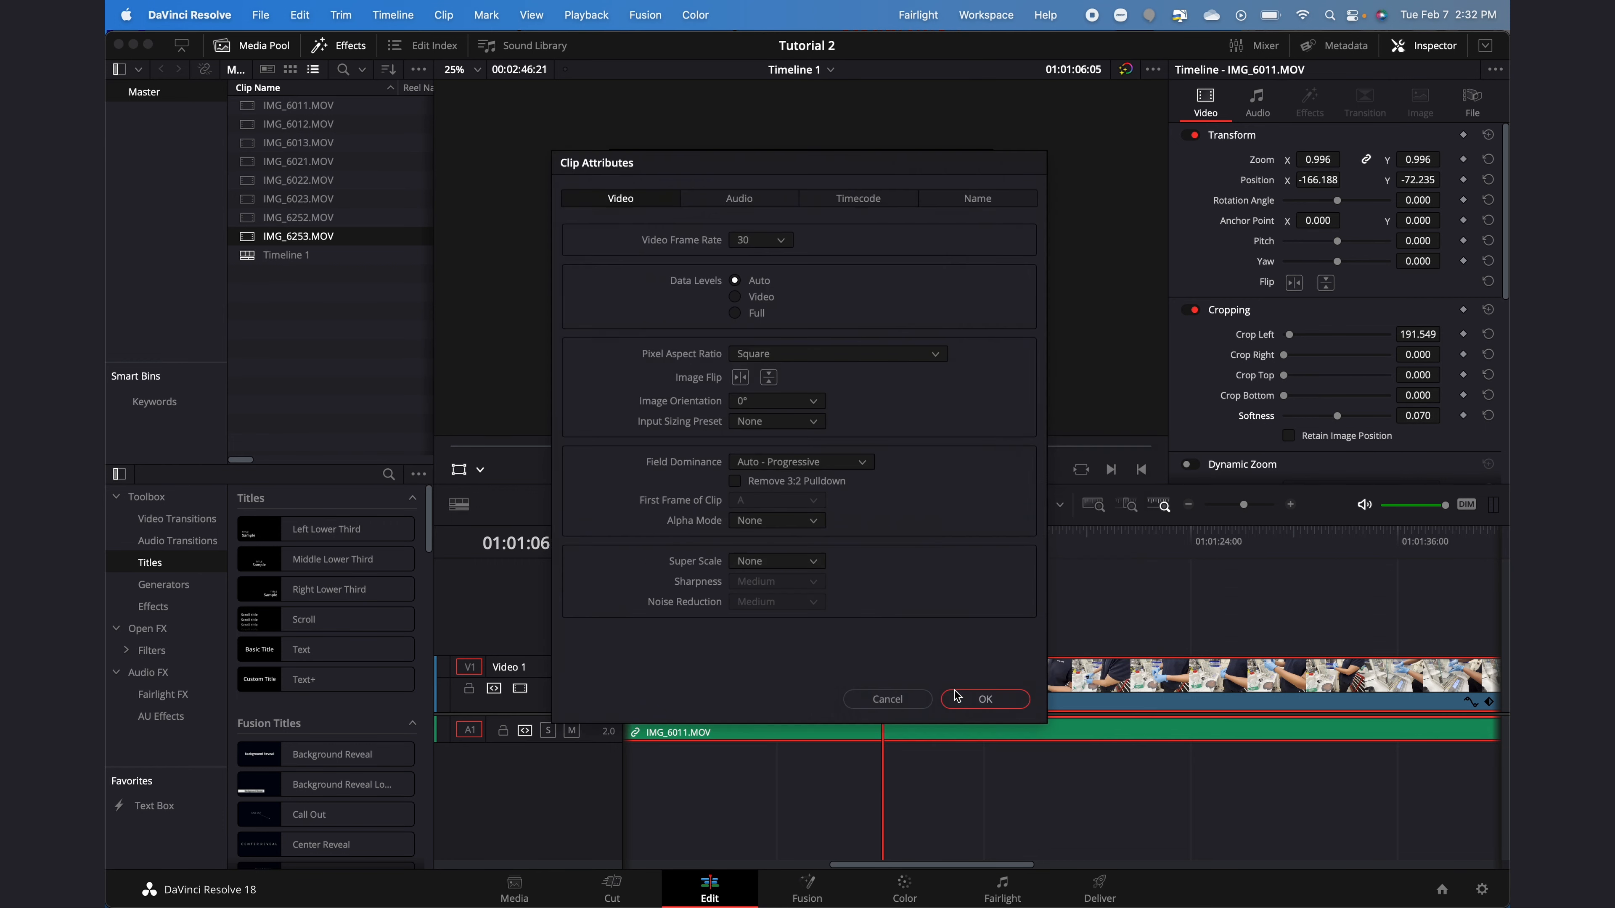
click(750, 199)
click(646, 304)
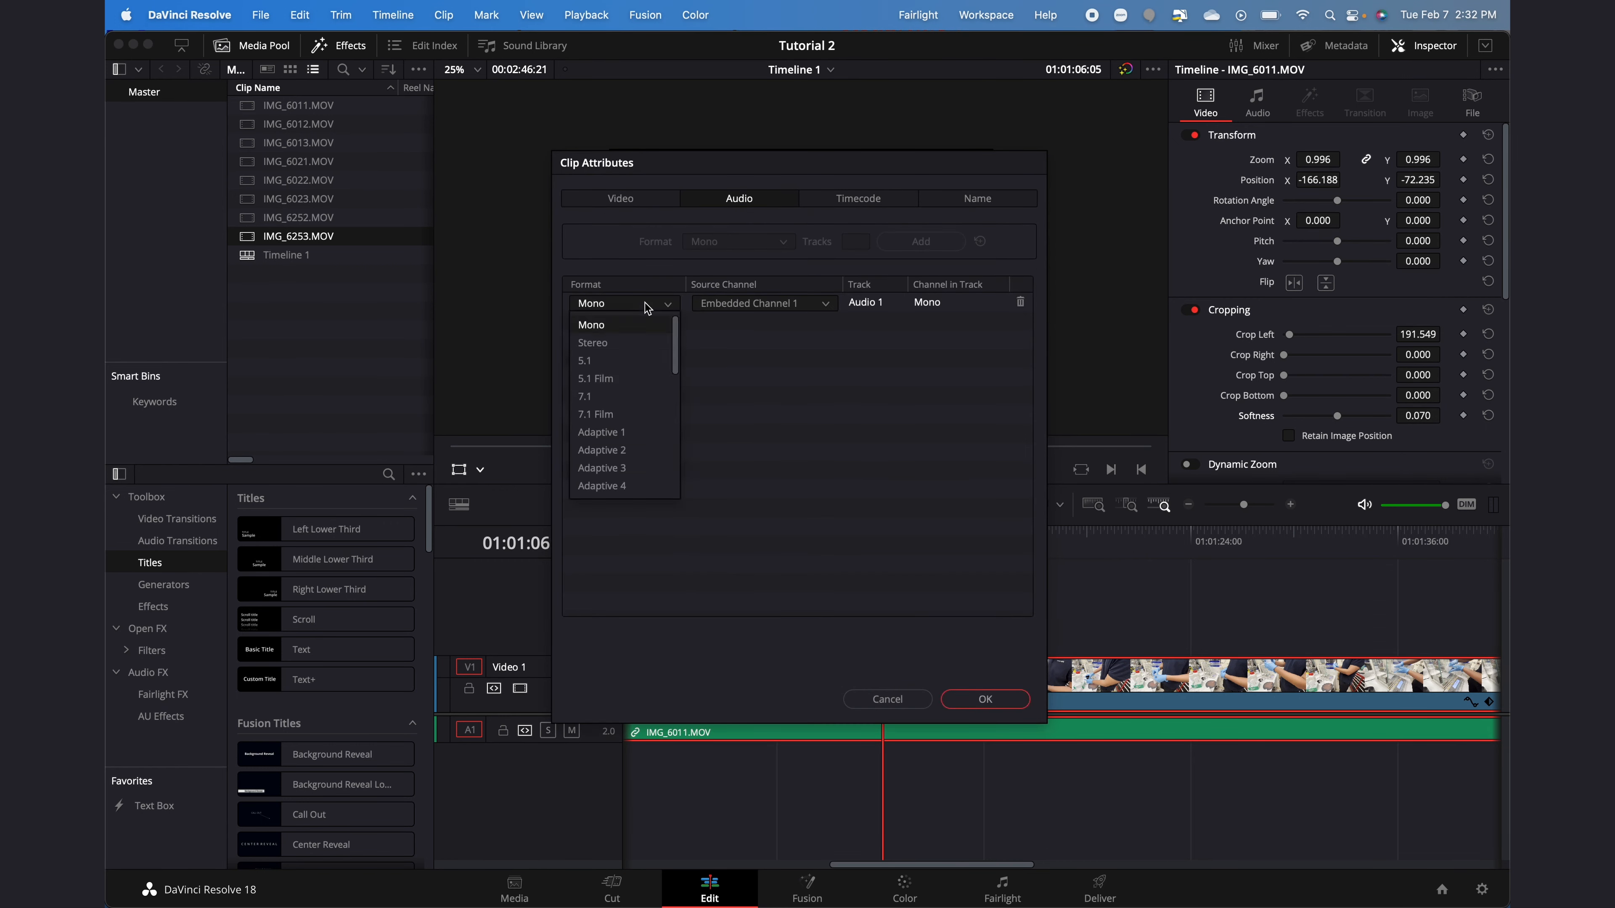
click(611, 342)
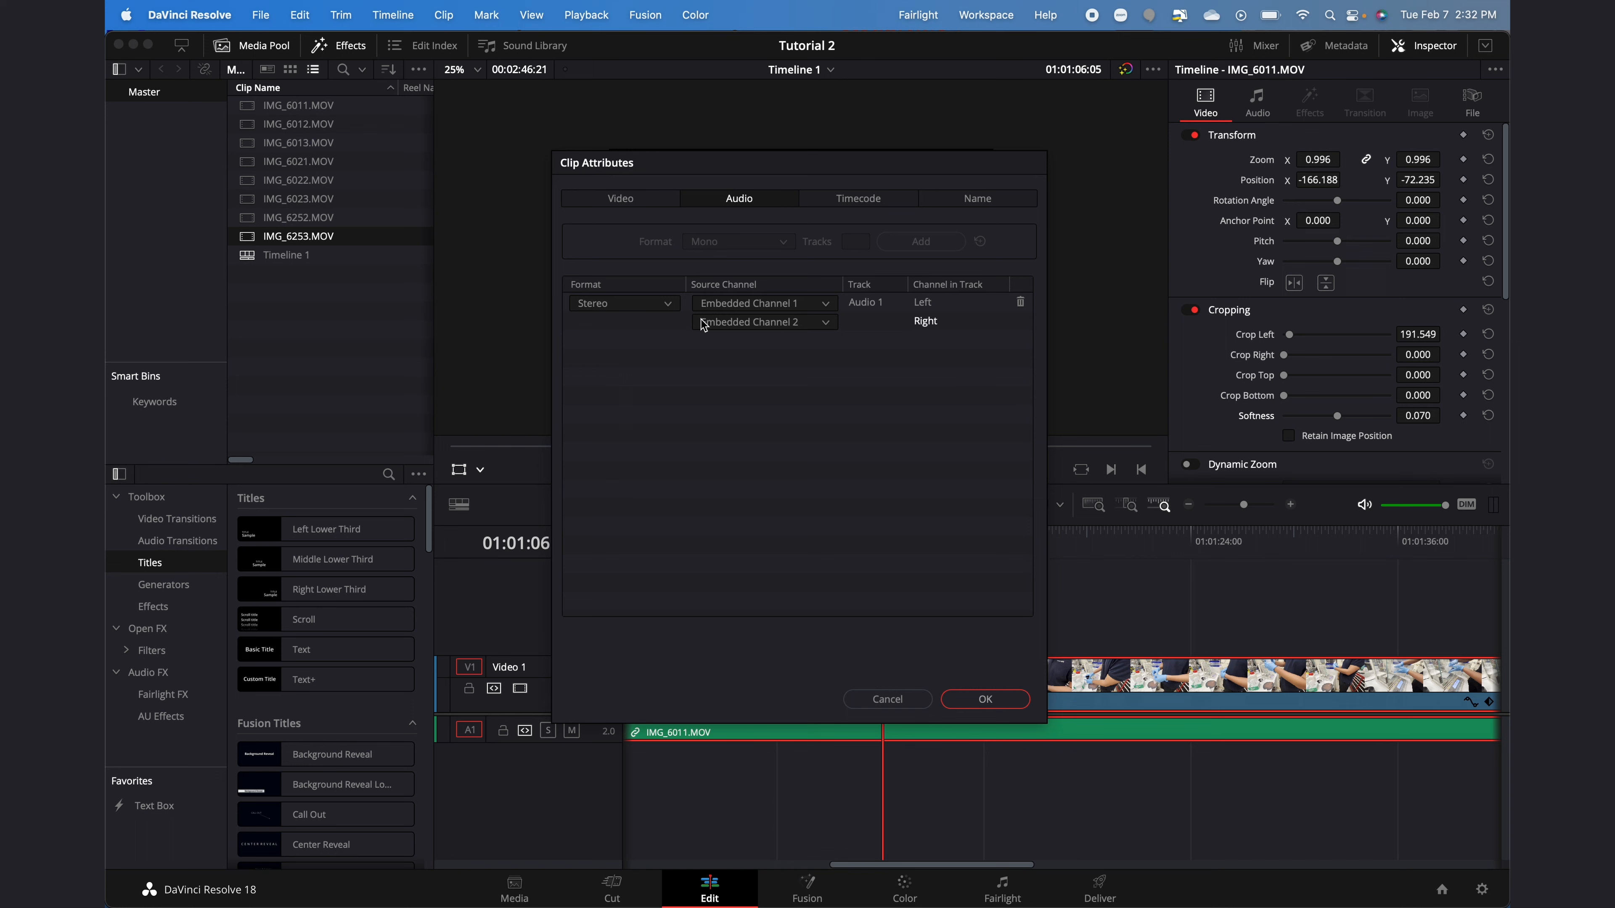
click(735, 324)
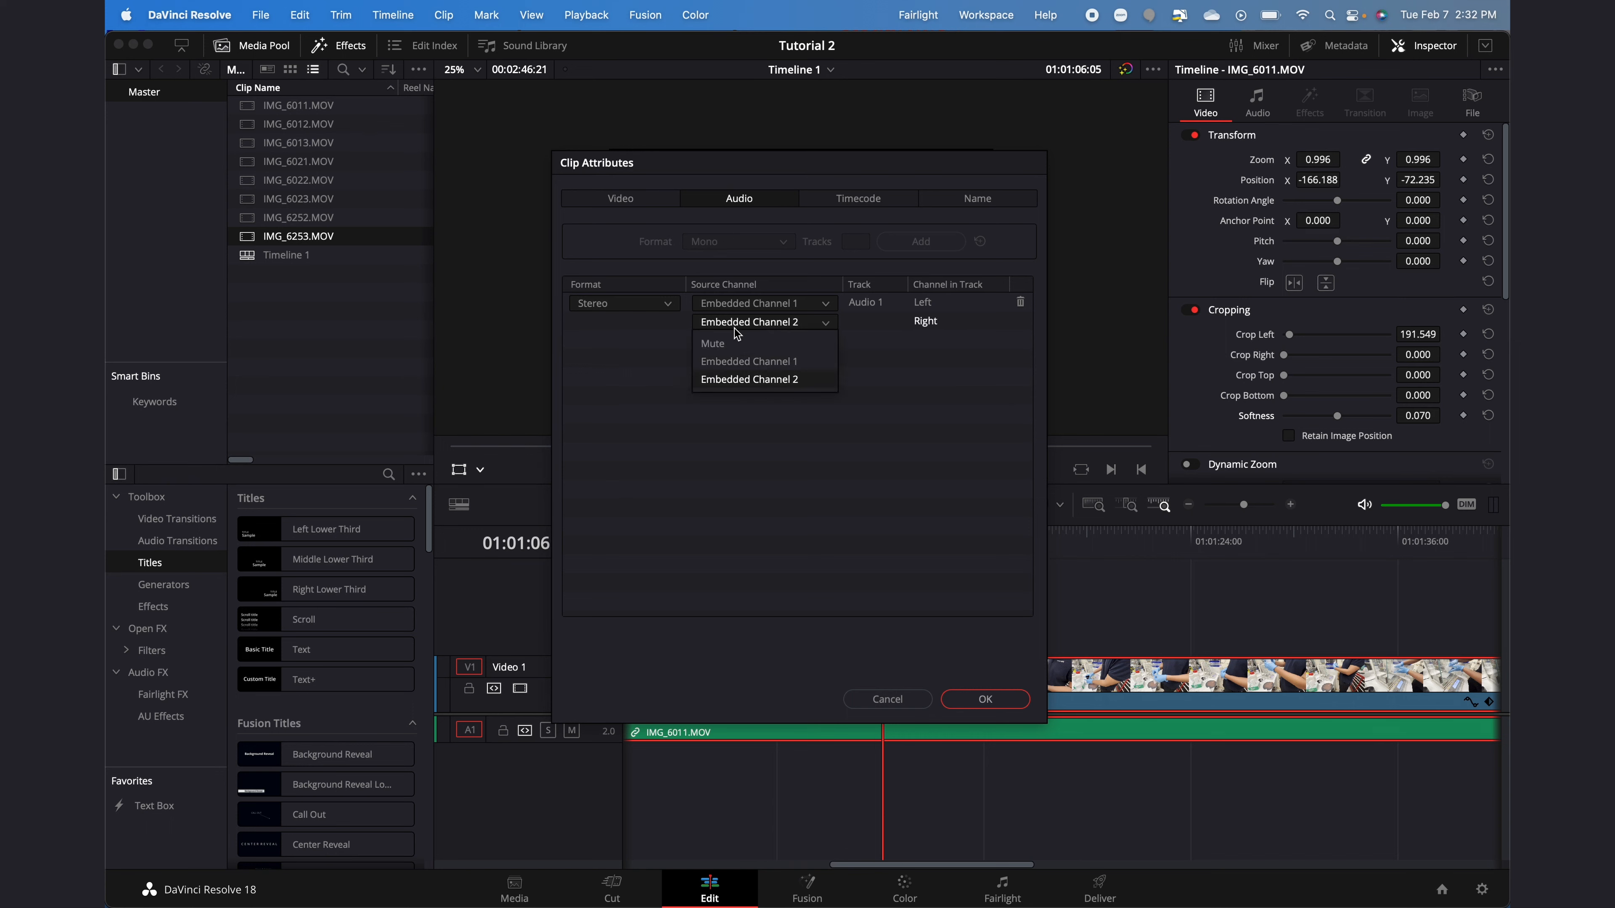
click(747, 378)
click(1004, 700)
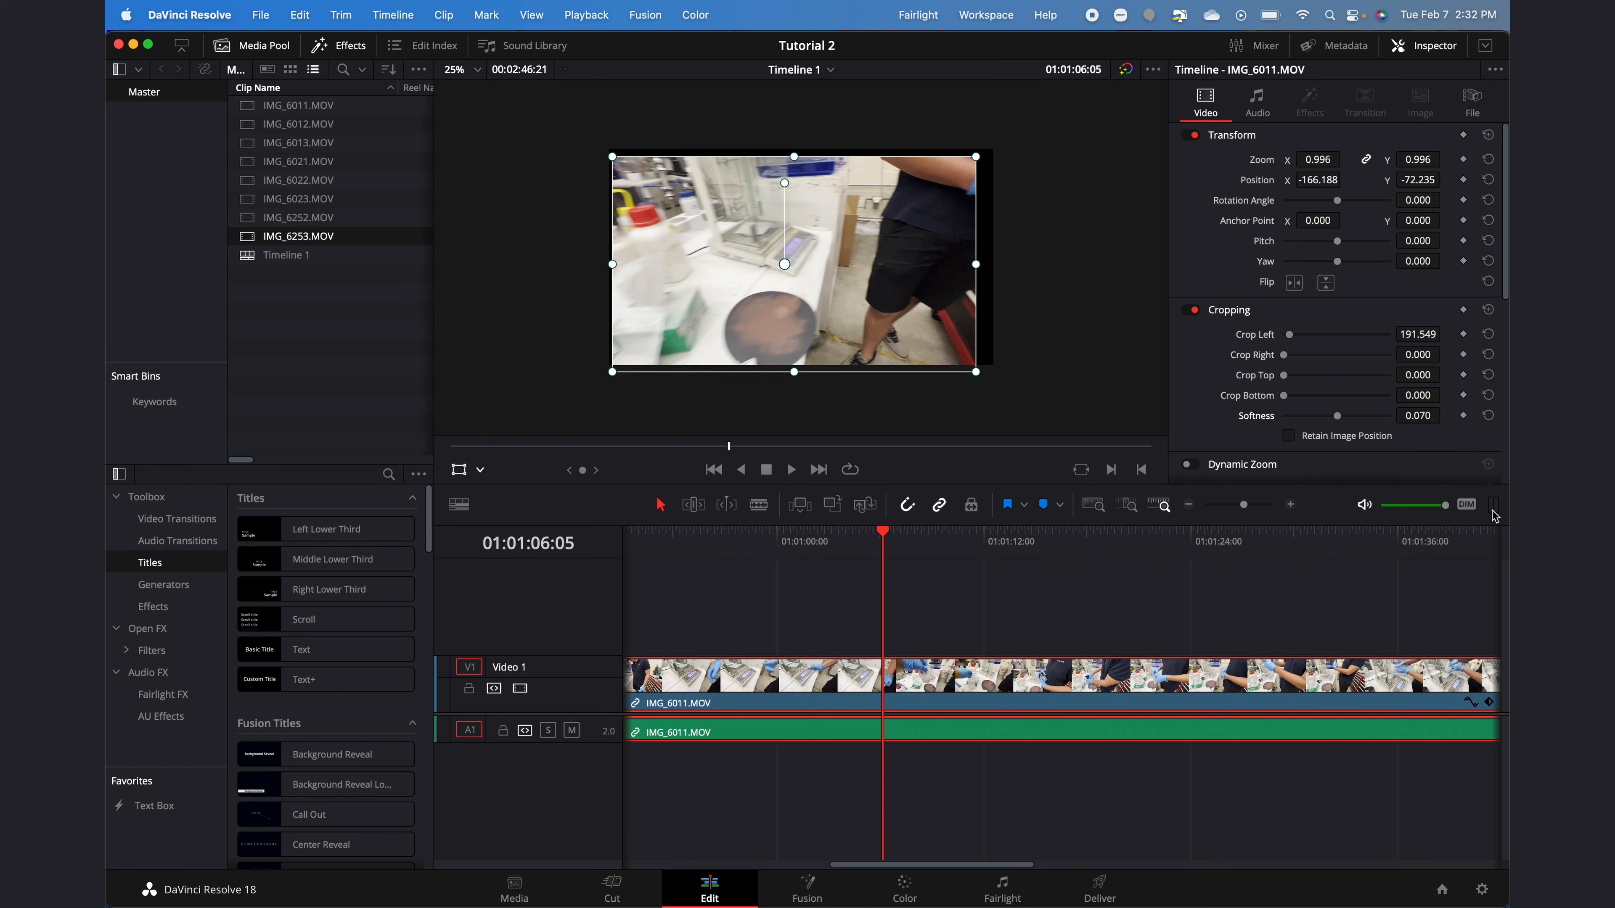
Step: Play on to 01:01:06:24, and split the clip with the Blade tool there and again near 01:01:18
key(space)
key(space)
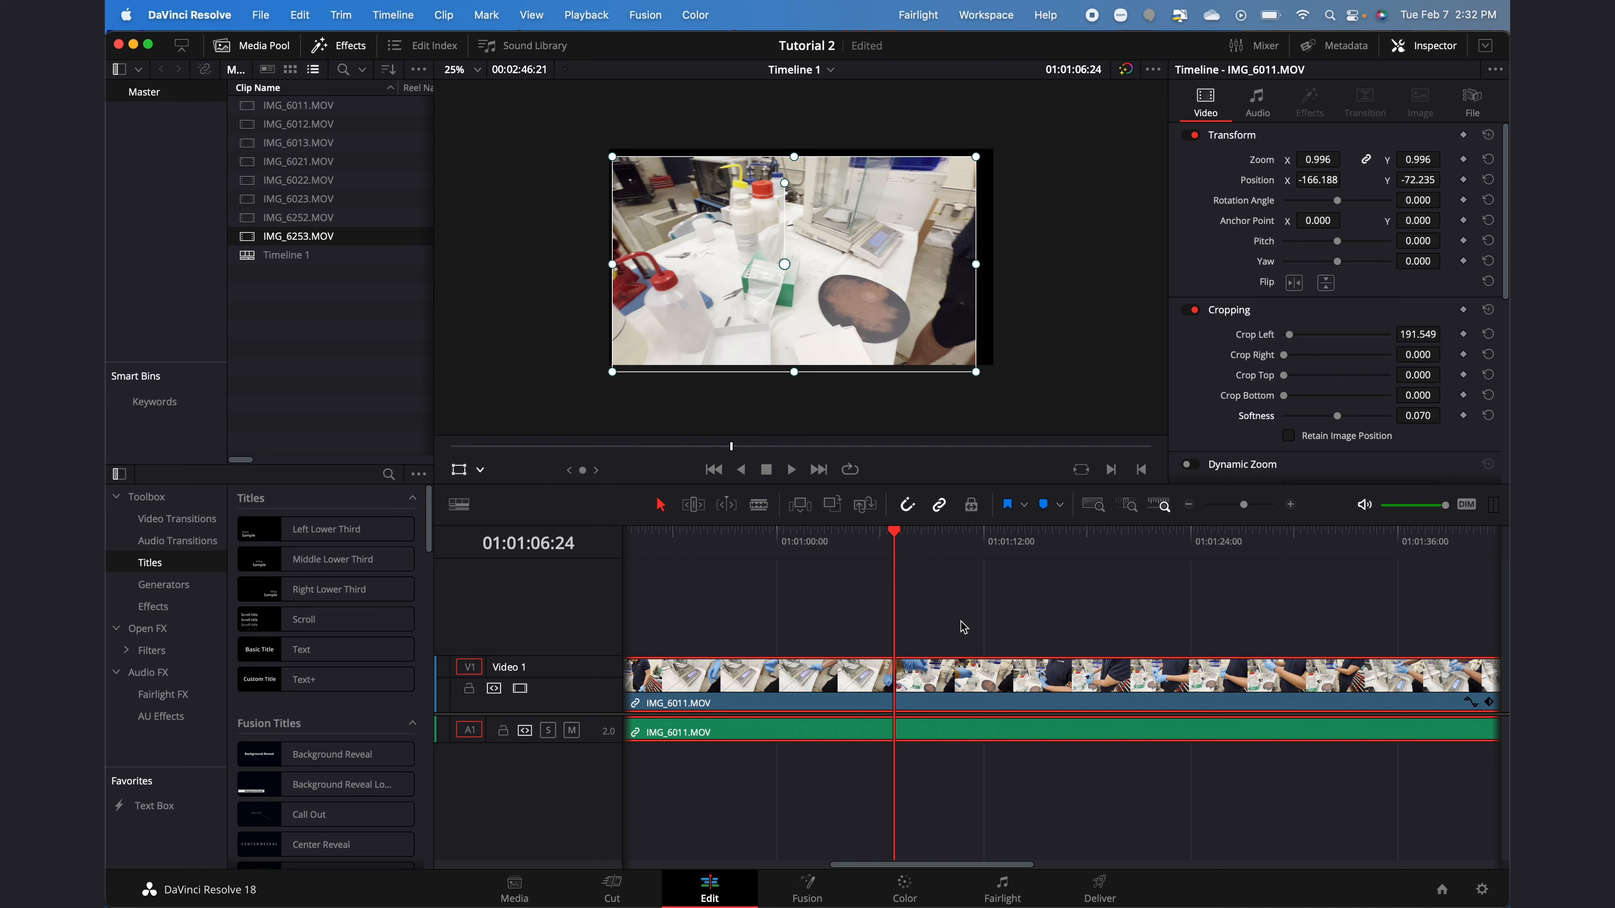
click(760, 506)
click(898, 675)
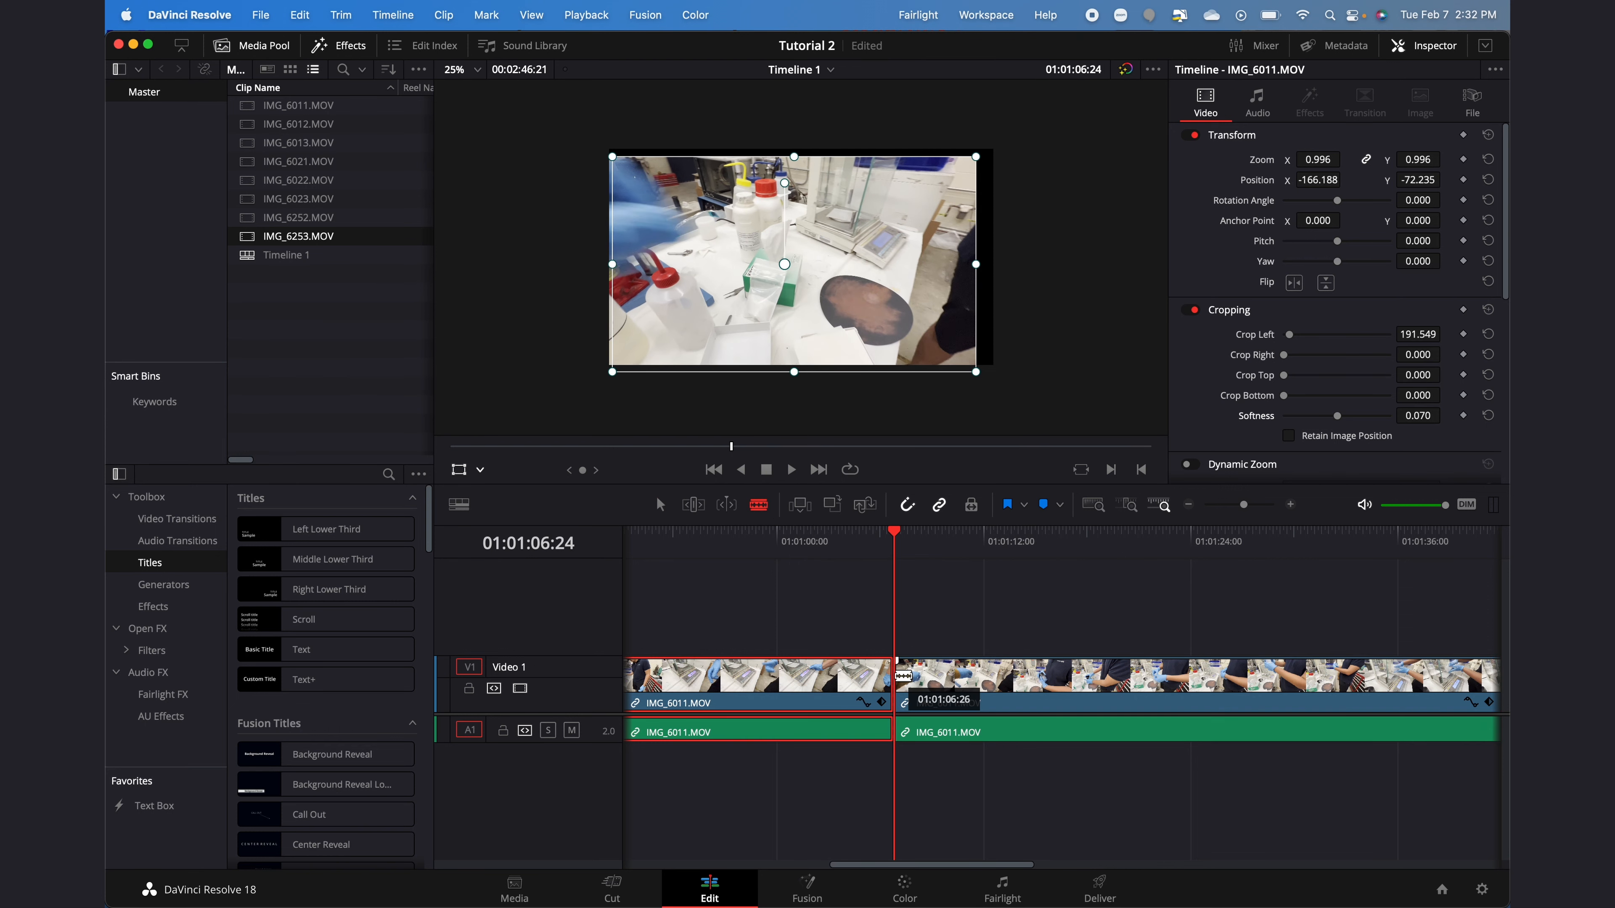
click(1094, 675)
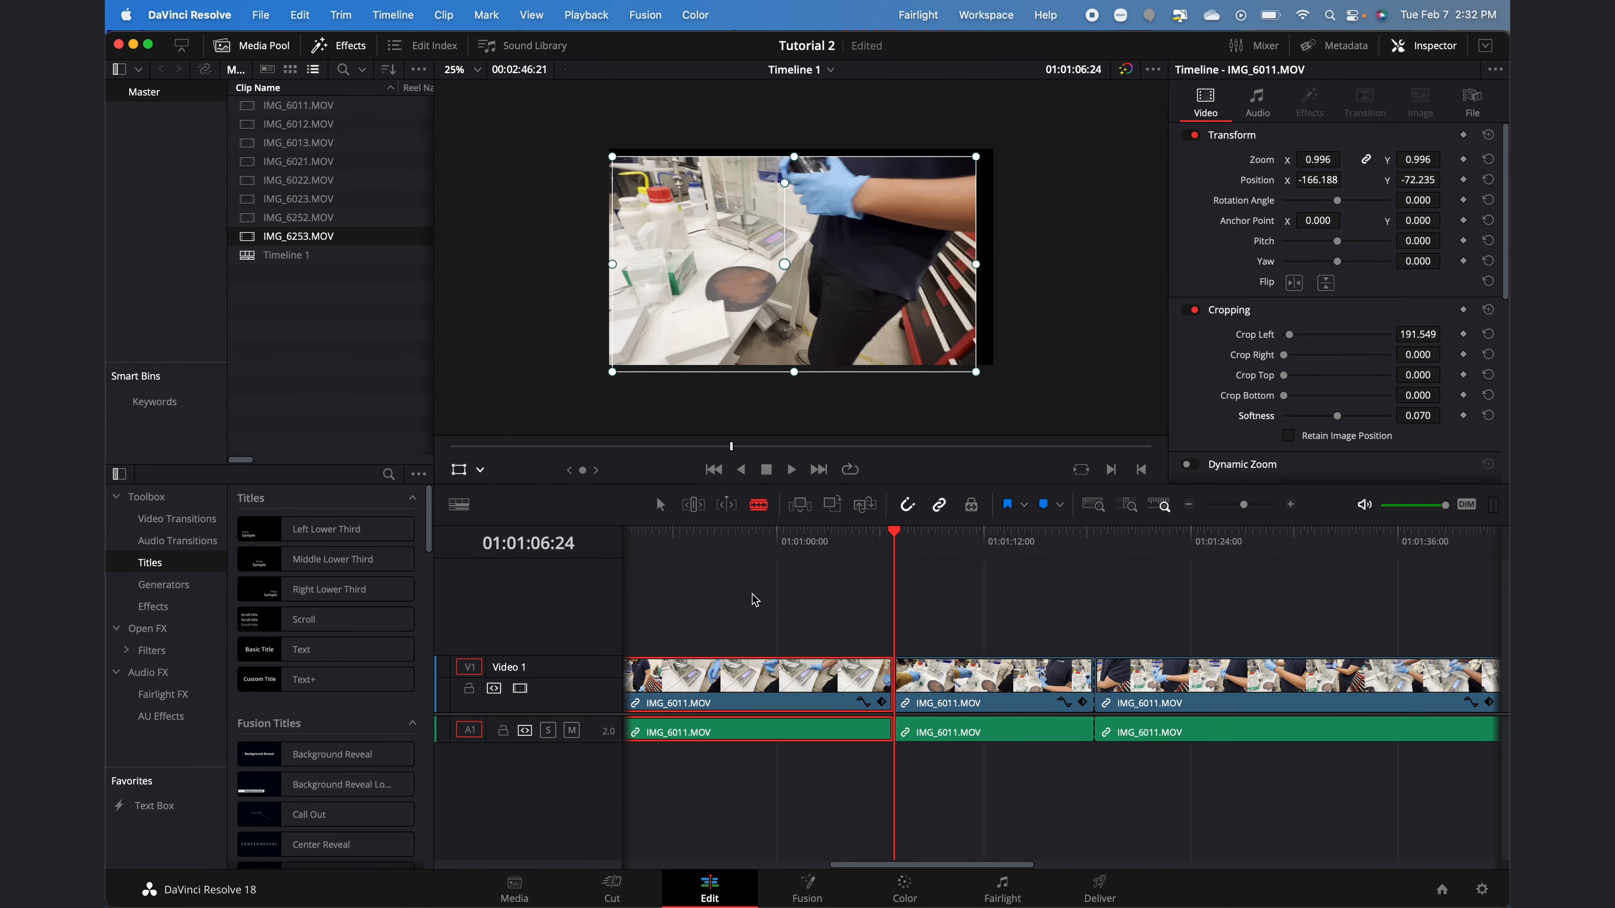
Step: Delete the middle segment between the two cuts, leaving a gap on the timeline
click(661, 506)
mouse_move(1008, 667)
mouse_down()
mouse_move(963, 608)
mouse_move(1006, 608)
mouse_move(1006, 687)
mouse_up()
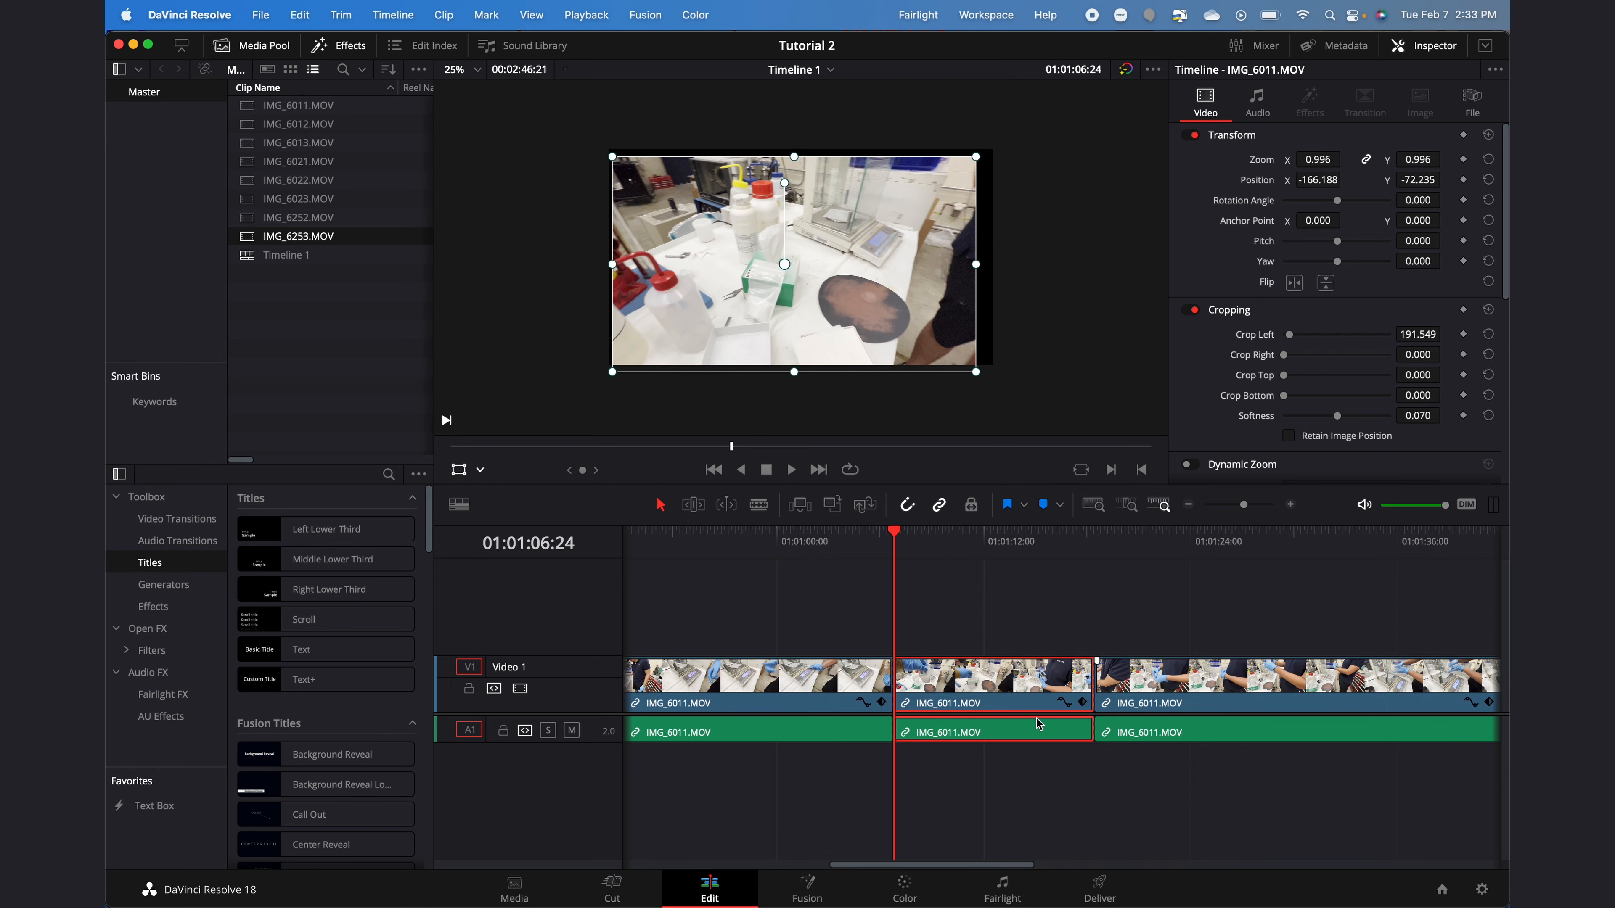
key(Delete)
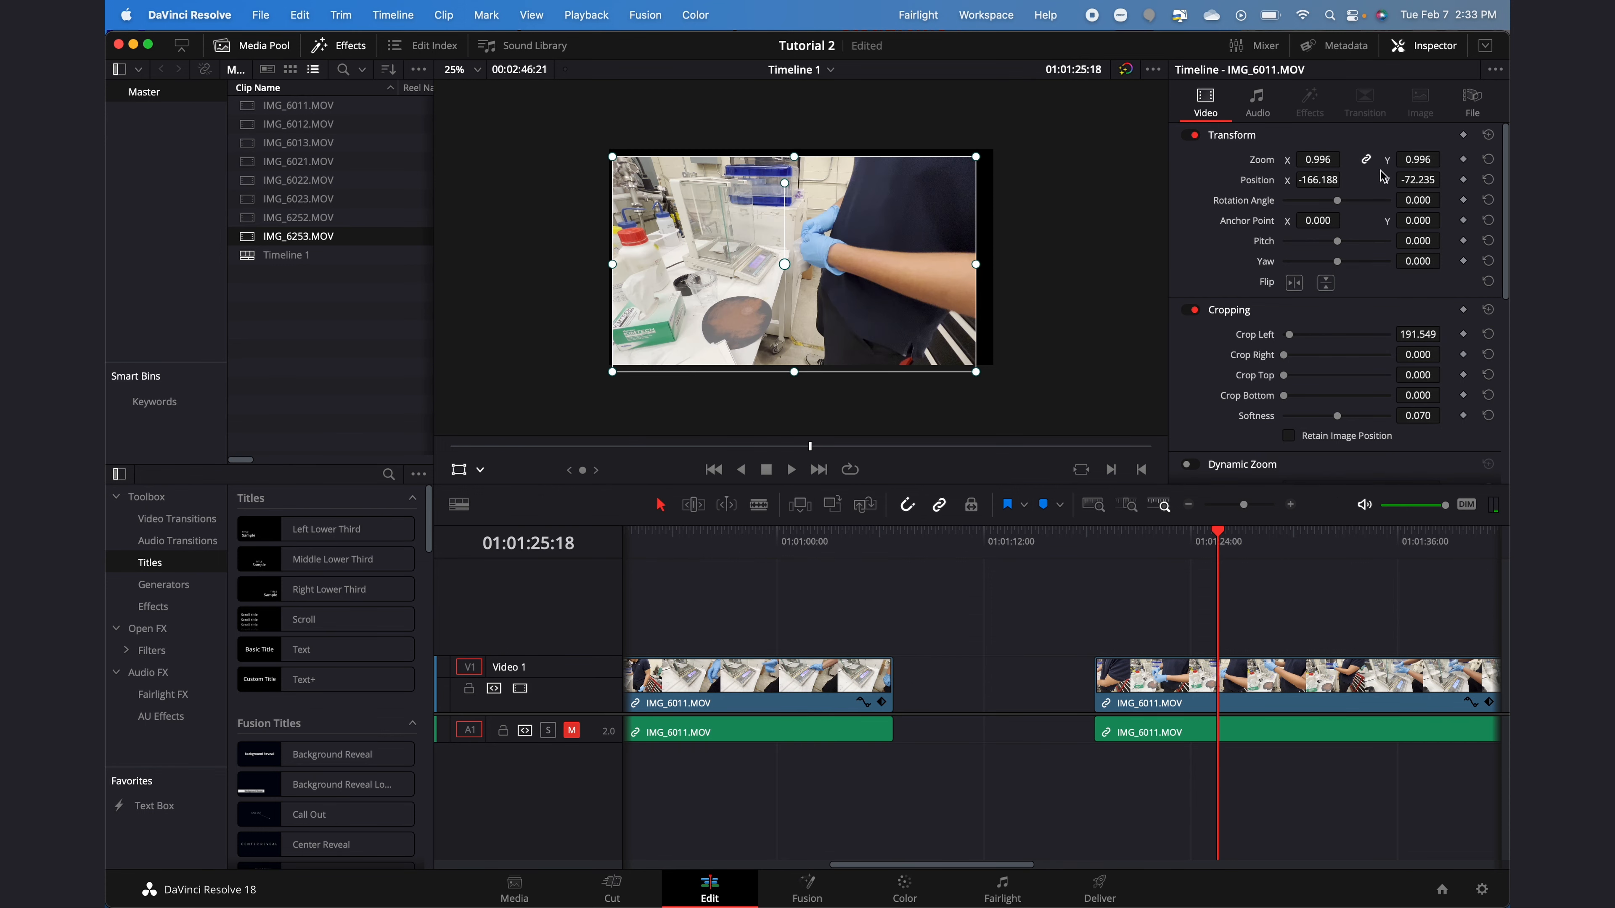
Step: Set the zoom of the clip after the gap to 1.166
click(1277, 687)
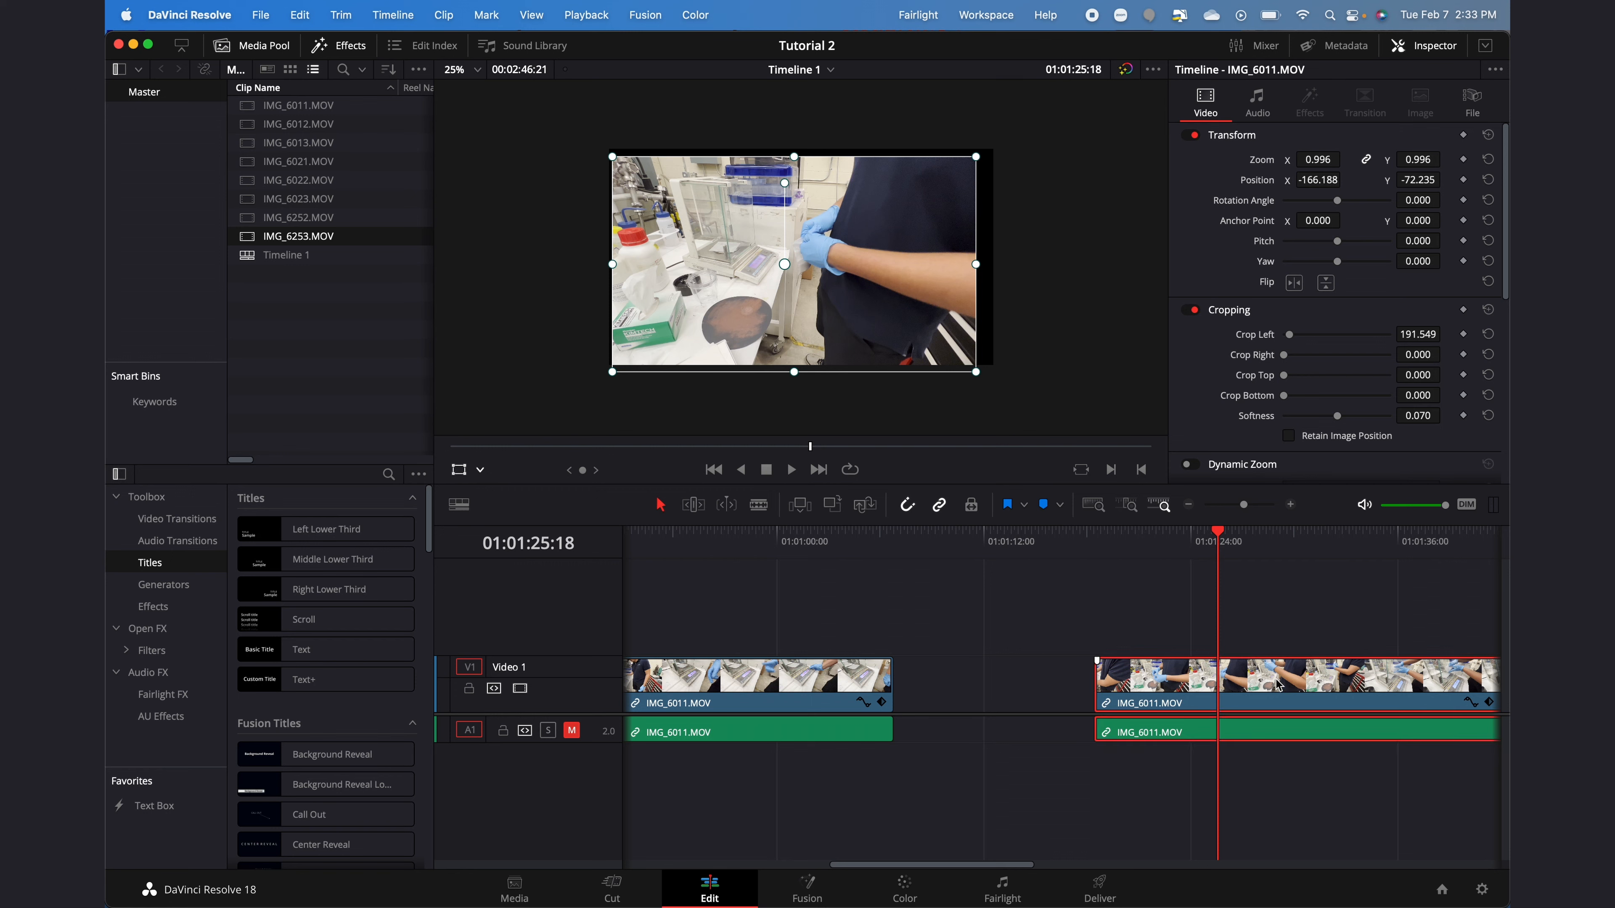
drag(1319, 158, 1316, 159)
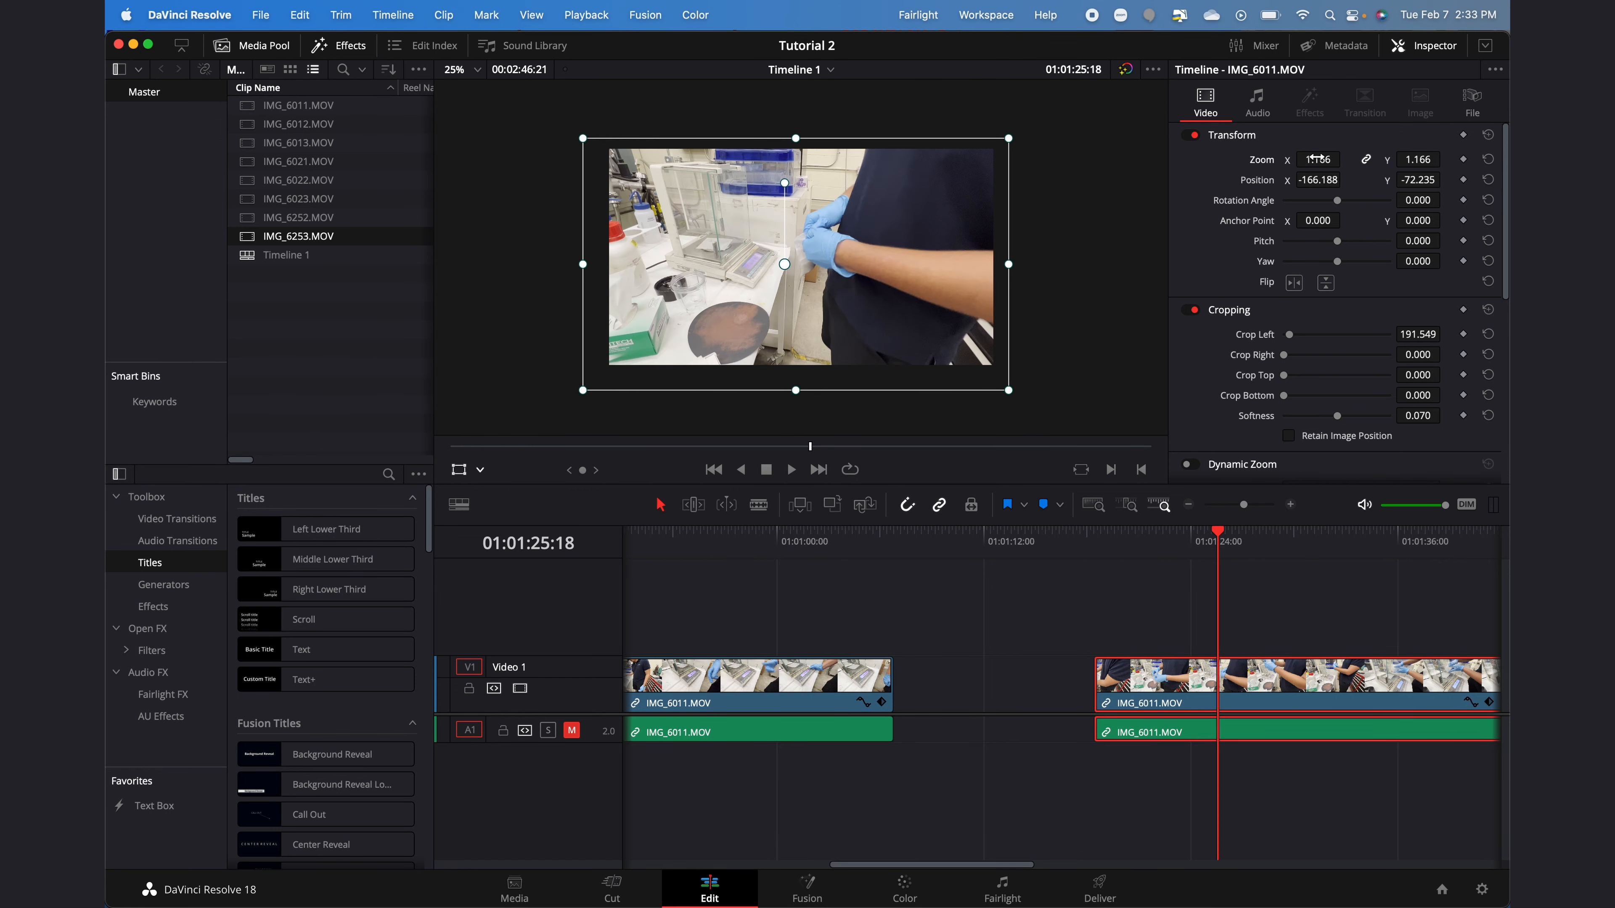
Step: Delete the empty gap between the two clips so they sit directly next to each other
click(1017, 688)
click(1004, 630)
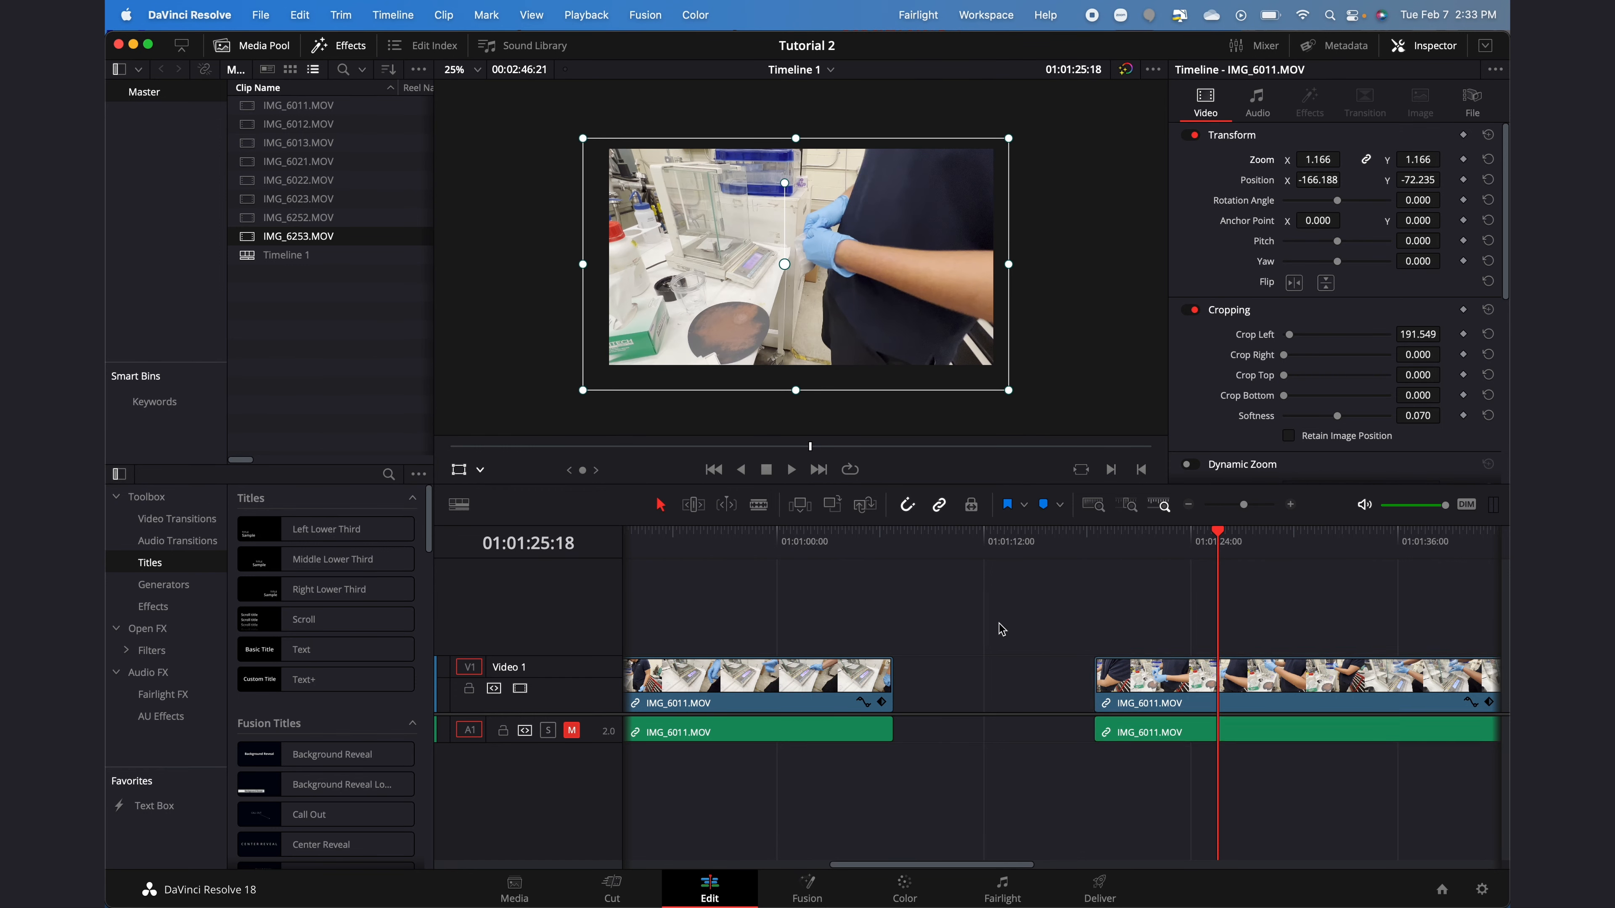
click(991, 688)
key(Delete)
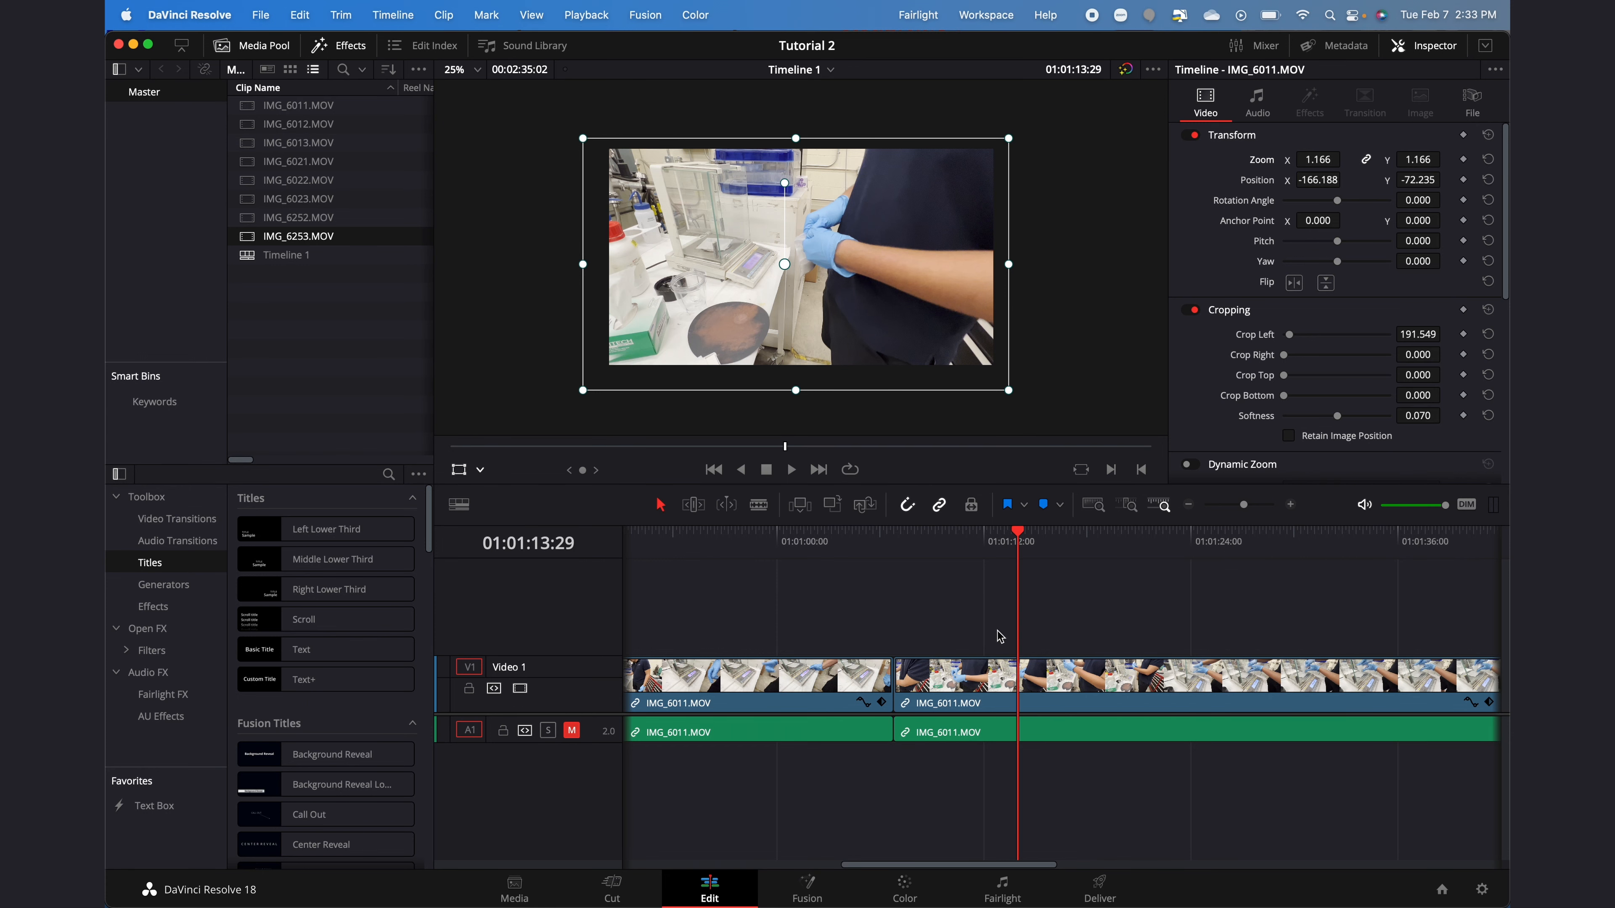
Step: Turn snapping off, move the second clip freely a short way from the first, and play the timeline briefly
click(908, 507)
mouse_move(994, 680)
mouse_down()
mouse_move(1119, 682)
mouse_move(940, 686)
mouse_move(985, 679)
mouse_up()
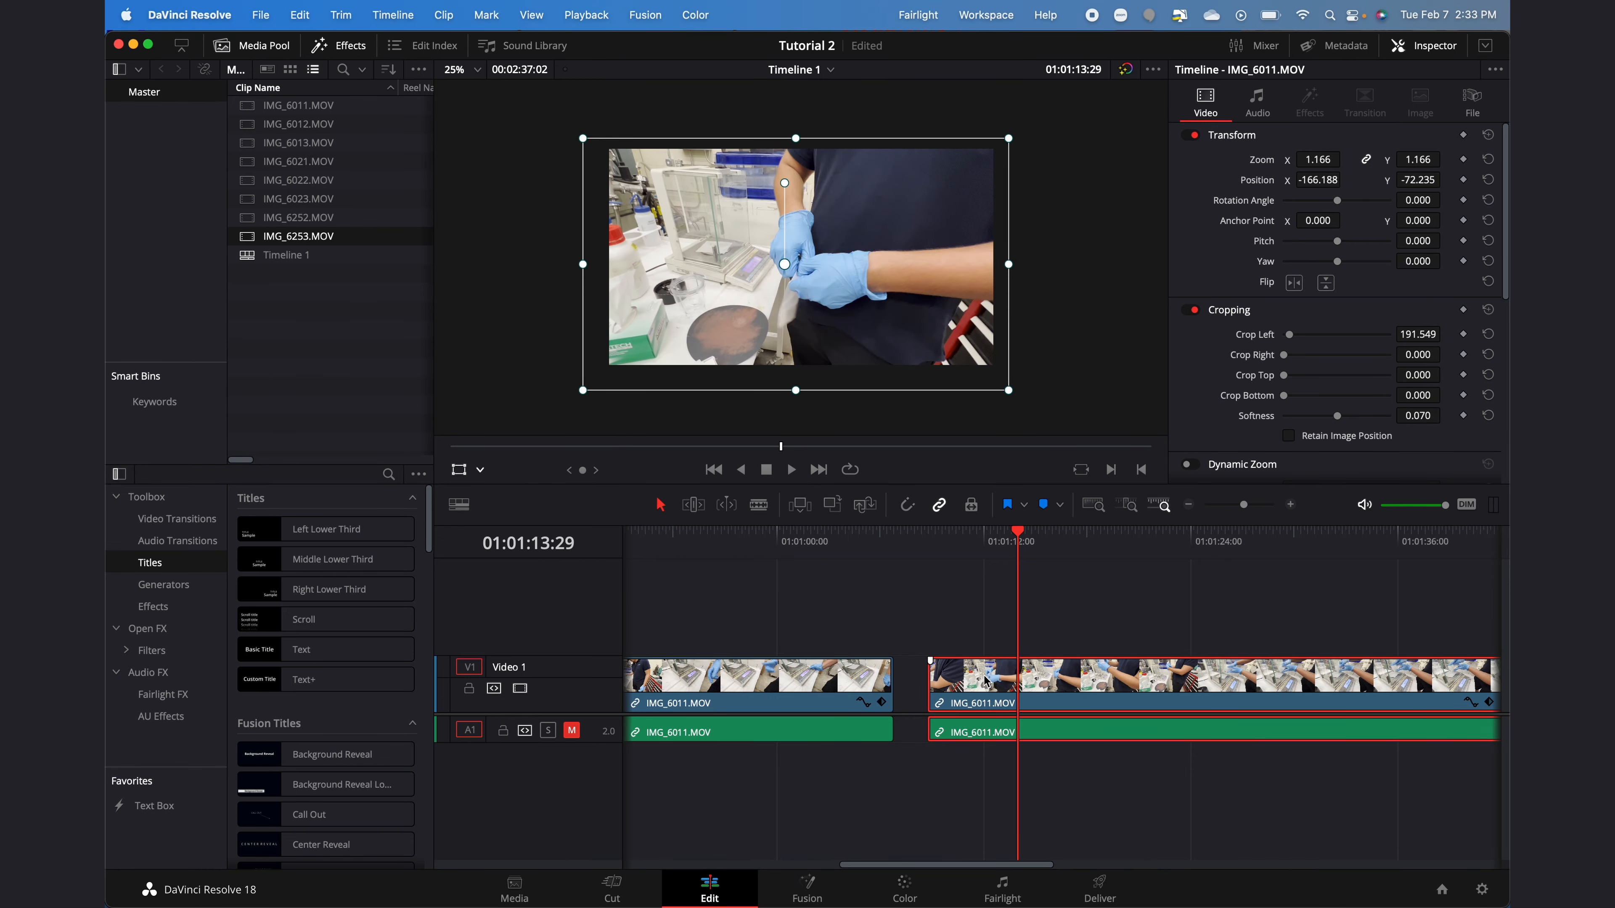
key(space)
key(space)
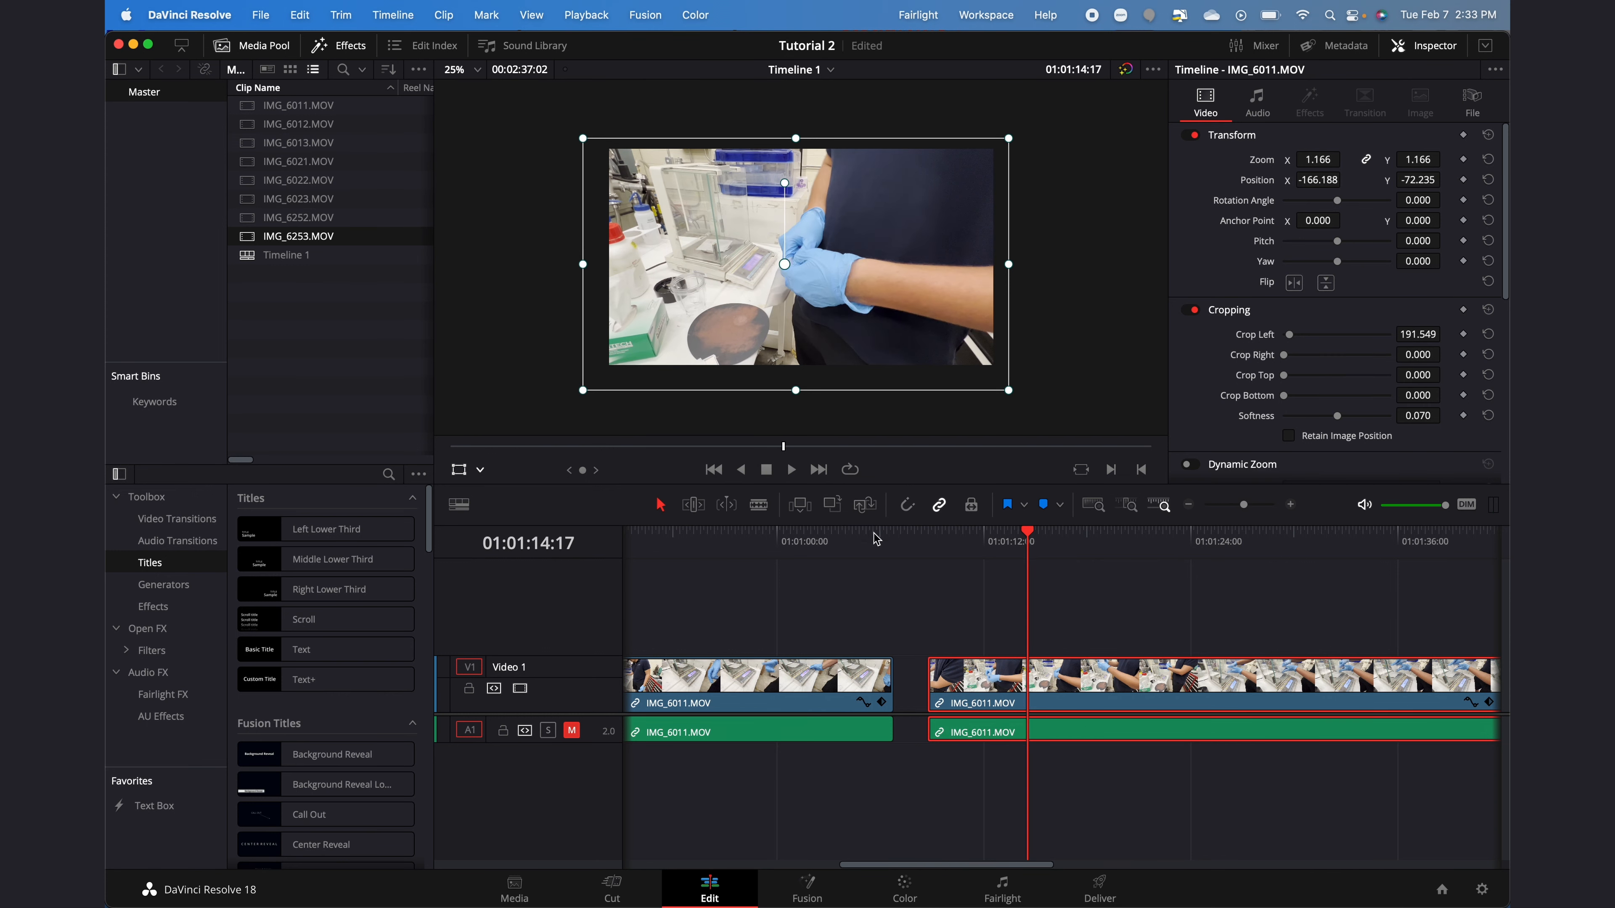
Step: Nudge the second clip closer, turn snapping on, and snap it flush against the end of the first clip
click(908, 506)
mouse_move(1007, 693)
mouse_down()
mouse_move(1023, 693)
mouse_move(979, 693)
mouse_move(995, 695)
mouse_up()
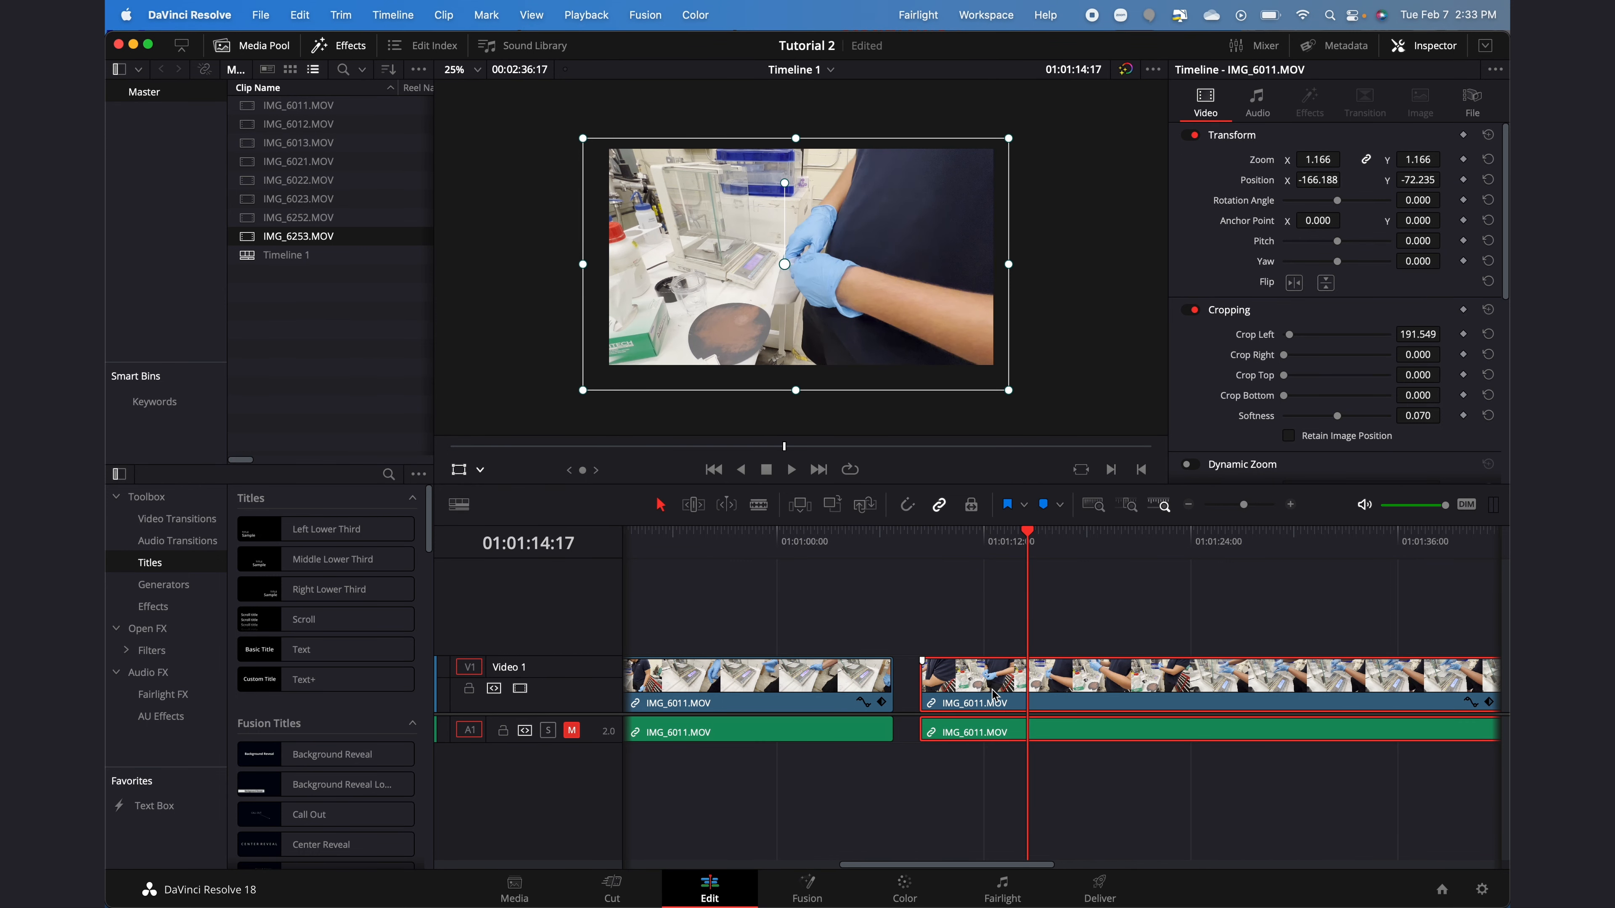
key(n)
drag(976, 682, 964, 681)
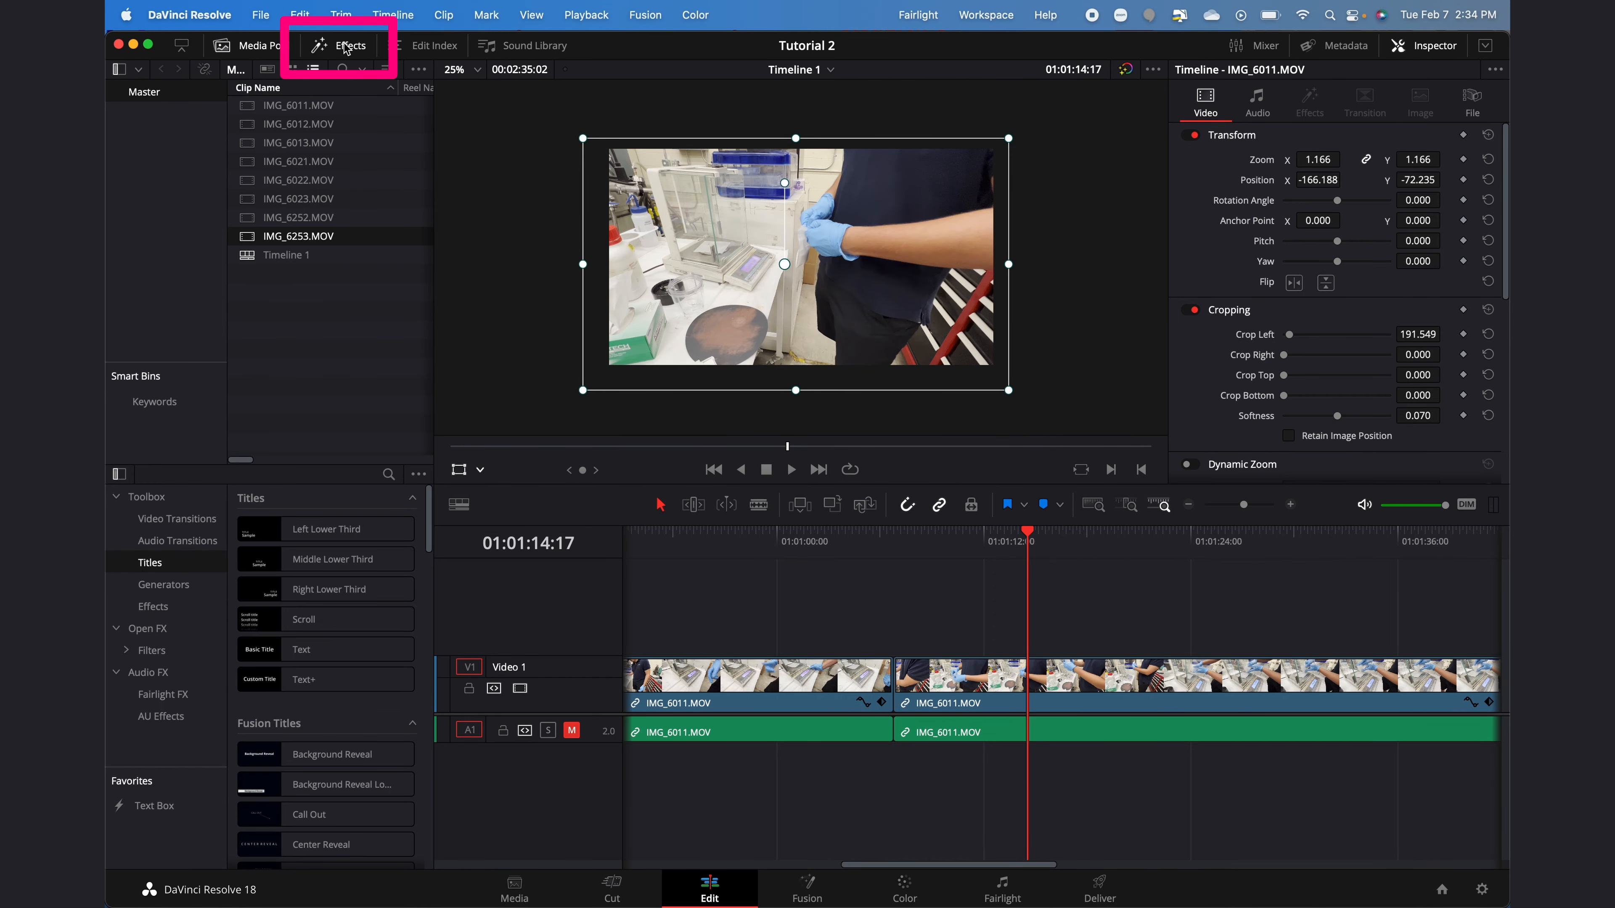
Step: Browse the video transitions with the playhead at the cut, and add Square Iris between the two clips
click(177, 519)
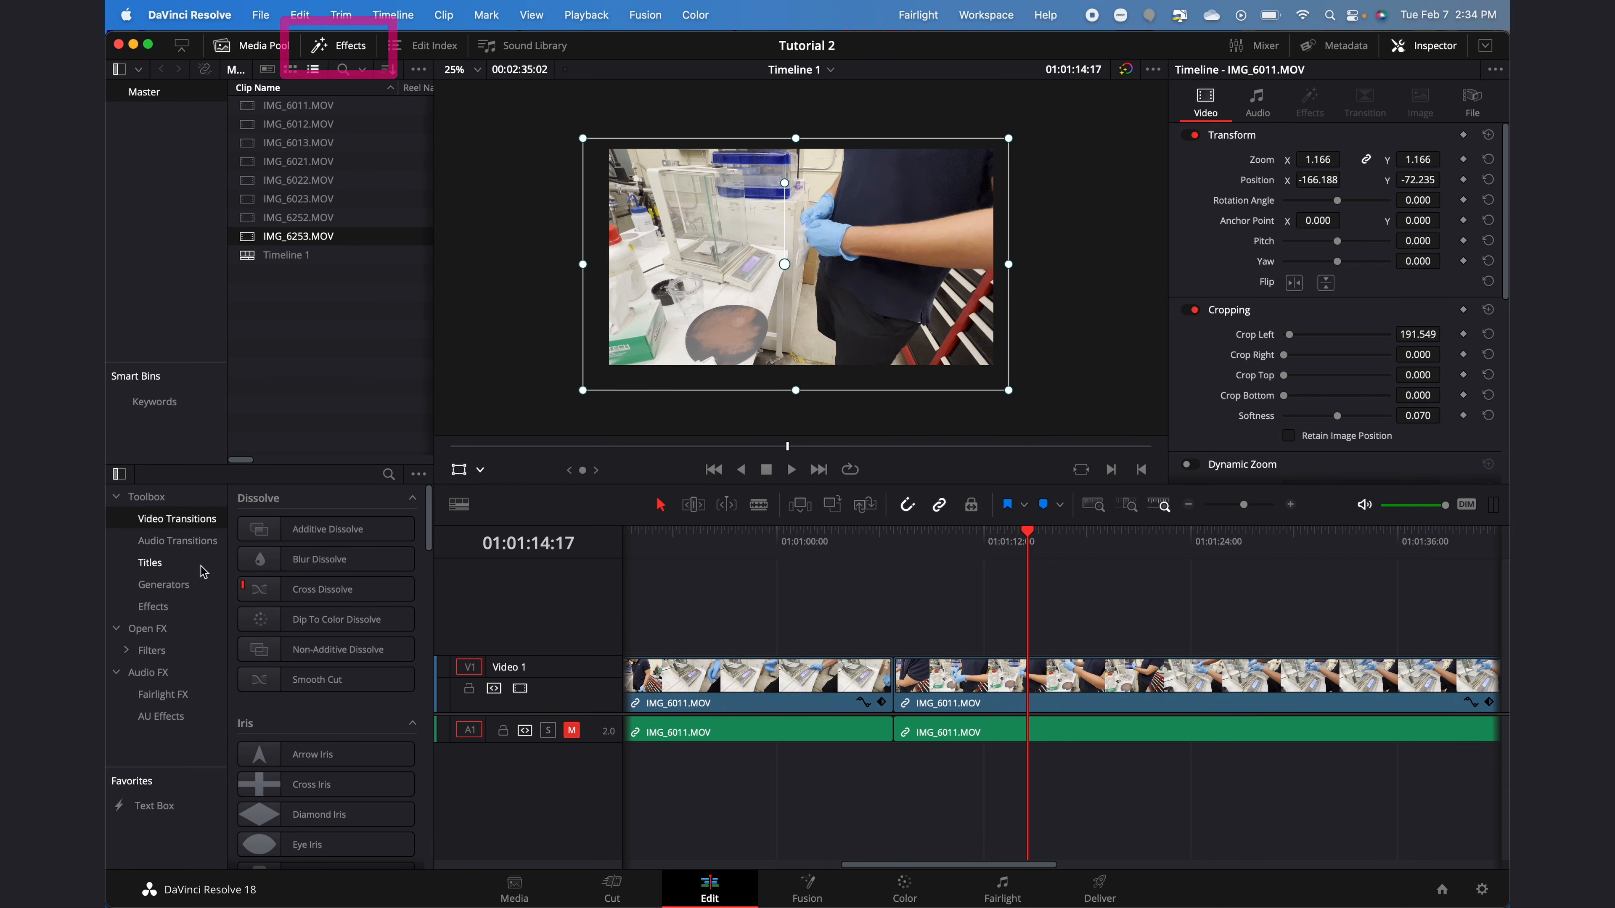
click(899, 548)
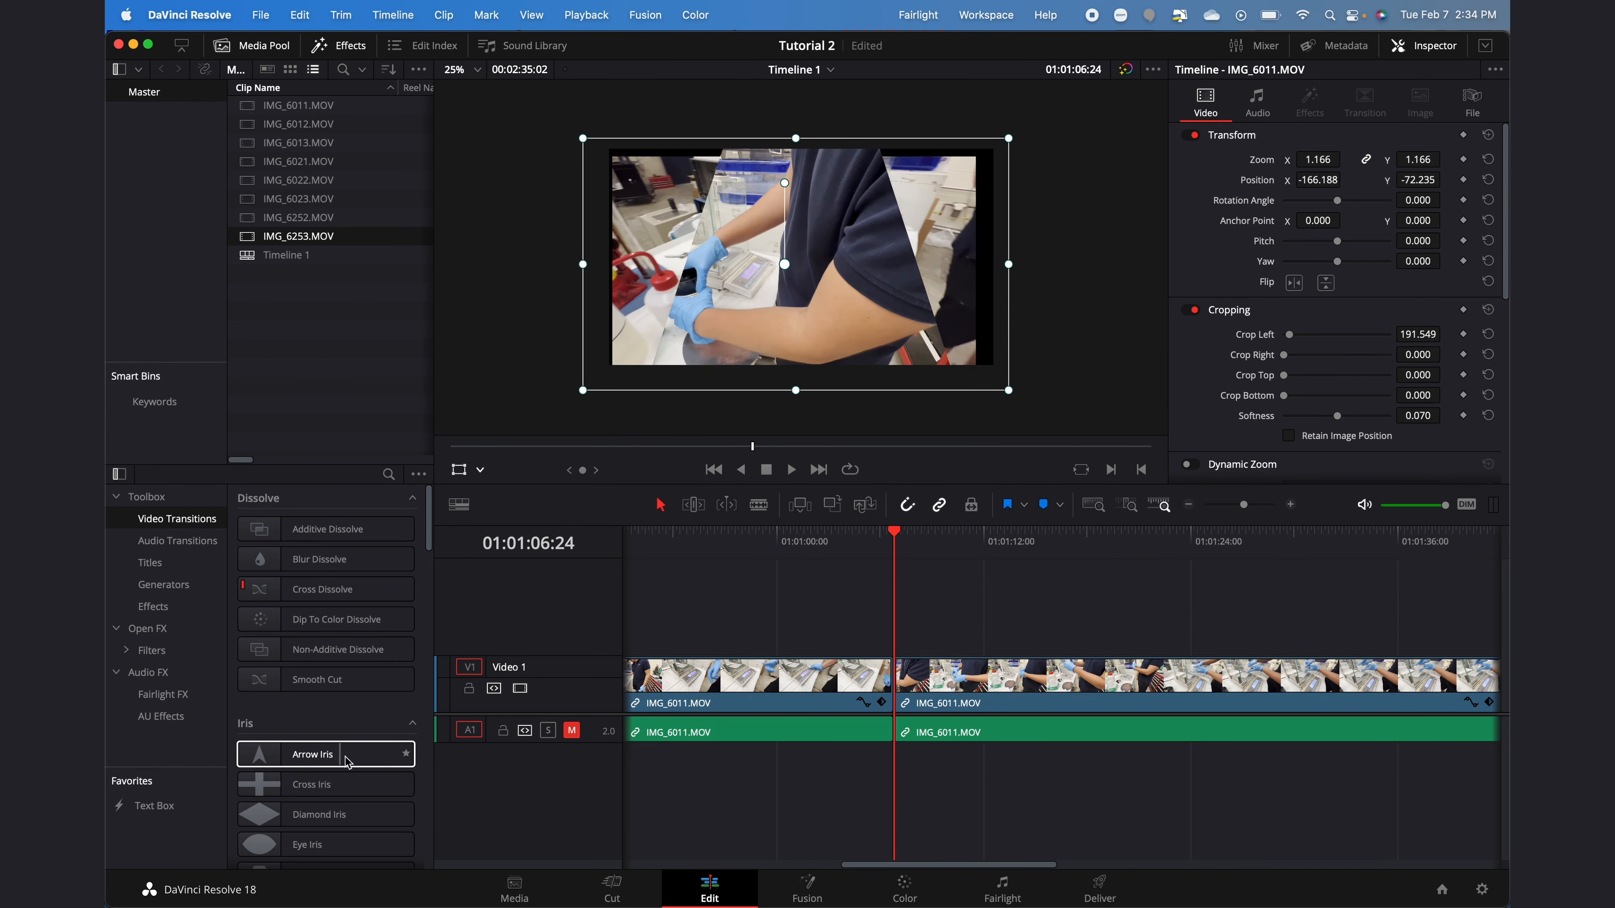
scroll(391, 762, down, 5)
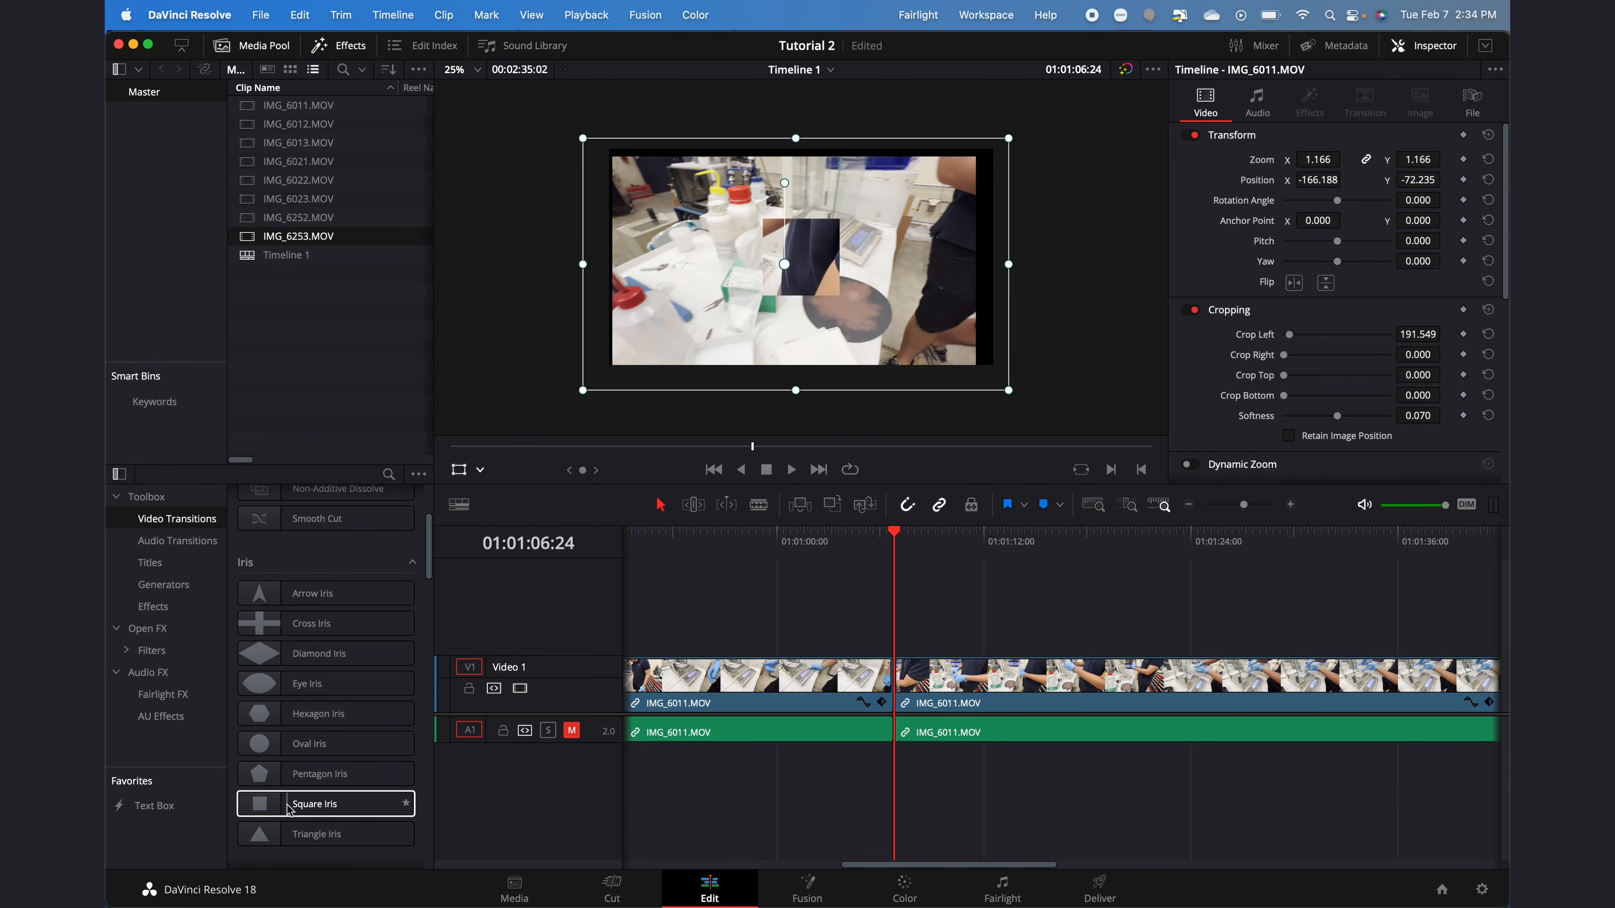
drag(289, 809, 891, 671)
Step: Play through the Square Iris transition from just before the cut, and undo adding it
drag(892, 545, 867, 546)
key(space)
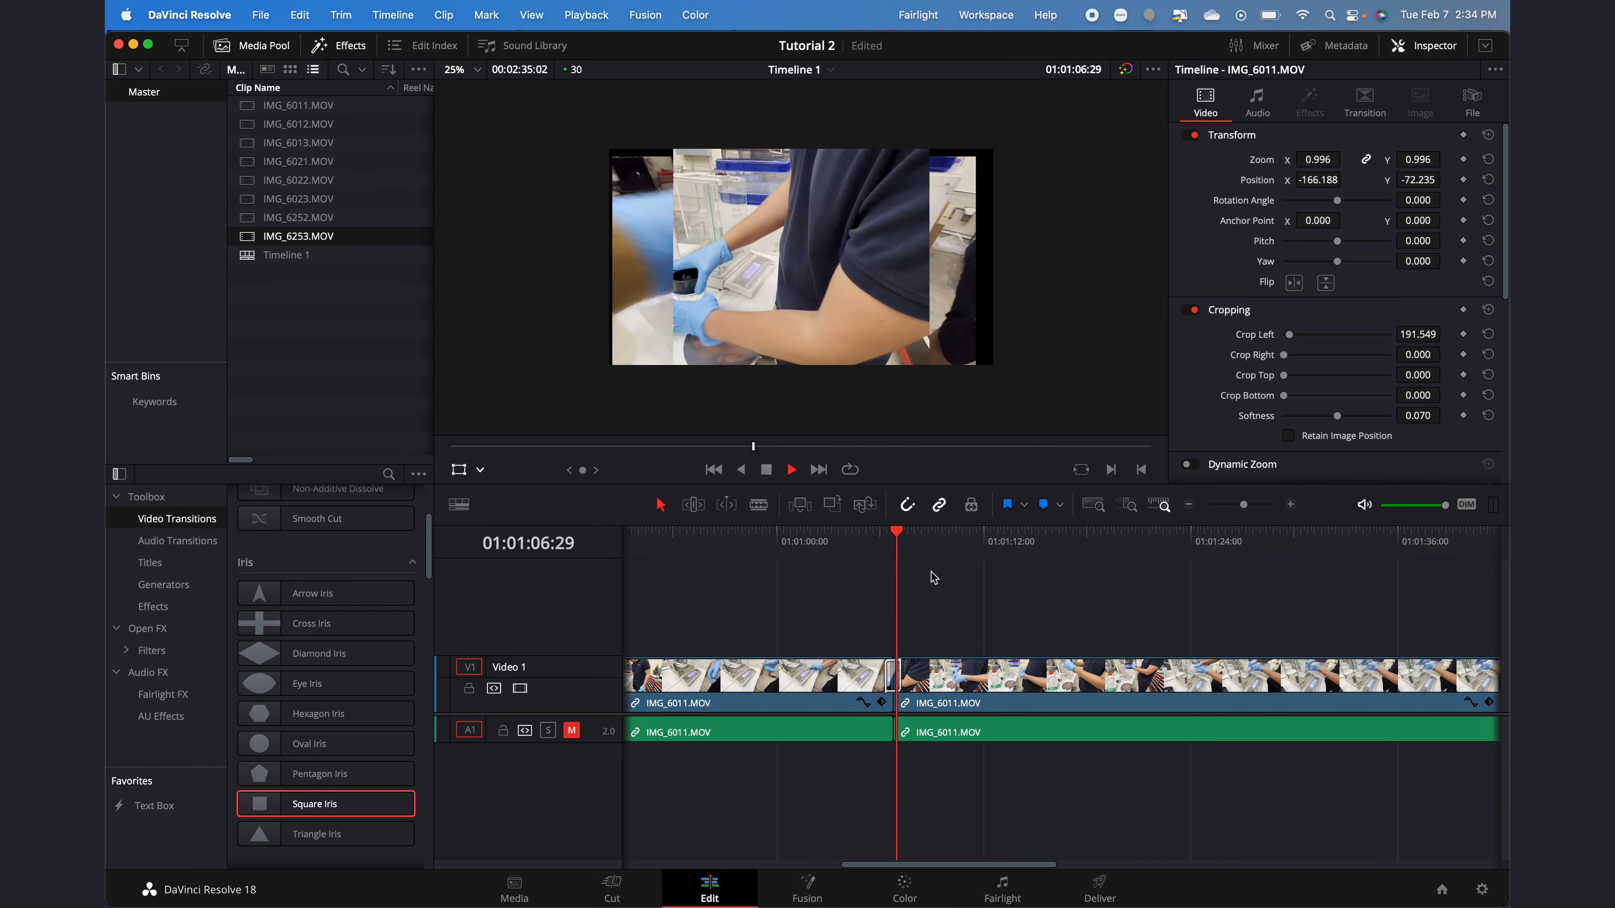
key(space)
key(super+z)
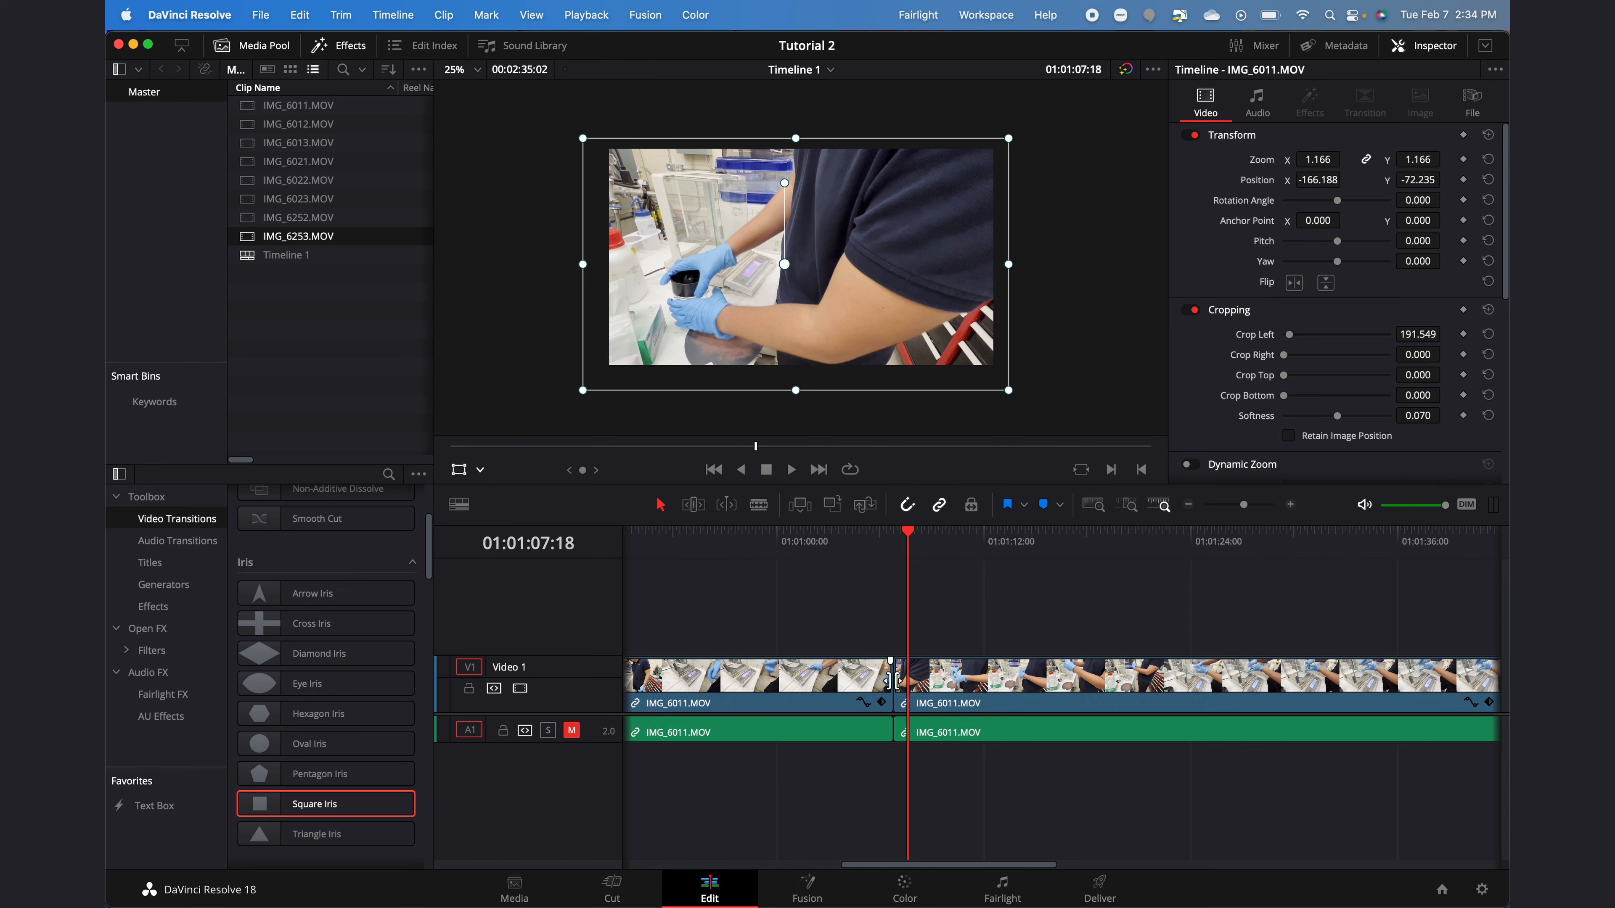
Step: Add a cross dissolve at the cut between the two clips, stretch it to about 18.2 seconds, and preview it
right_click(892, 682)
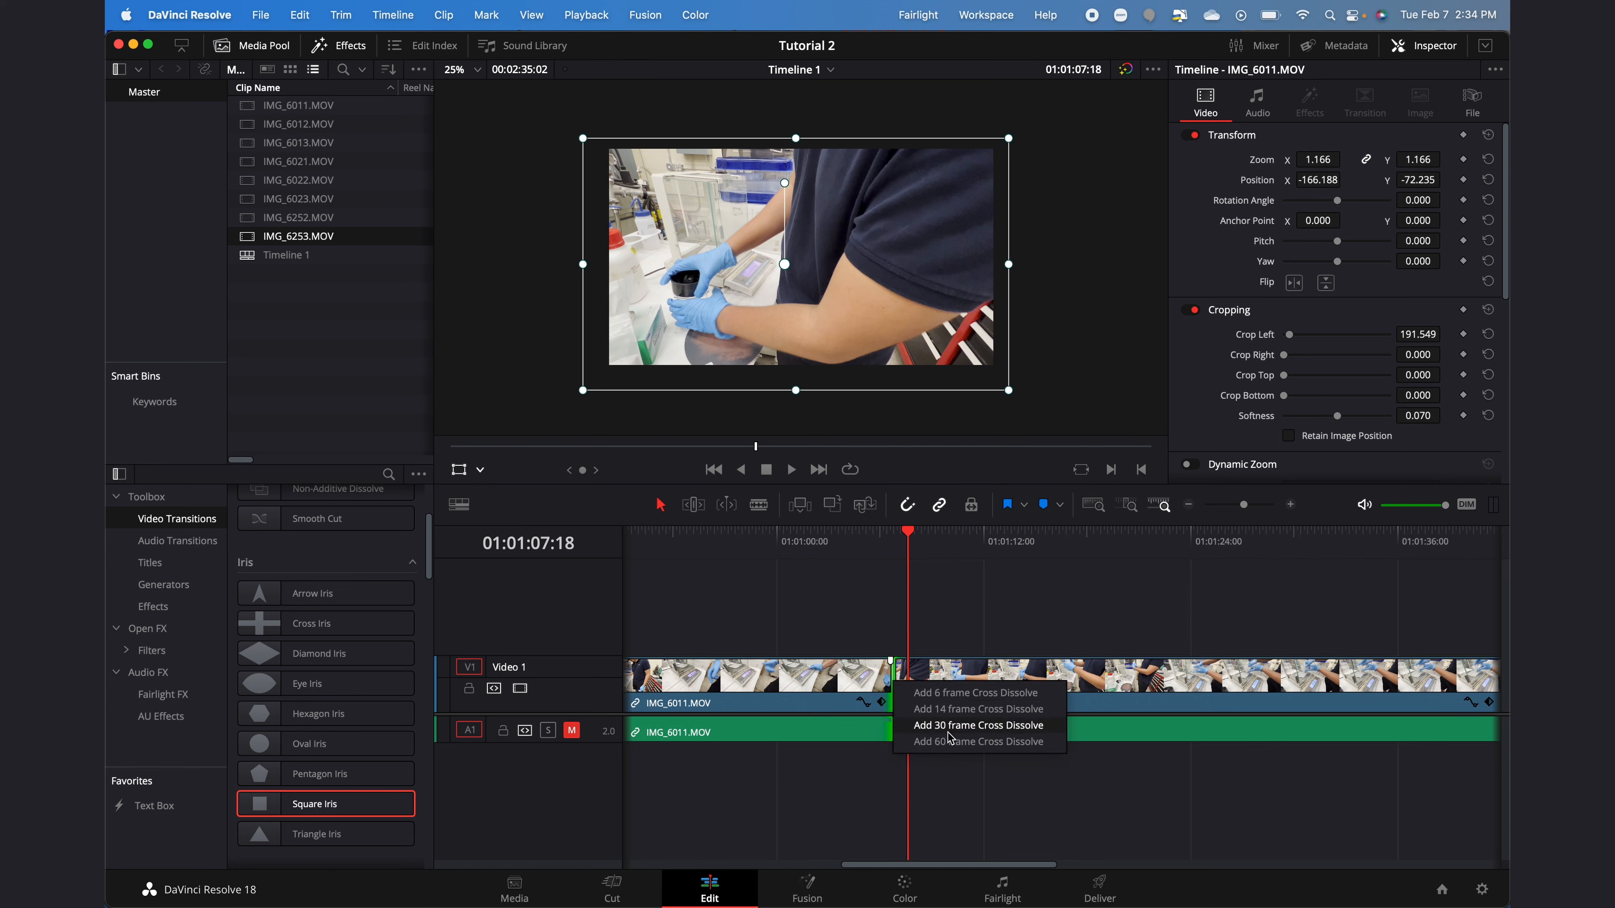
click(947, 710)
drag(887, 671, 737, 669)
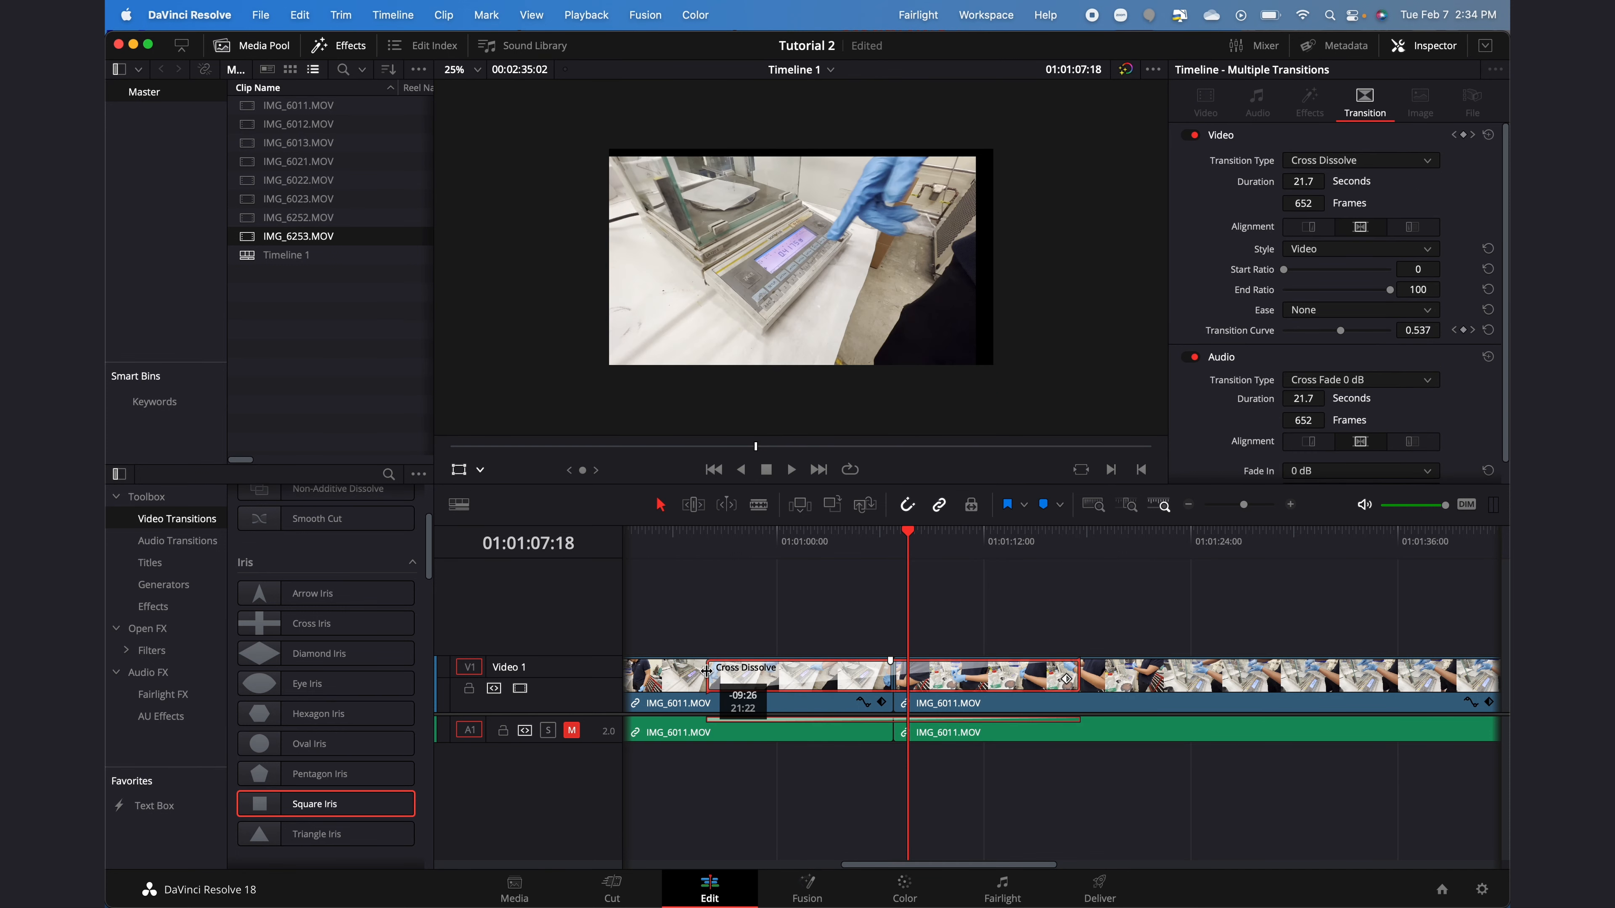
click(807, 551)
key(space)
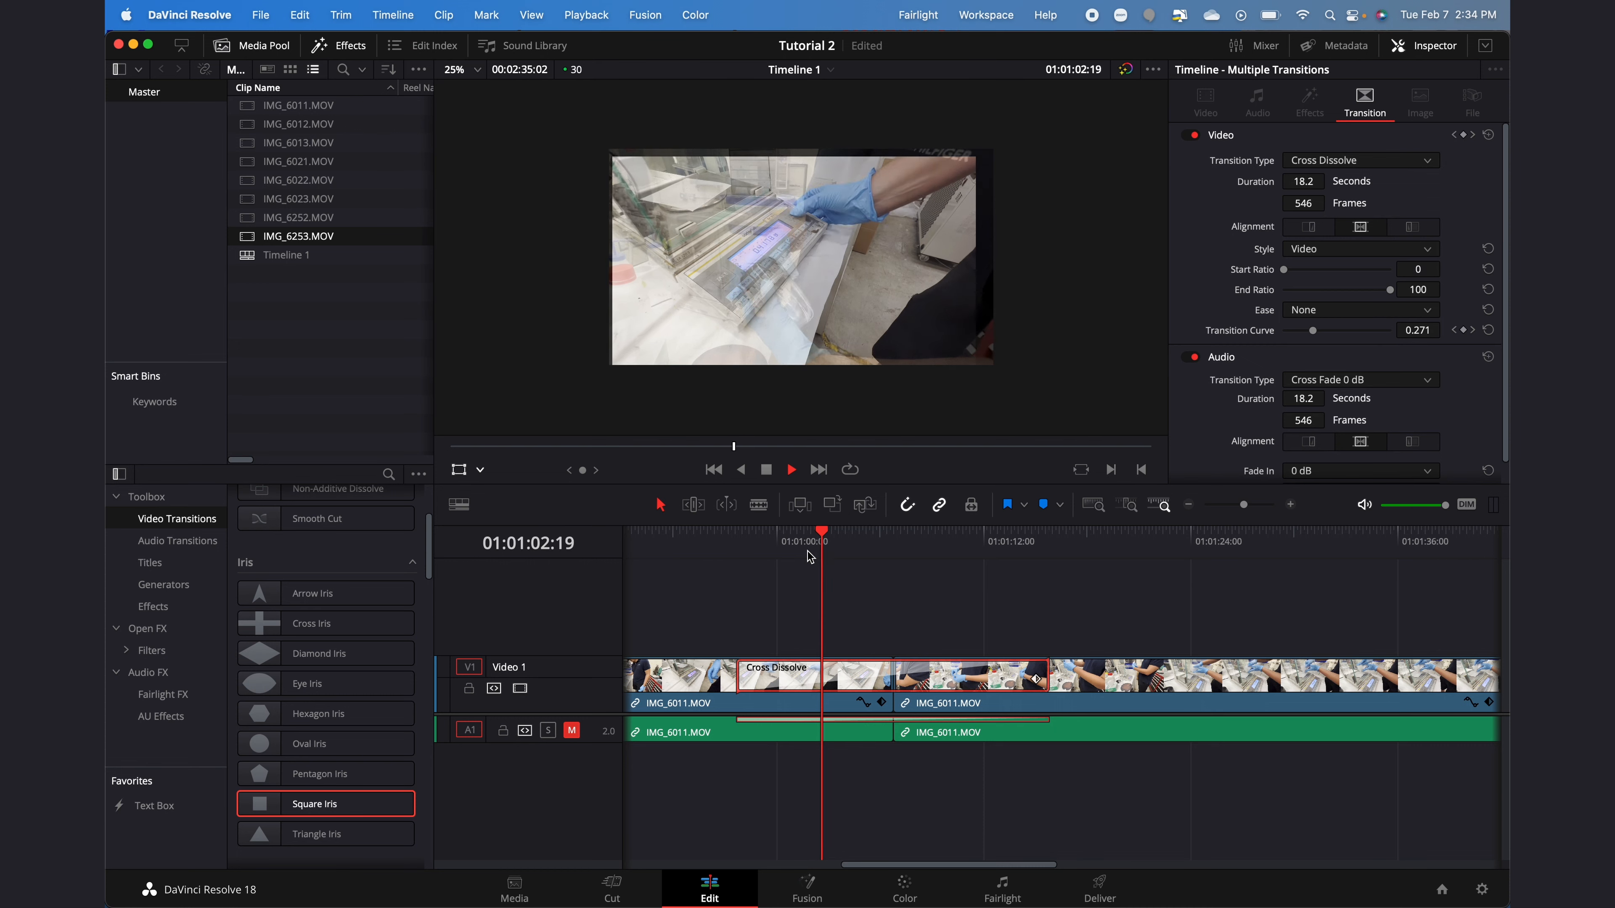
key(space)
Step: Shorten the cross dissolve to about 7.7 seconds and play through part of it
click(736, 676)
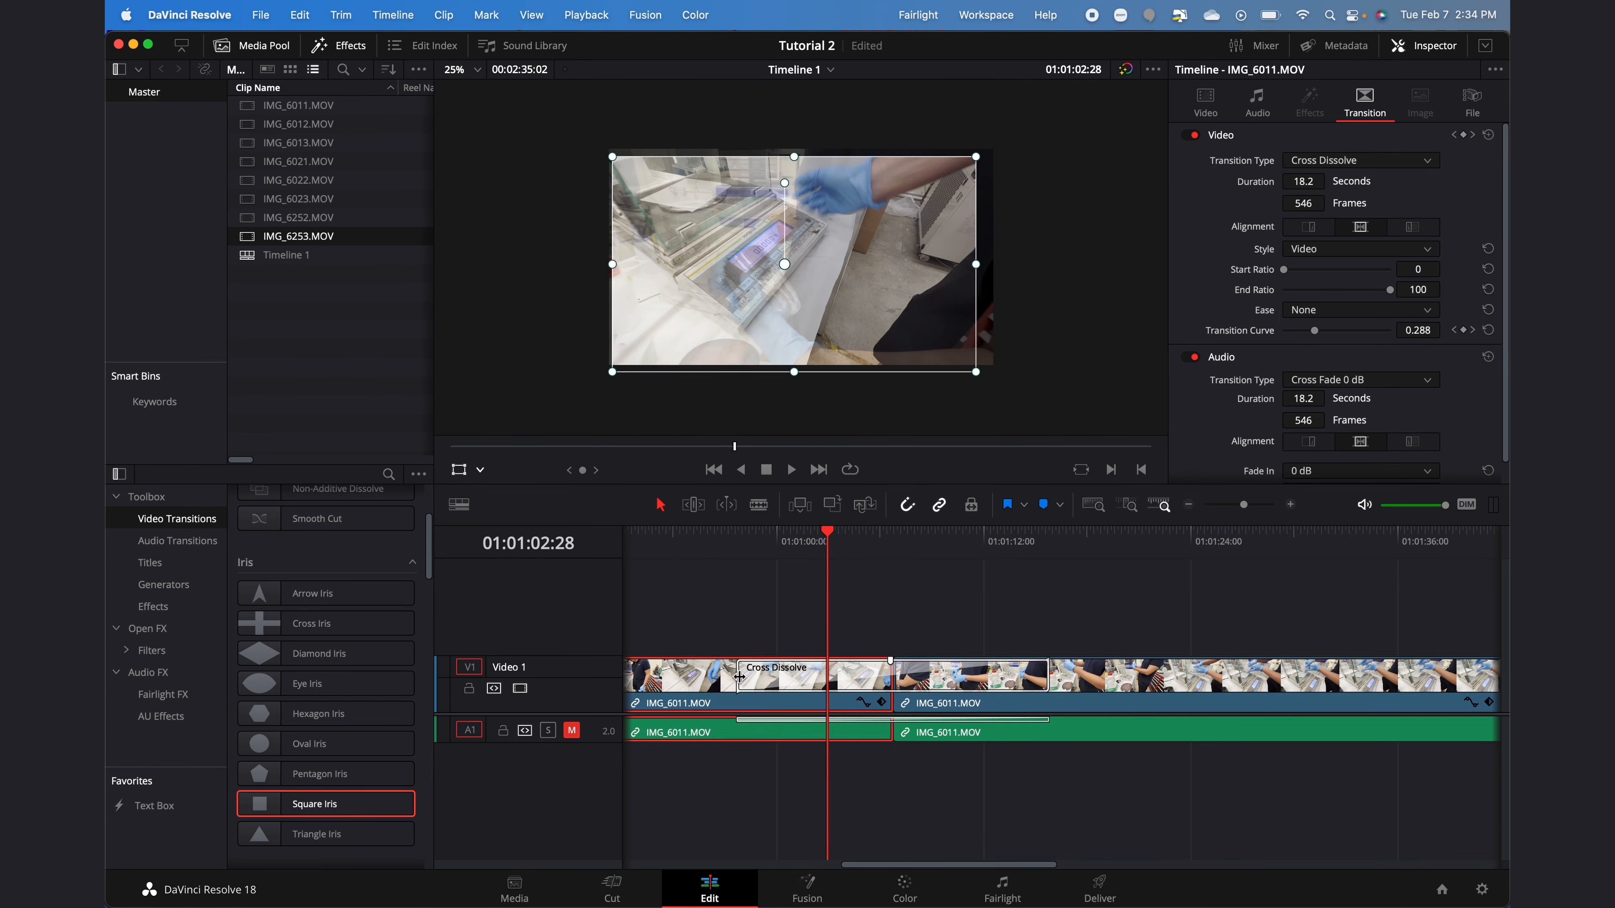
drag(739, 676, 827, 676)
click(860, 546)
key(space)
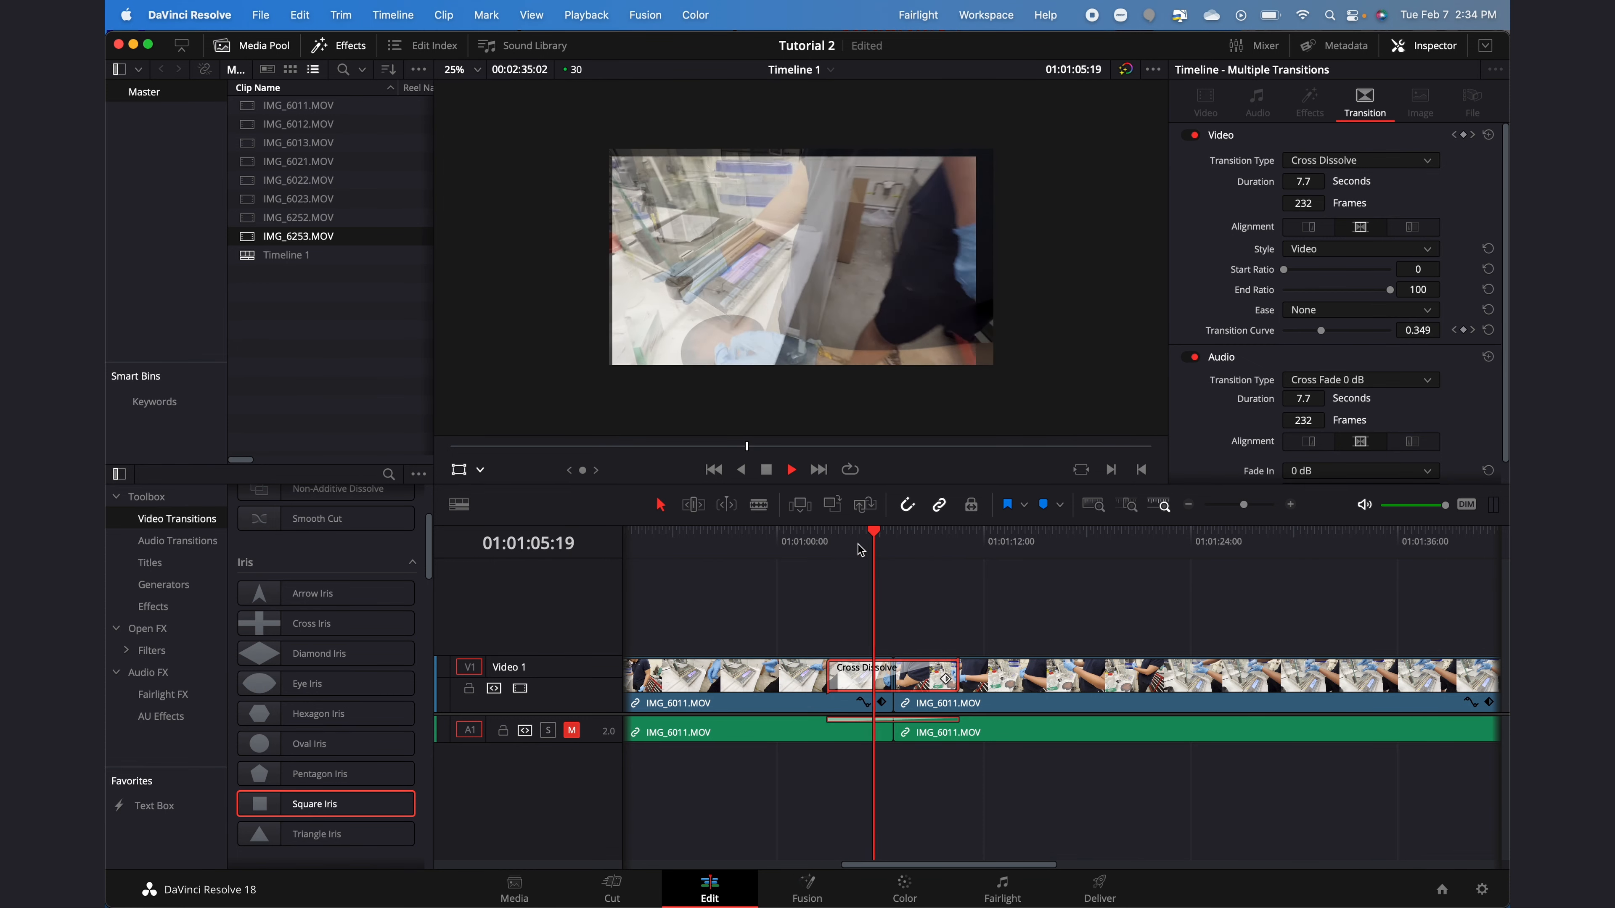
key(space)
Step: Look along the timeline and zoom it out until both clips are shown in full
scroll(861, 548, left, 10)
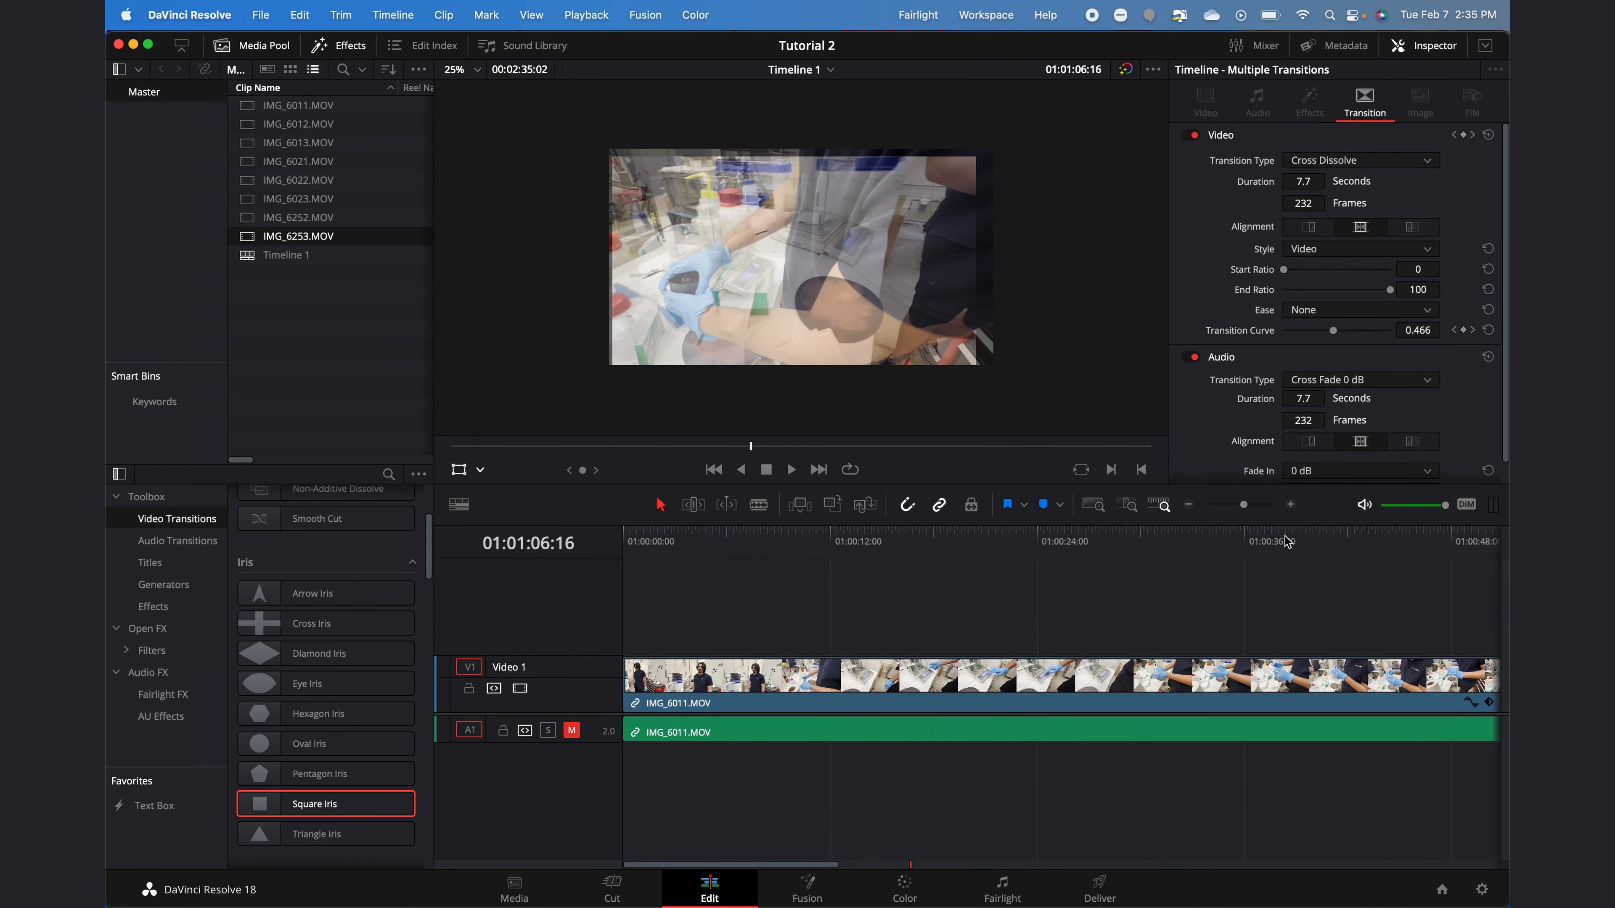
scroll(1205, 628, right, 10)
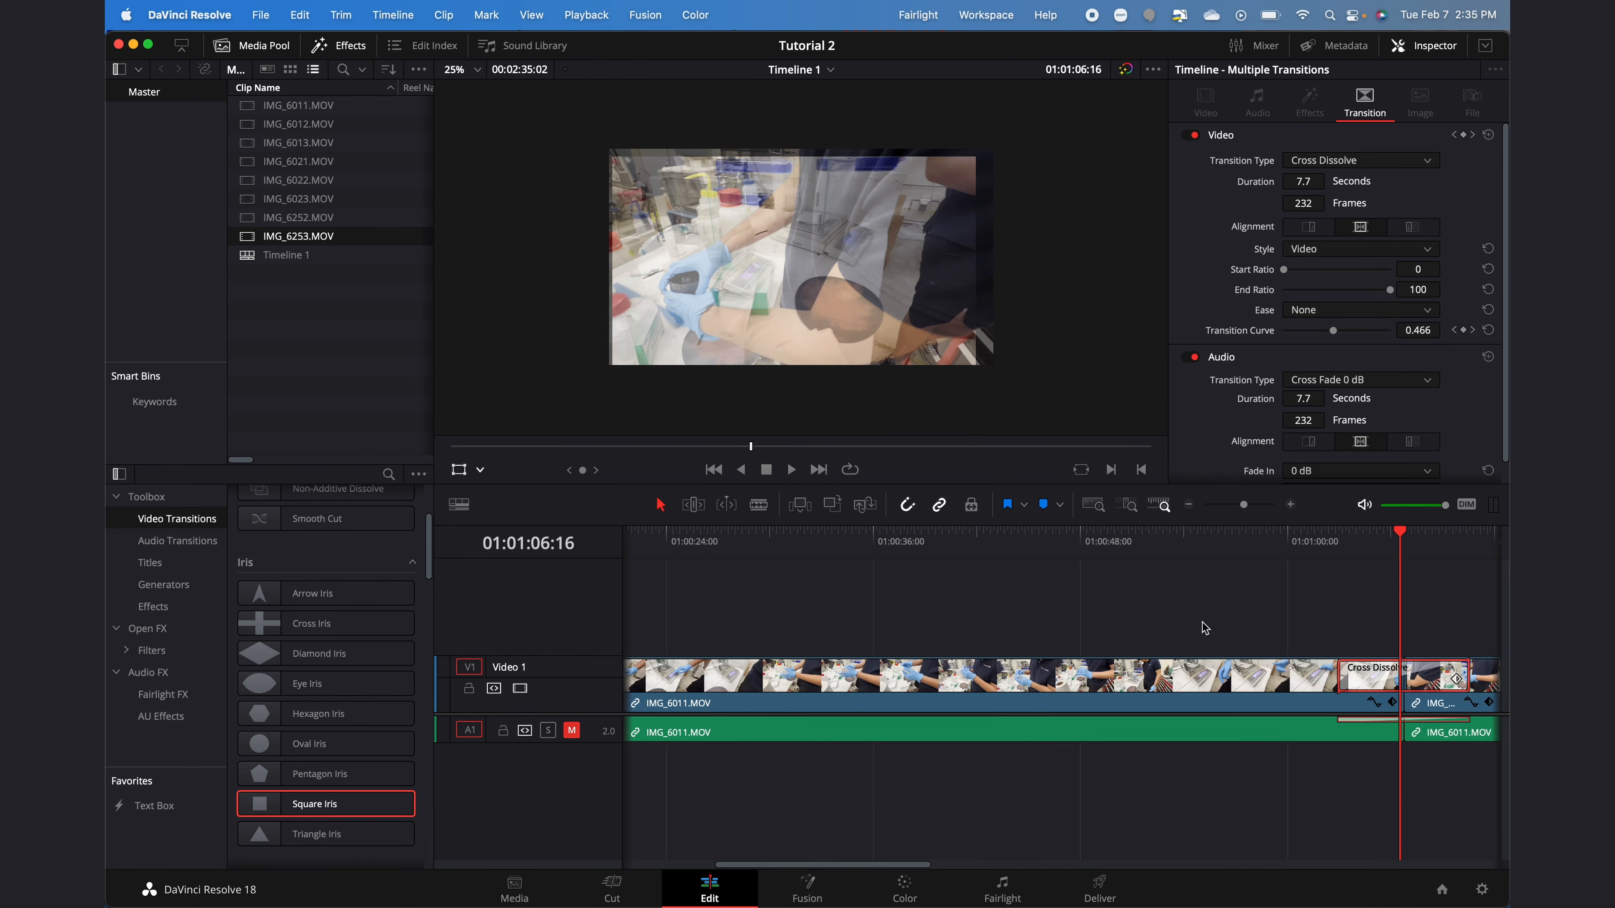
scroll(1205, 628, left, 8)
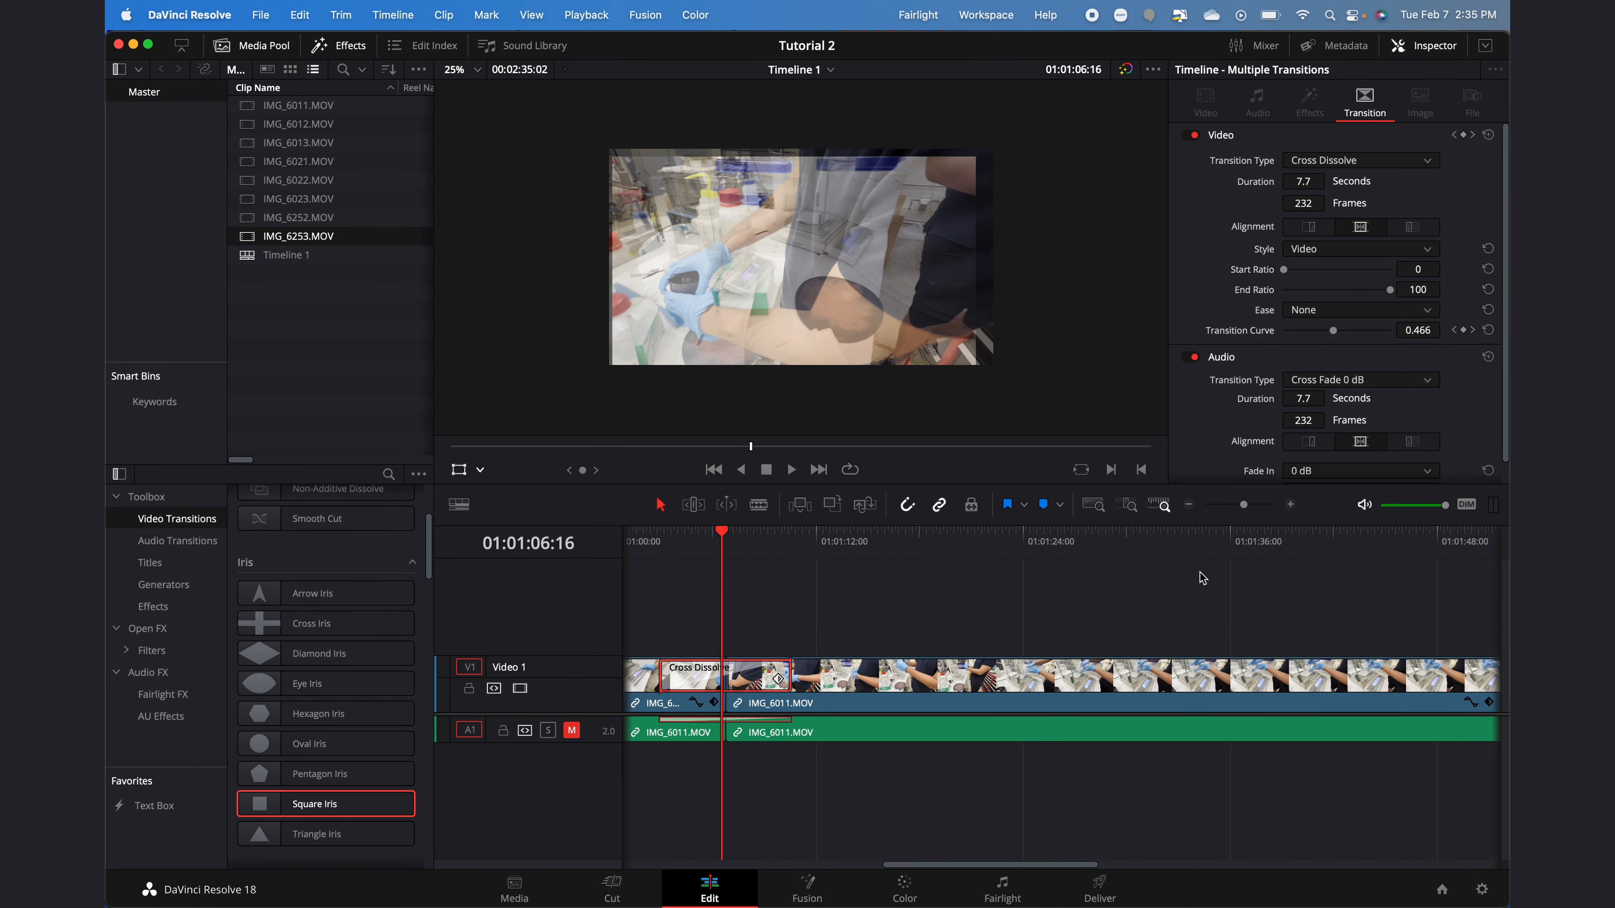
click(1188, 506)
click(1189, 506)
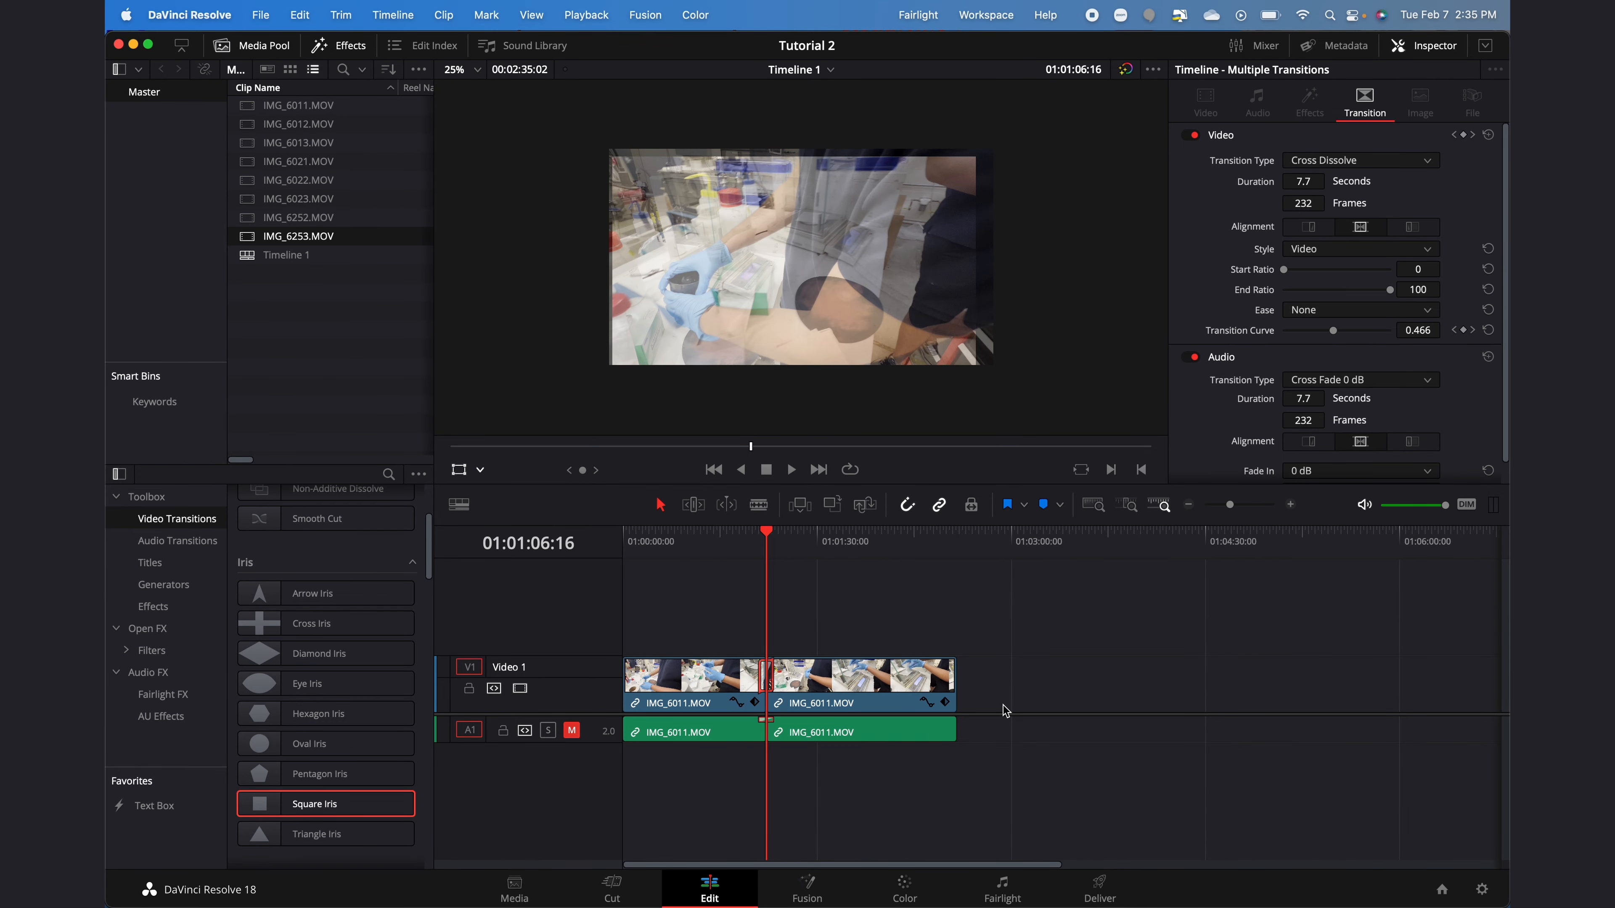
Step: Add a cross dissolve at the end of the second clip and lengthen it to about 7.7 seconds
click(1290, 506)
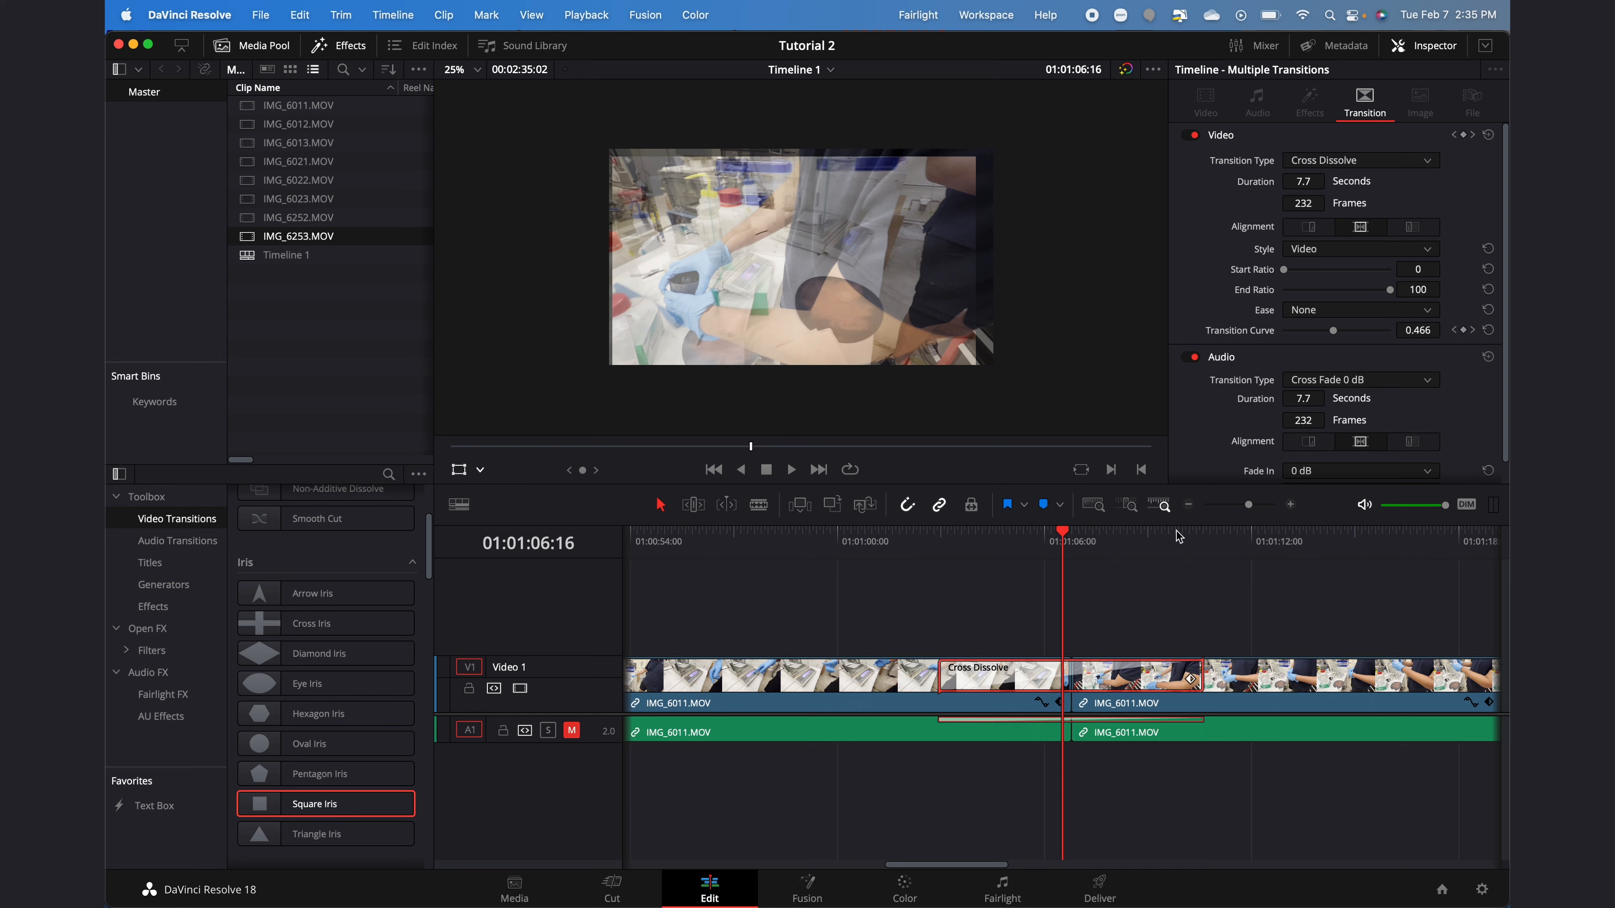
click(1190, 505)
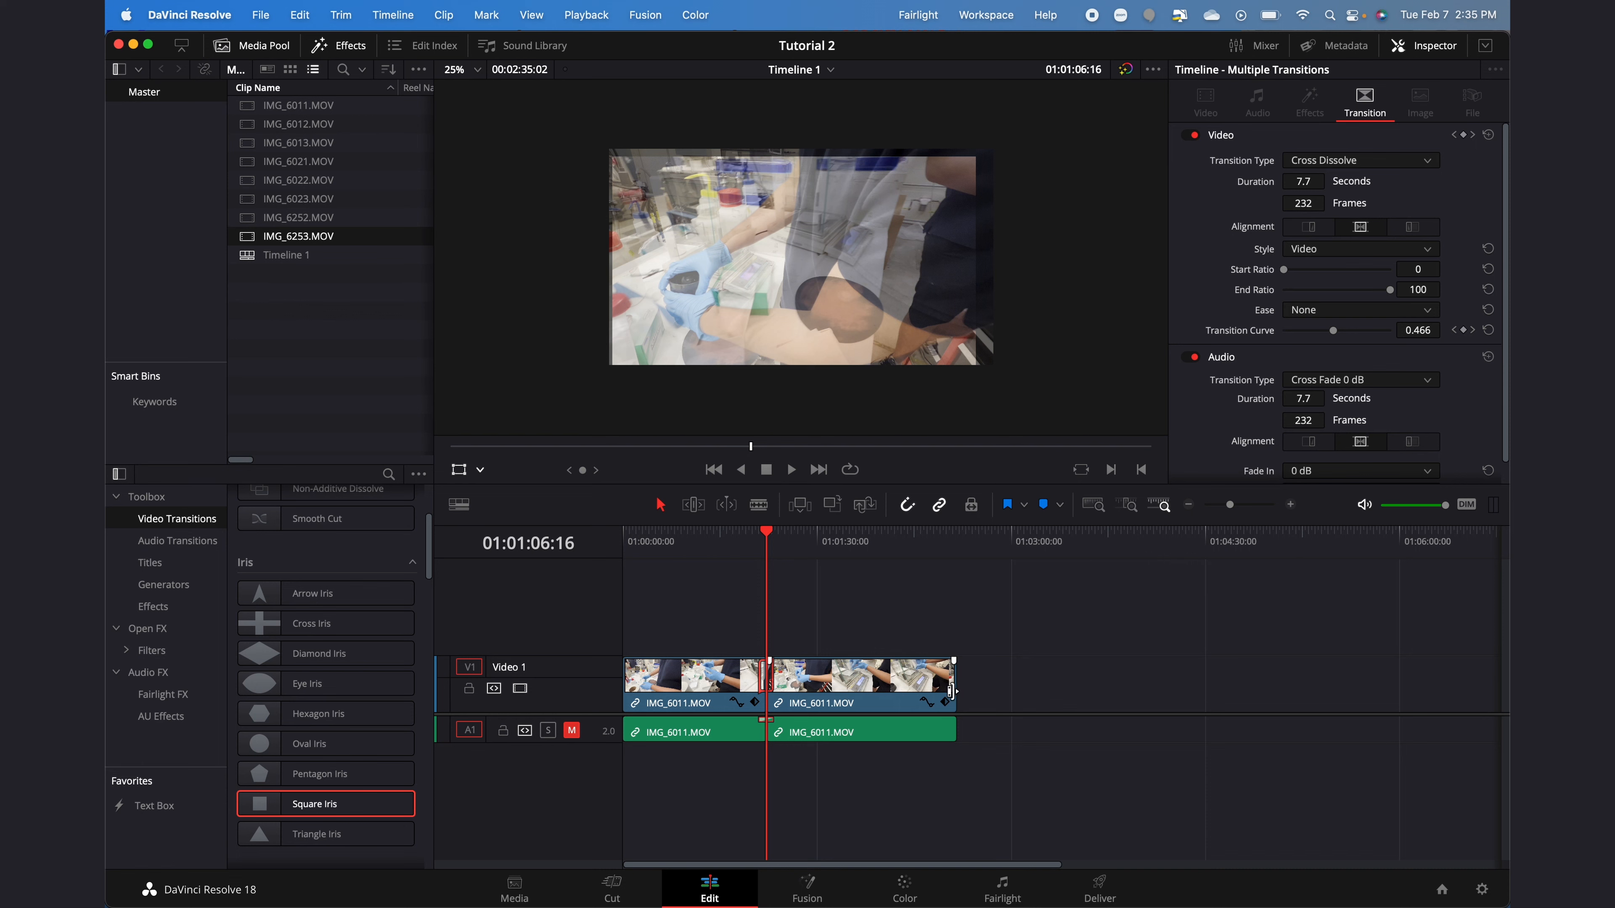
right_click(952, 691)
click(977, 748)
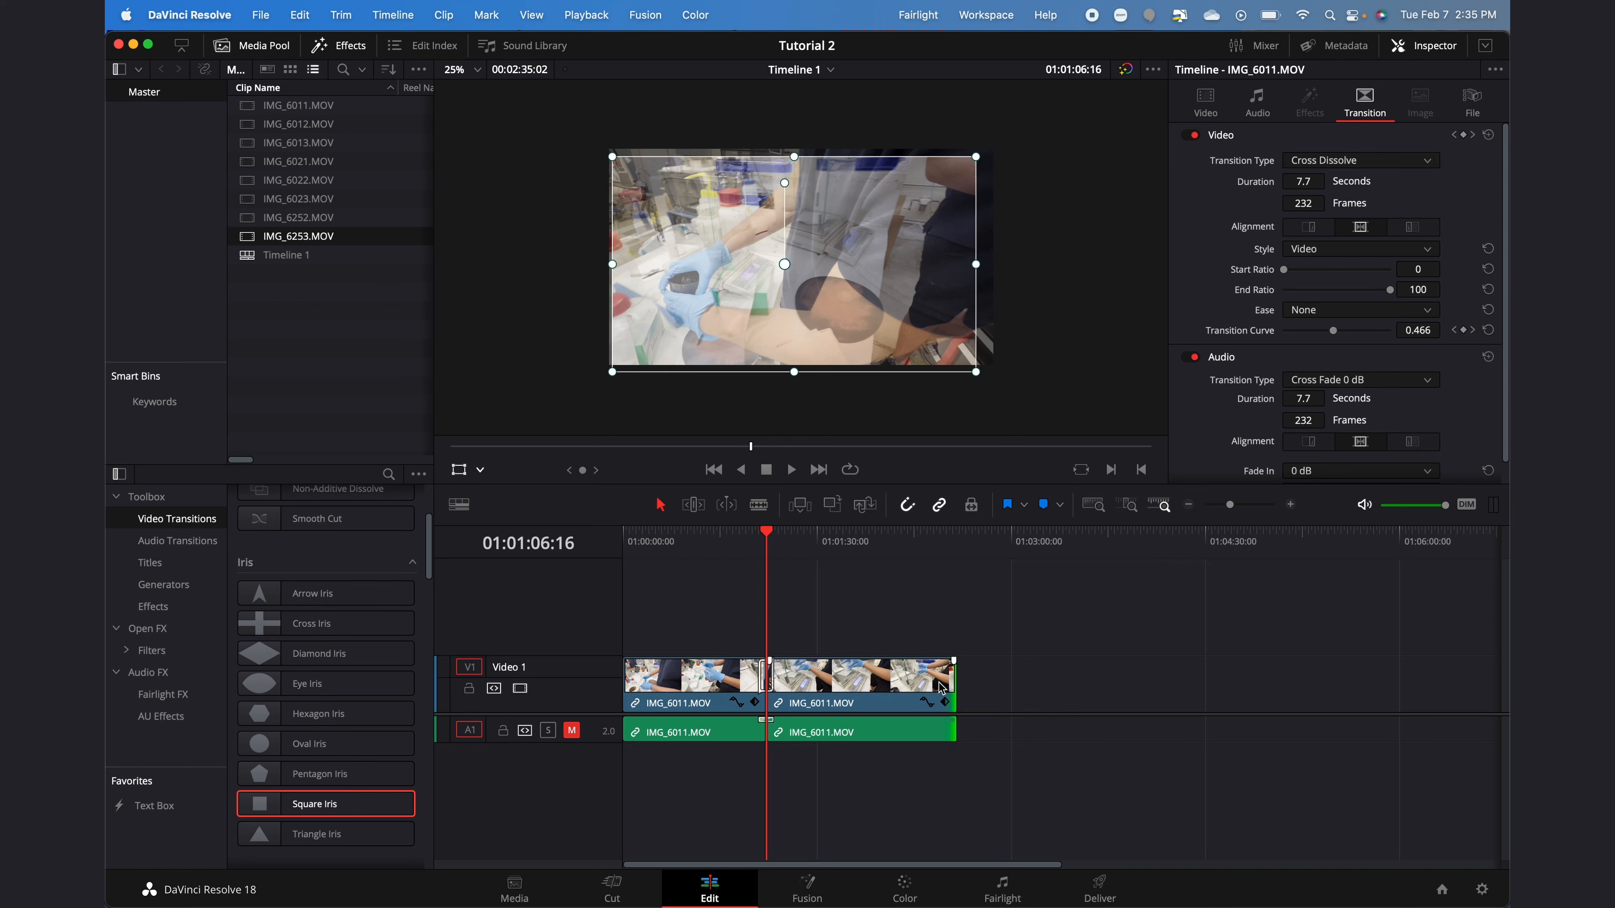
click(953, 546)
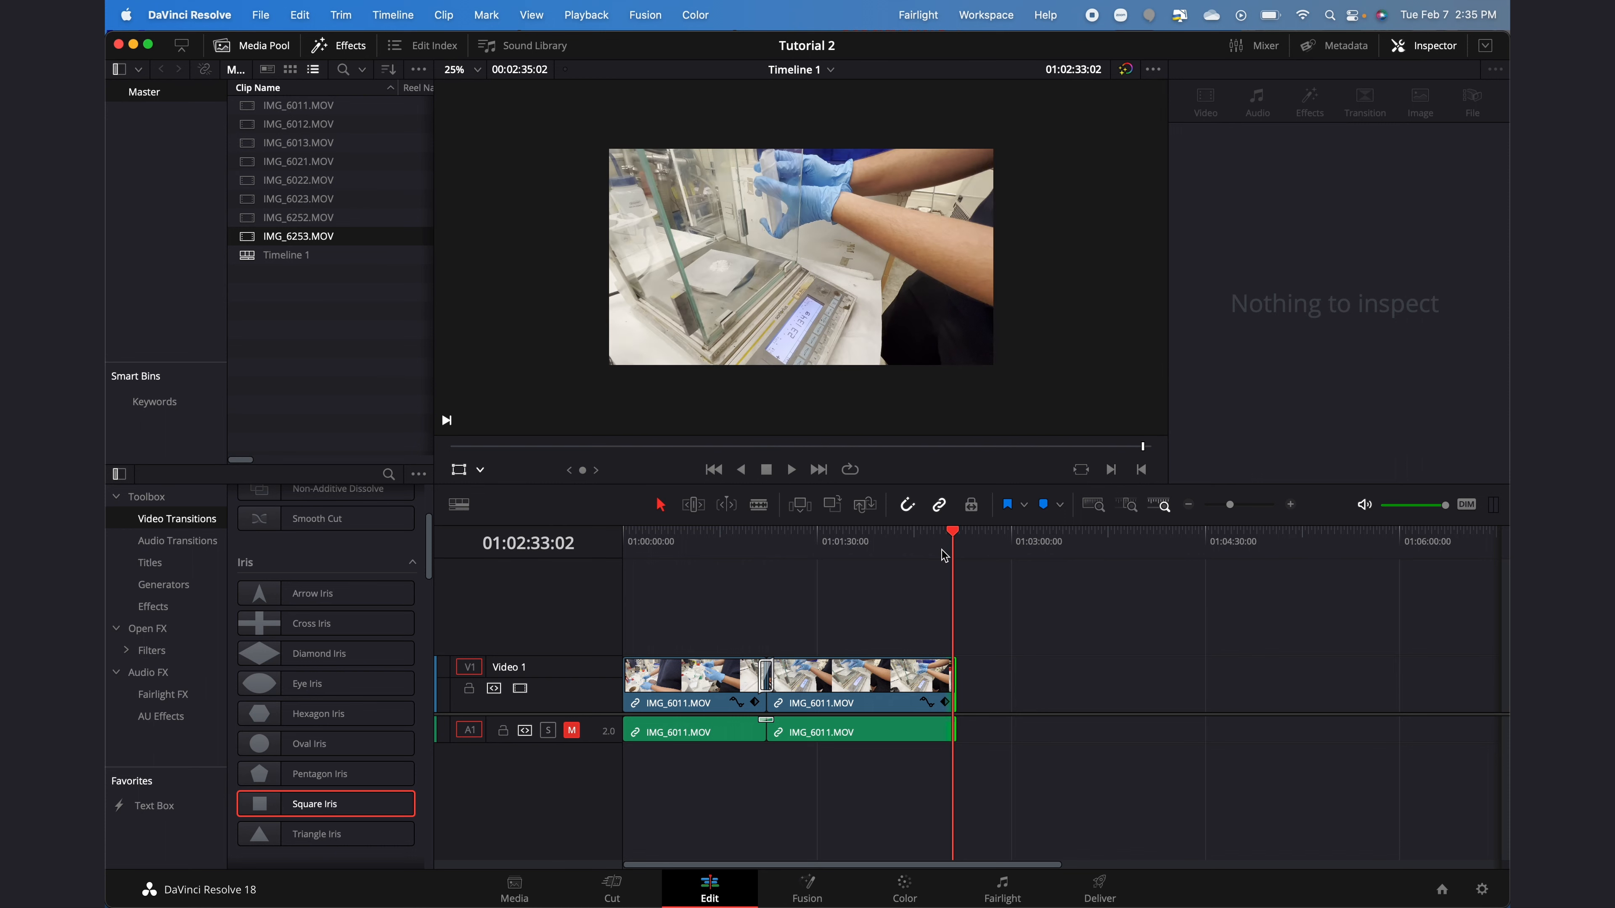
click(1290, 505)
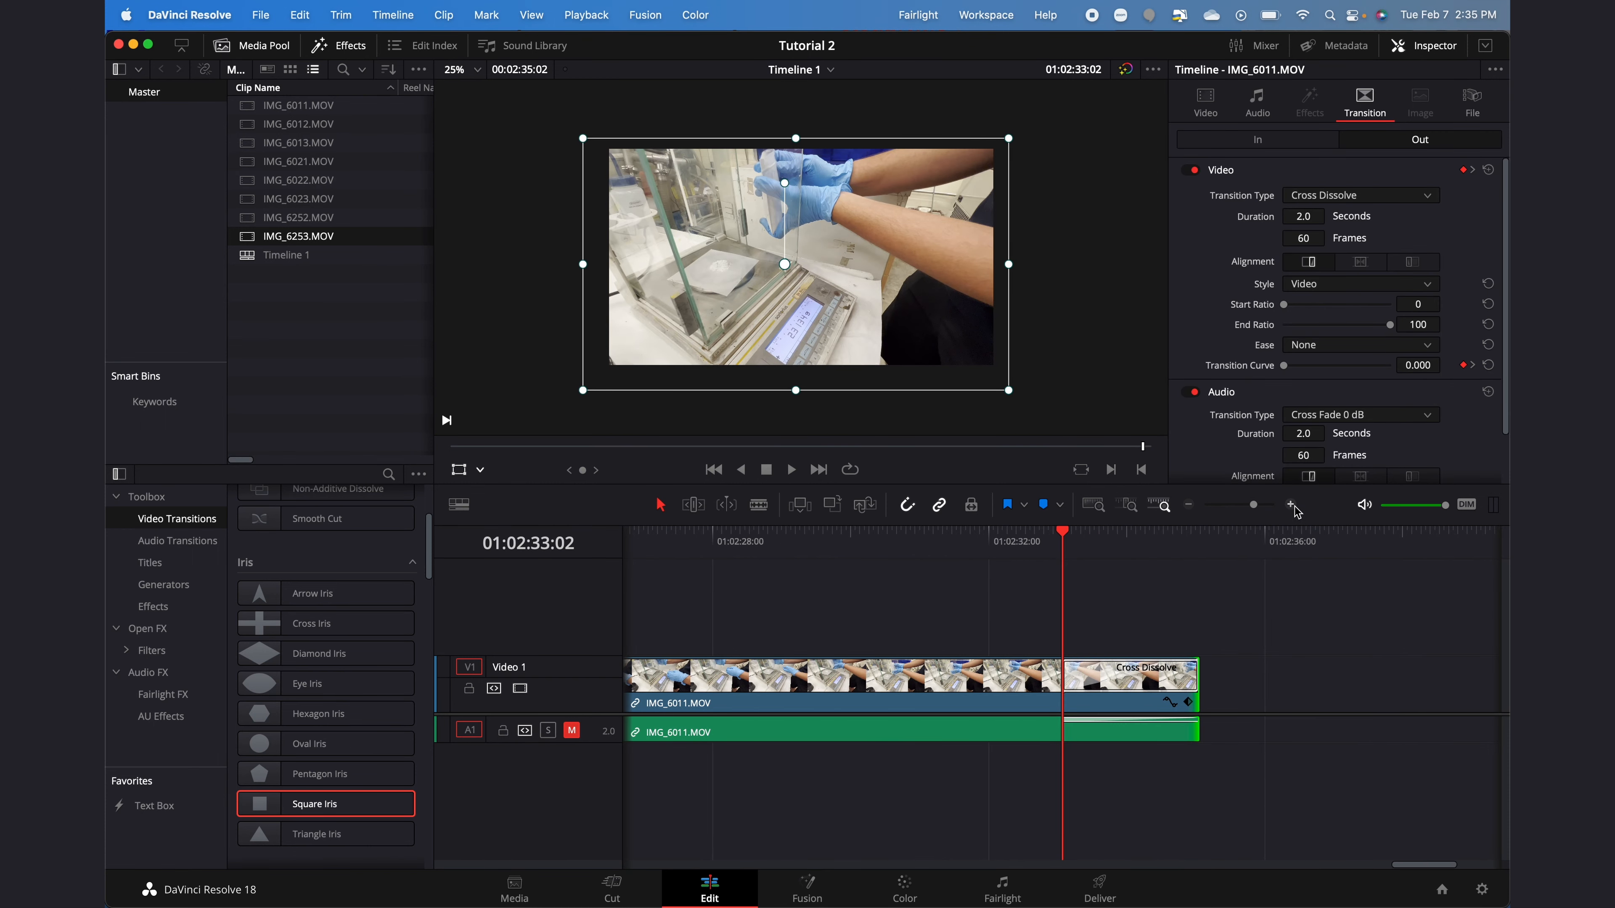
drag(1064, 675, 670, 675)
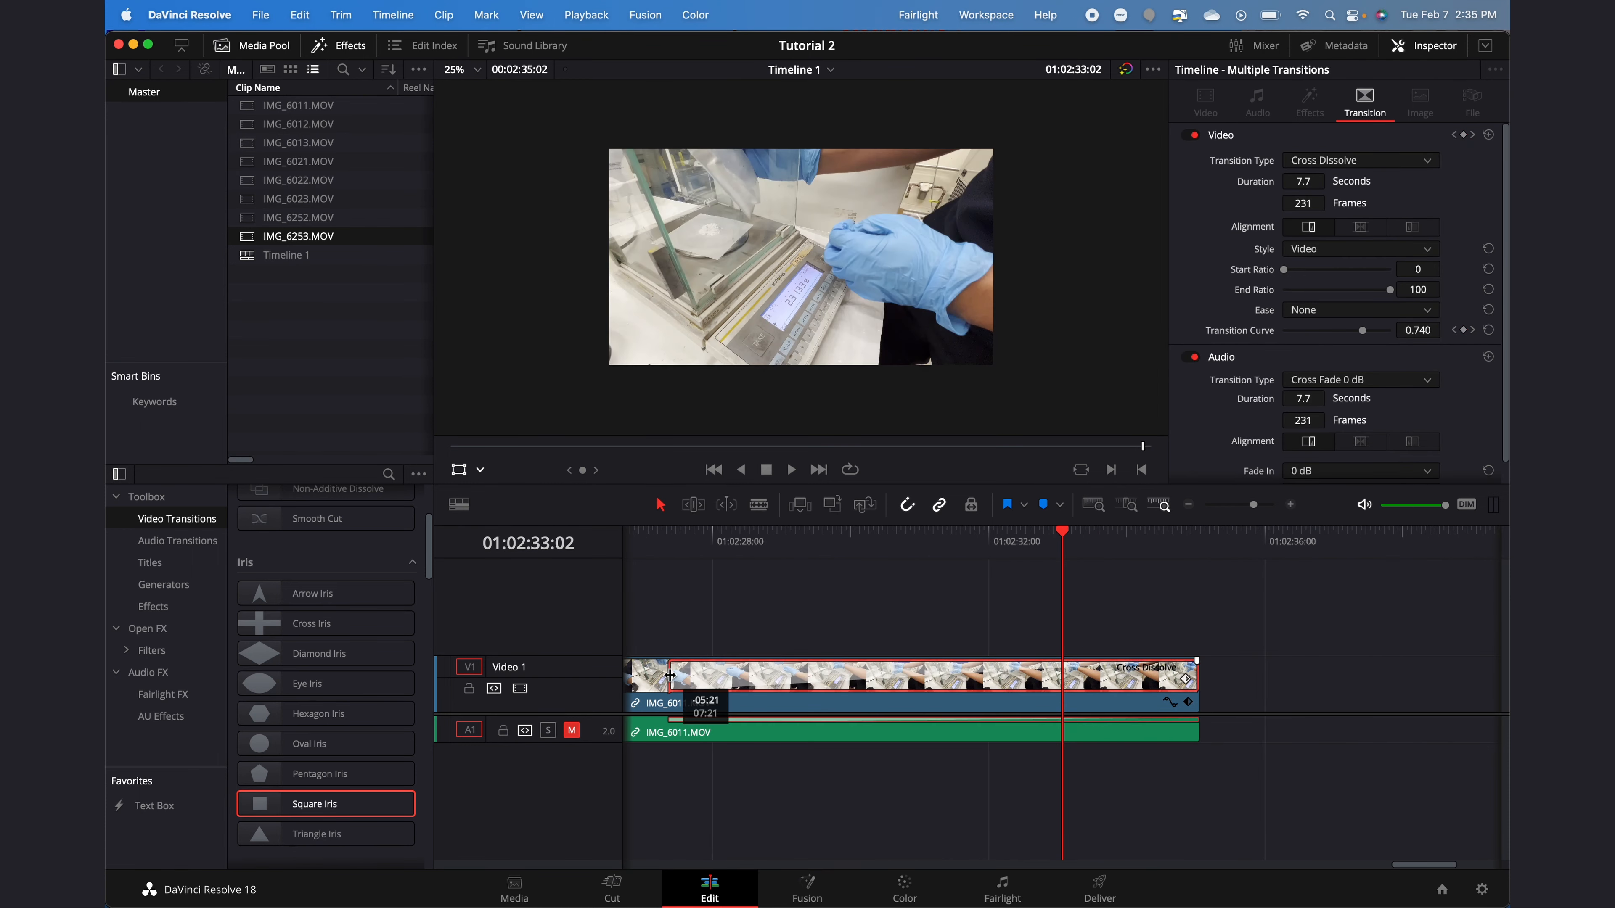
Step: Play through parts of the cross dissolve at the end of the second clip
click(696, 546)
key(space)
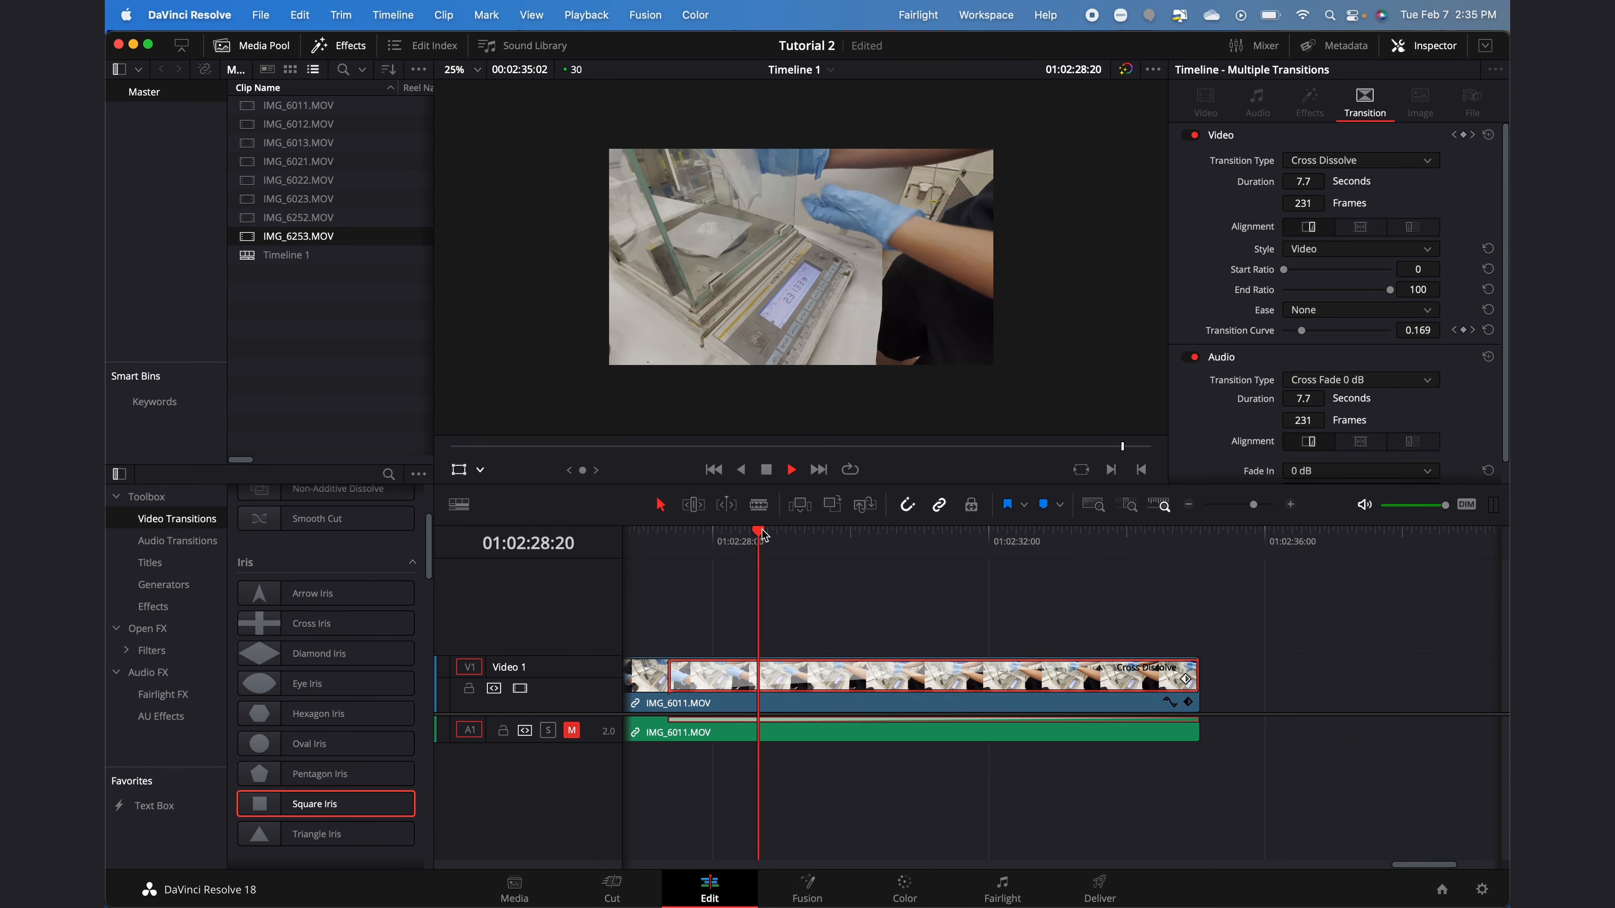
drag(953, 540, 1029, 532)
key(space)
Step: Delete only the audio cross fade at the end of the second clip, locking the Video 1 track during the deletion
click(926, 623)
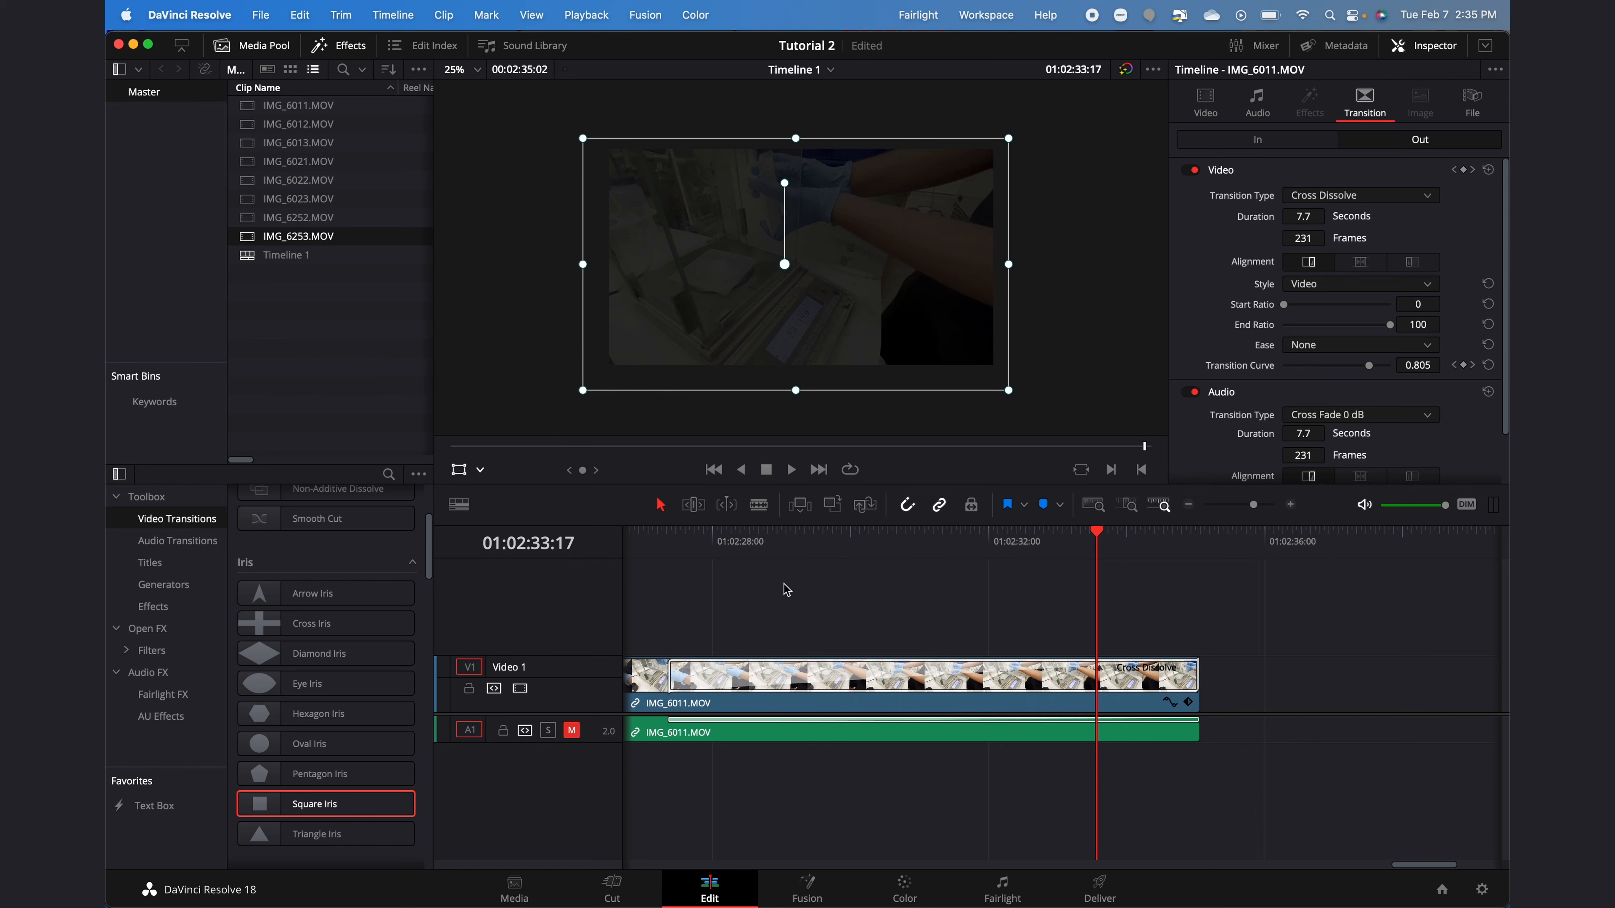
click(469, 689)
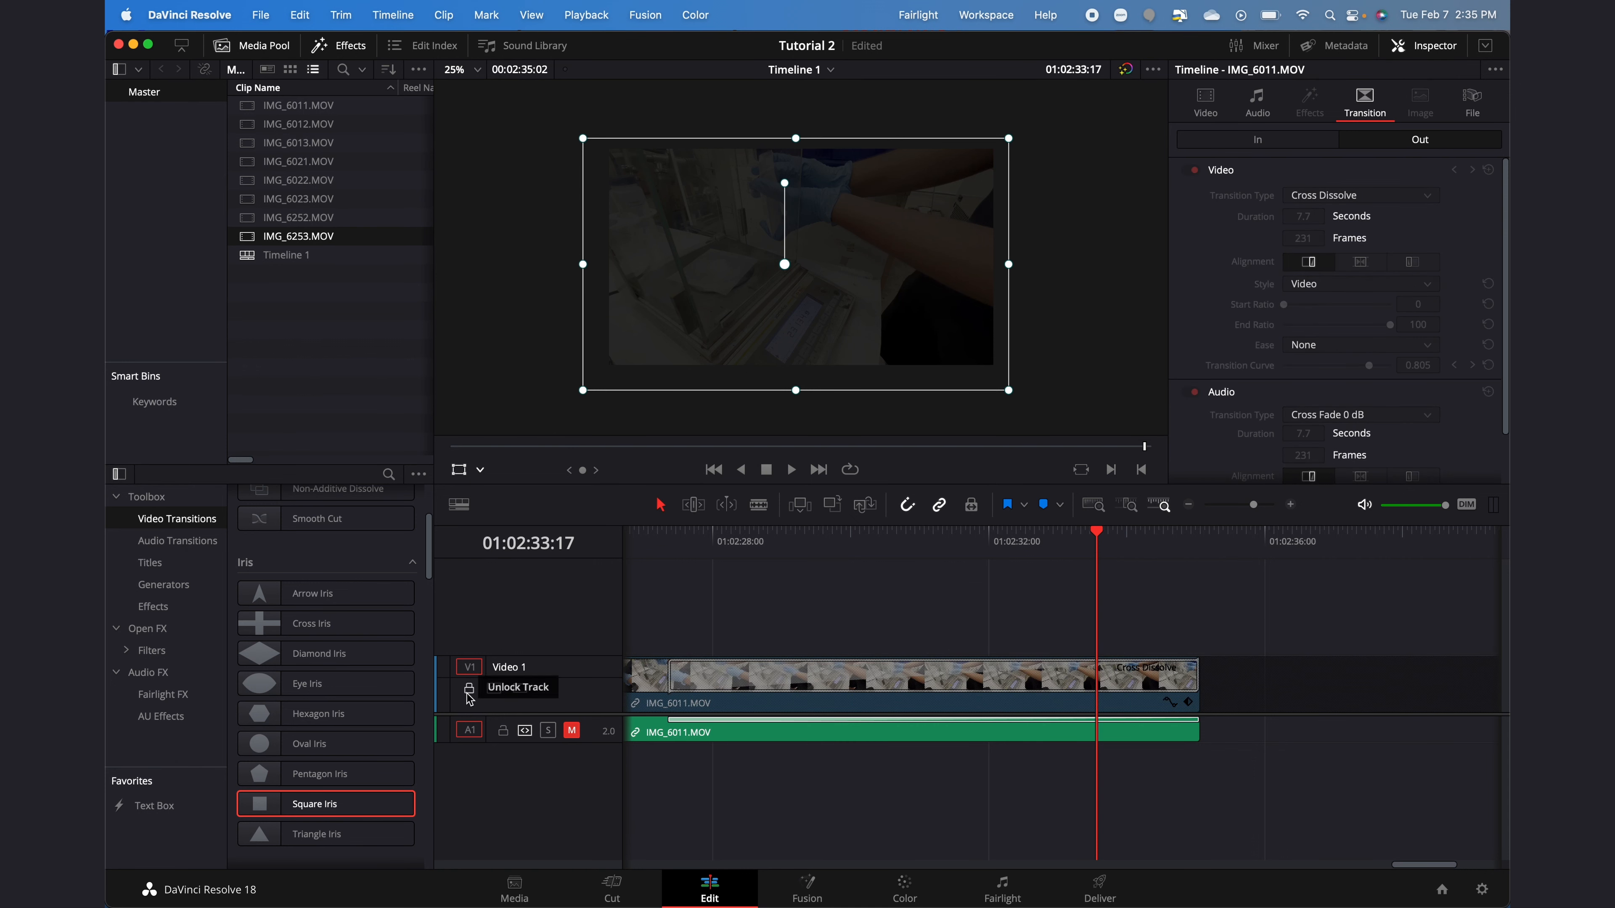
click(755, 721)
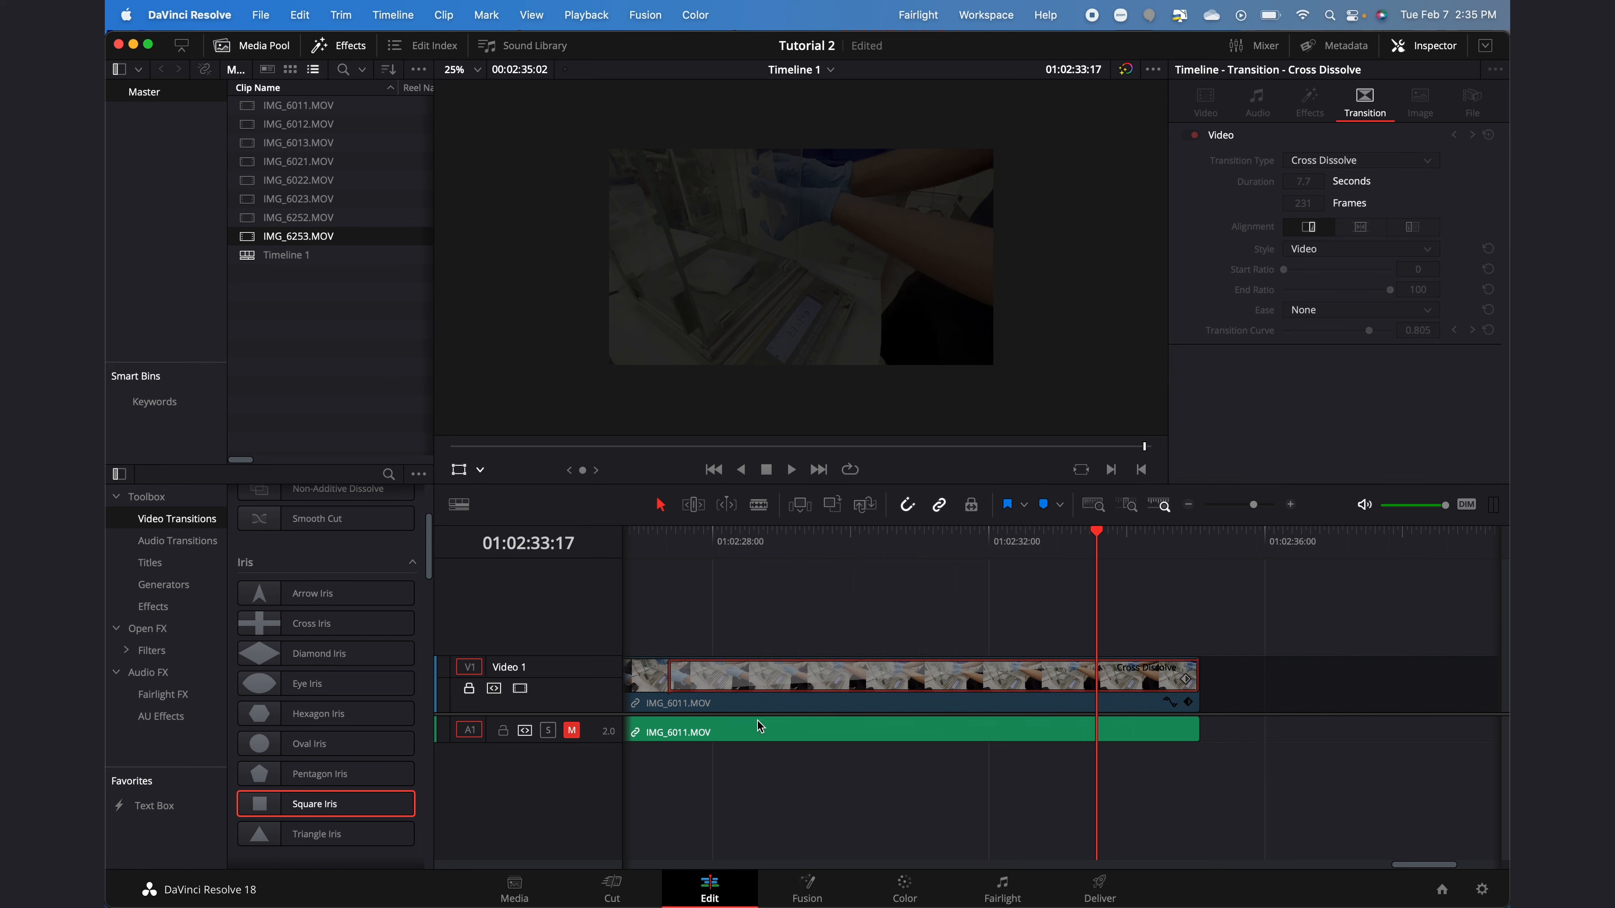
click(468, 689)
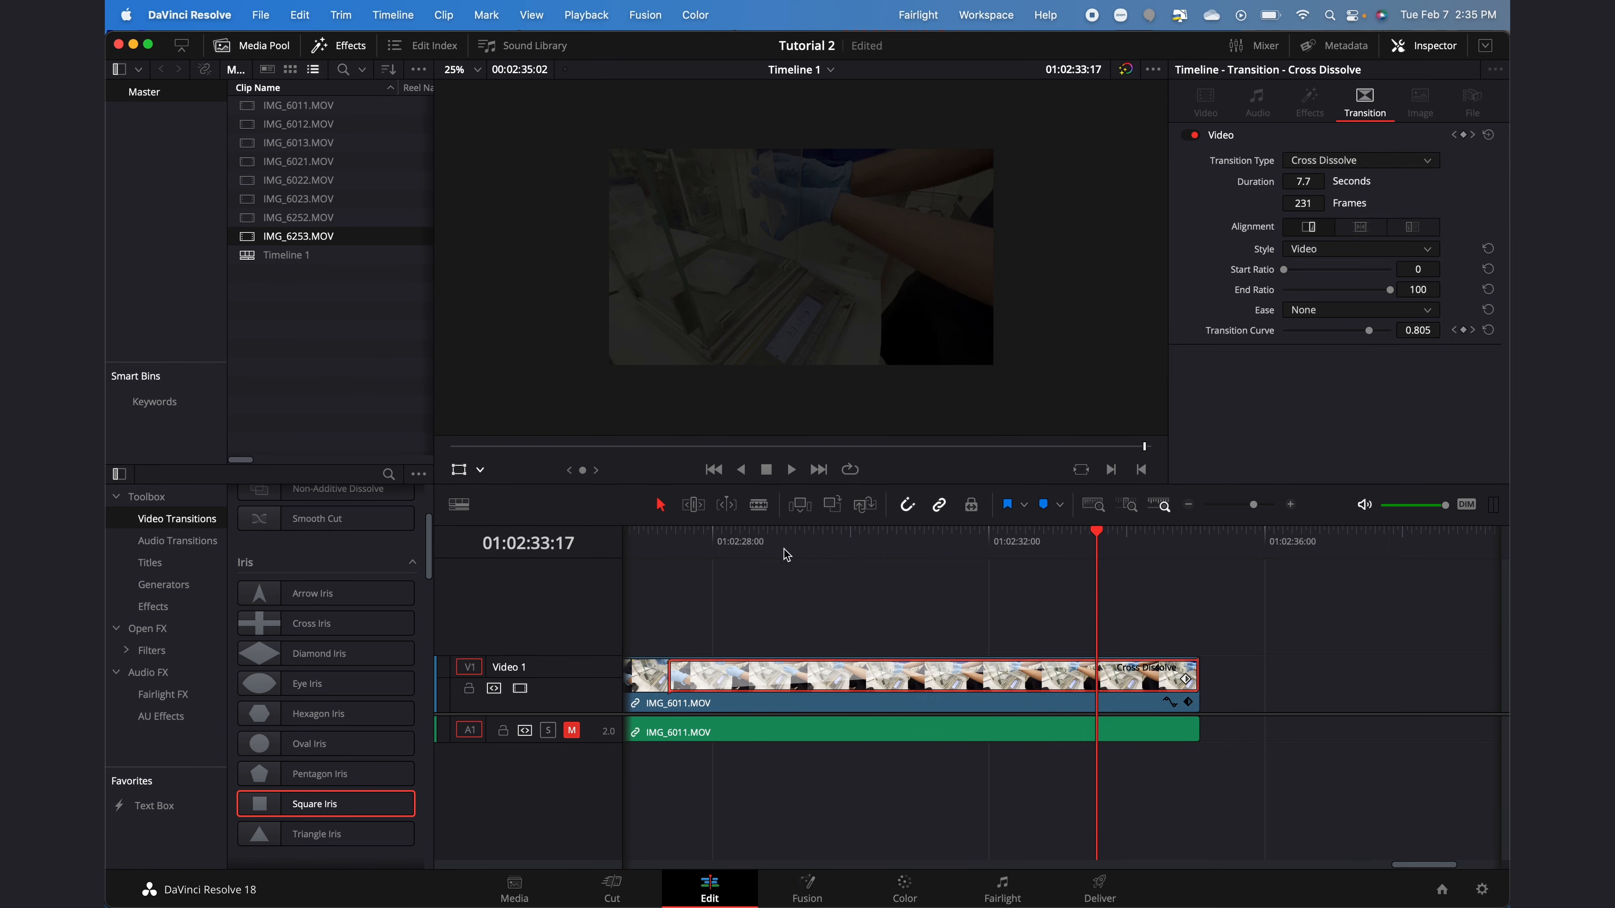
Step: Play back part of the end dissolve with its audio fade removed
click(783, 540)
key(space)
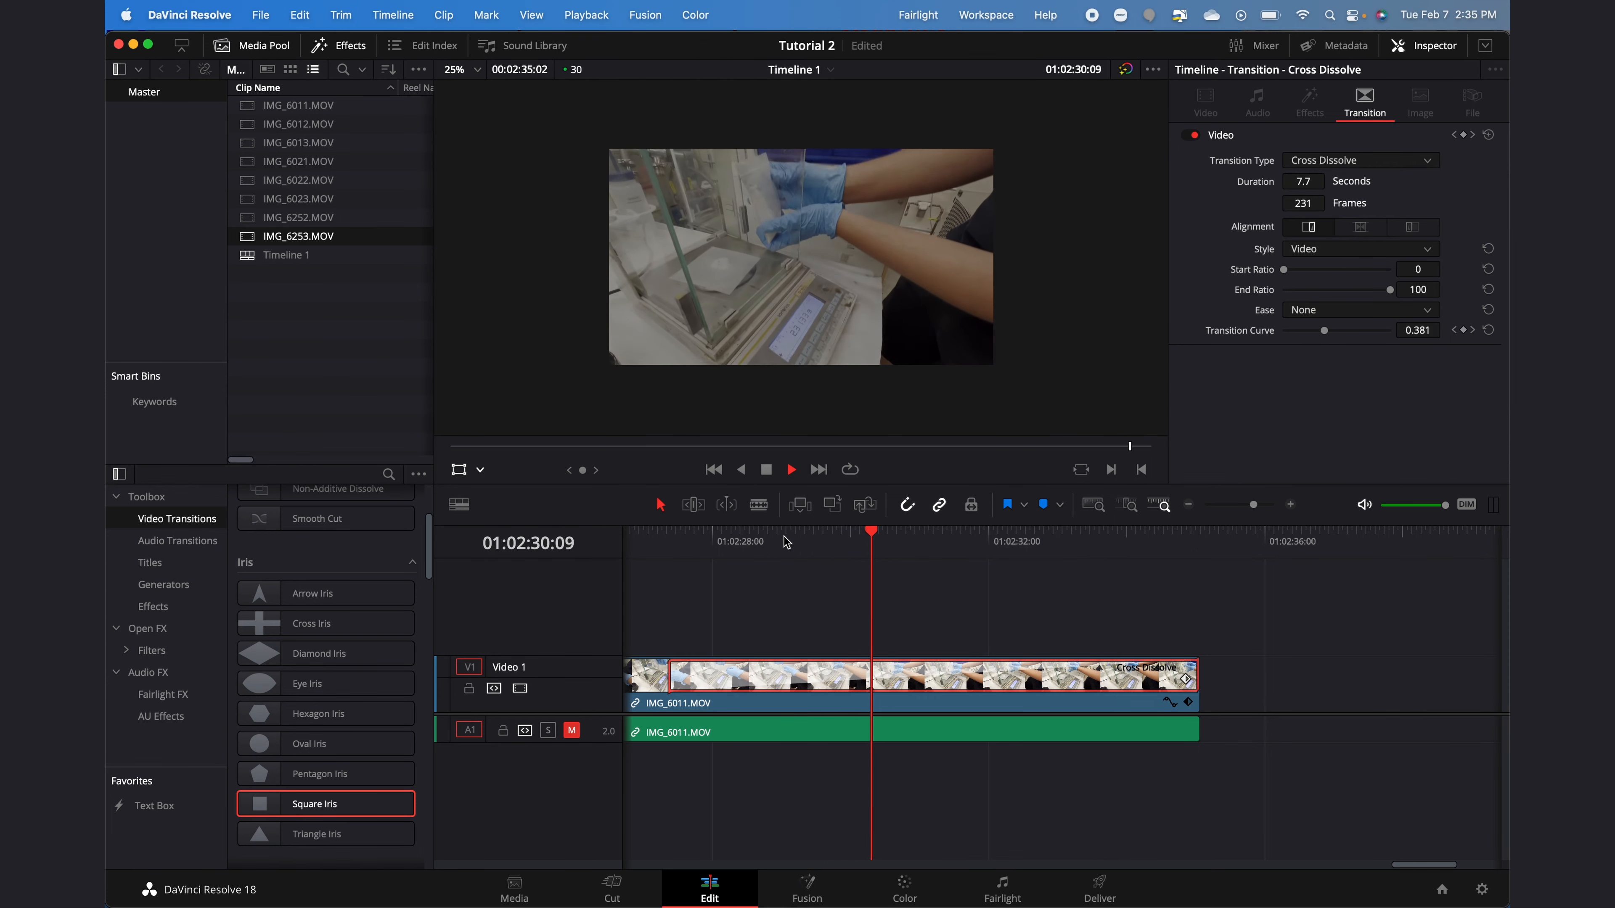
key(space)
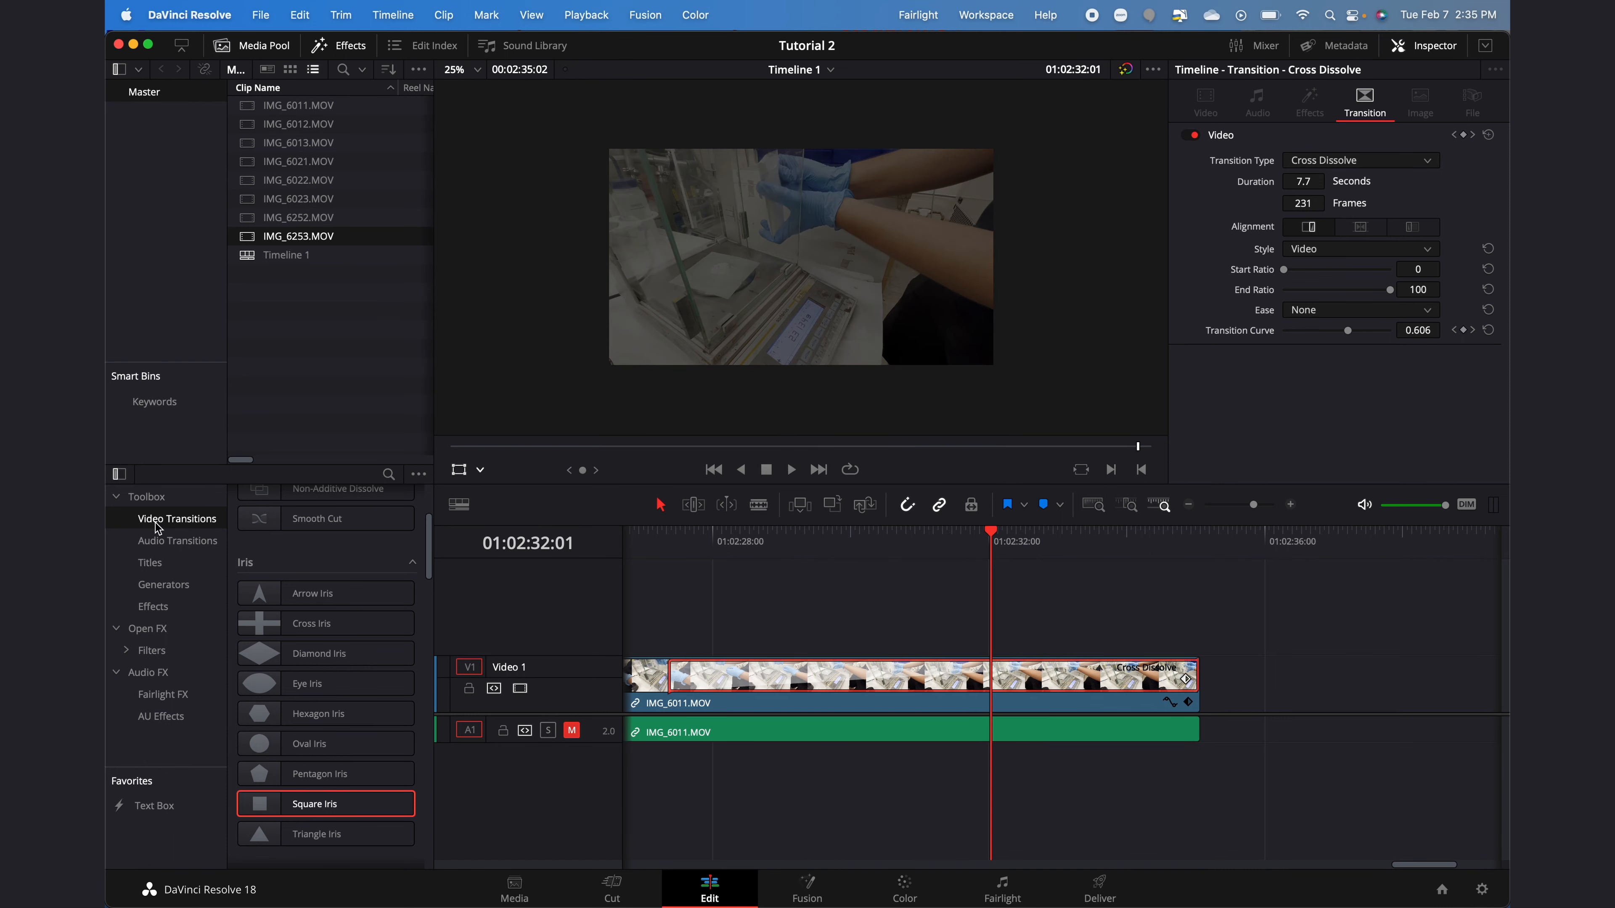
Step: Browse the Open FX effects, from the blur effects through to the stylizing ones
click(147, 630)
mouse_move(299, 655)
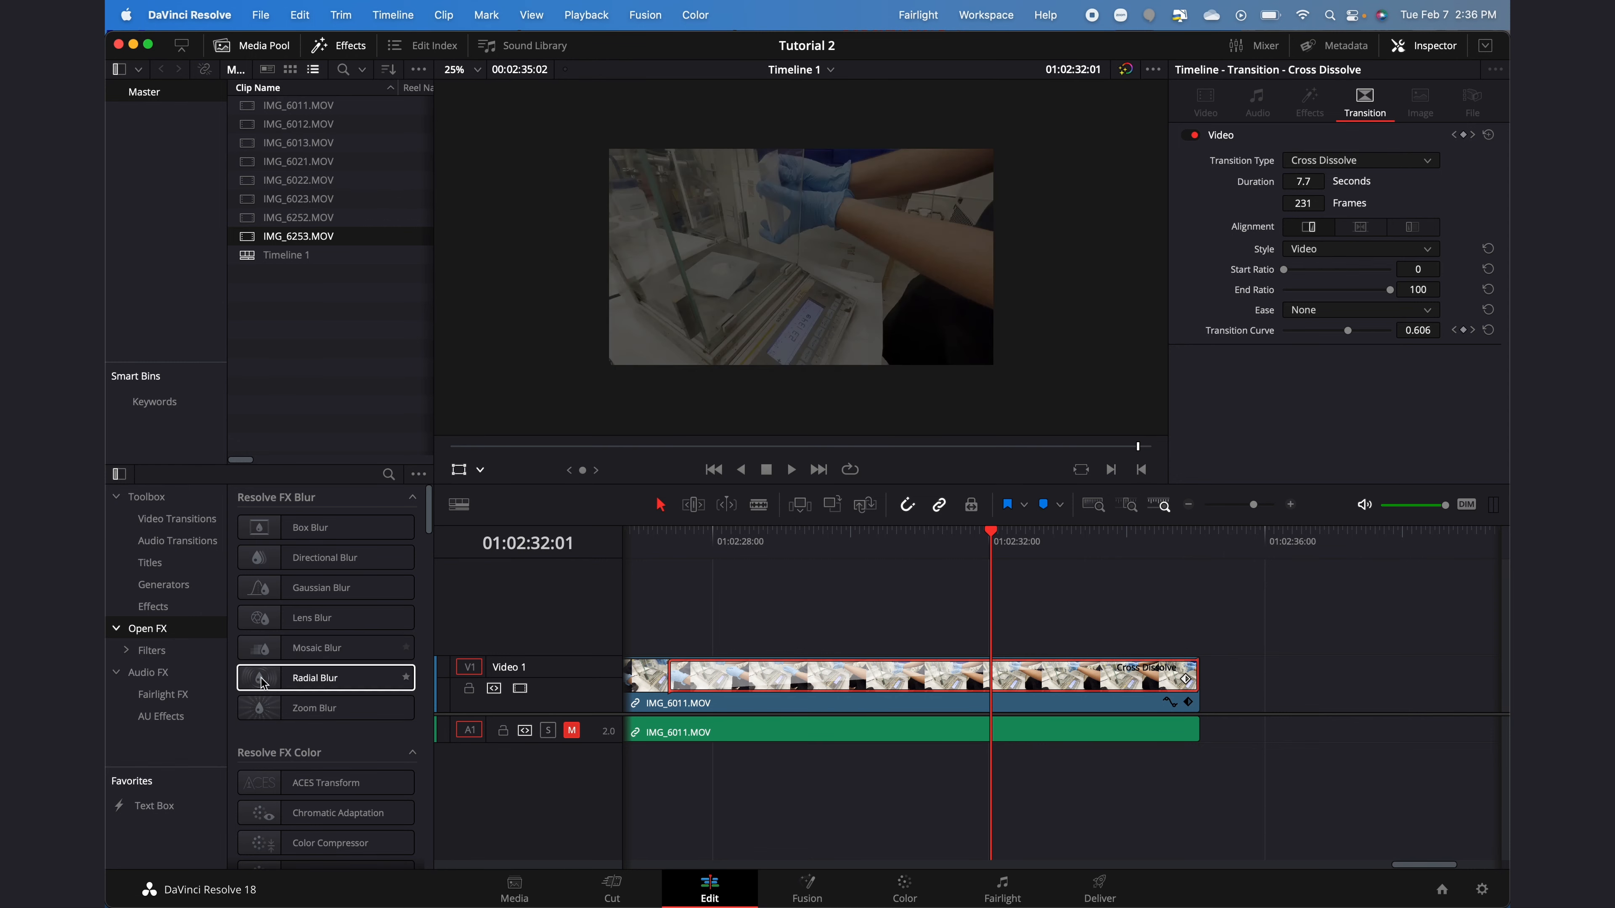
scroll(266, 688, down, 15)
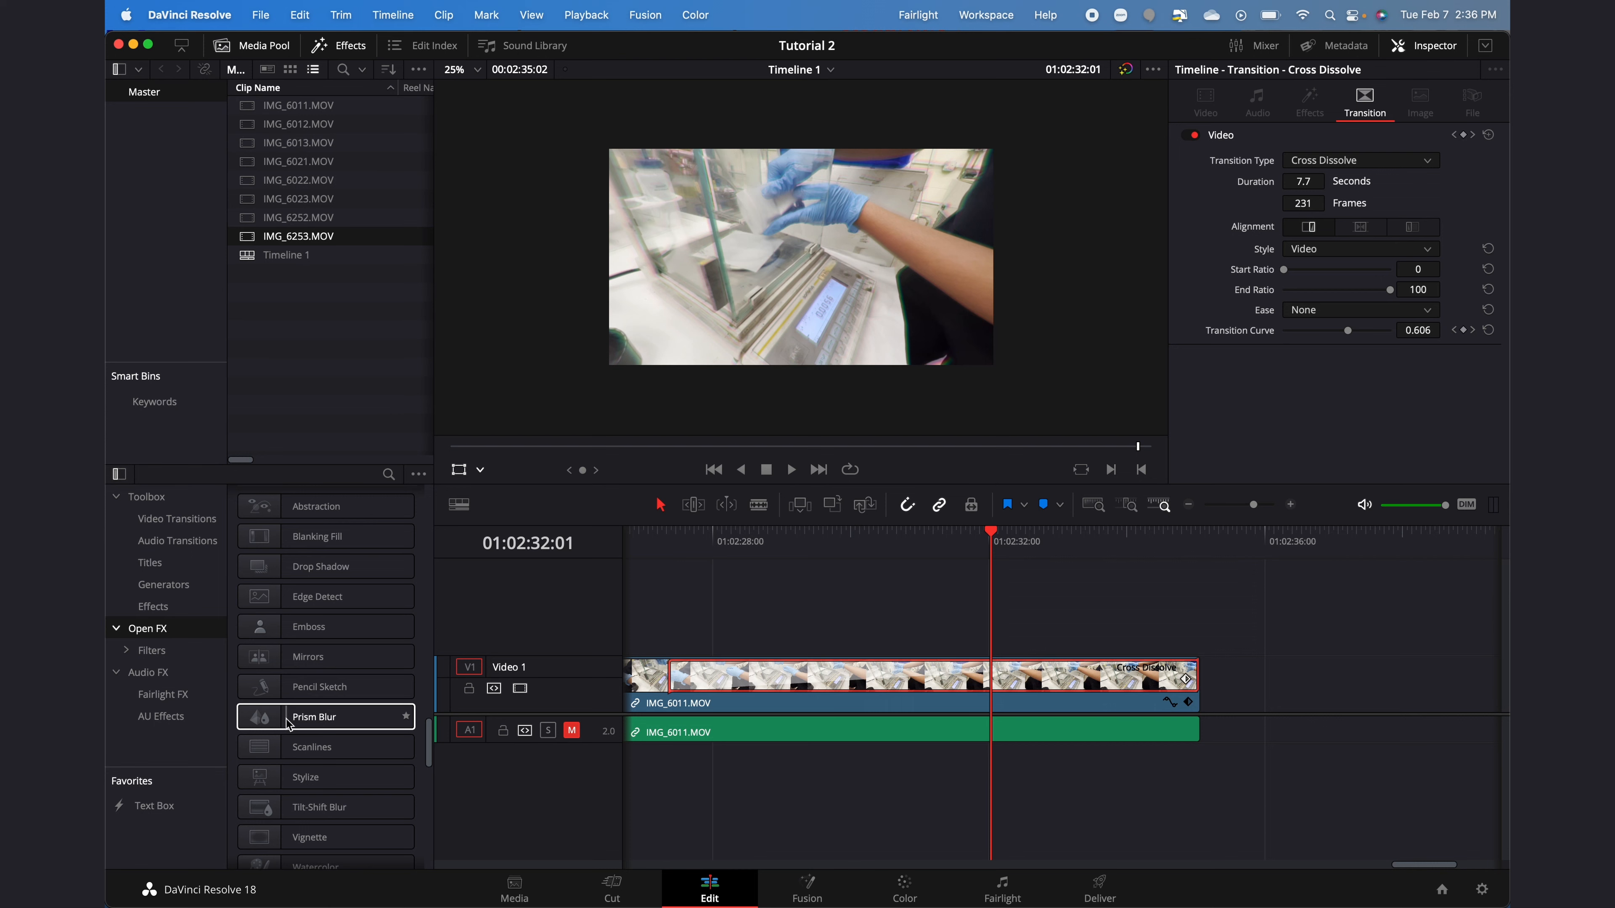
Step: Add a basic Text title on a new video track from 01:02:24:17, above the second clip, and change its text to "Video"
click(169, 563)
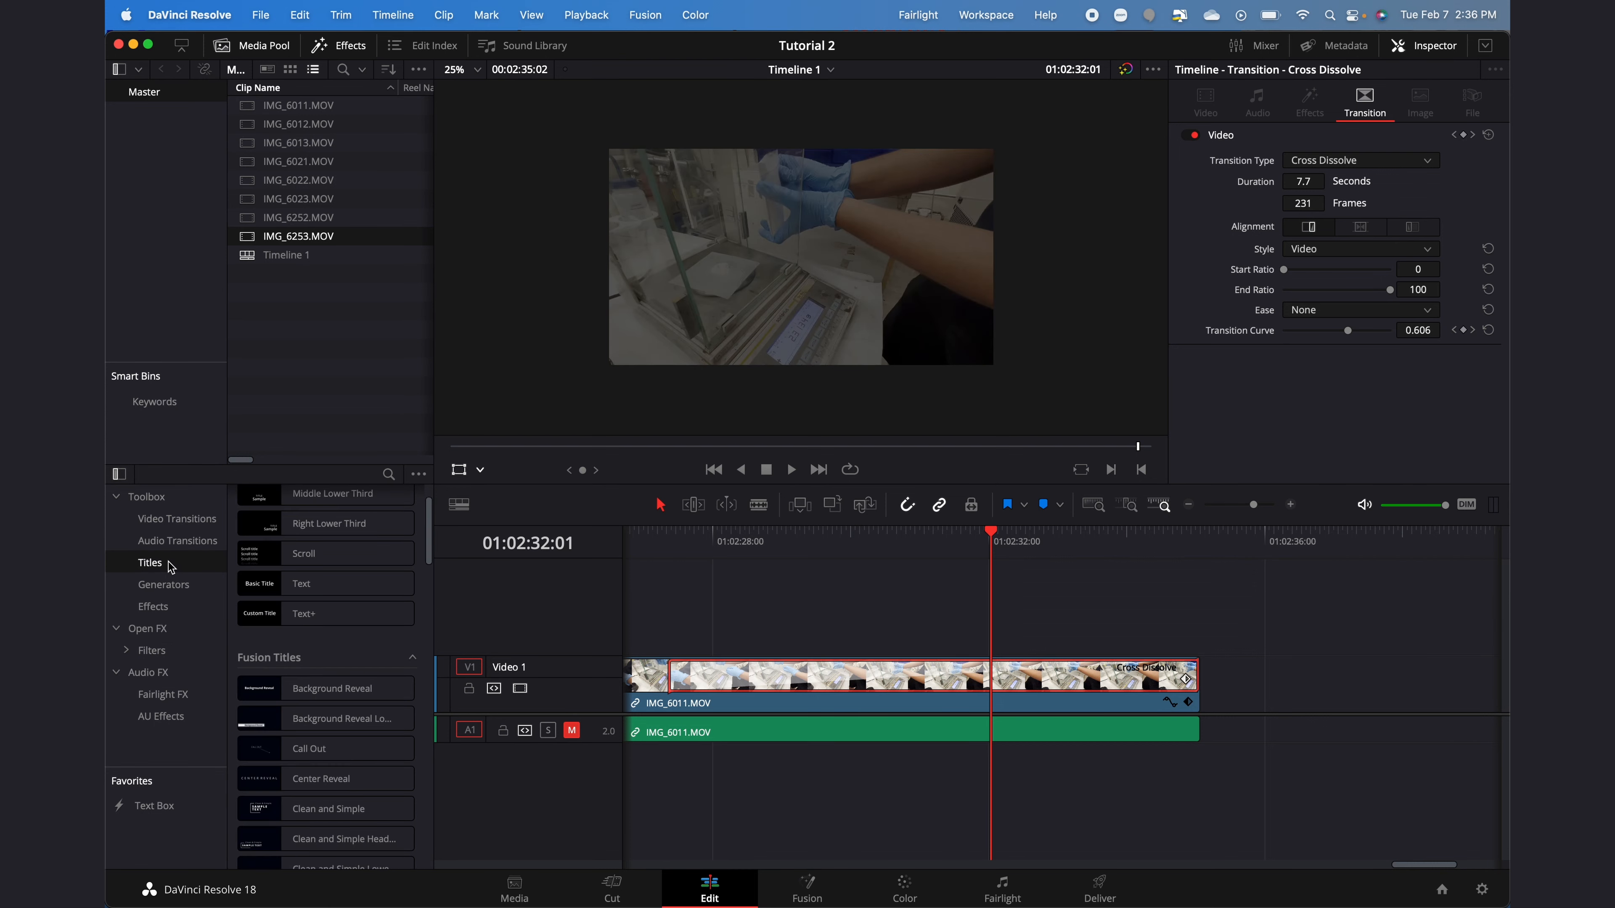
drag(737, 549, 771, 558)
scroll(299, 637, up, 3)
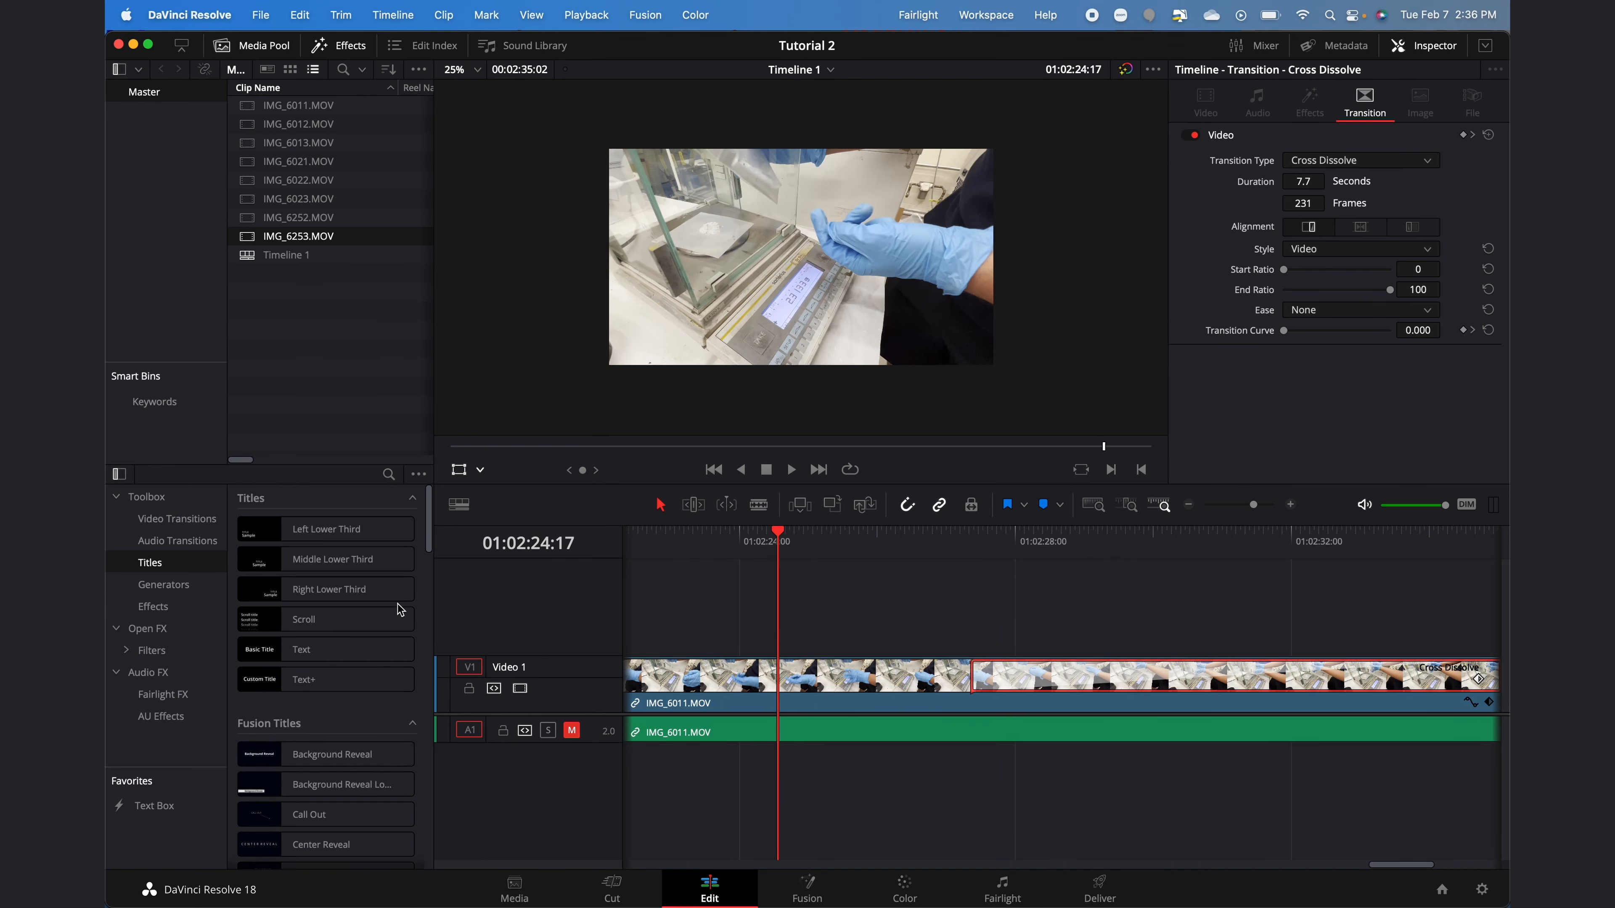
drag(288, 649, 873, 564)
click(877, 548)
click(848, 624)
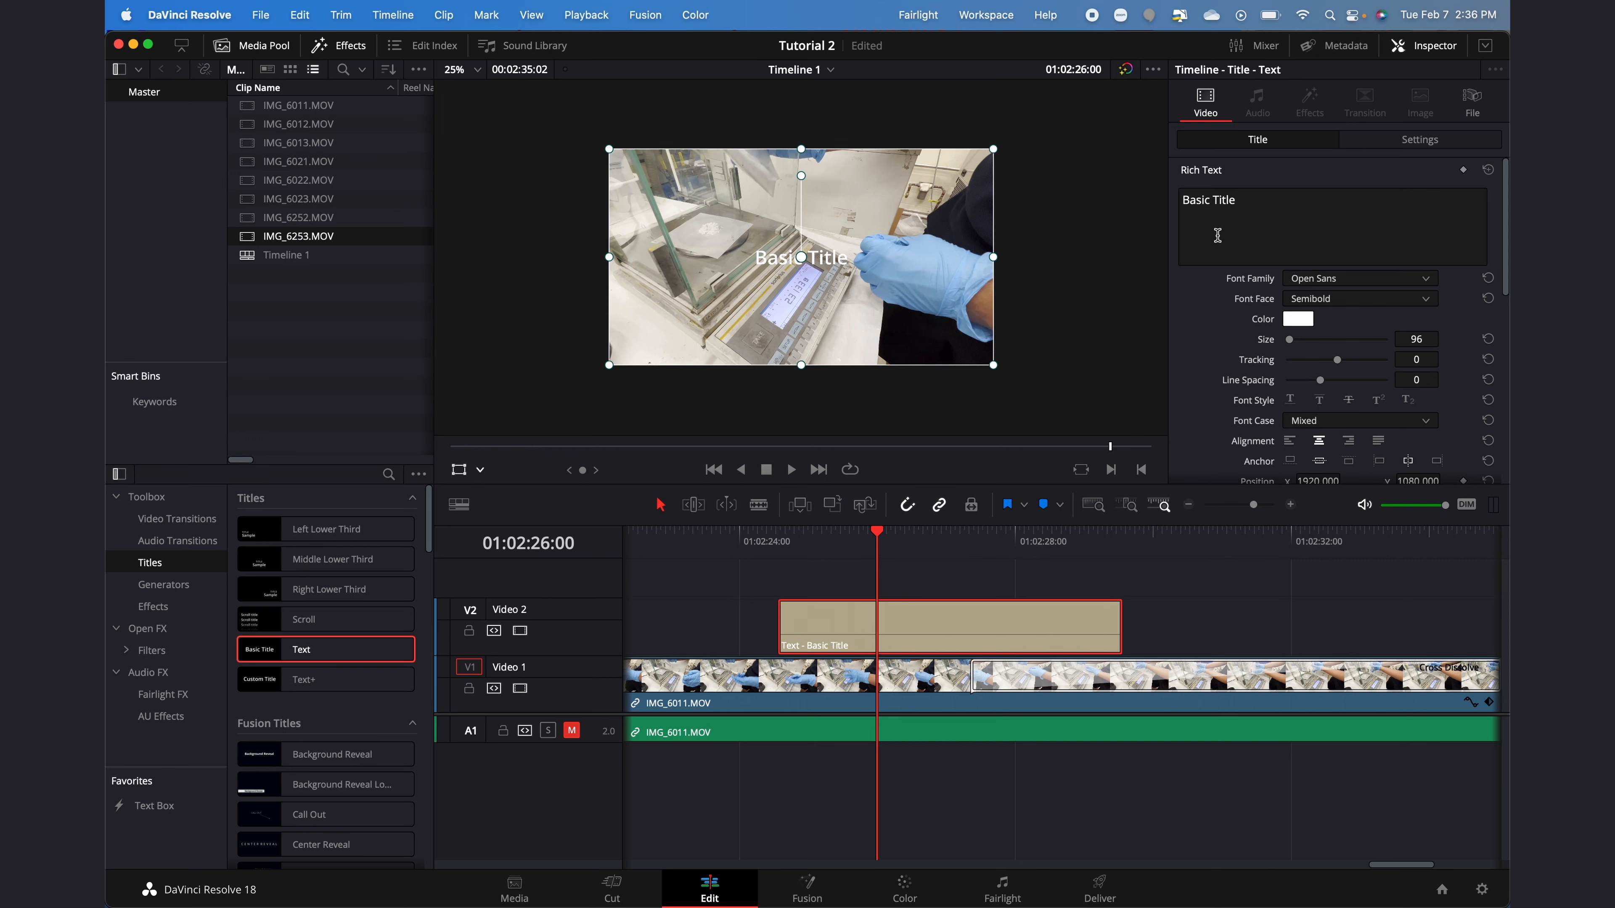
click(1261, 216)
text(Video)
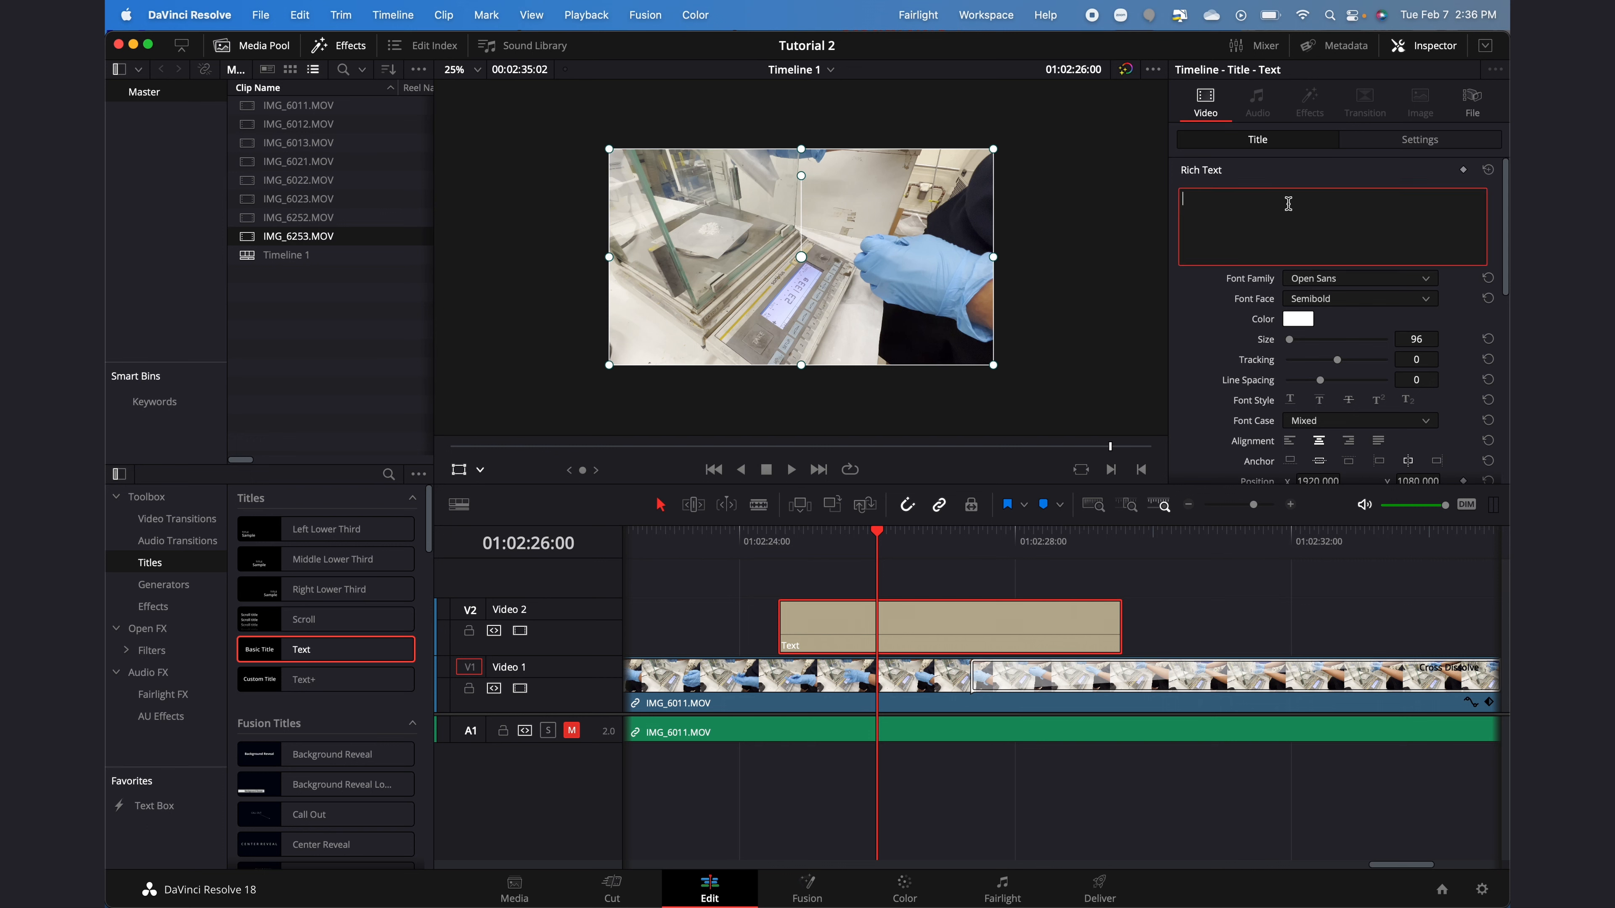
Step: Colour the title bright pink and enlarge it to size 475
click(1297, 319)
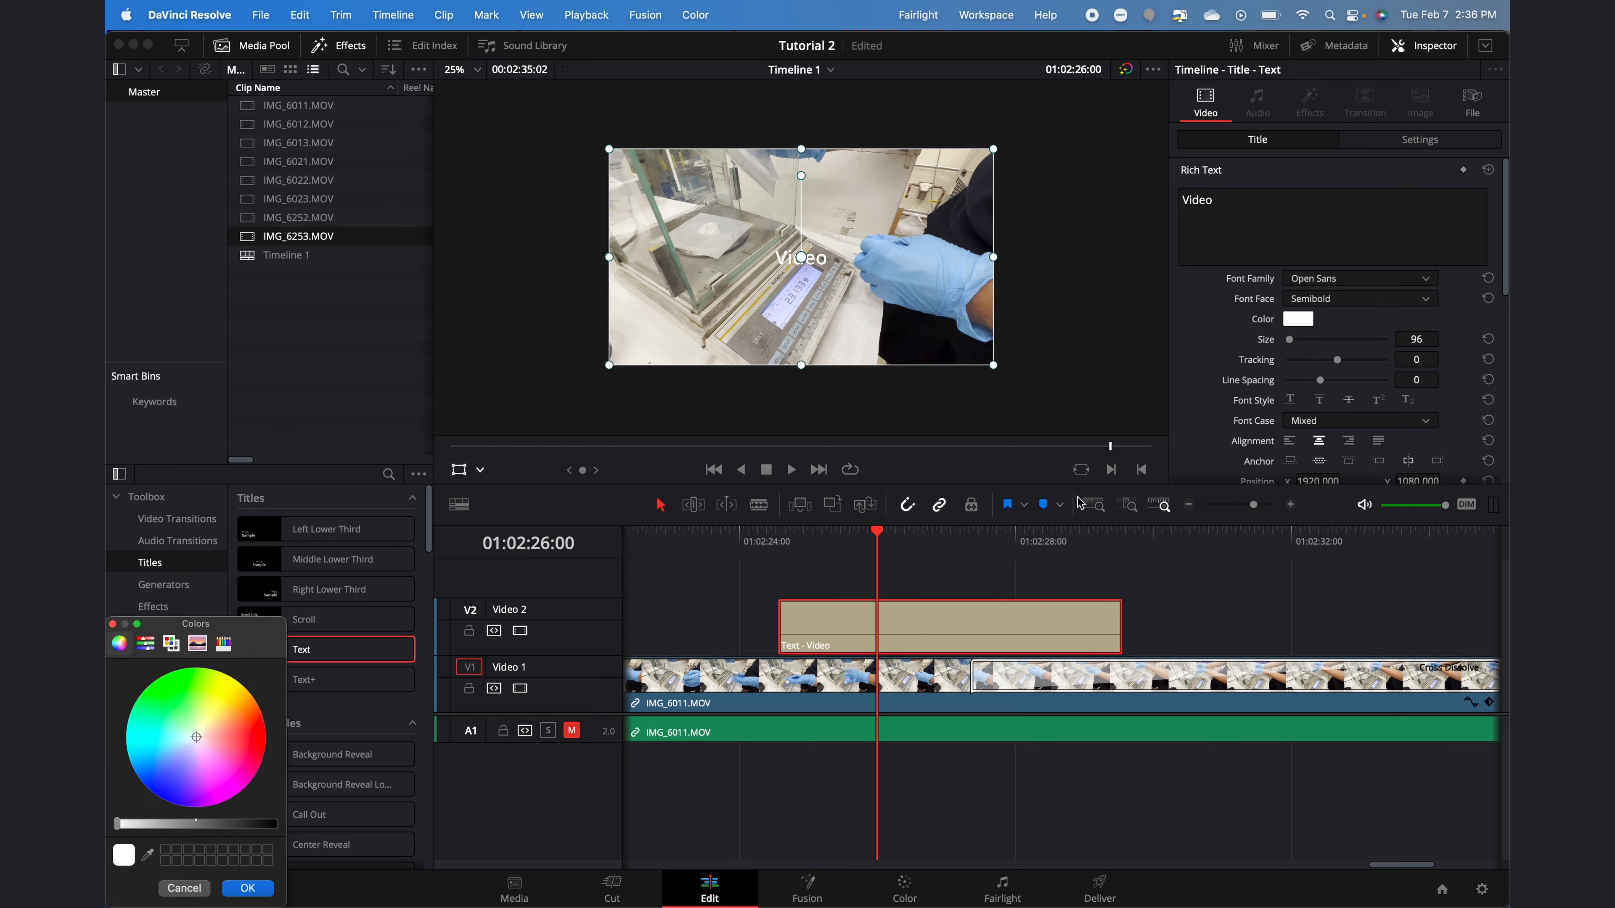
click(256, 771)
click(246, 888)
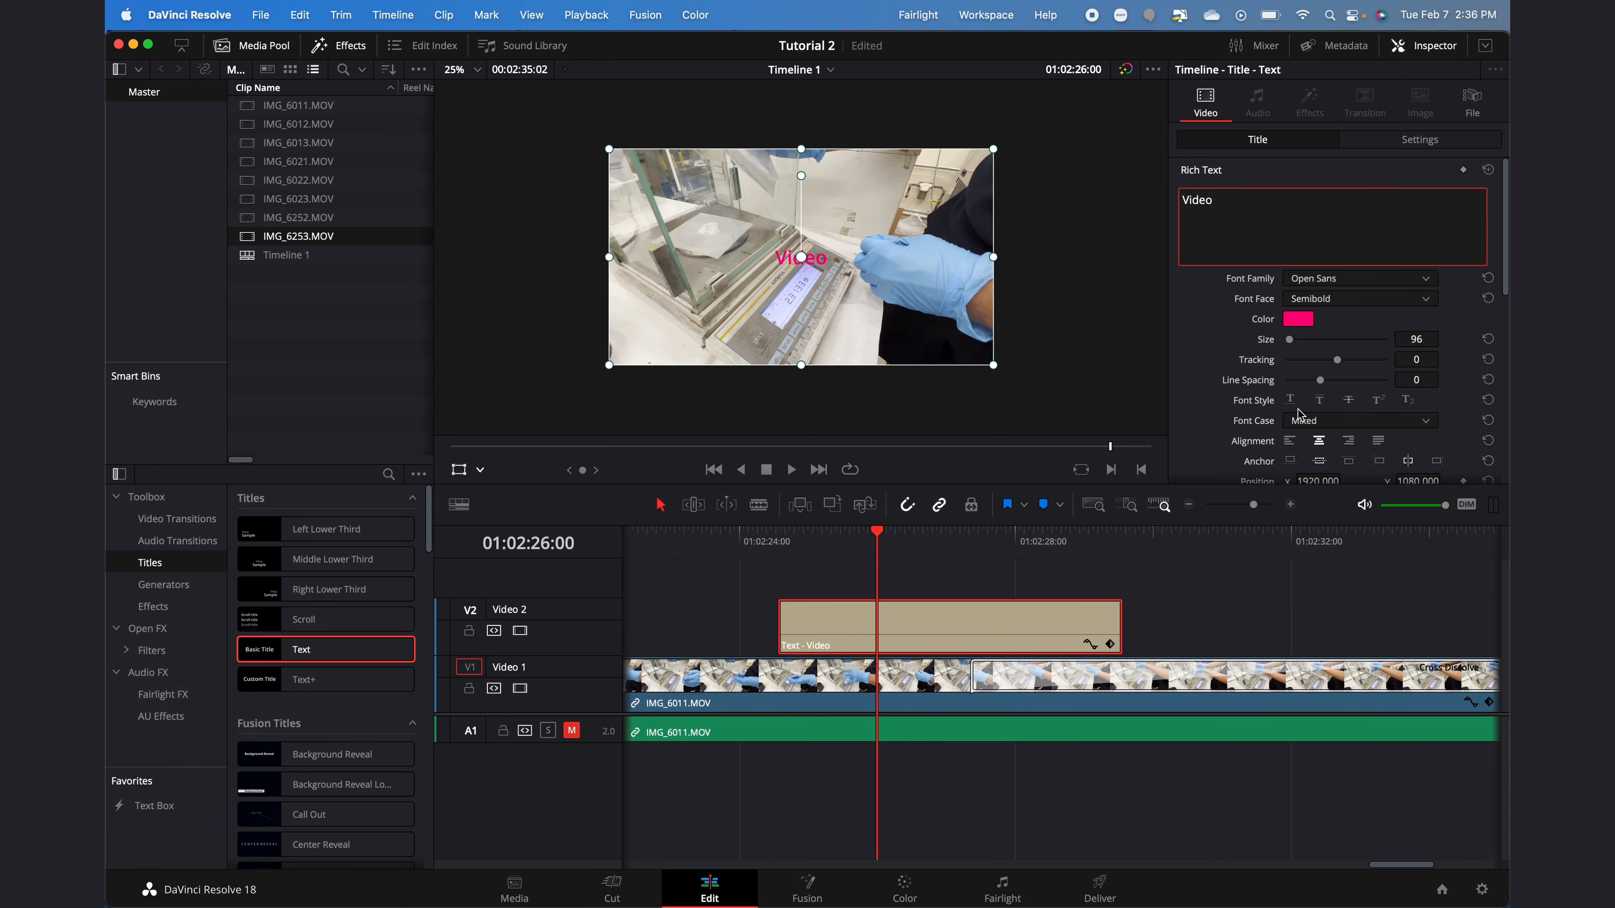
drag(1289, 339, 1298, 339)
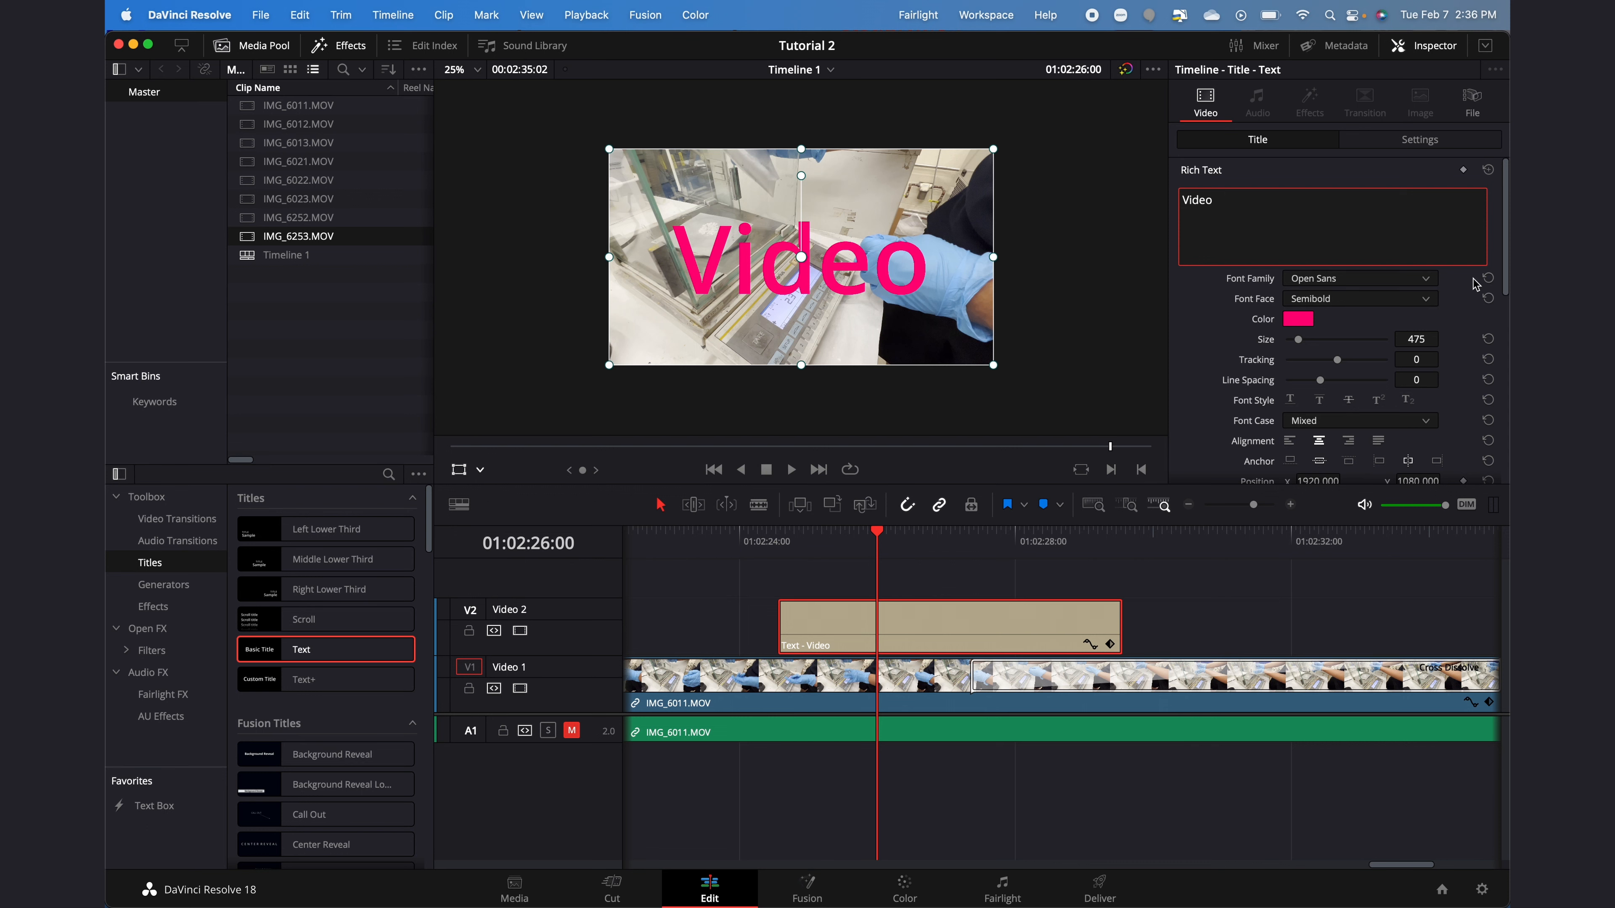
Step: Recolour the title light blue by sampling the colour of the glove in the footage
click(1298, 319)
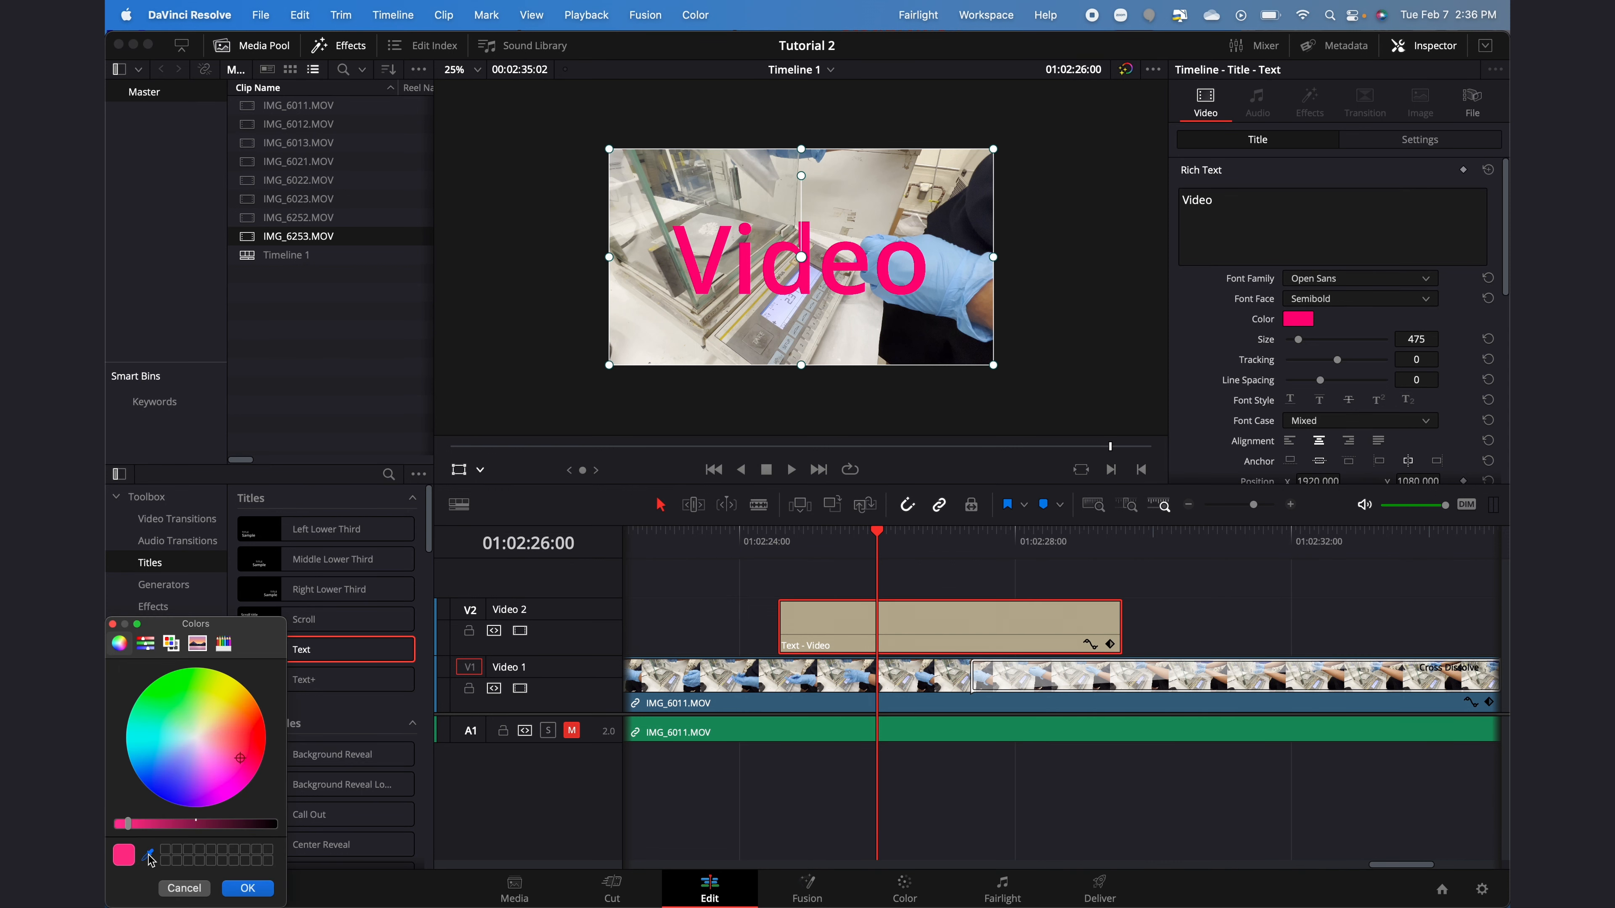
click(149, 857)
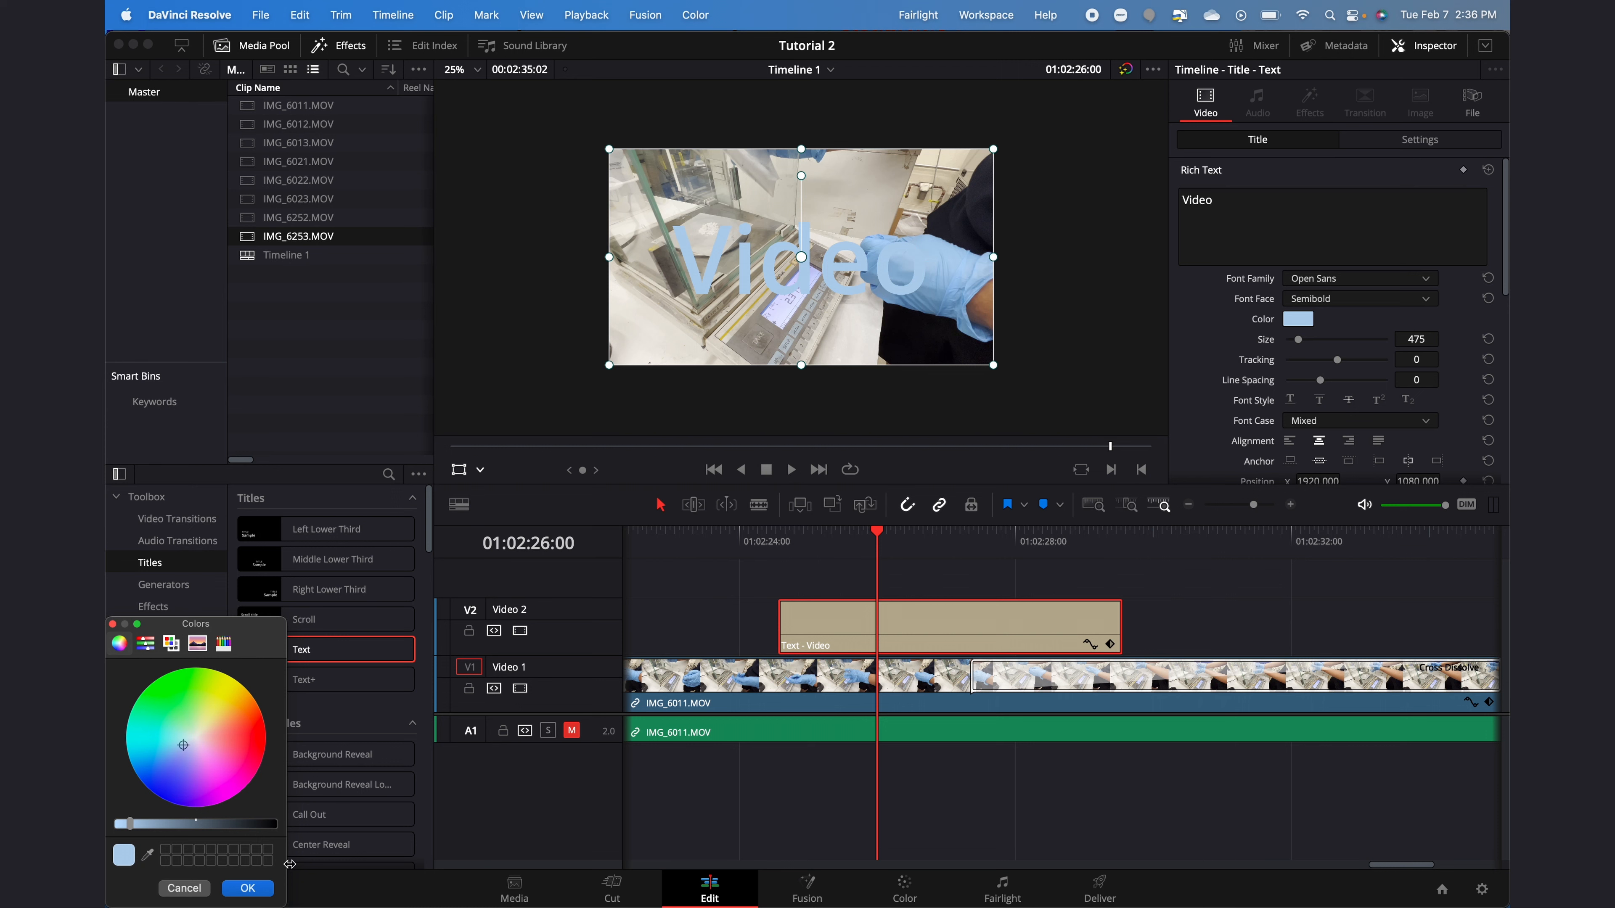
click(249, 888)
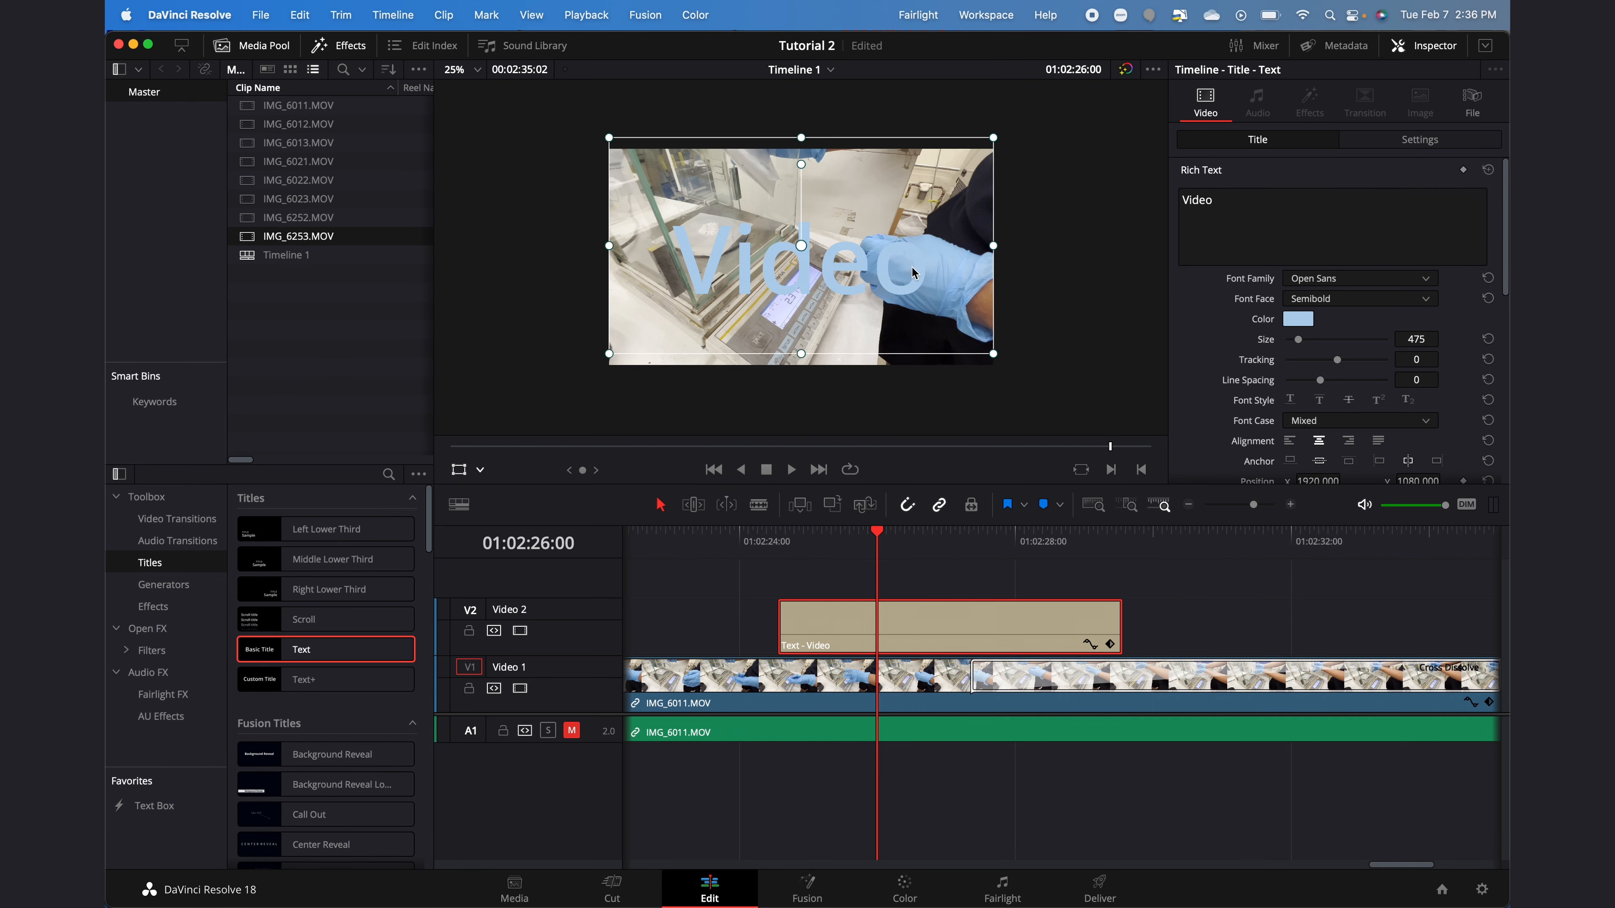
Step: Move the title in the viewer to the upper-left part of the video frame
drag(911, 267, 907, 210)
click(478, 476)
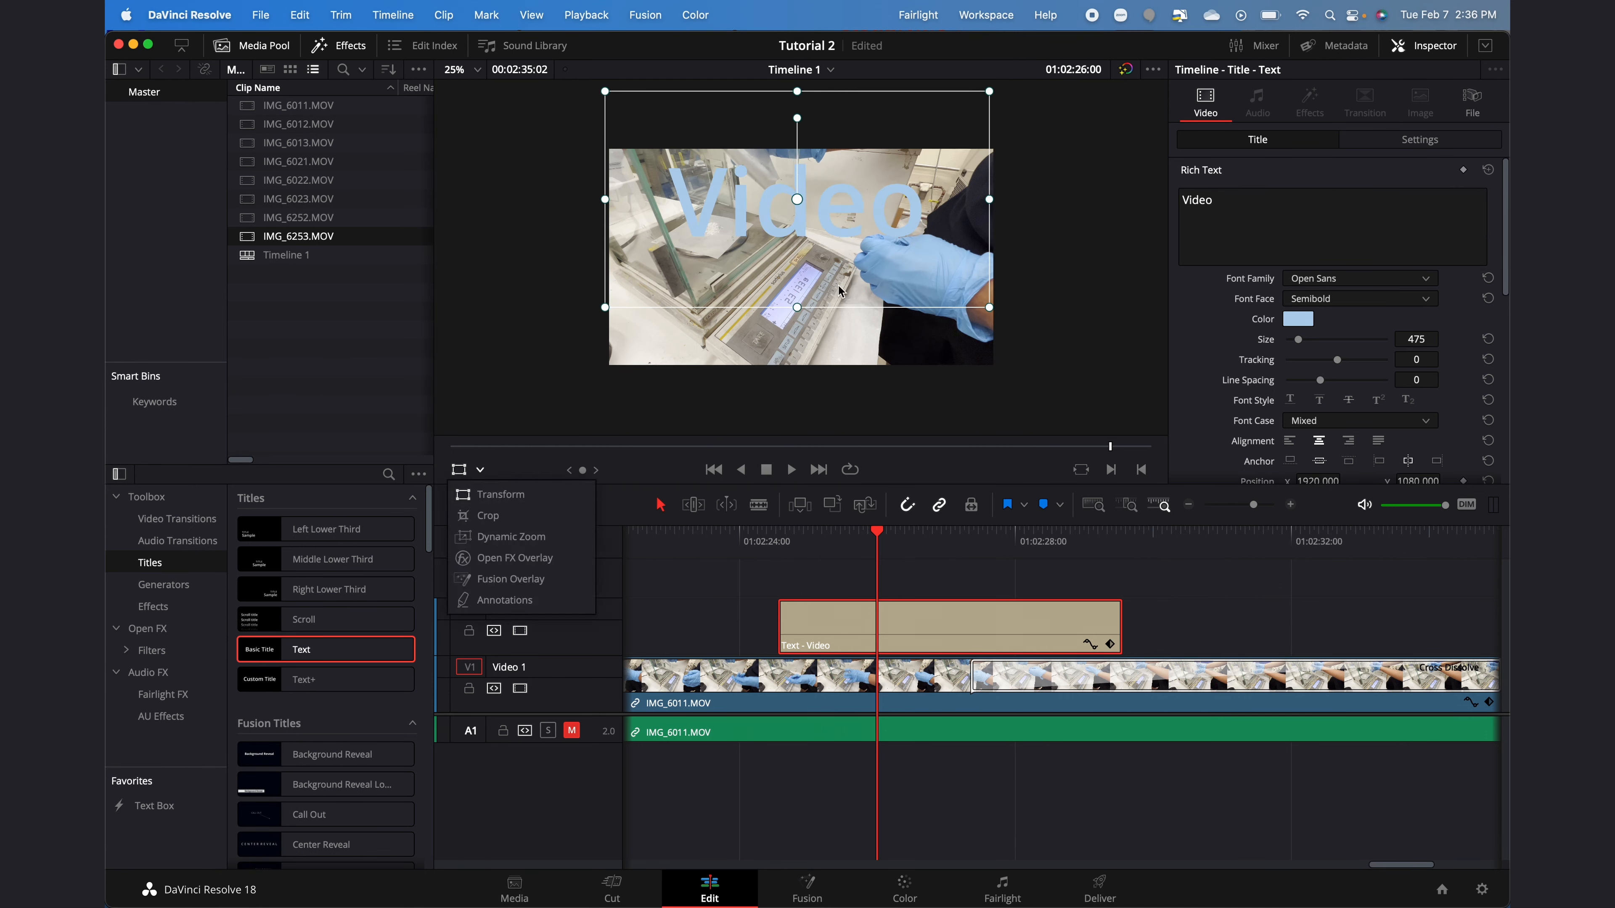
click(854, 293)
drag(872, 247, 839, 271)
Step: Set the title's line spacing to 92 and tracking to 24, and change its font family to Phosphate
click(1325, 380)
mouse_move(1340, 364)
mouse_down()
mouse_move(1370, 366)
mouse_move(1300, 369)
mouse_move(1351, 372)
mouse_up()
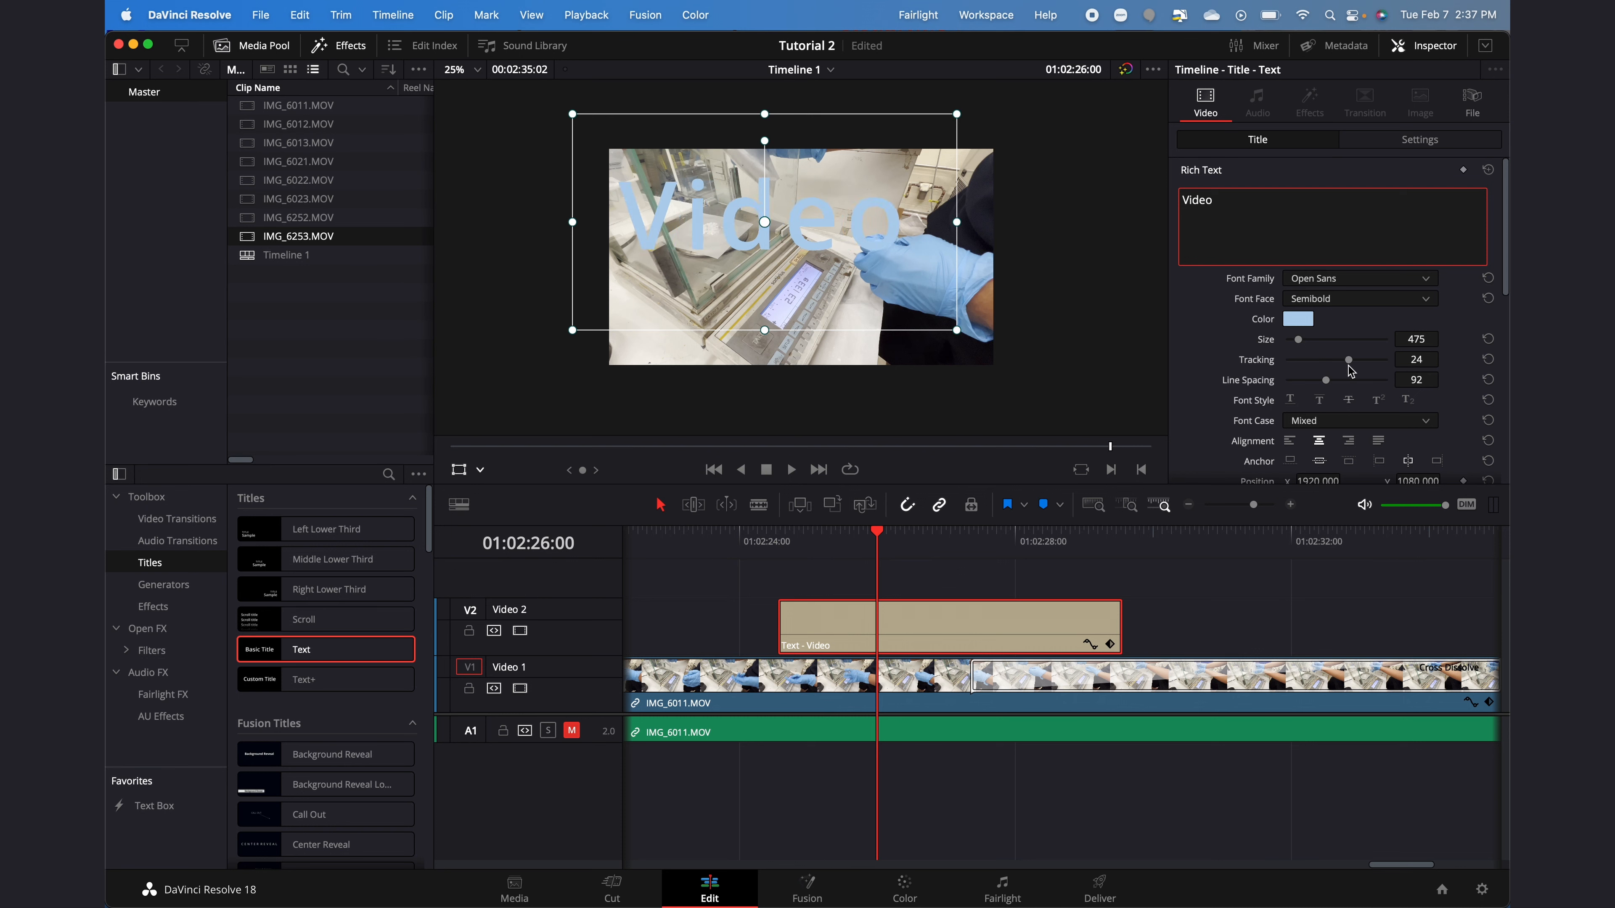
click(1342, 285)
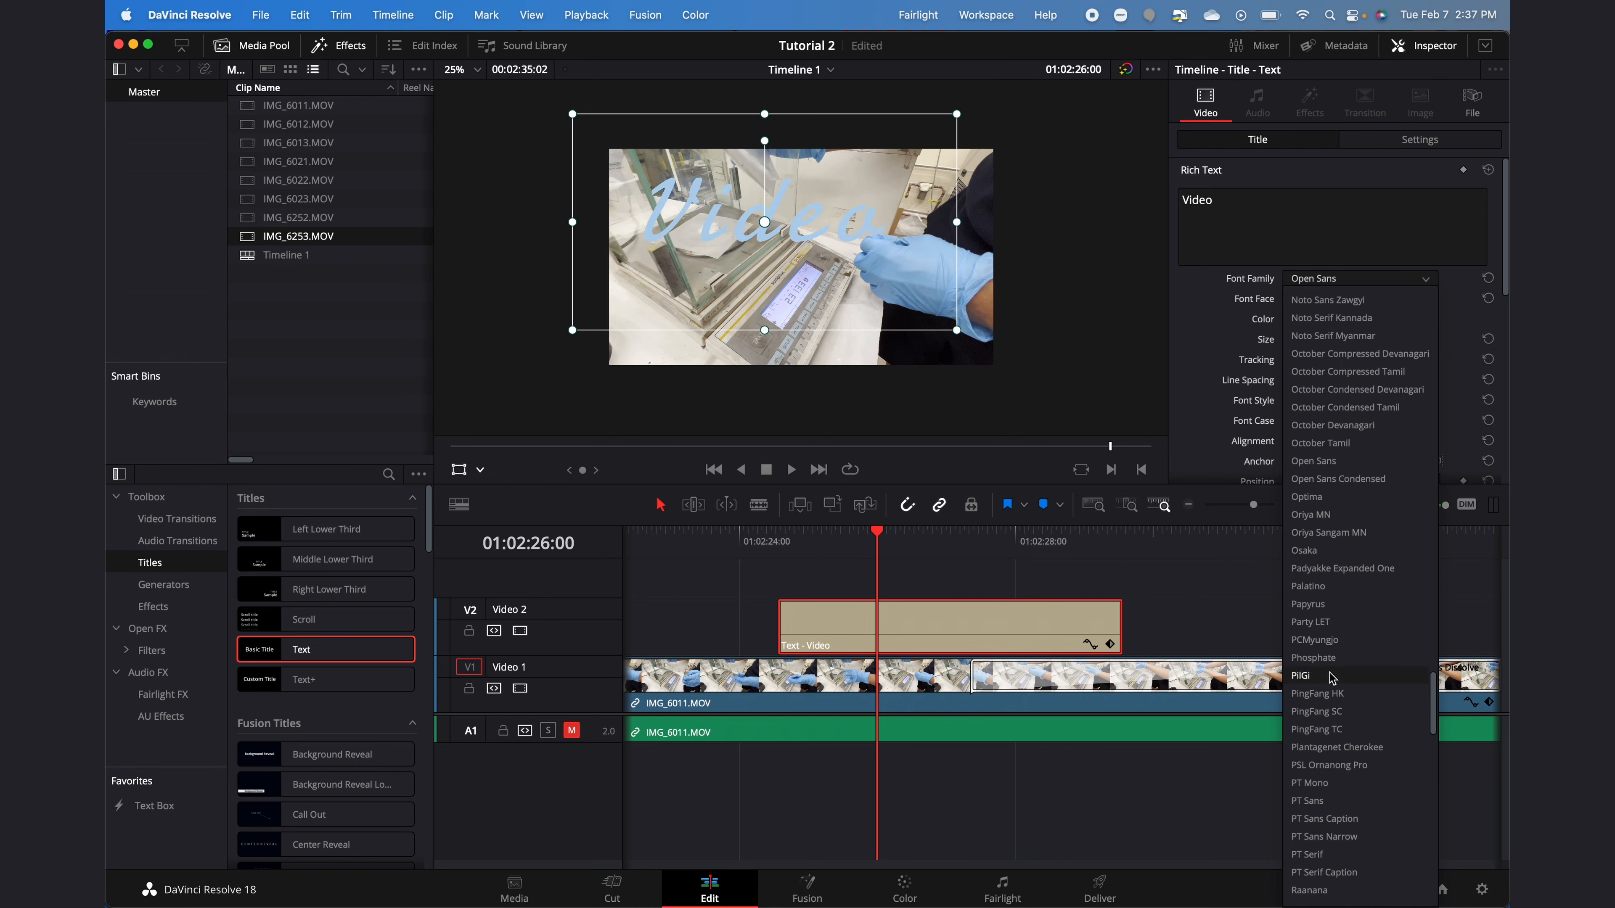
click(1326, 659)
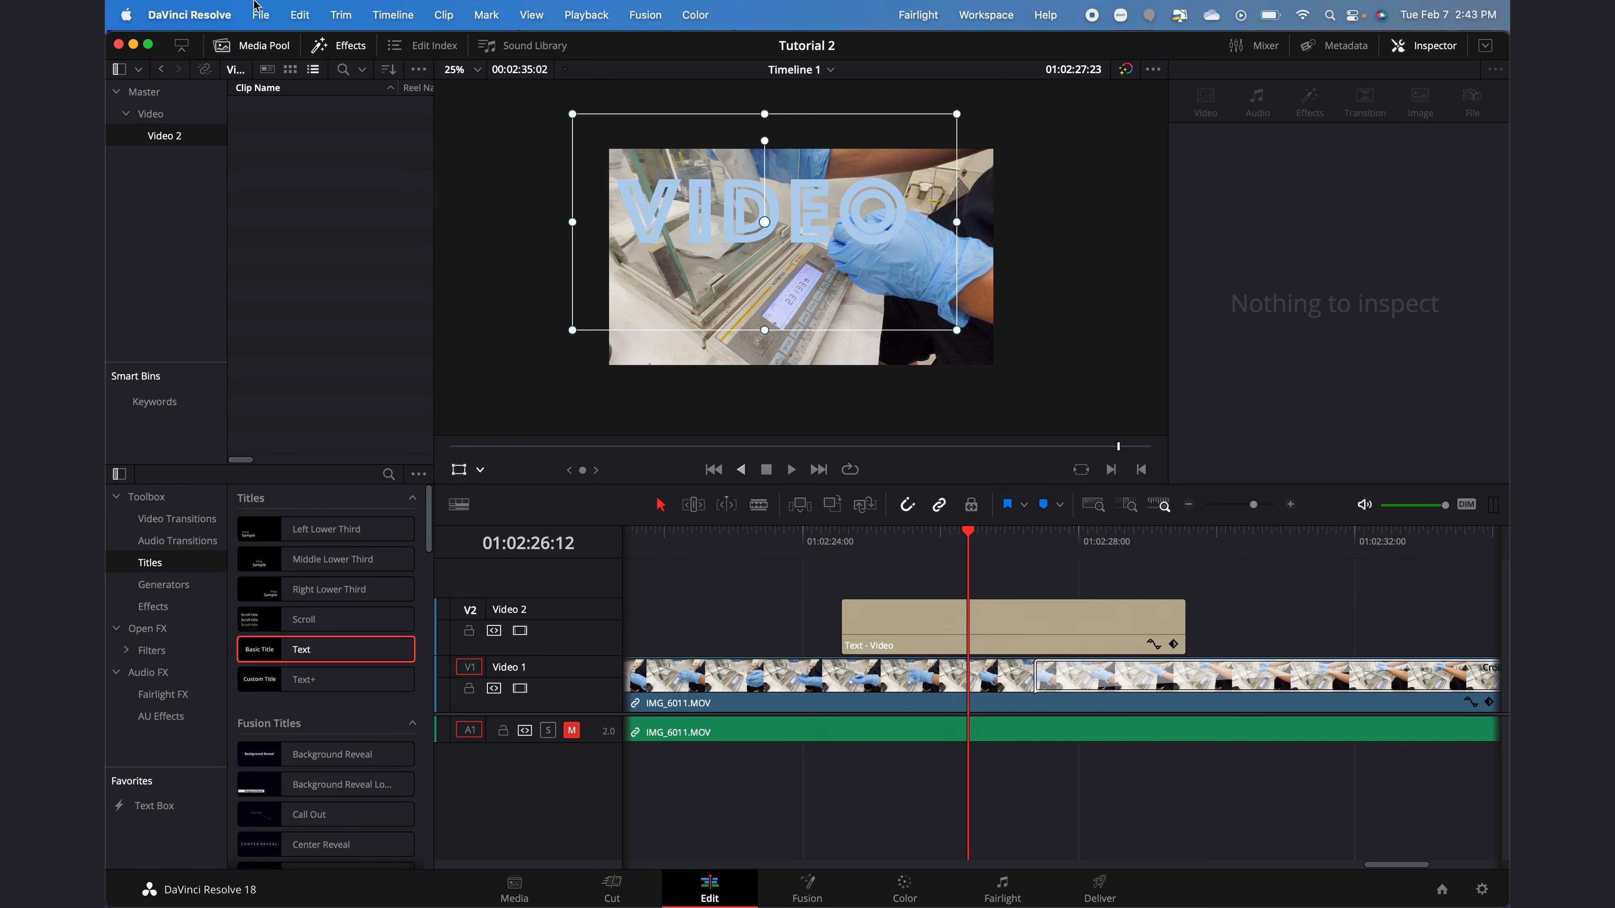
Step: Save the project
click(257, 7)
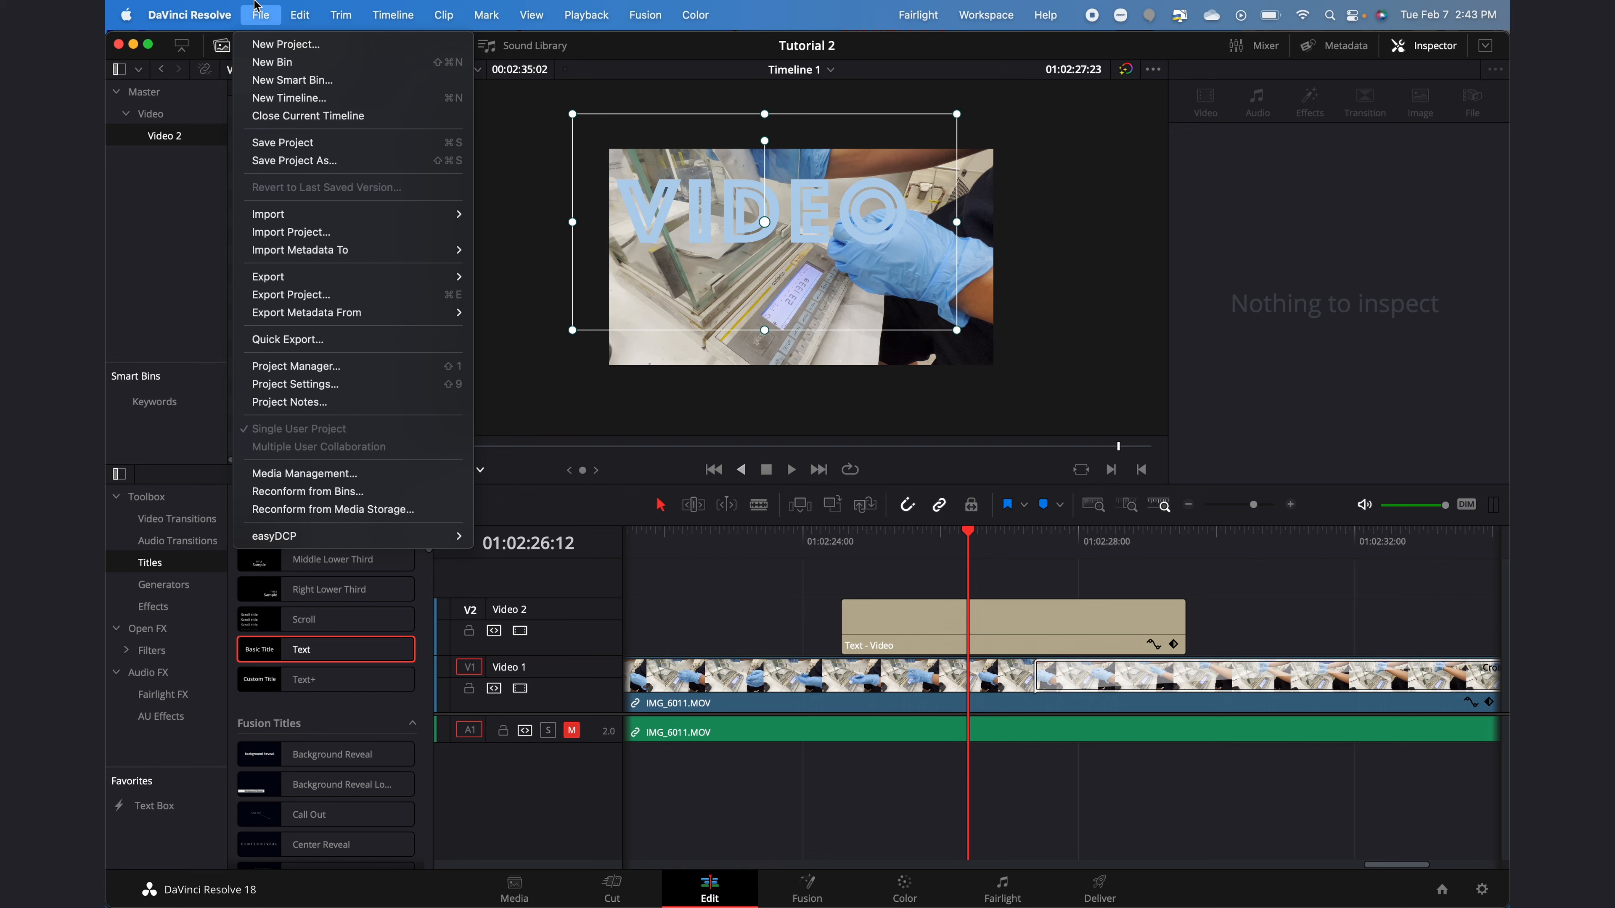
click(274, 145)
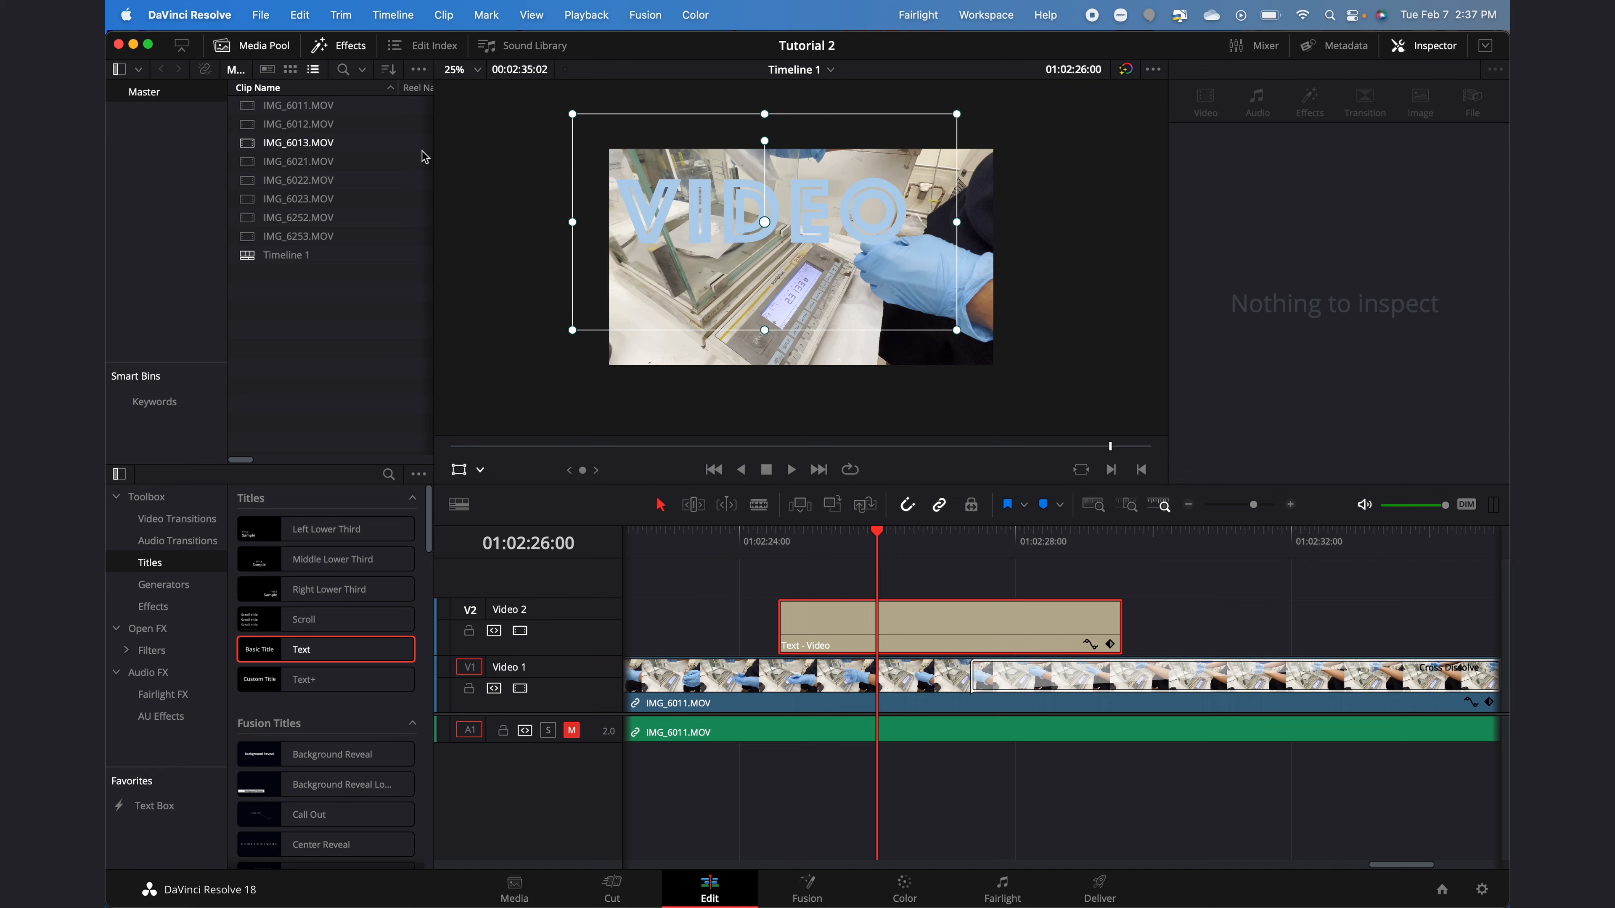
Step: Create an empty stereo timeline named Timeline 2 using the project settings, after checking the custom format and resolution options
click(261, 13)
click(289, 98)
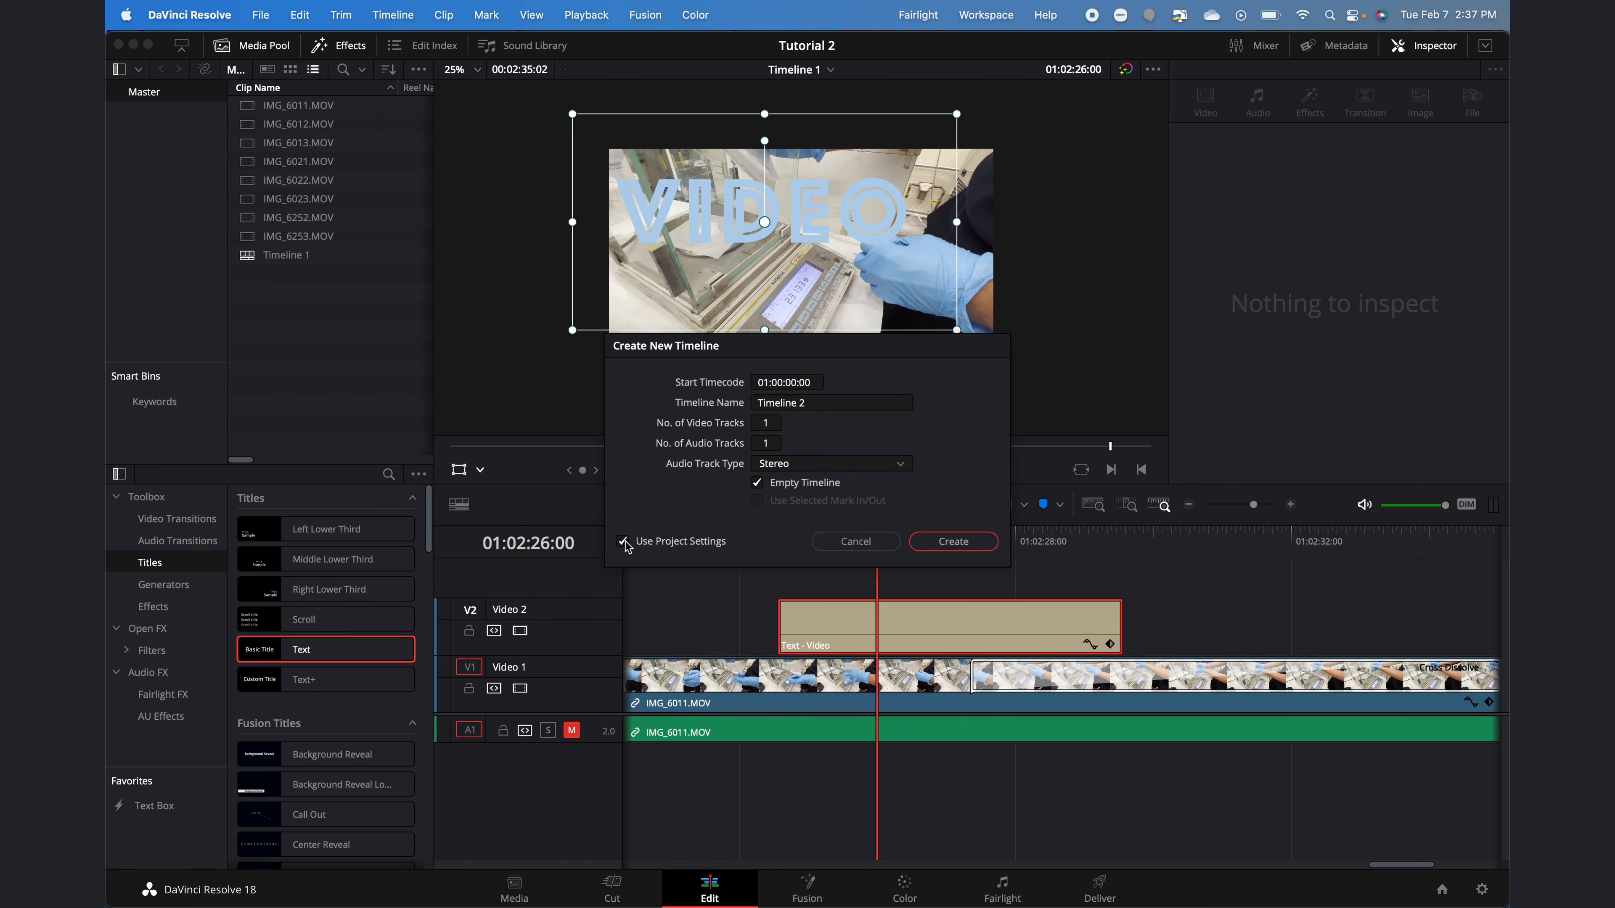
click(623, 541)
click(757, 385)
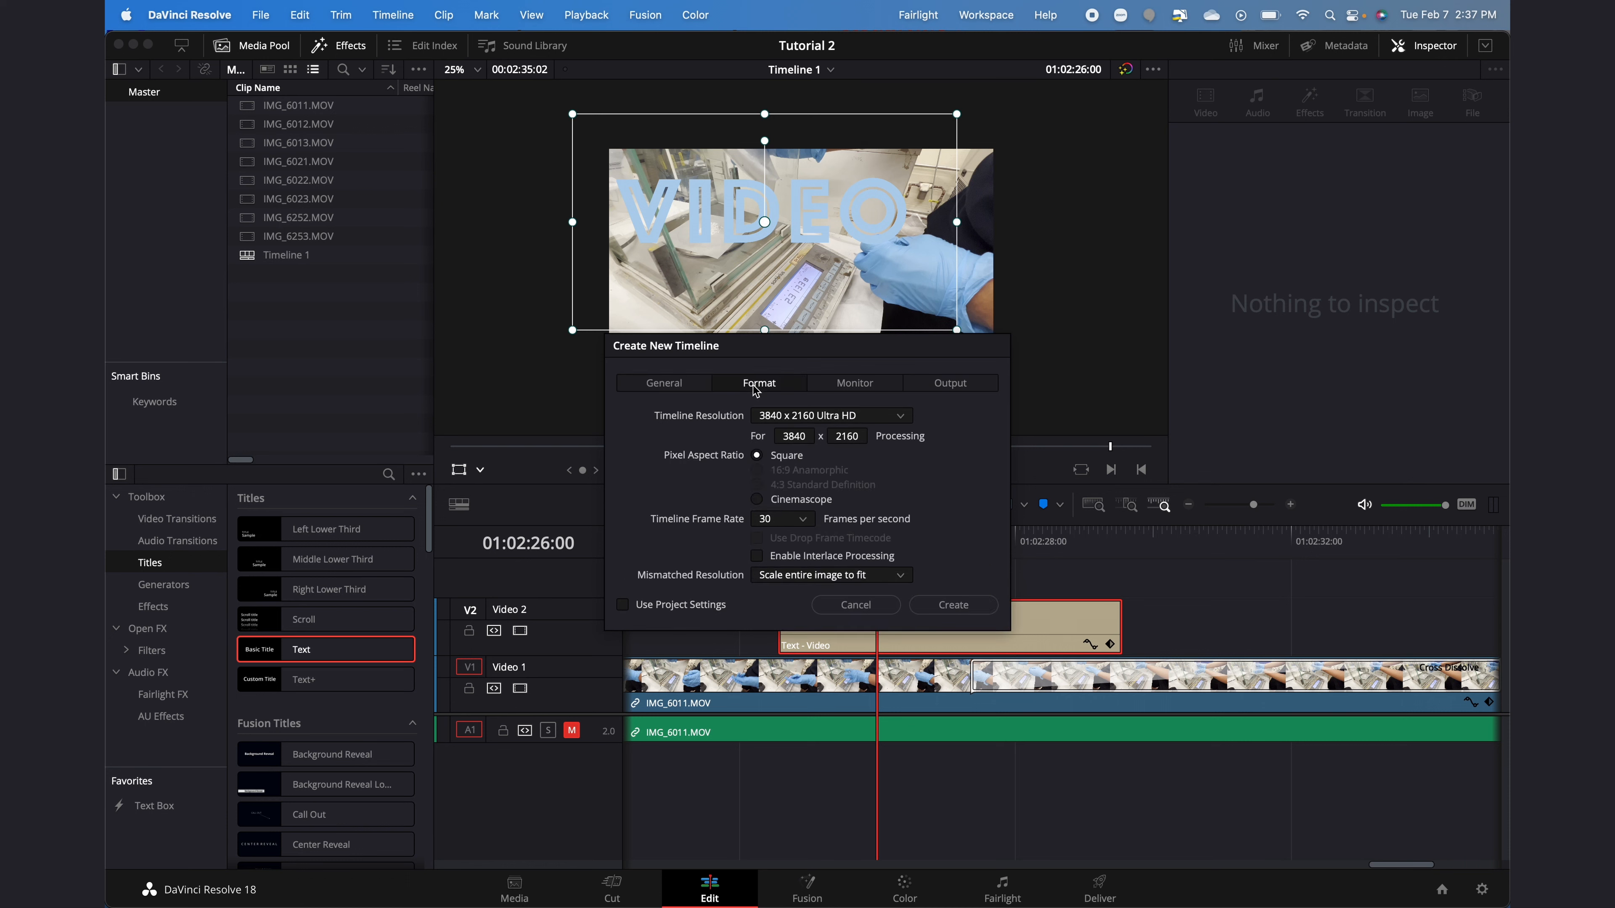
click(760, 418)
click(762, 424)
click(696, 385)
click(623, 575)
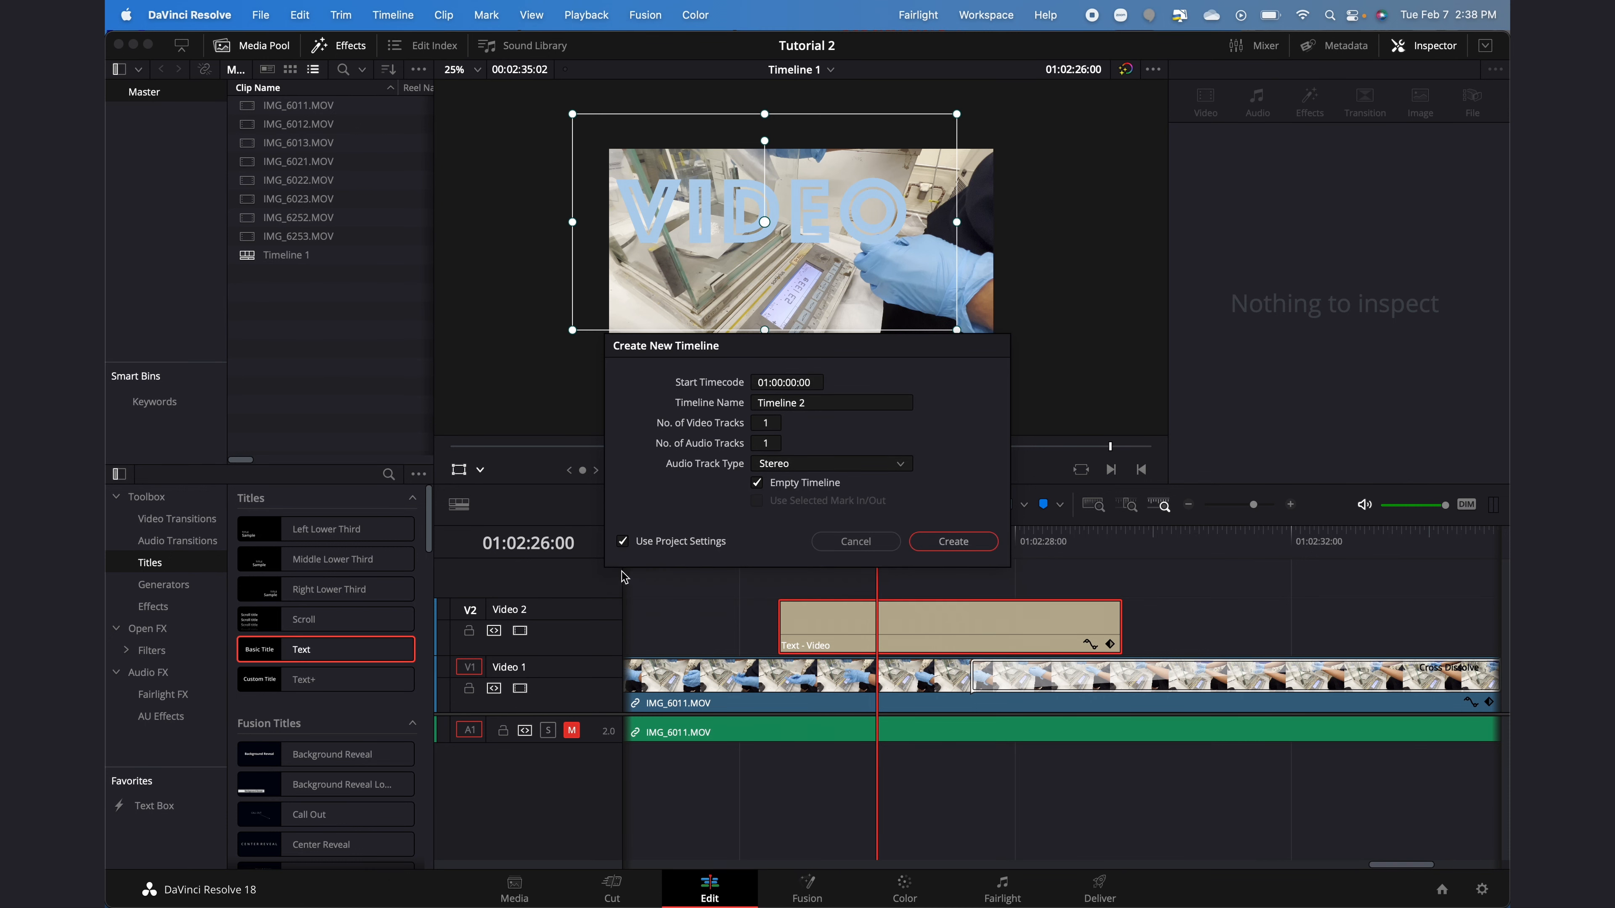
click(953, 541)
click(774, 541)
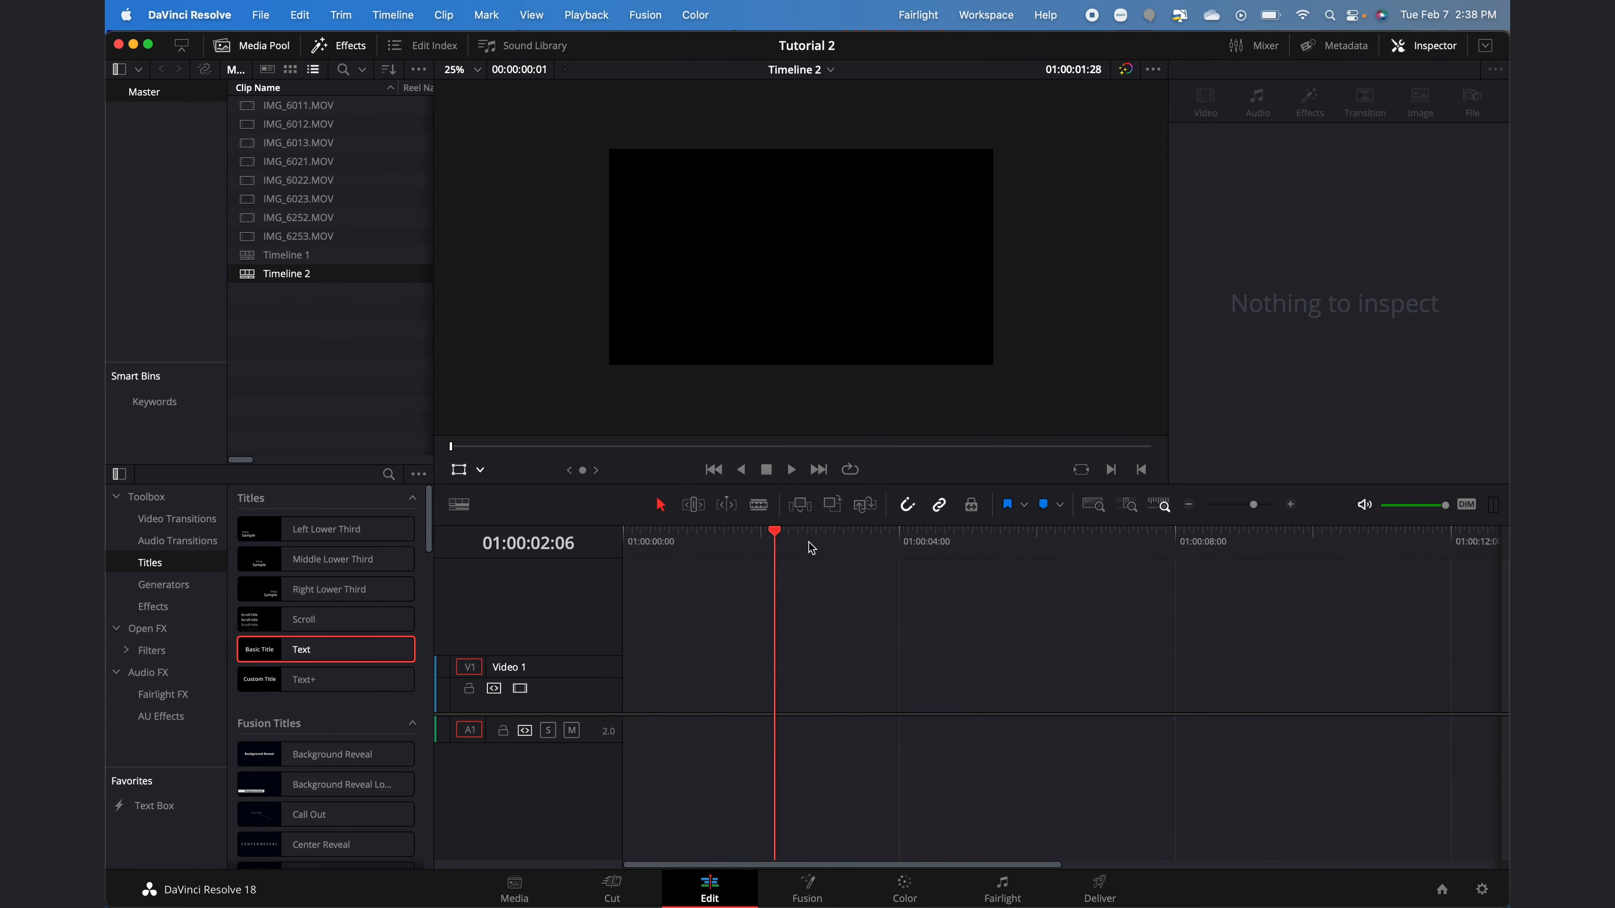
Step: Reopen Timeline 1 and move the playhead to 01:02:26:12, within the text title
drag(811, 549, 838, 573)
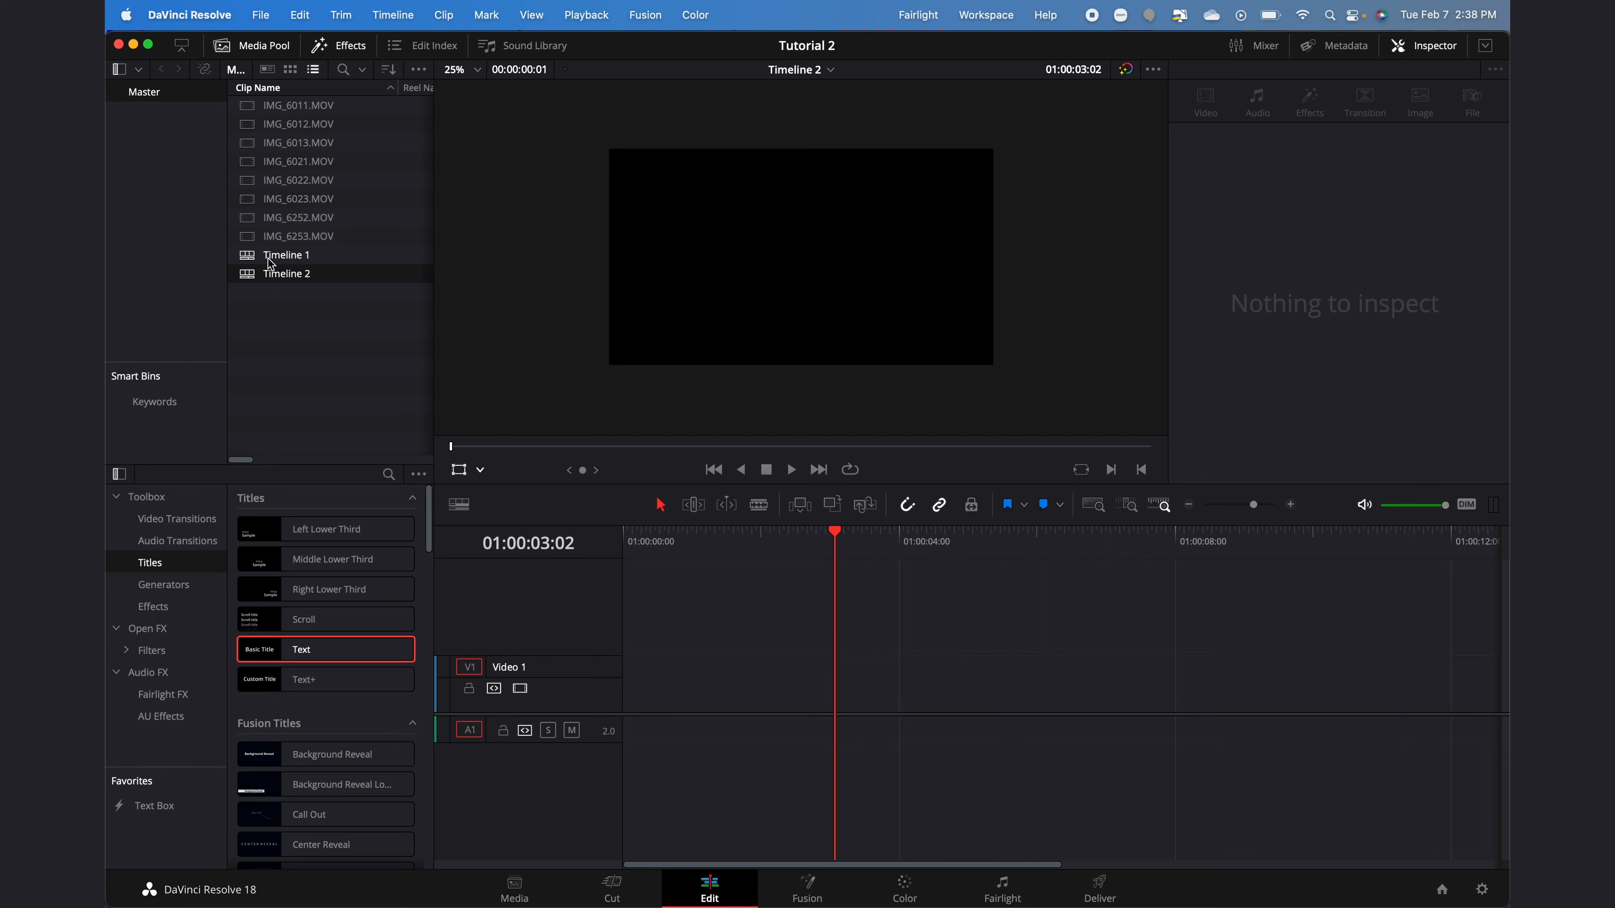
double_click(248, 256)
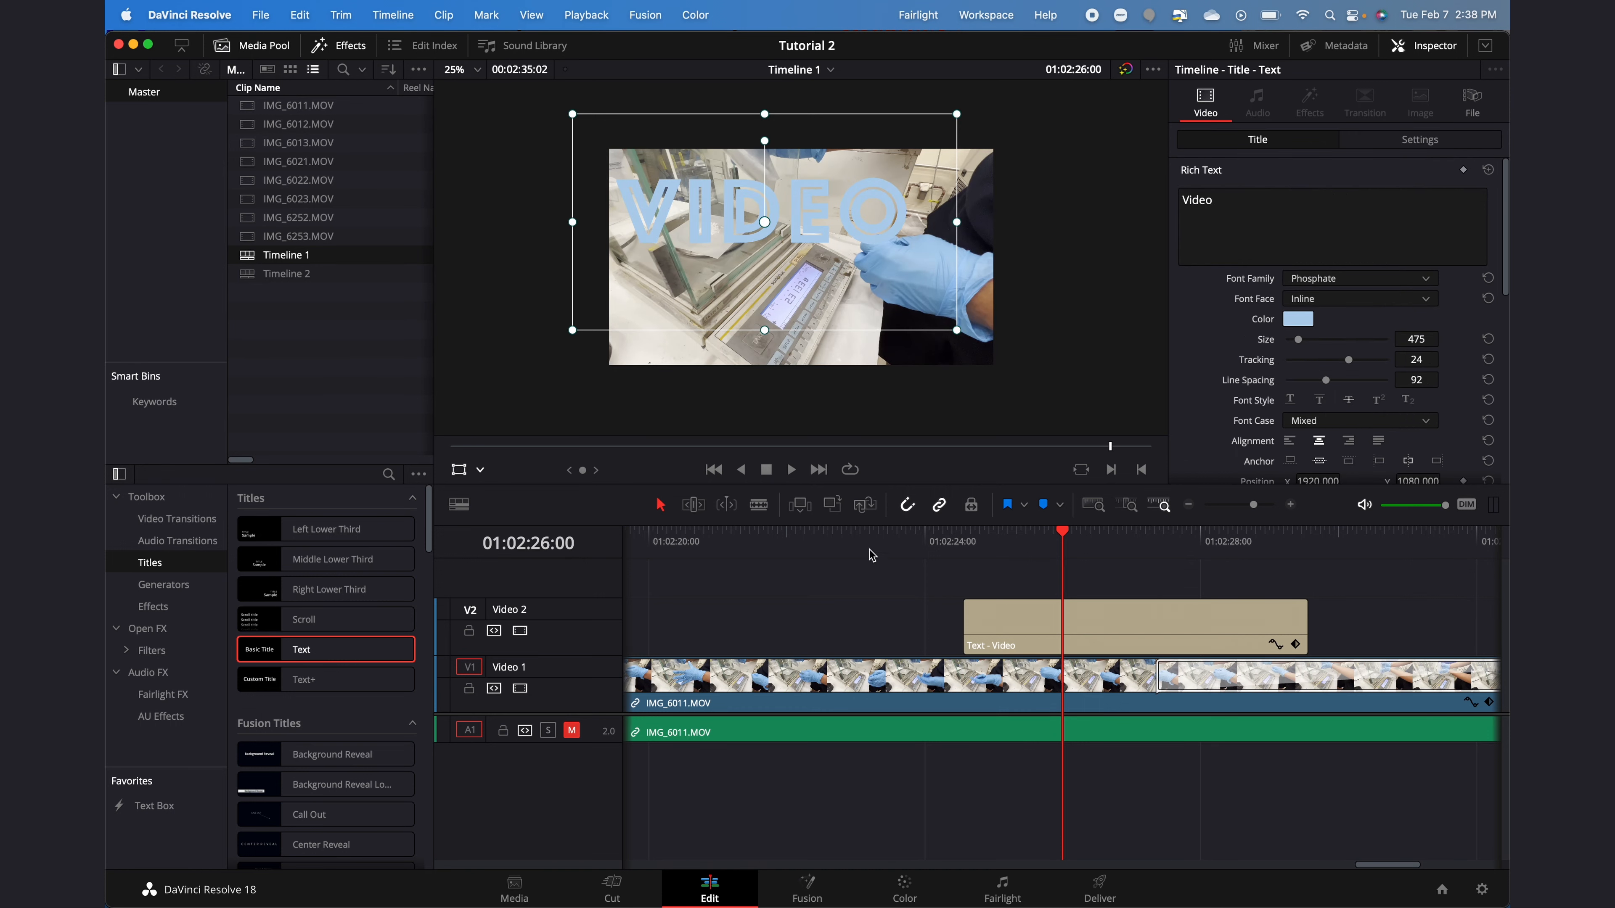
click(825, 551)
drag(824, 551, 1091, 540)
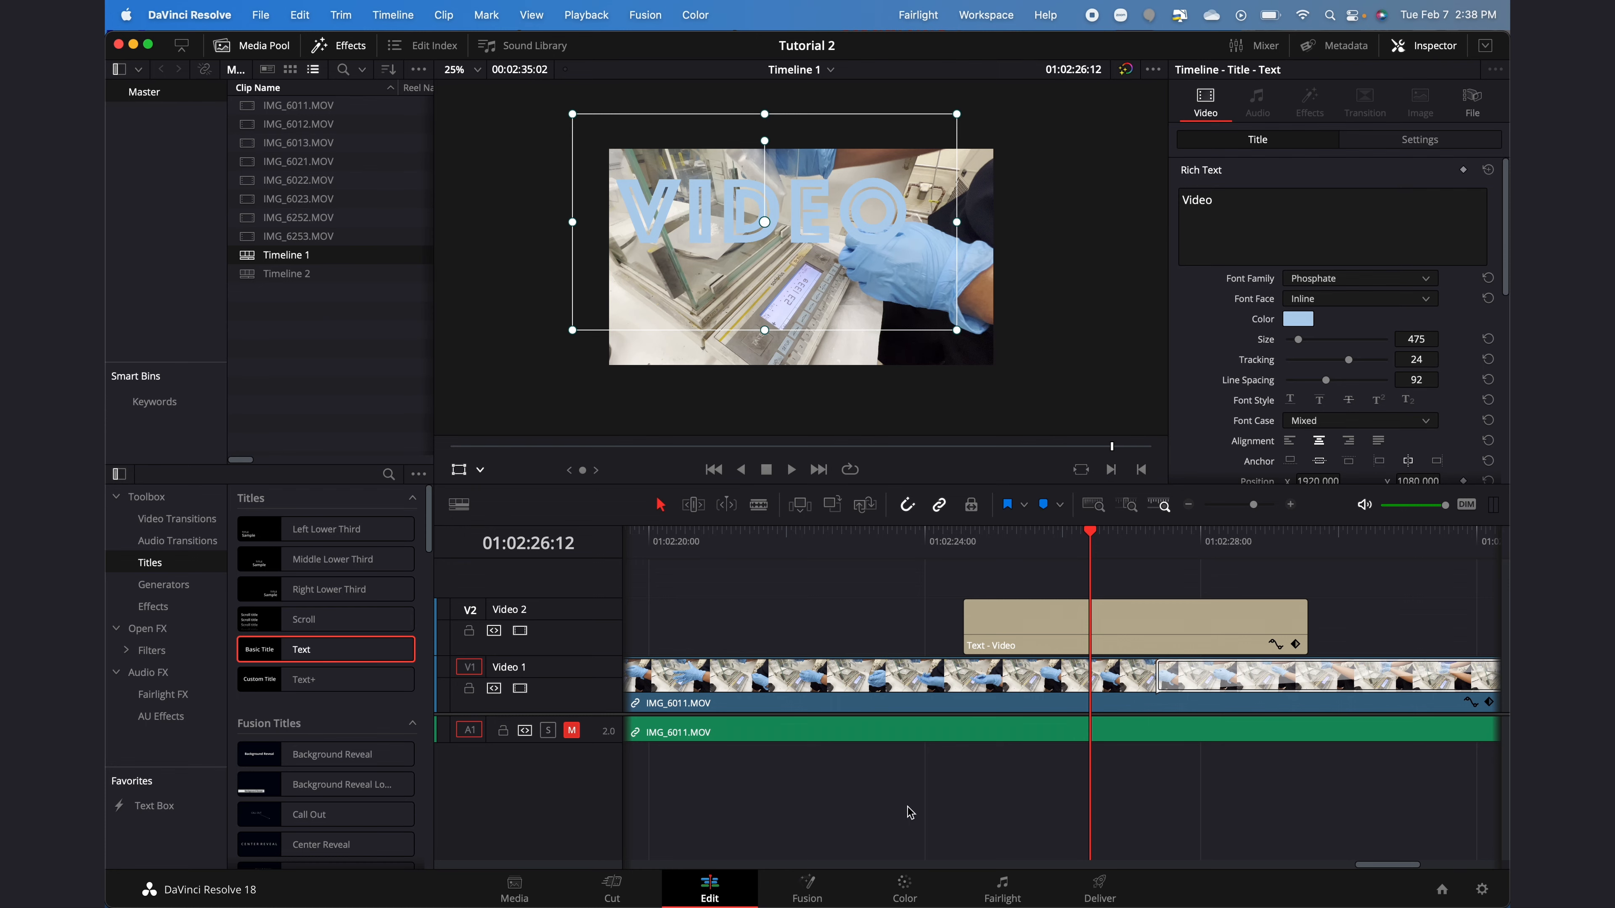
Step: Grab a still of the current frame on the Color page
click(903, 887)
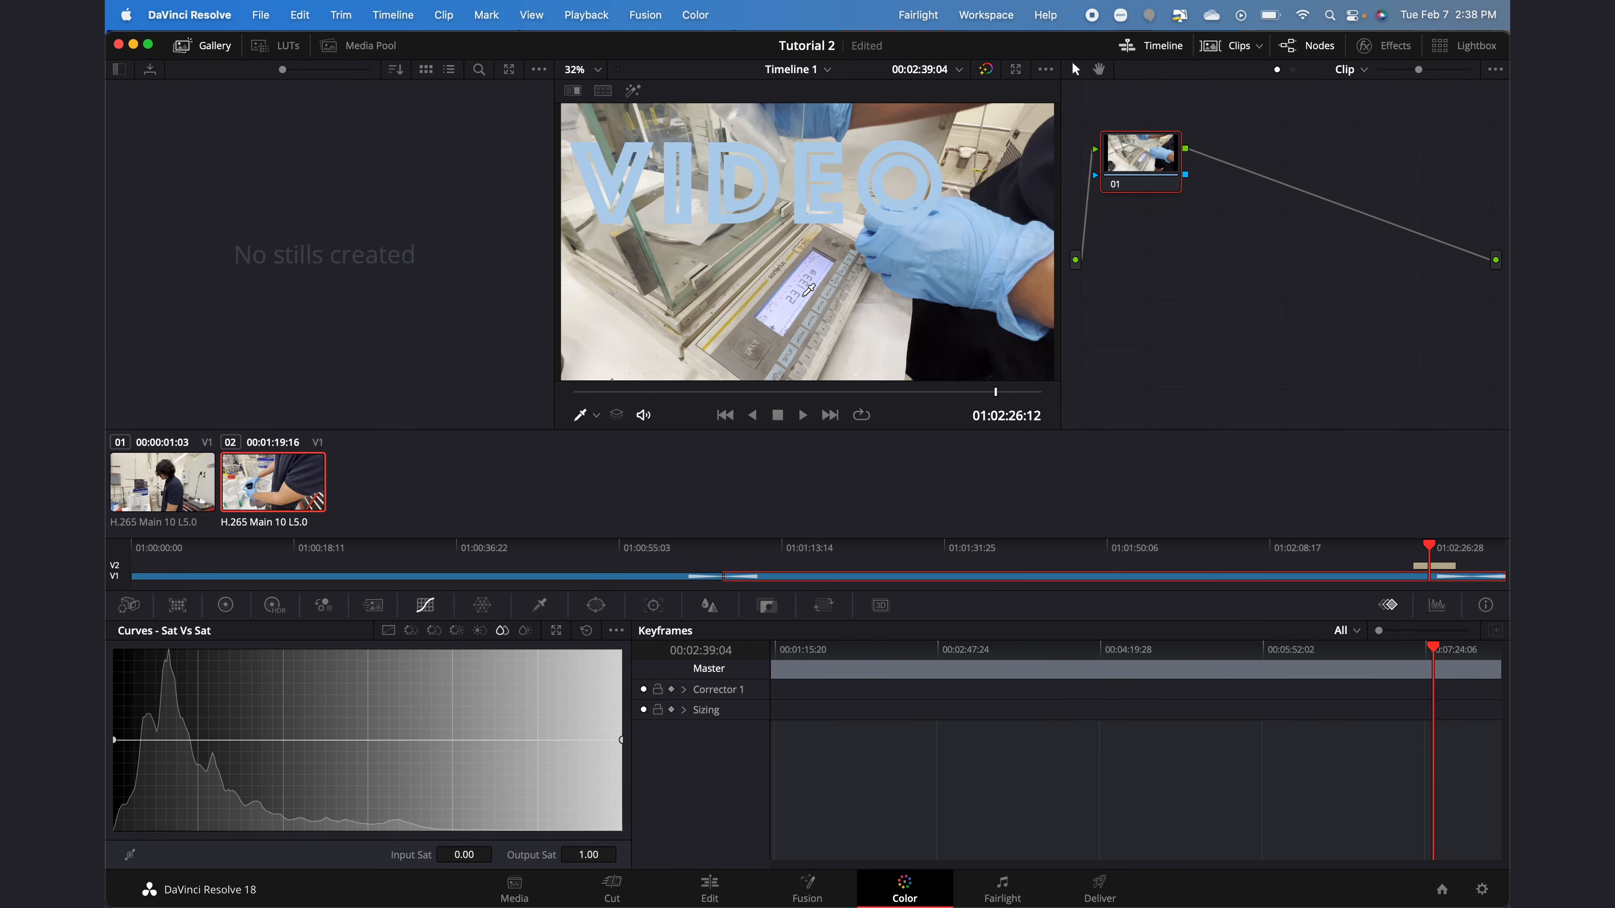
right_click(793, 298)
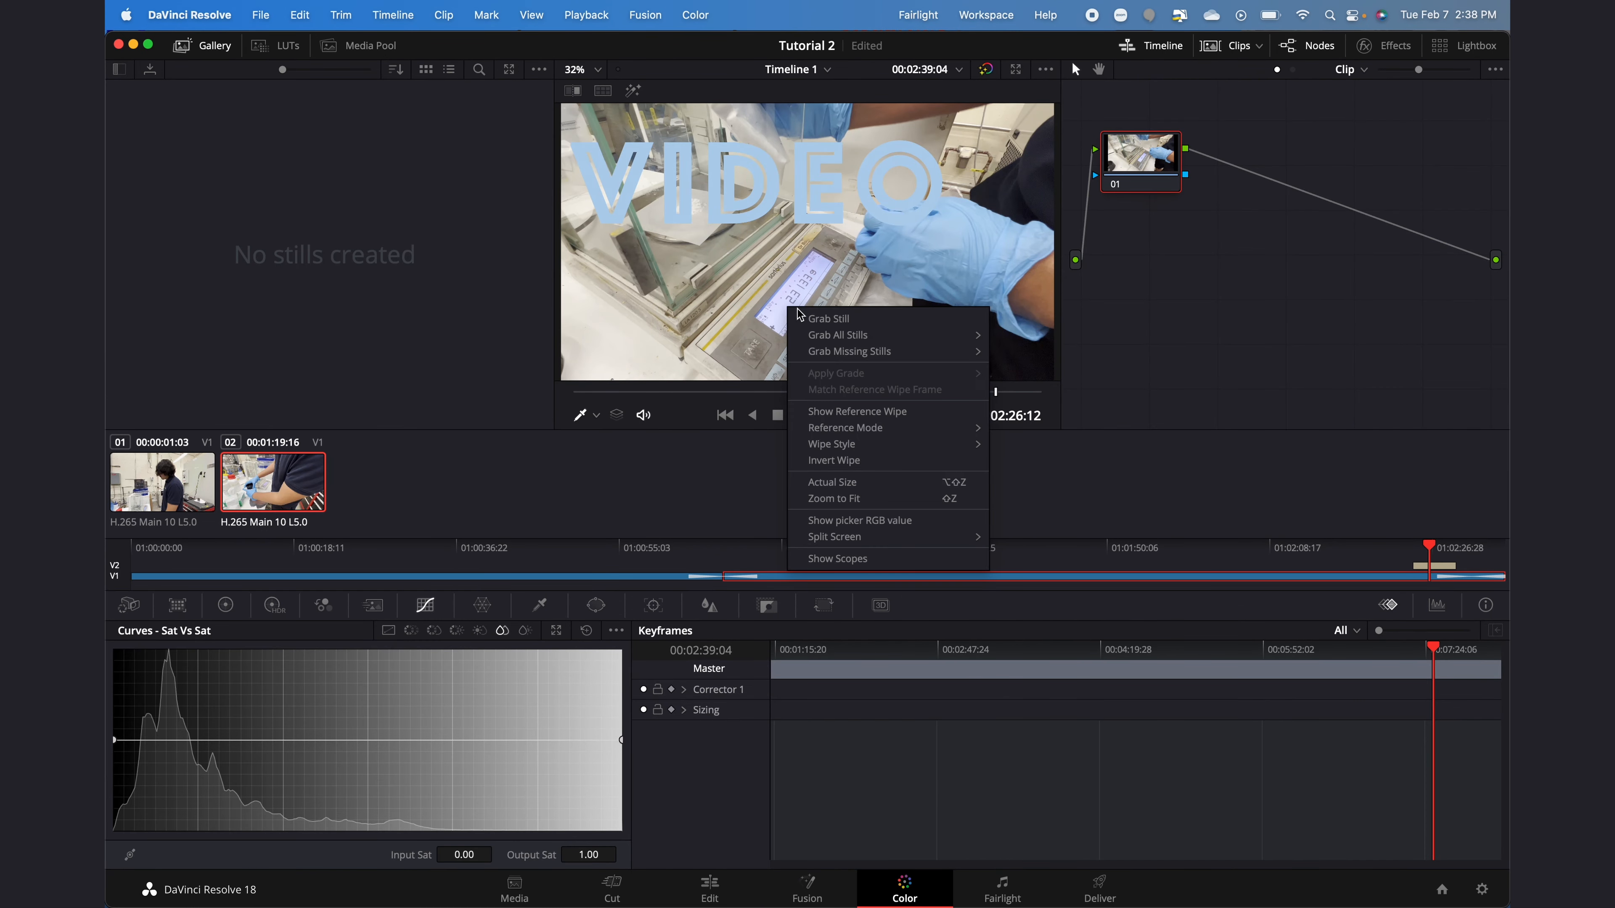
click(813, 320)
Step: Check the file format options for exporting the grabbed still, then cancel the export
right_click(178, 114)
click(214, 299)
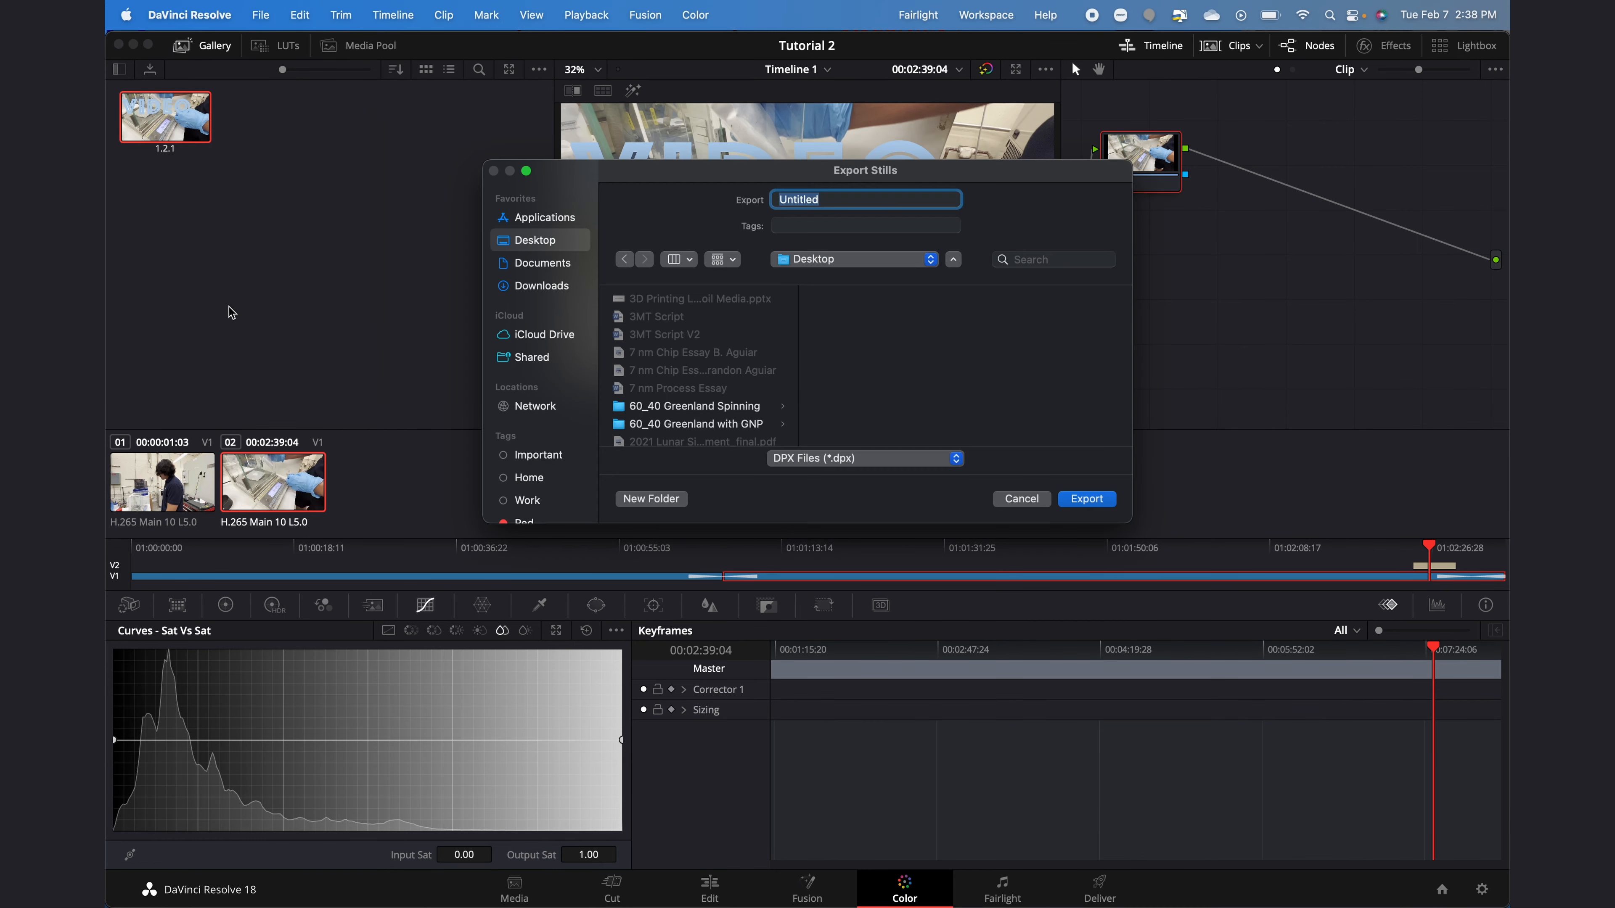
click(811, 463)
click(820, 512)
click(1028, 502)
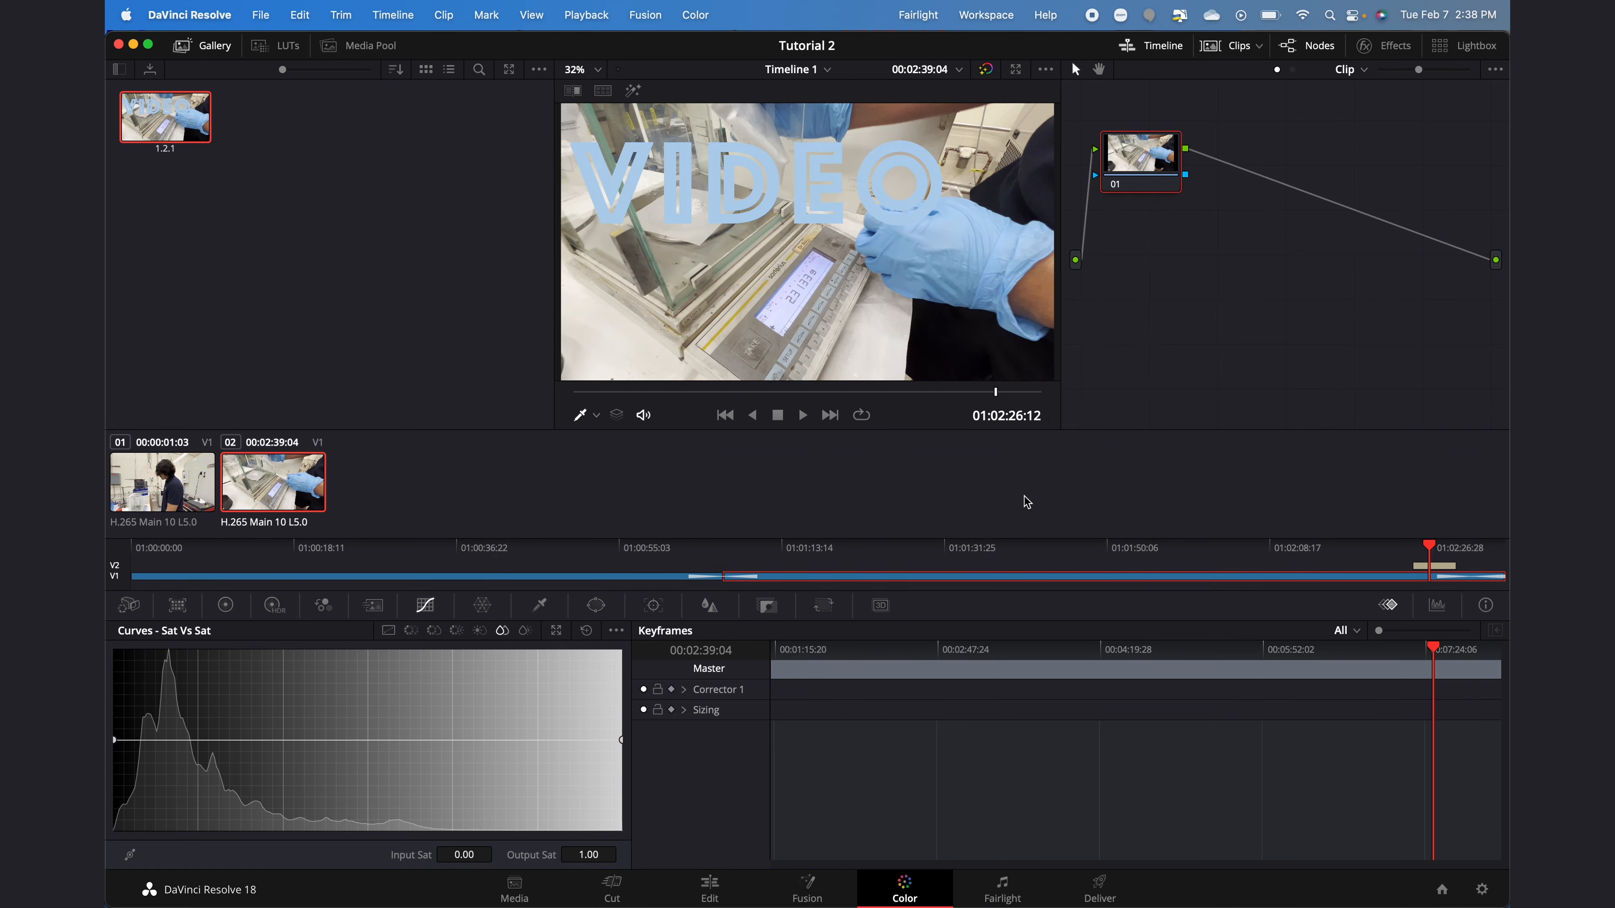
Step: Raise the middle of the clip's Sat Vs Sat curve to input saturation 0.25 and output saturation 1.45
drag(369, 741, 330, 736)
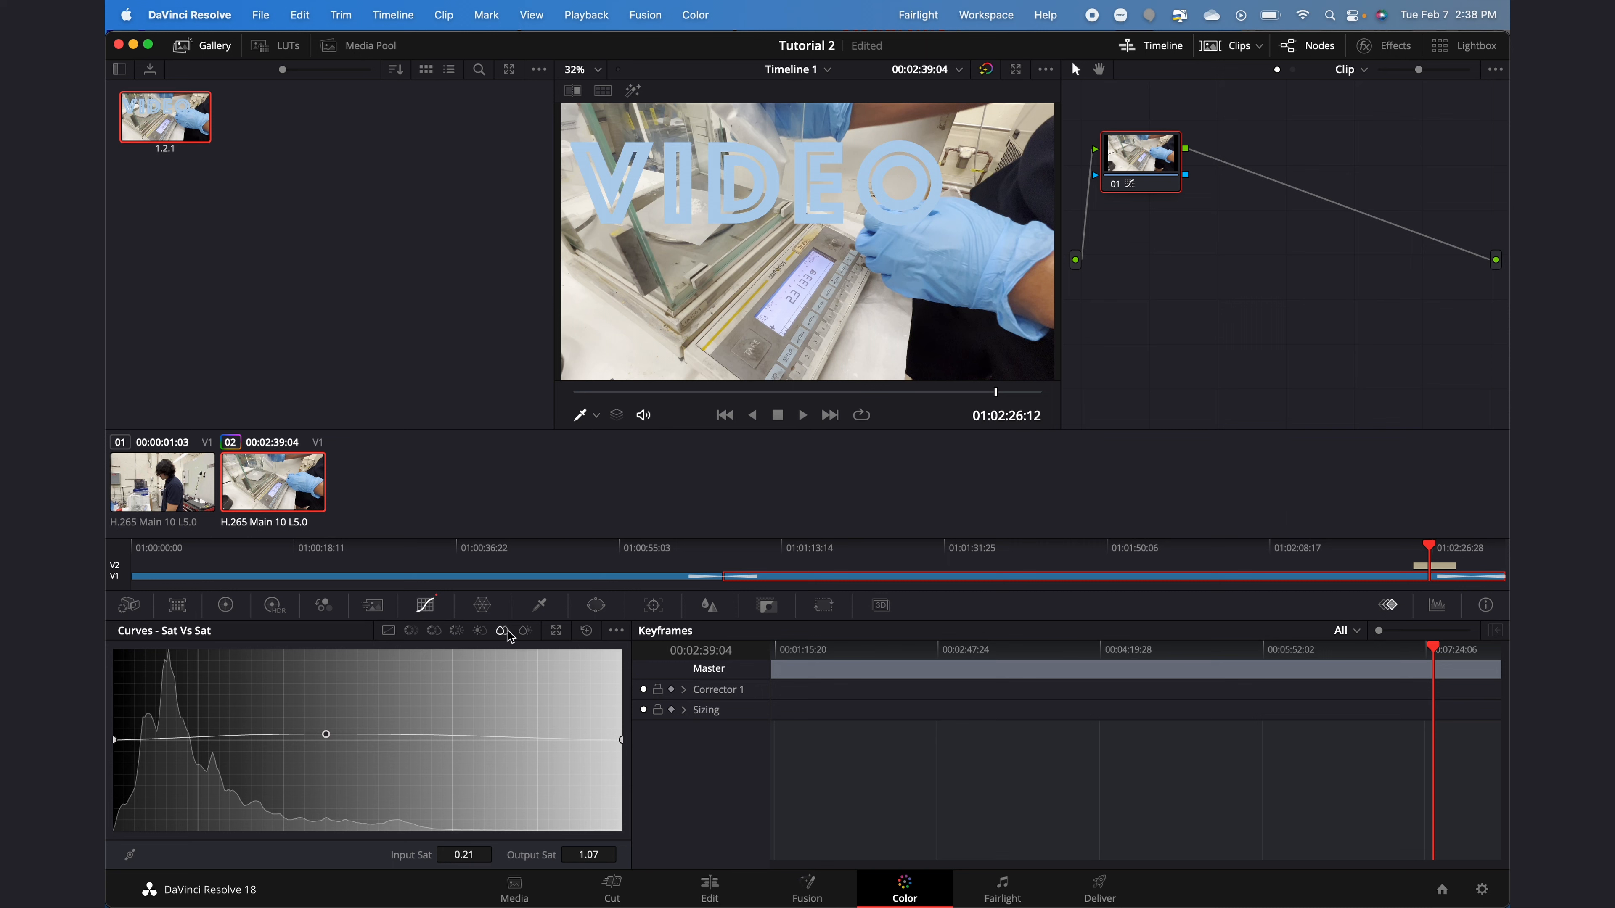
click(455, 632)
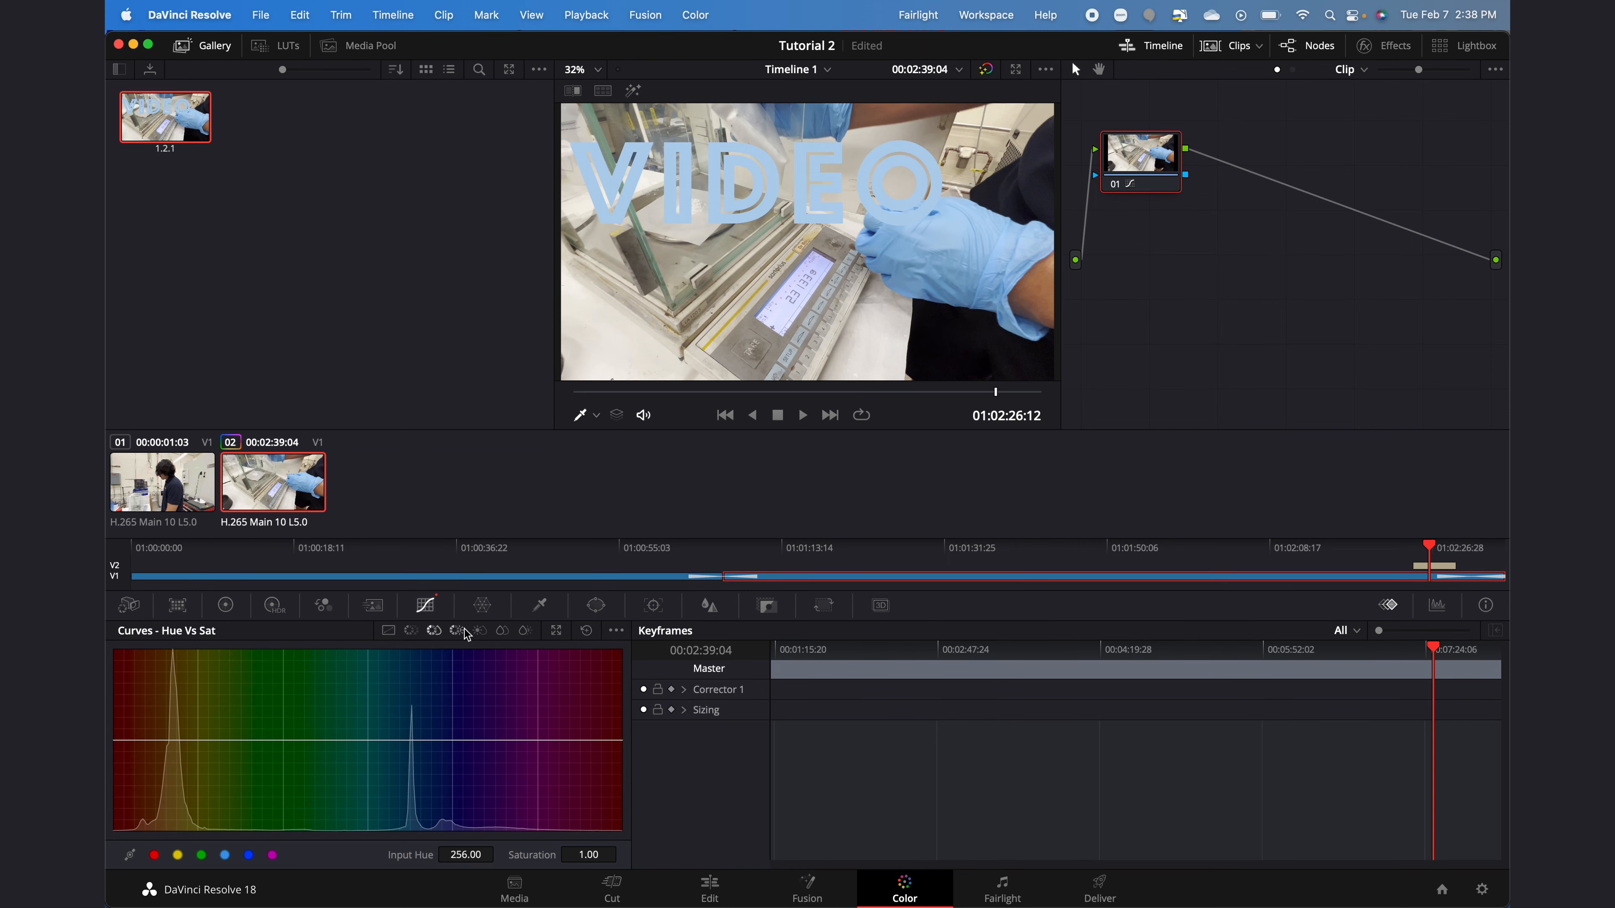
click(502, 632)
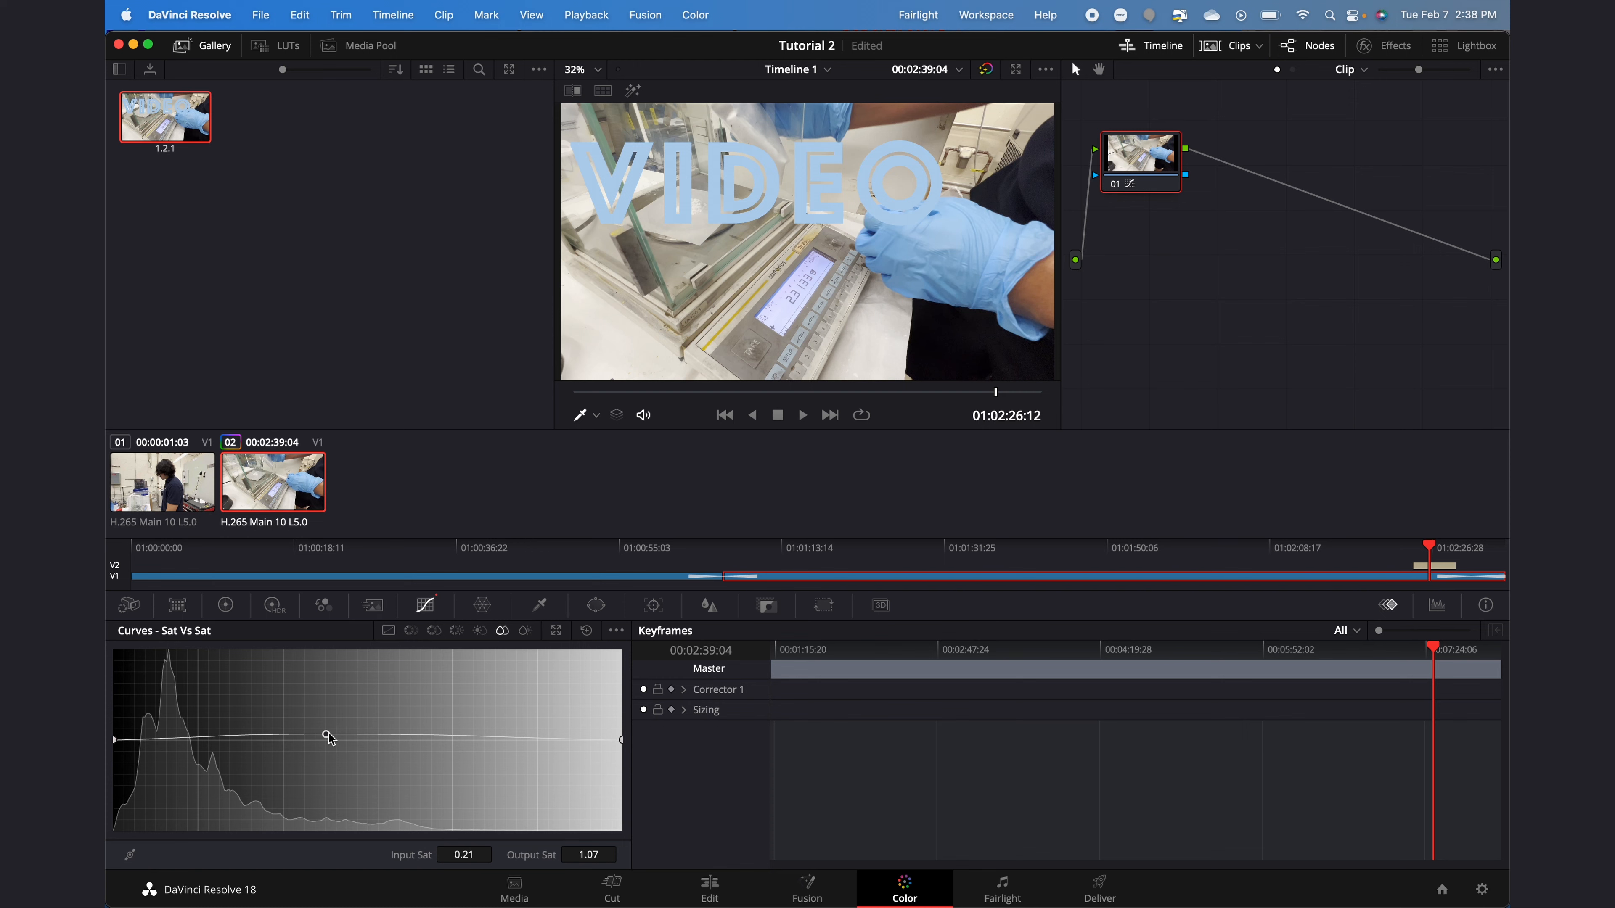
drag(326, 734, 371, 704)
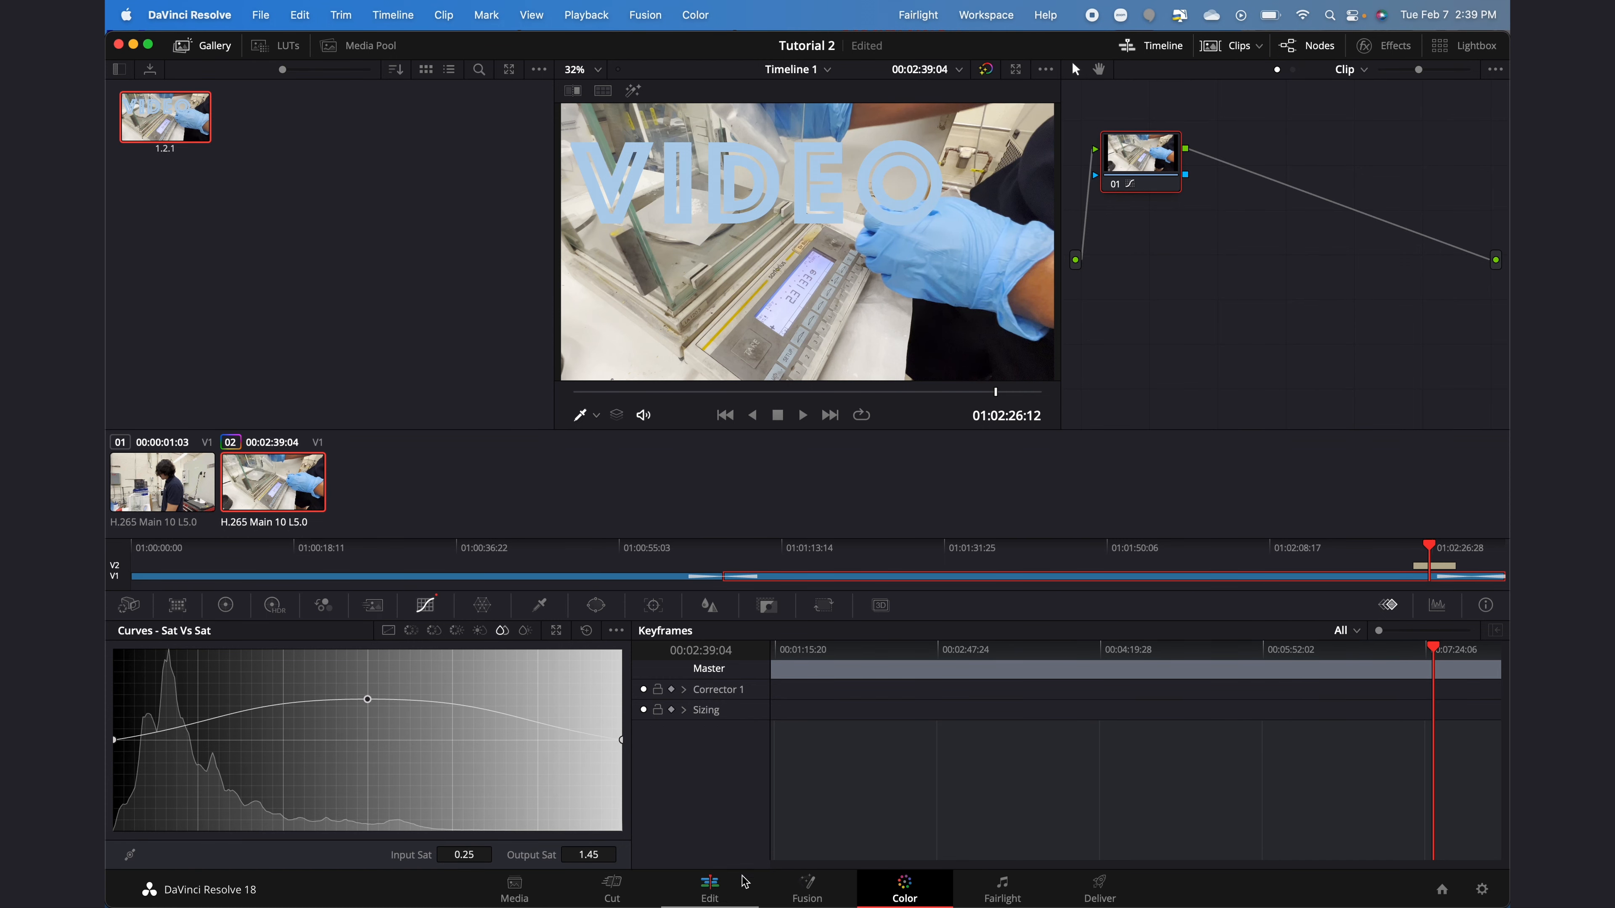
Step: Examine the clips' timecode, resolution, frame rate, format and codec details in the Edit page's media pool
click(707, 896)
drag(960, 546, 1185, 538)
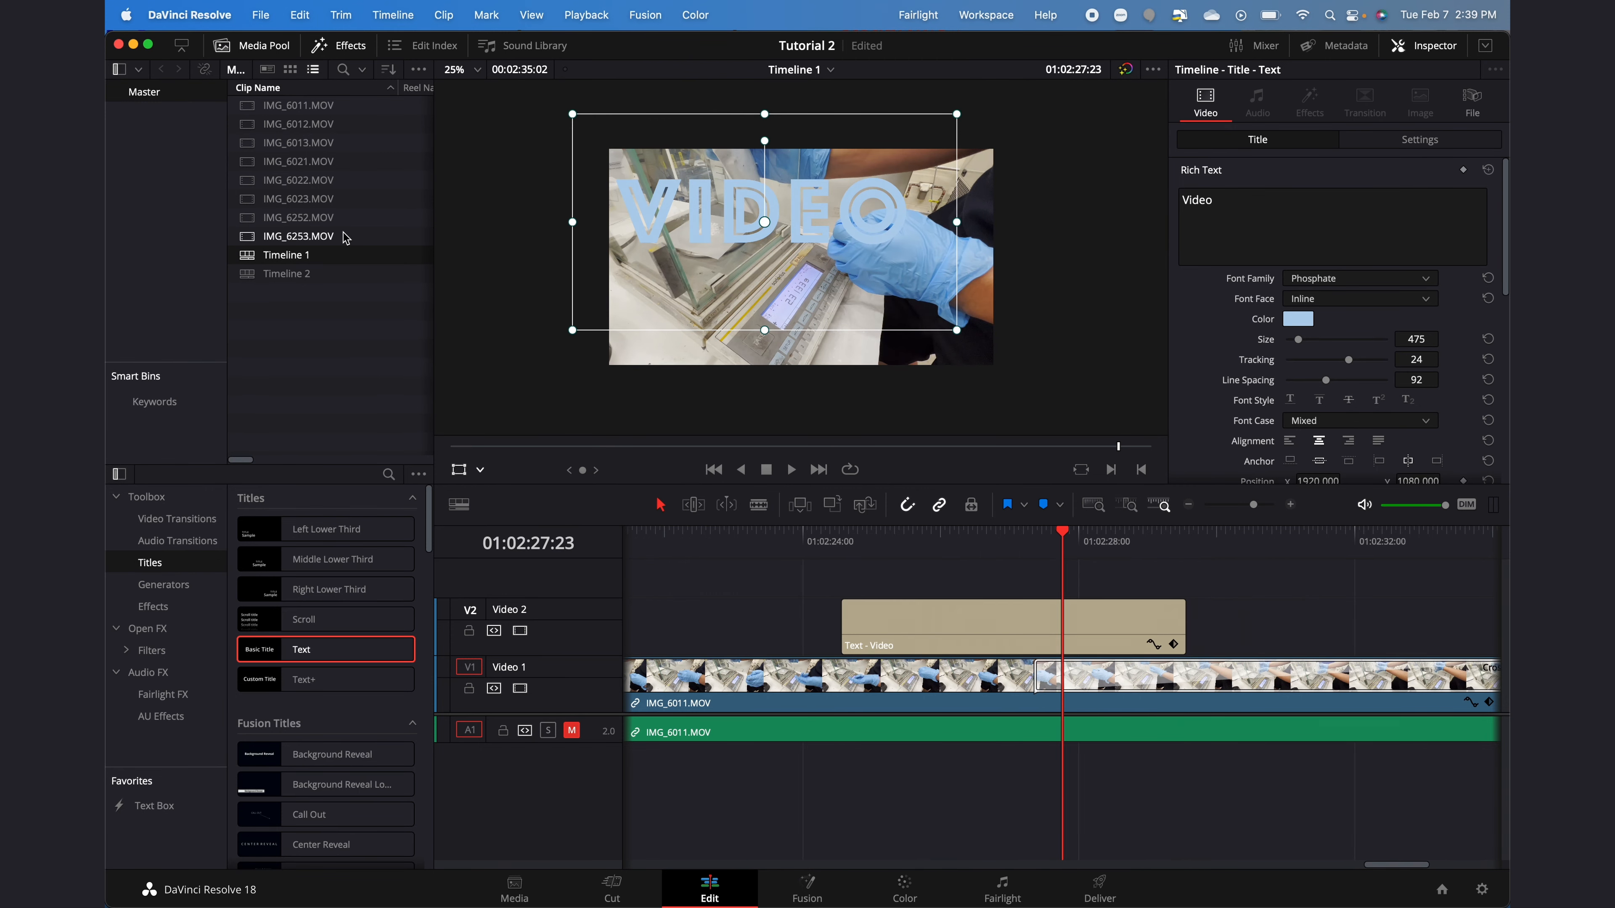
scroll(333, 299, right, 1)
scroll(335, 301, right, 5)
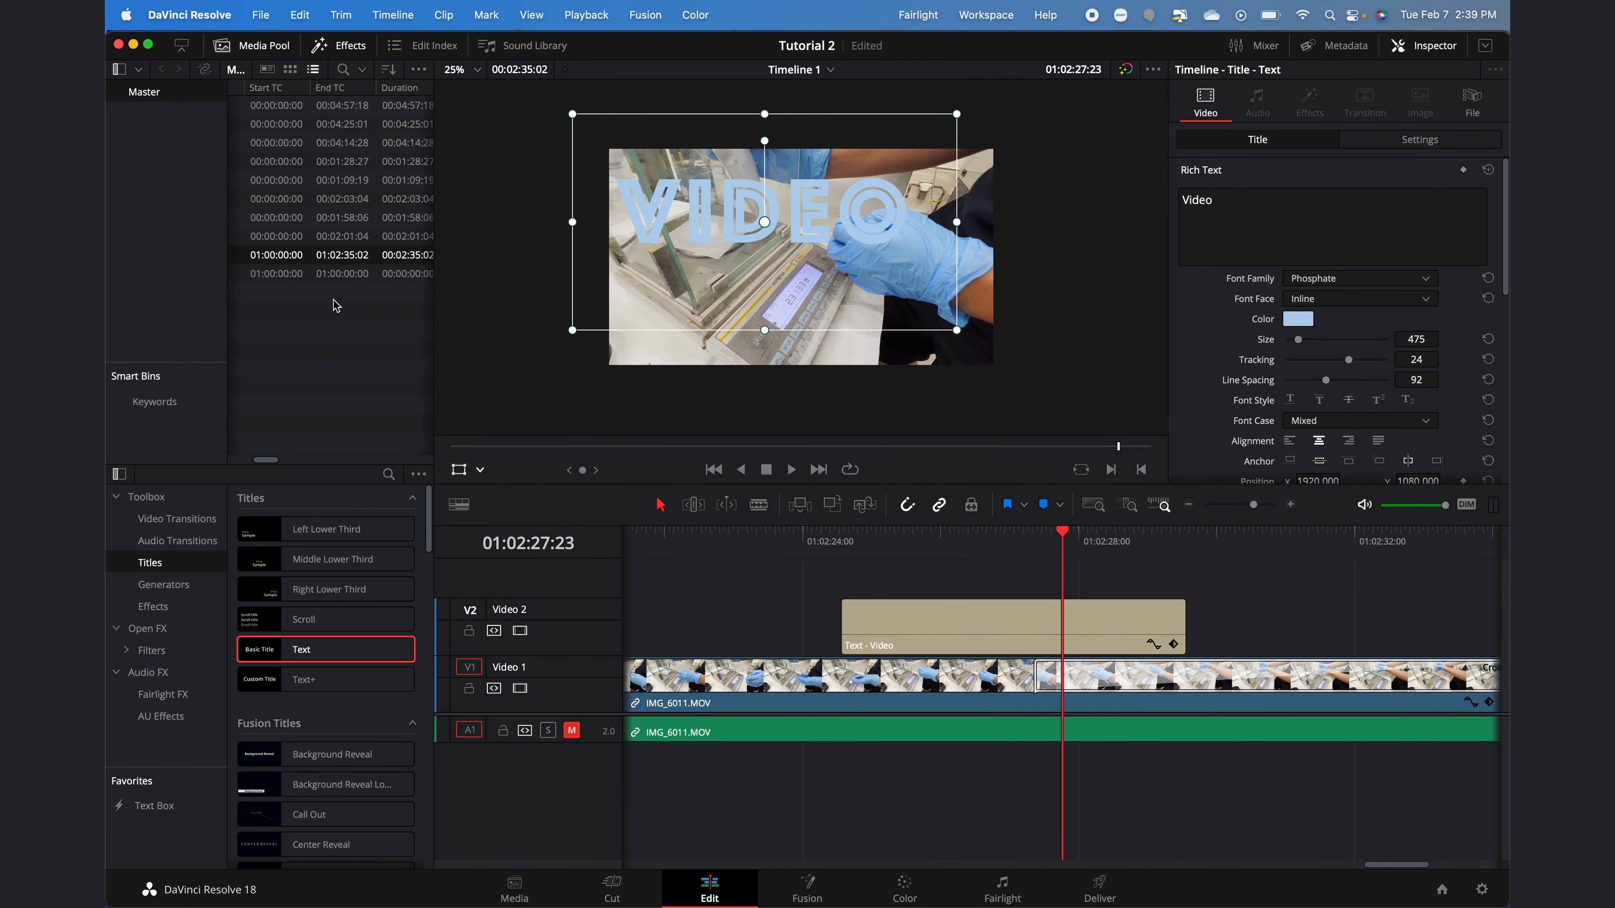
scroll(351, 191, right, 4)
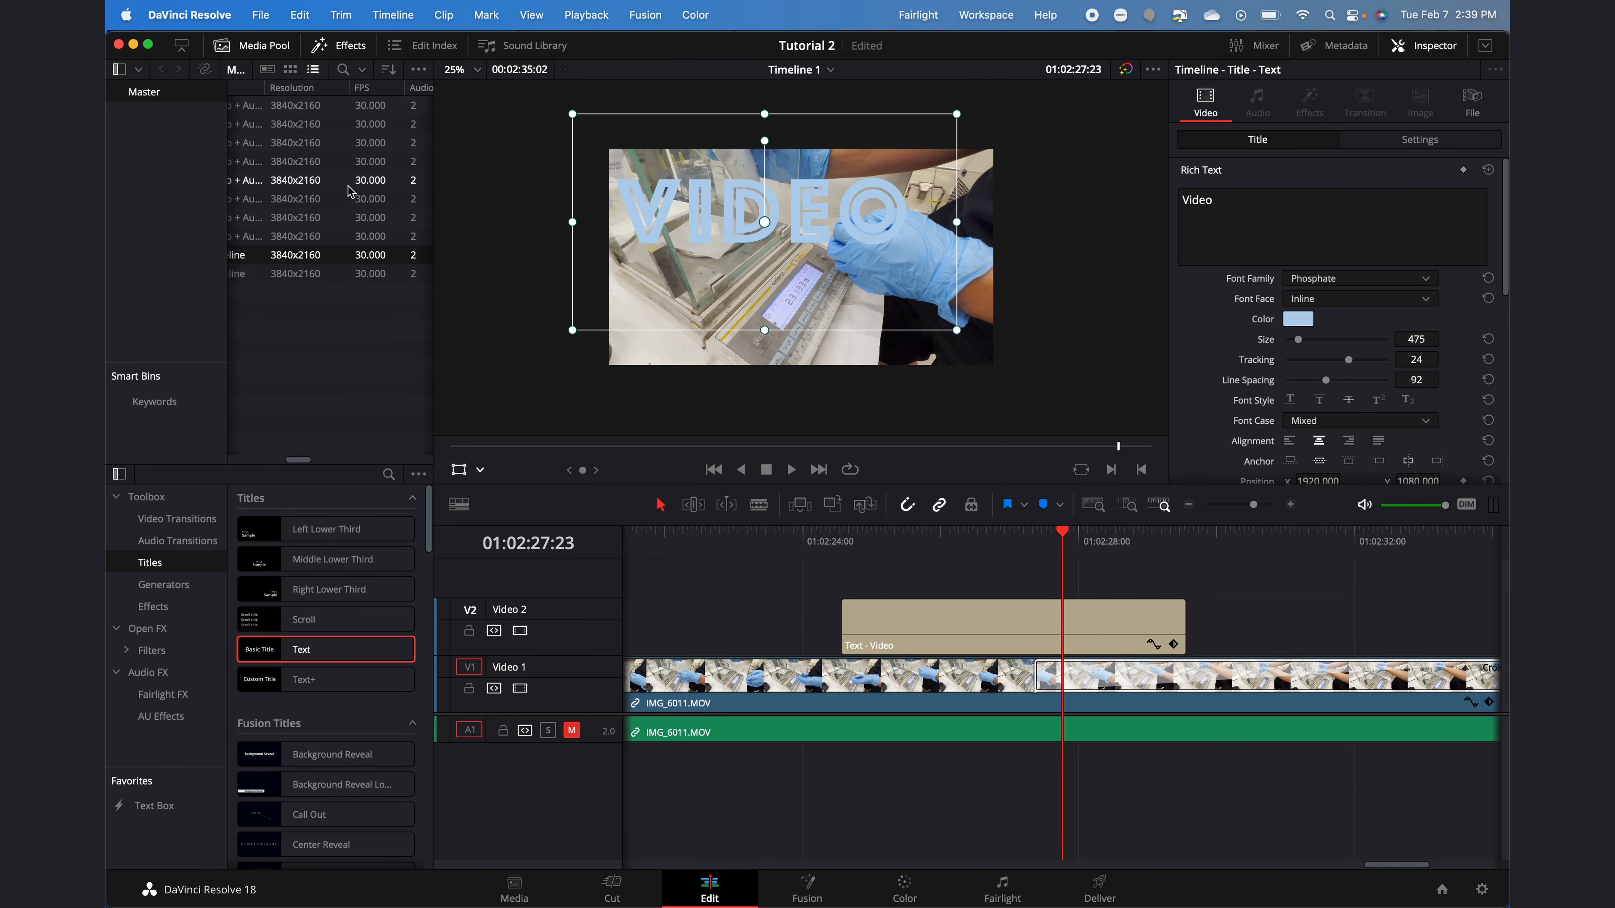
scroll(380, 255, right, 3)
scroll(380, 254, right, 4)
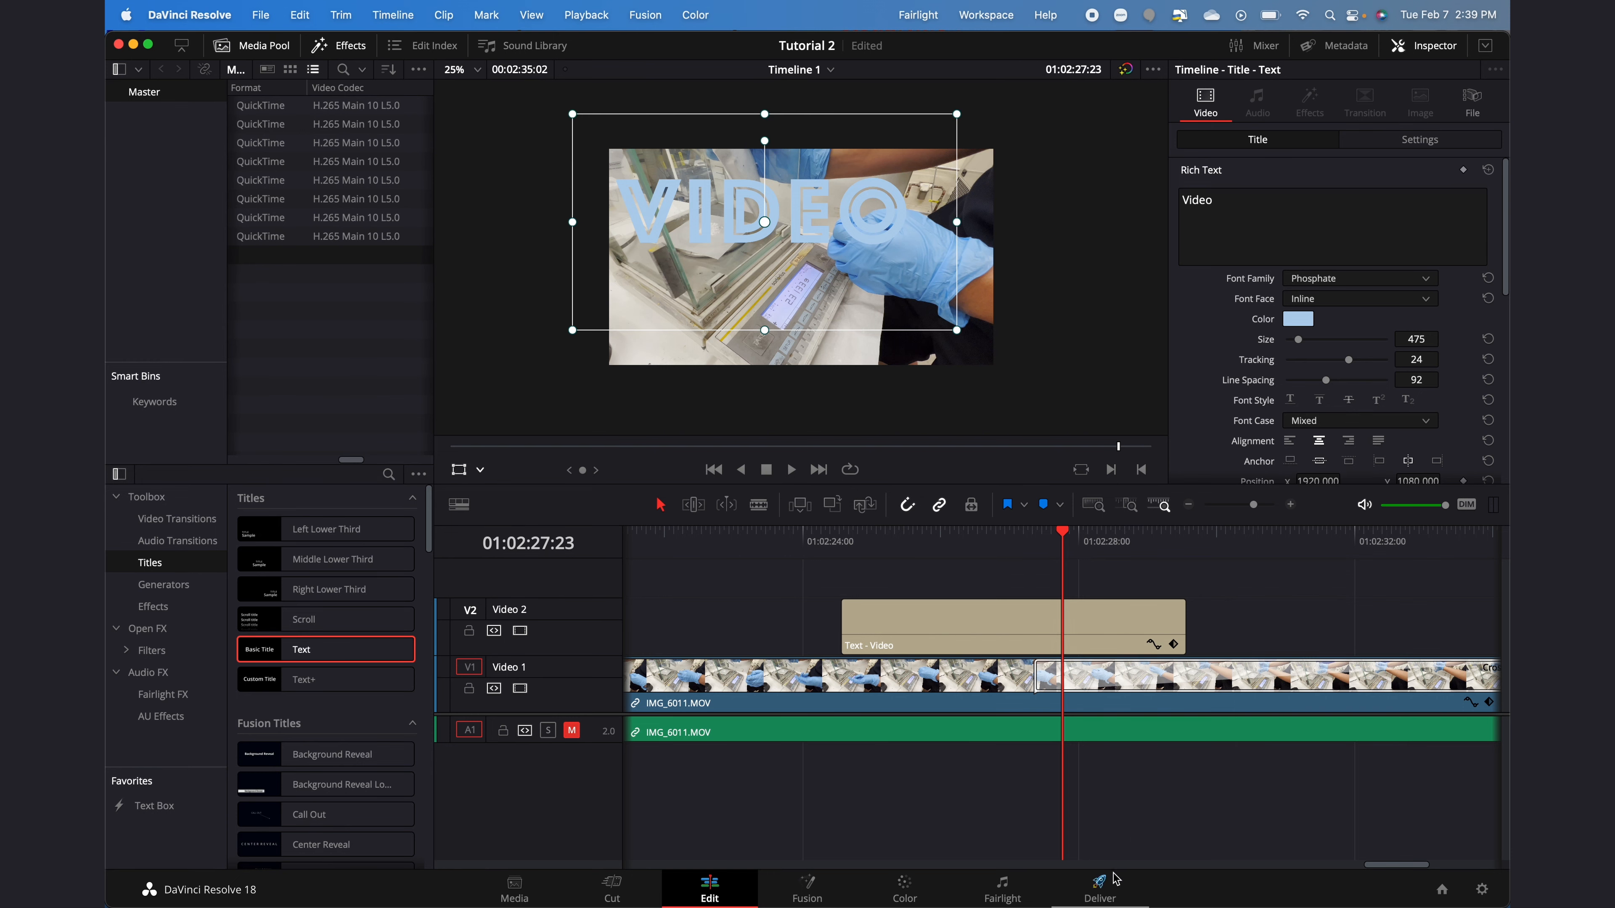
Step: Choose the H.265 Master render preset on the Deliver page and check the output location and file name
click(1099, 889)
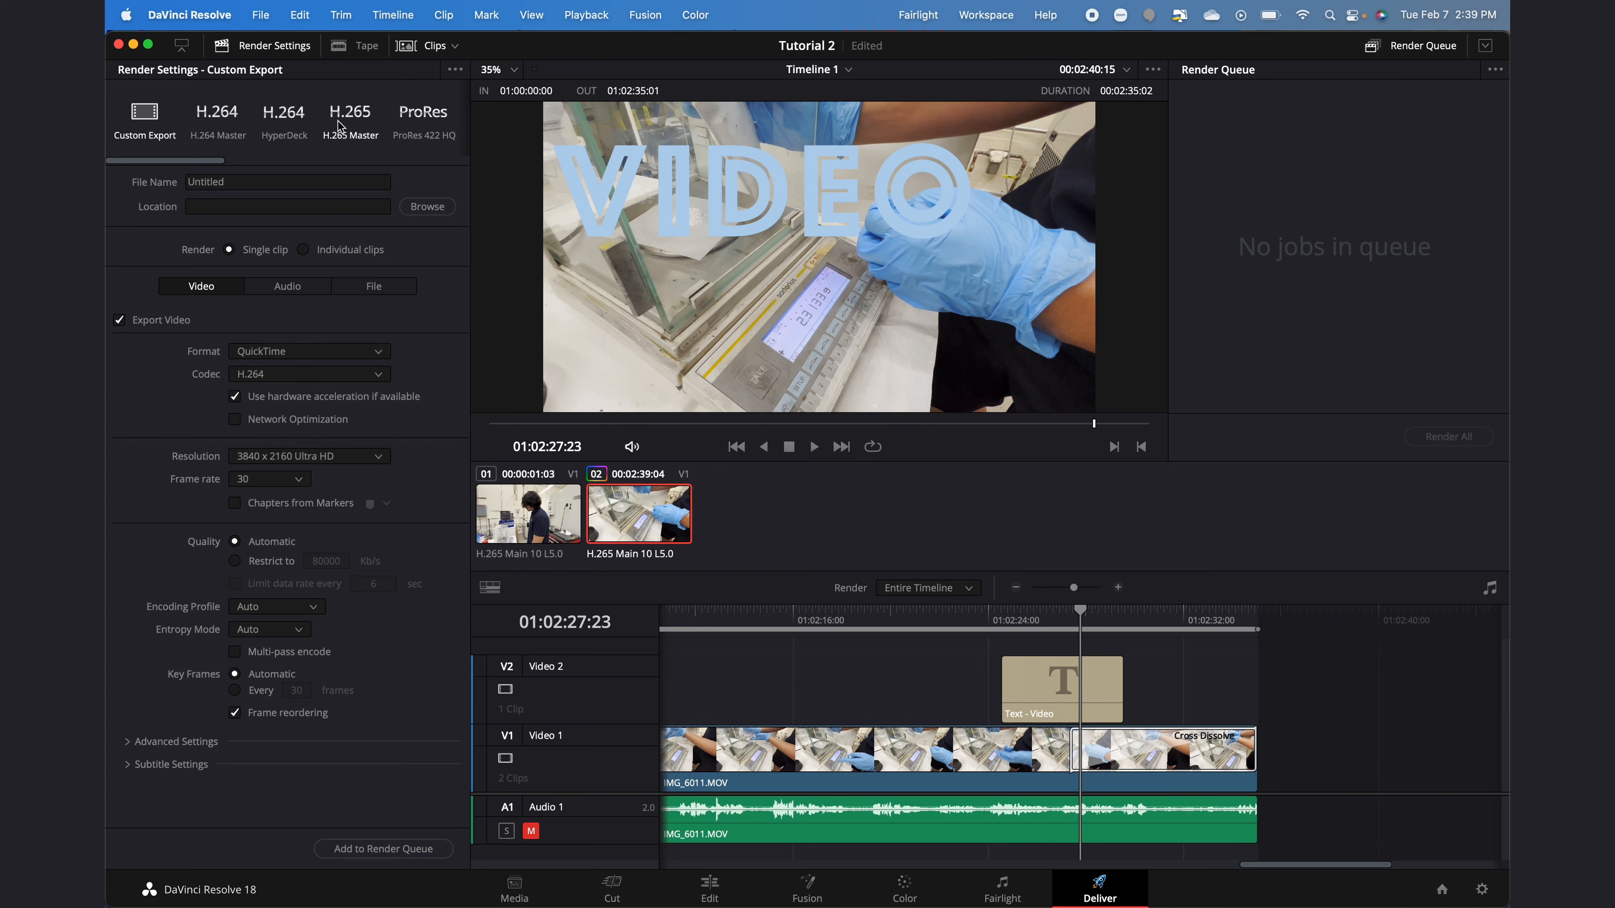
click(348, 120)
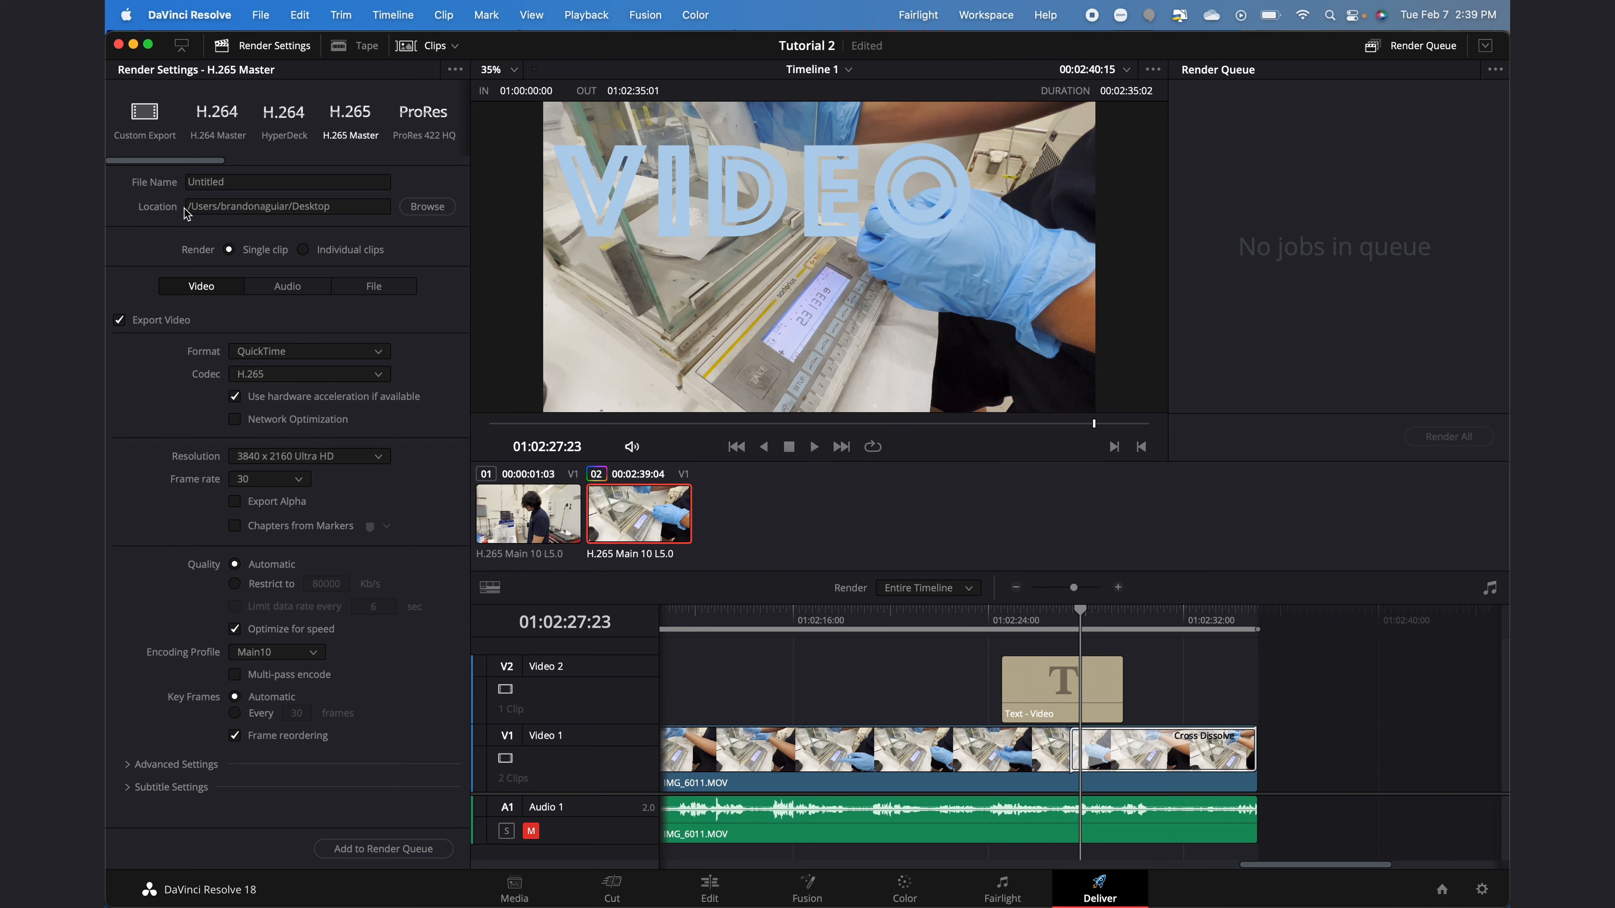
drag(190, 211, 348, 199)
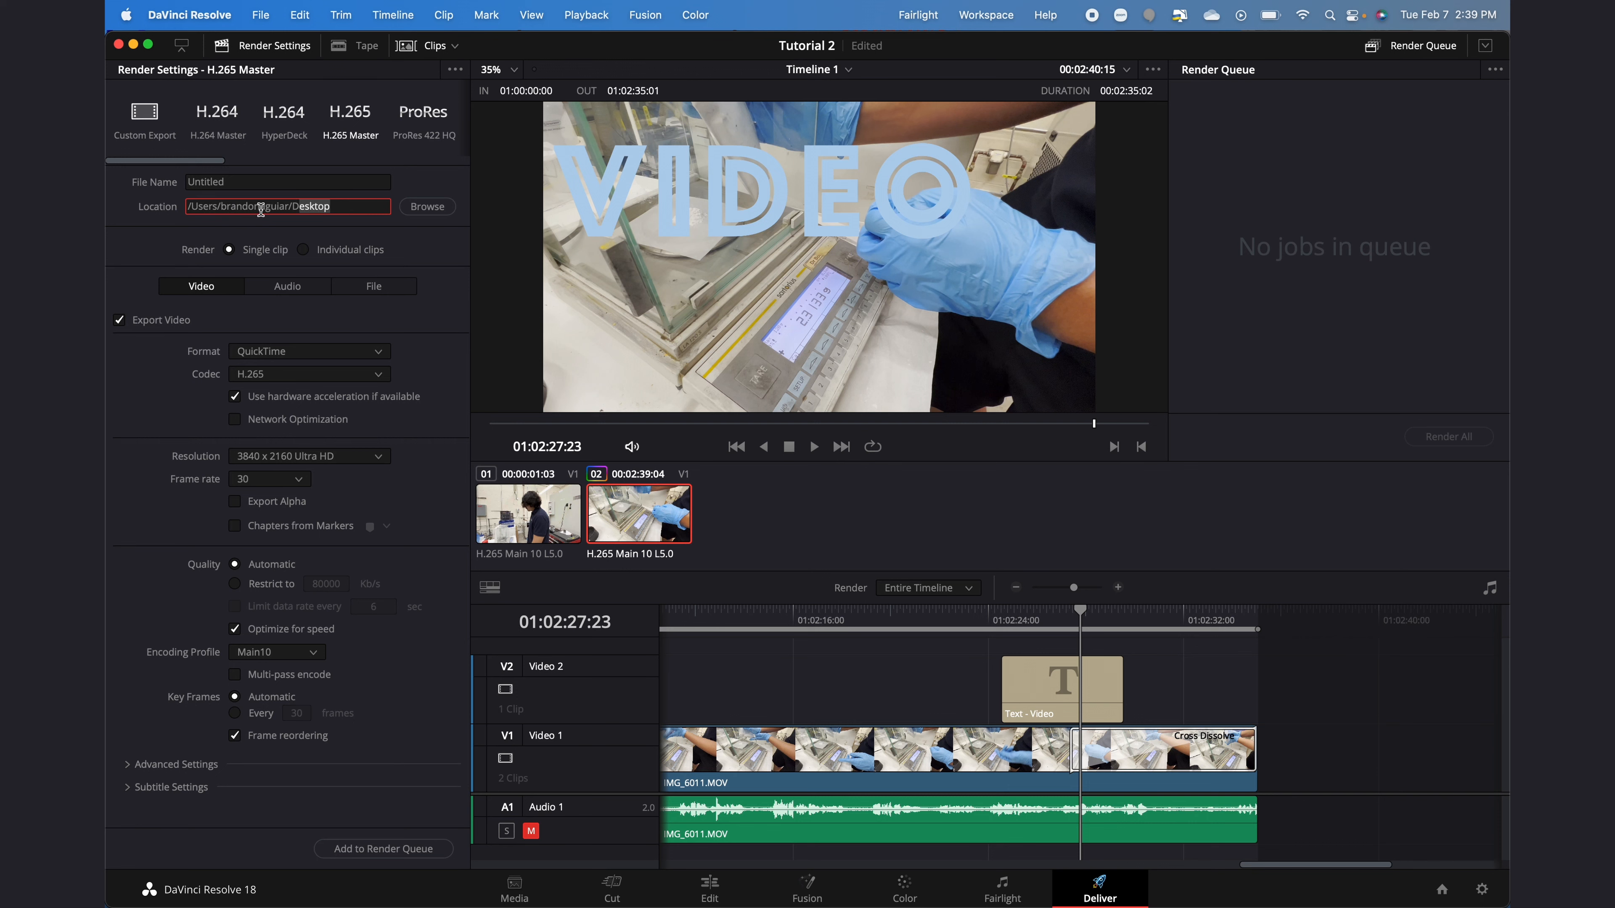
double_click(197, 180)
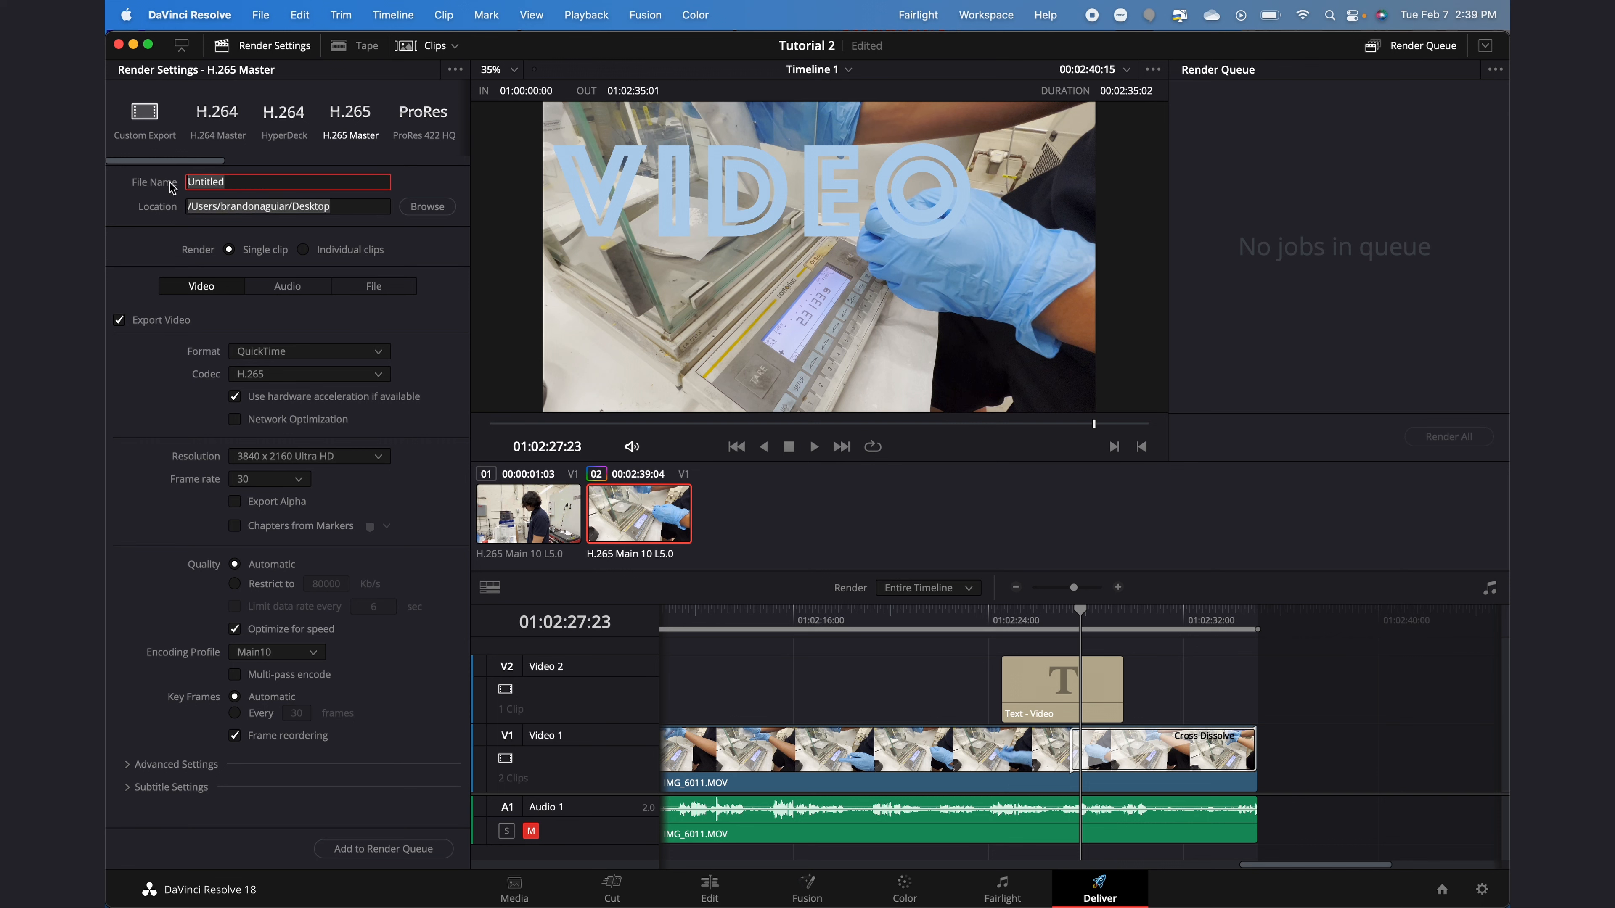
Step: Review the render format and resolution options, then add the timeline to the render queue
click(302, 353)
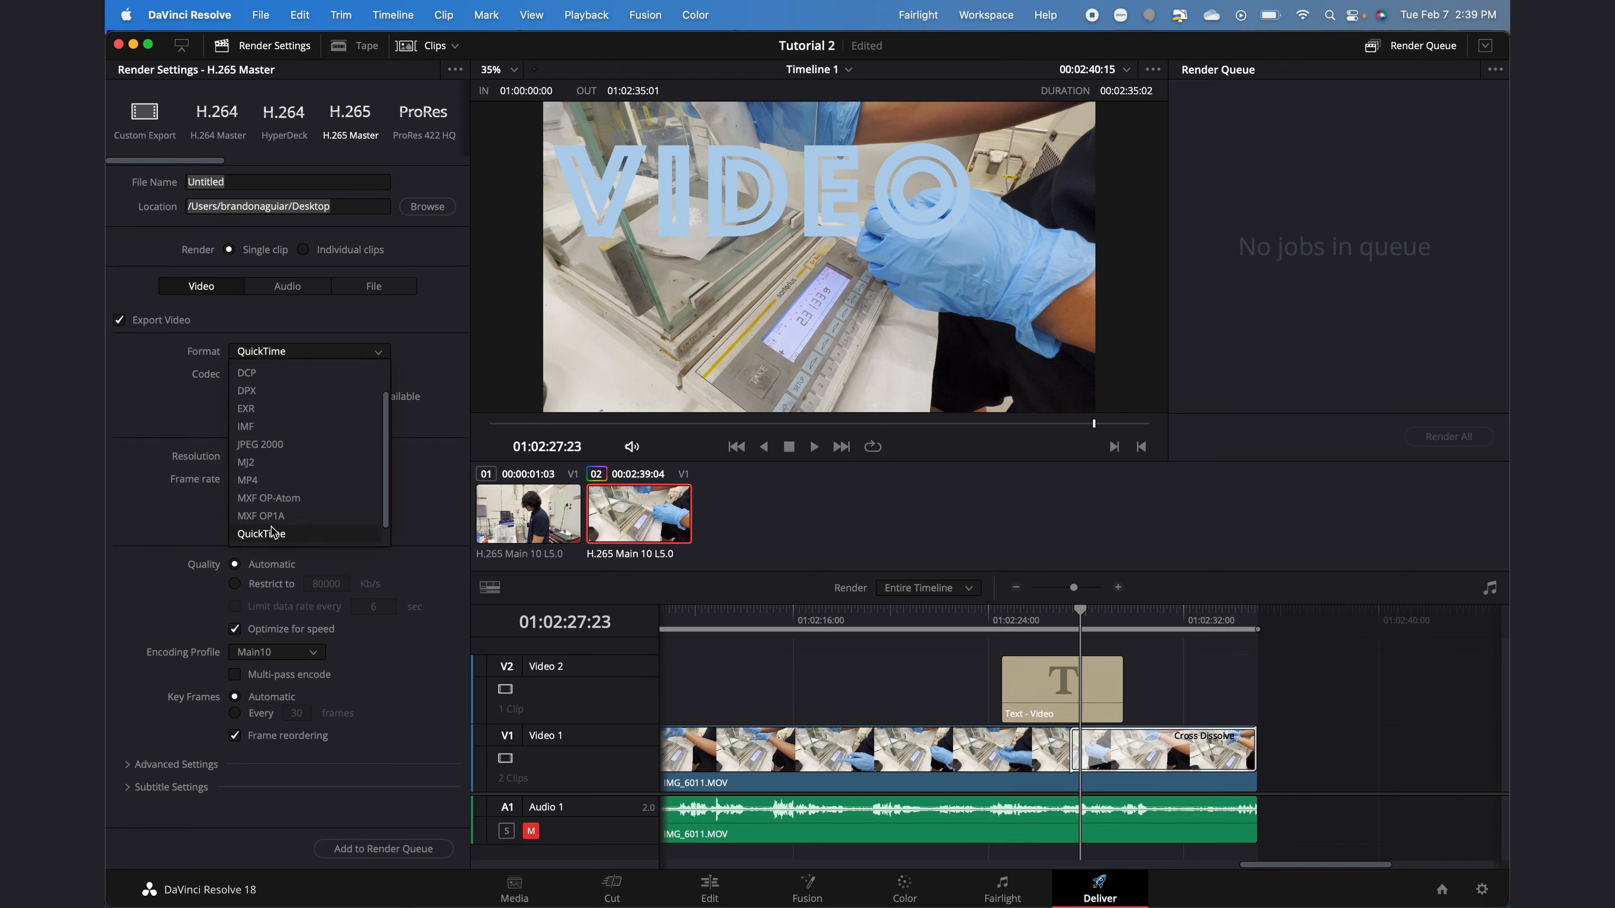
click(436, 347)
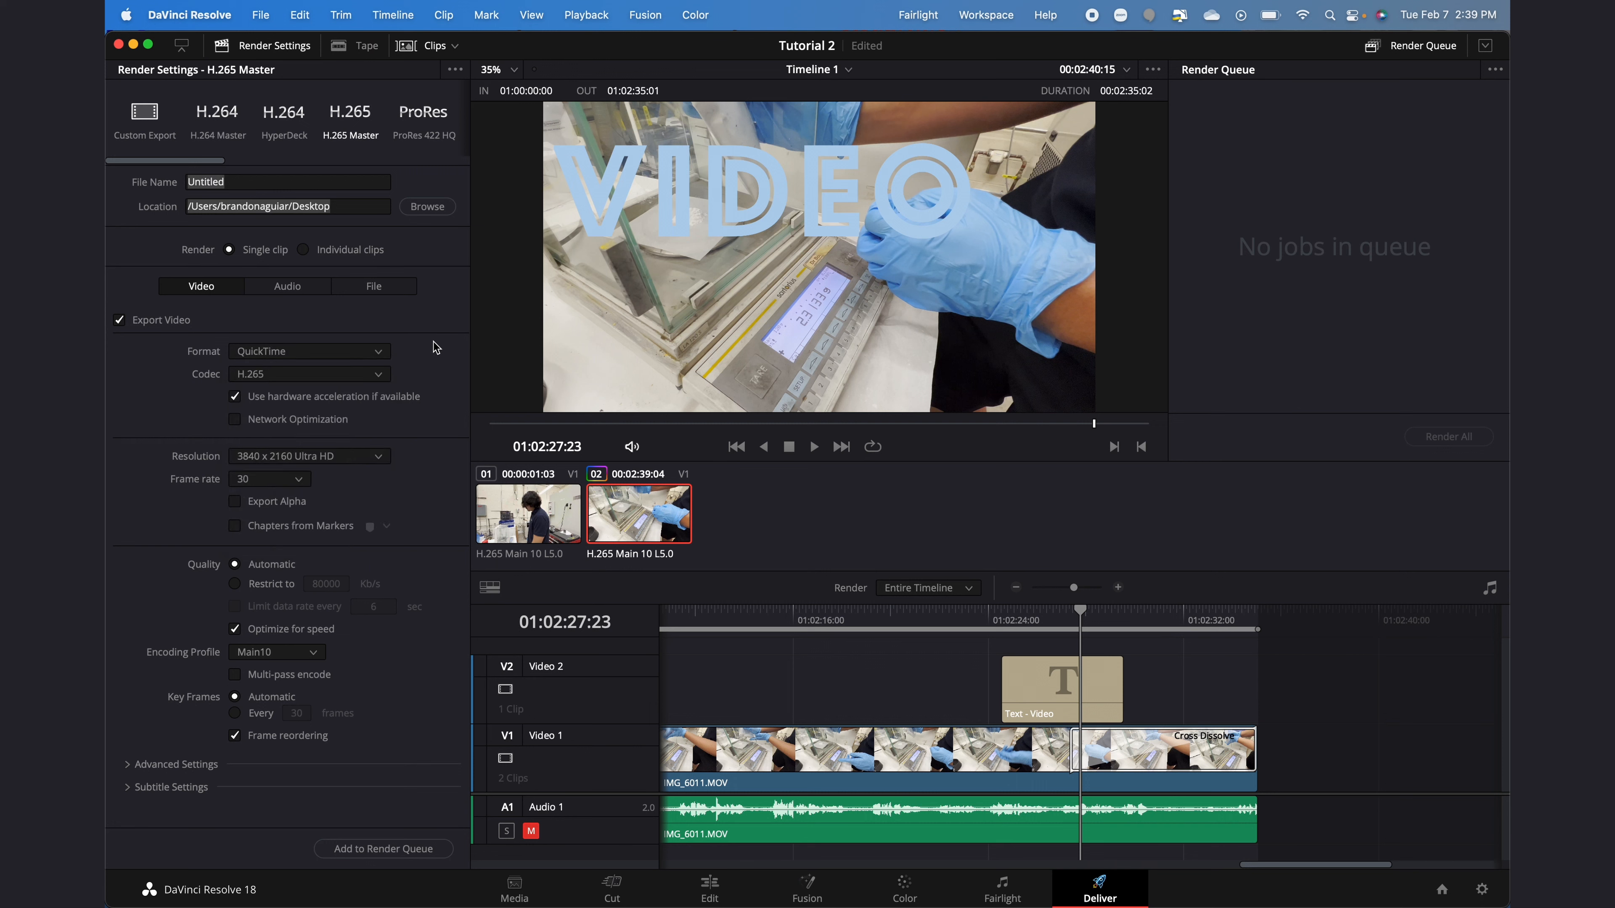
click(375, 456)
scroll(331, 573, up, 3)
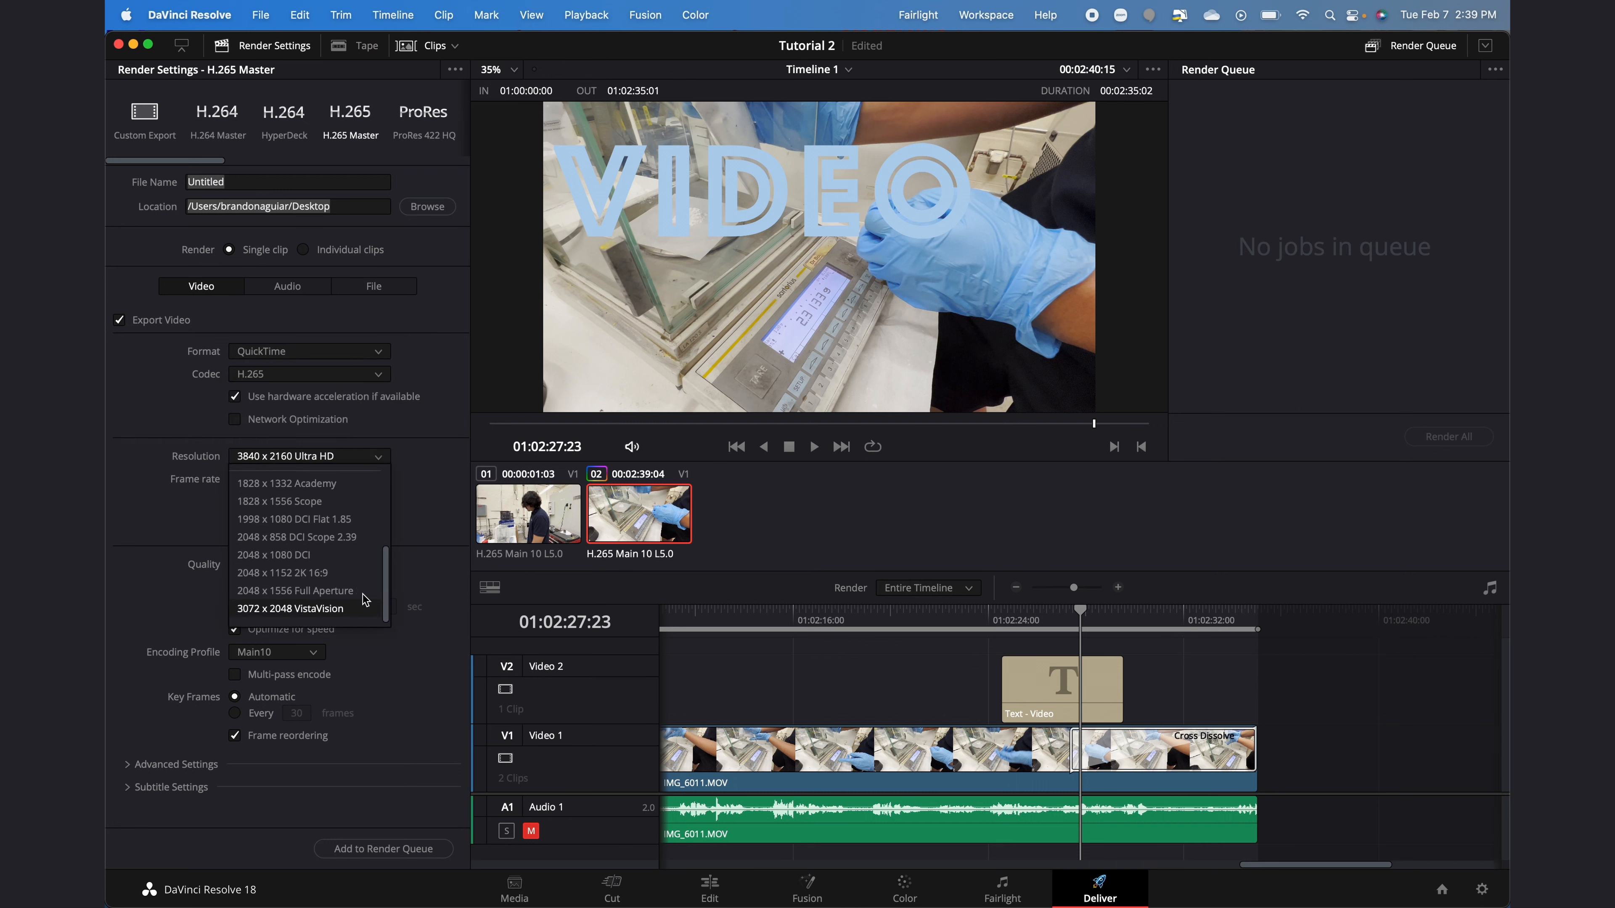
click(418, 512)
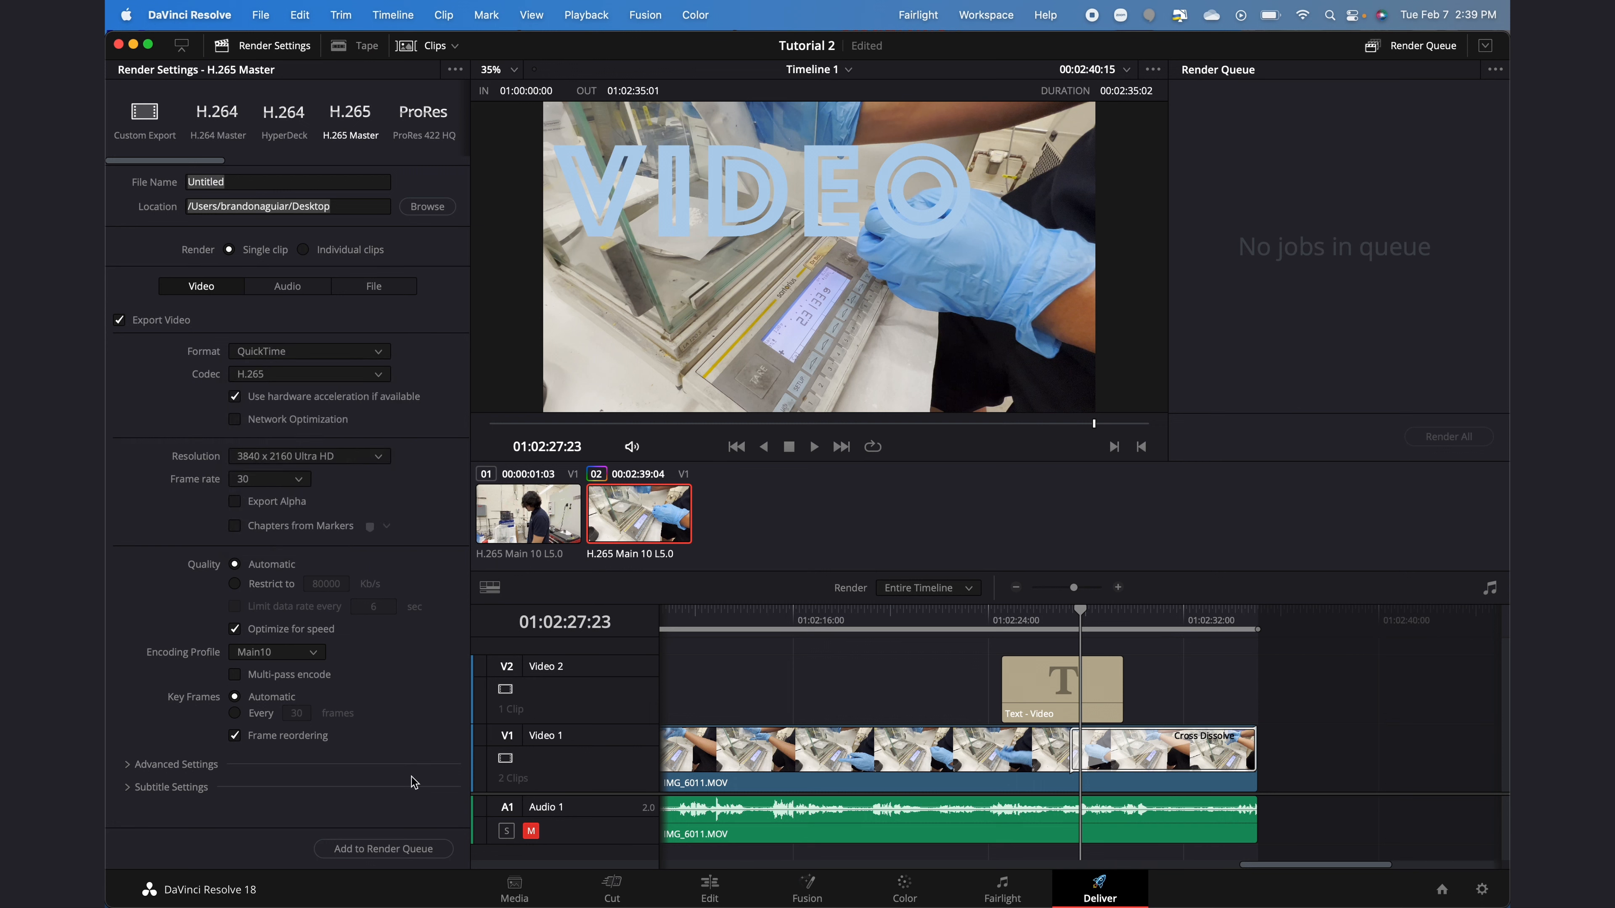
click(387, 858)
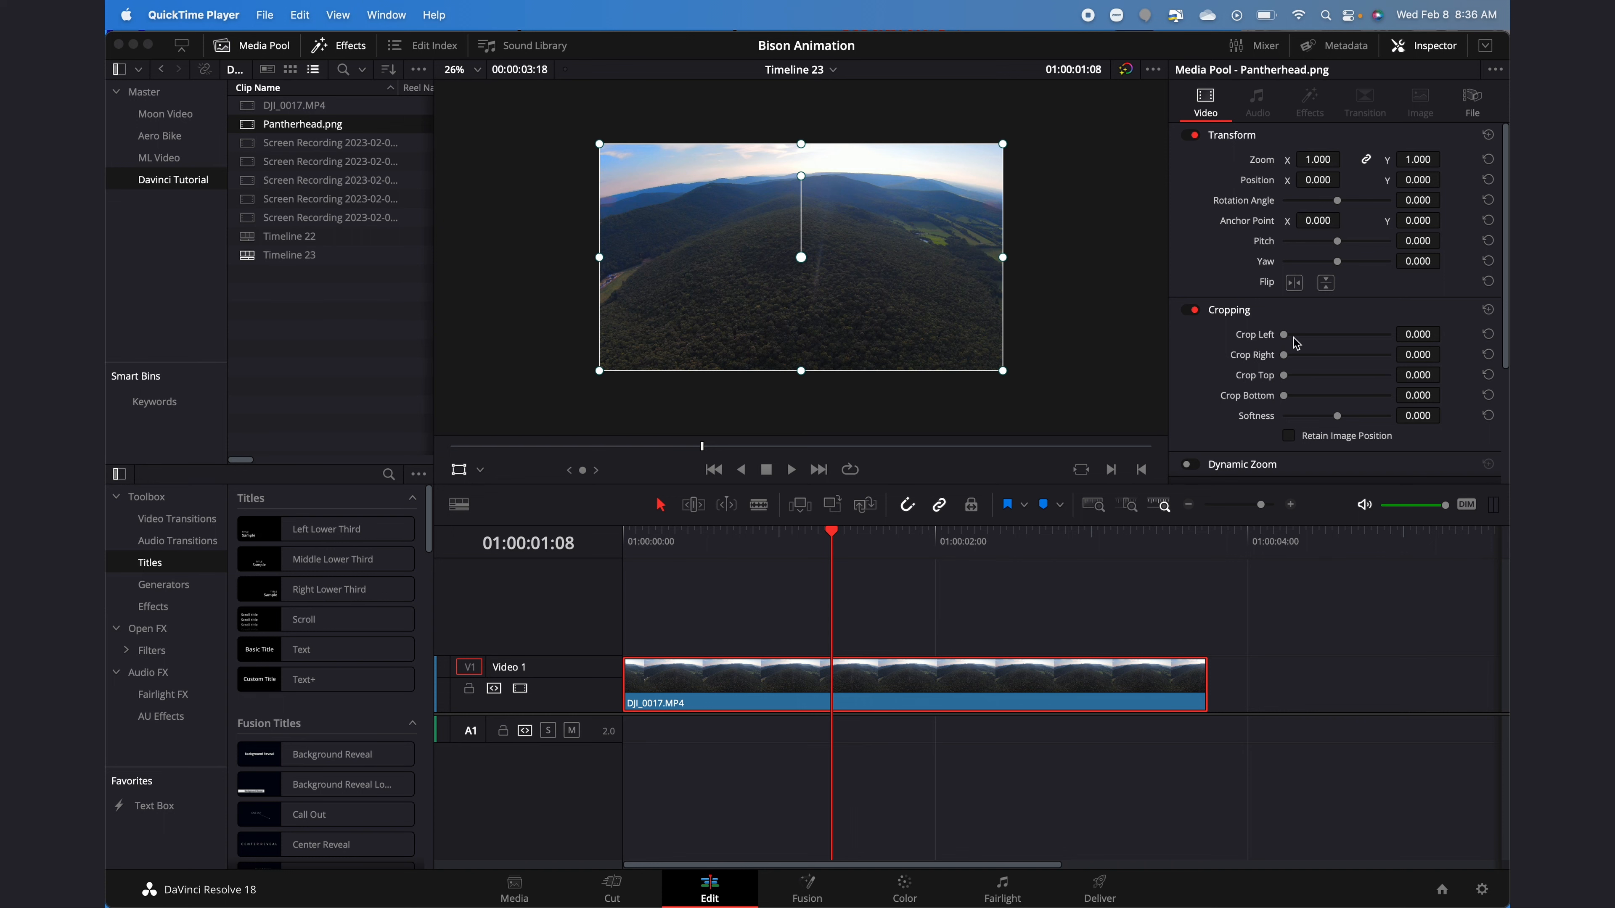
Step: Select the DJI_0017.MP4 clip in Timeline 23 and expand its Stabilization settings
click(1256, 373)
scroll(1322, 322, down, 3)
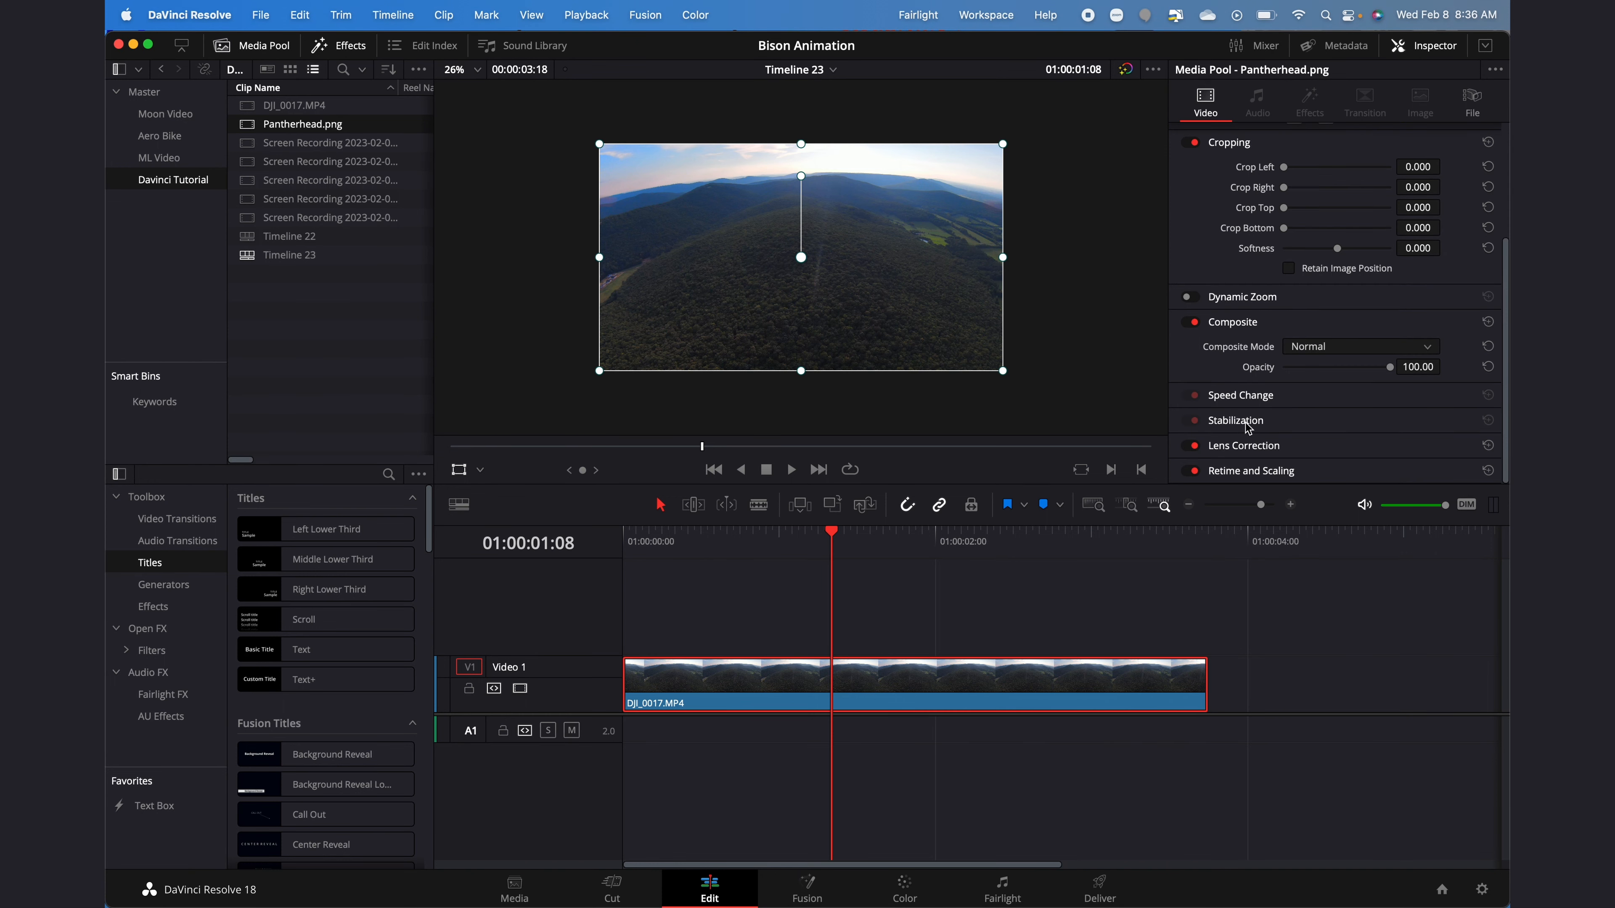
click(1267, 424)
scroll(1270, 425, down, 3)
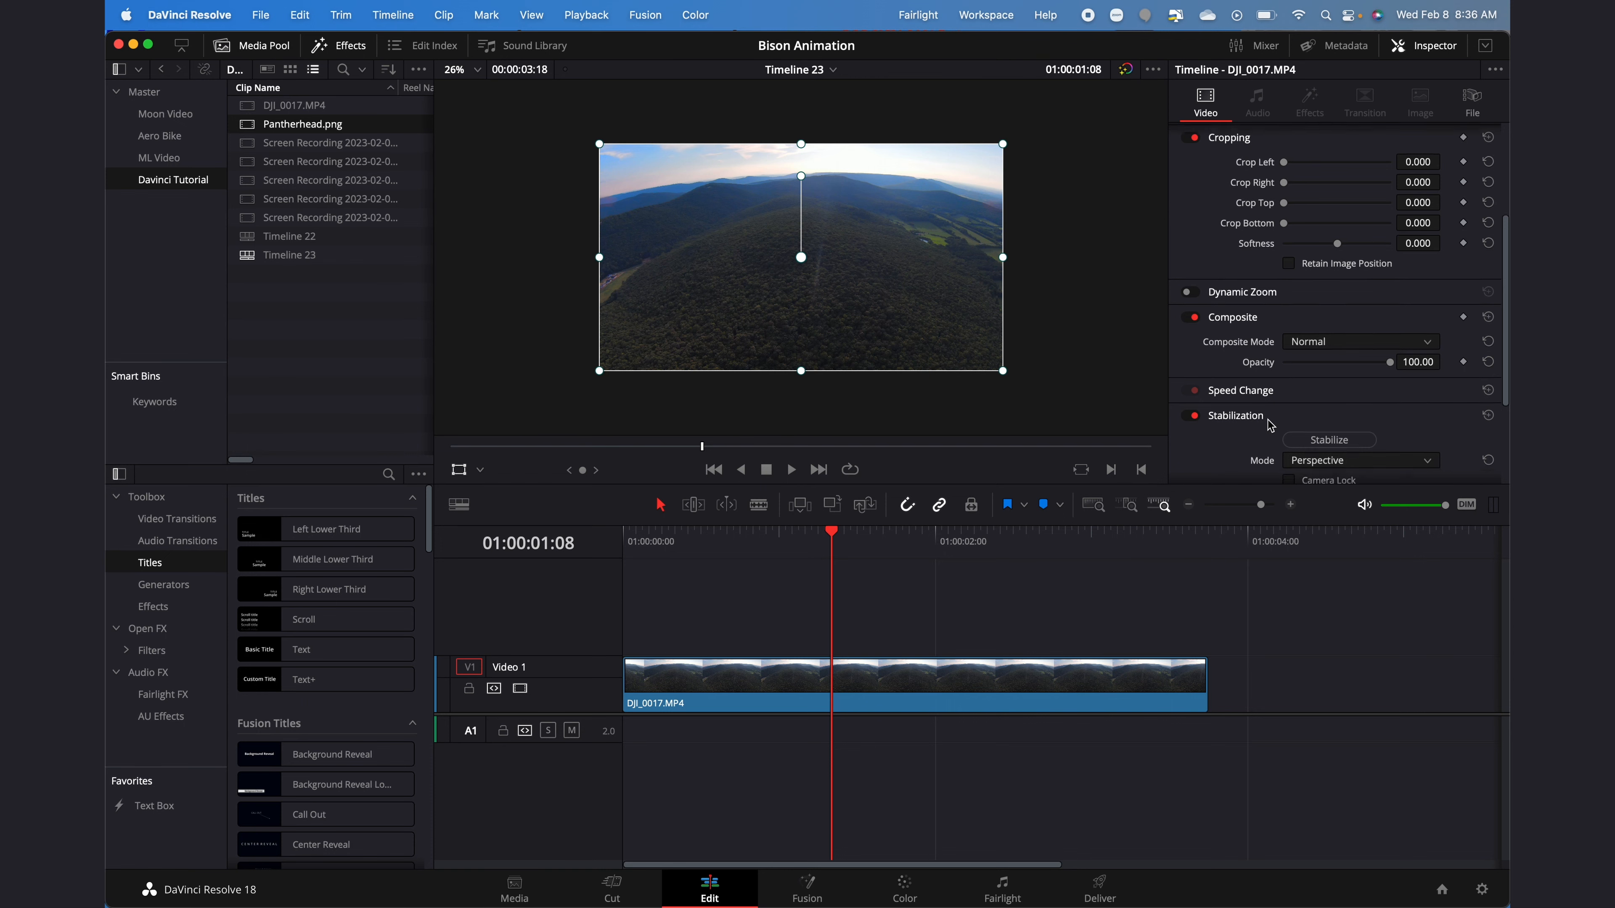
click(1074, 682)
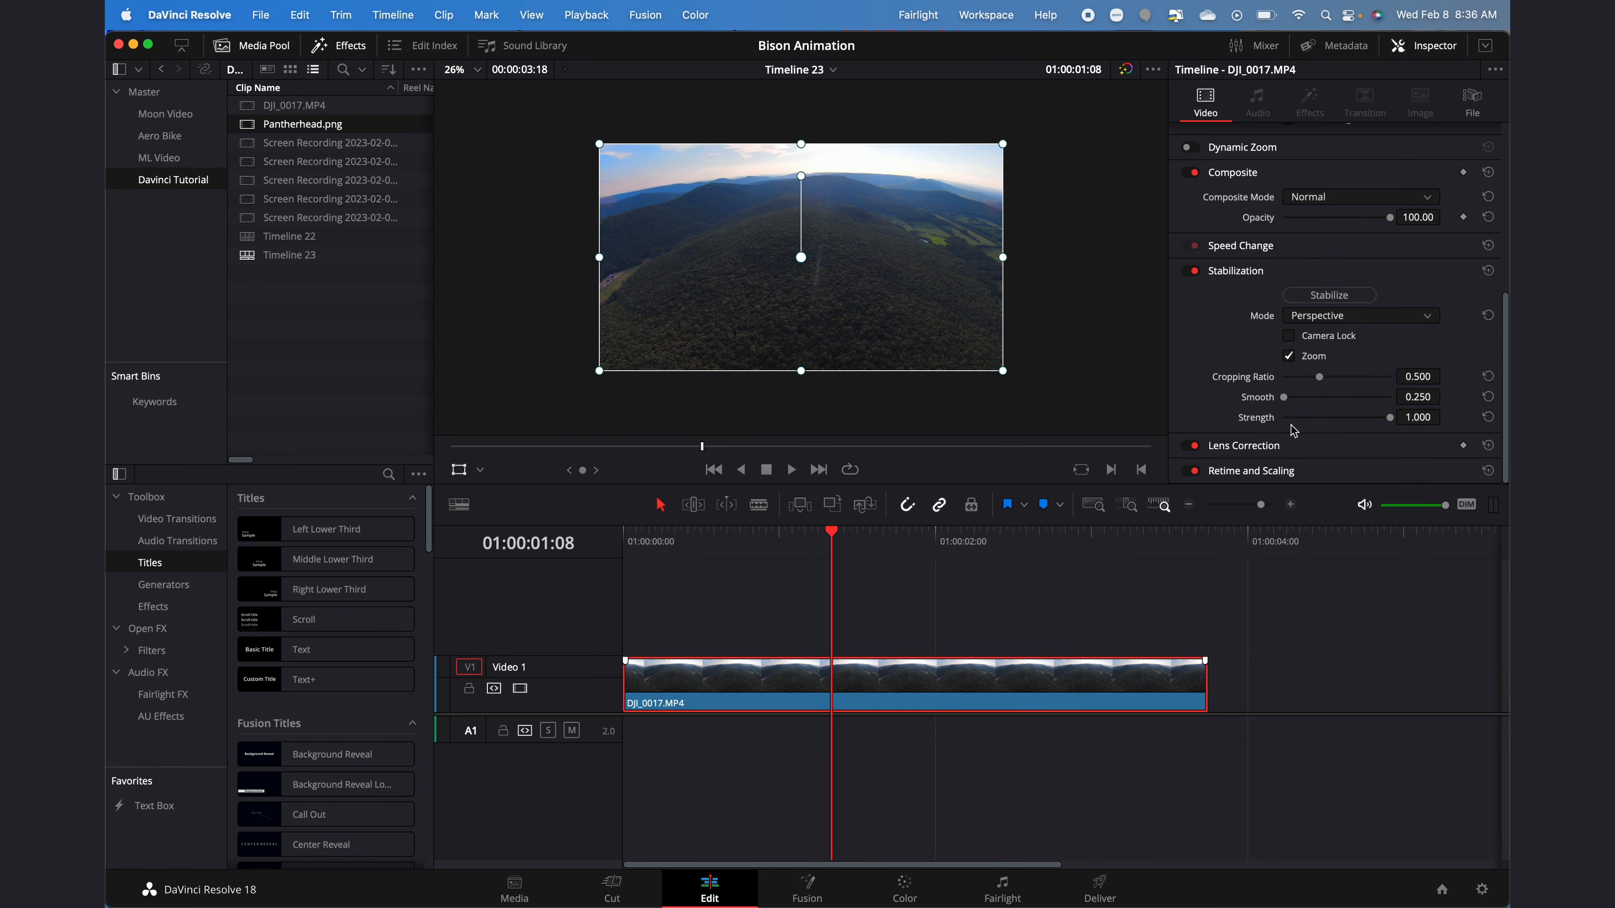
Step: Try the Similarity stabilization mode, switch back to Perspective, and enable Camera Lock for the clip
click(1324, 316)
click(1315, 355)
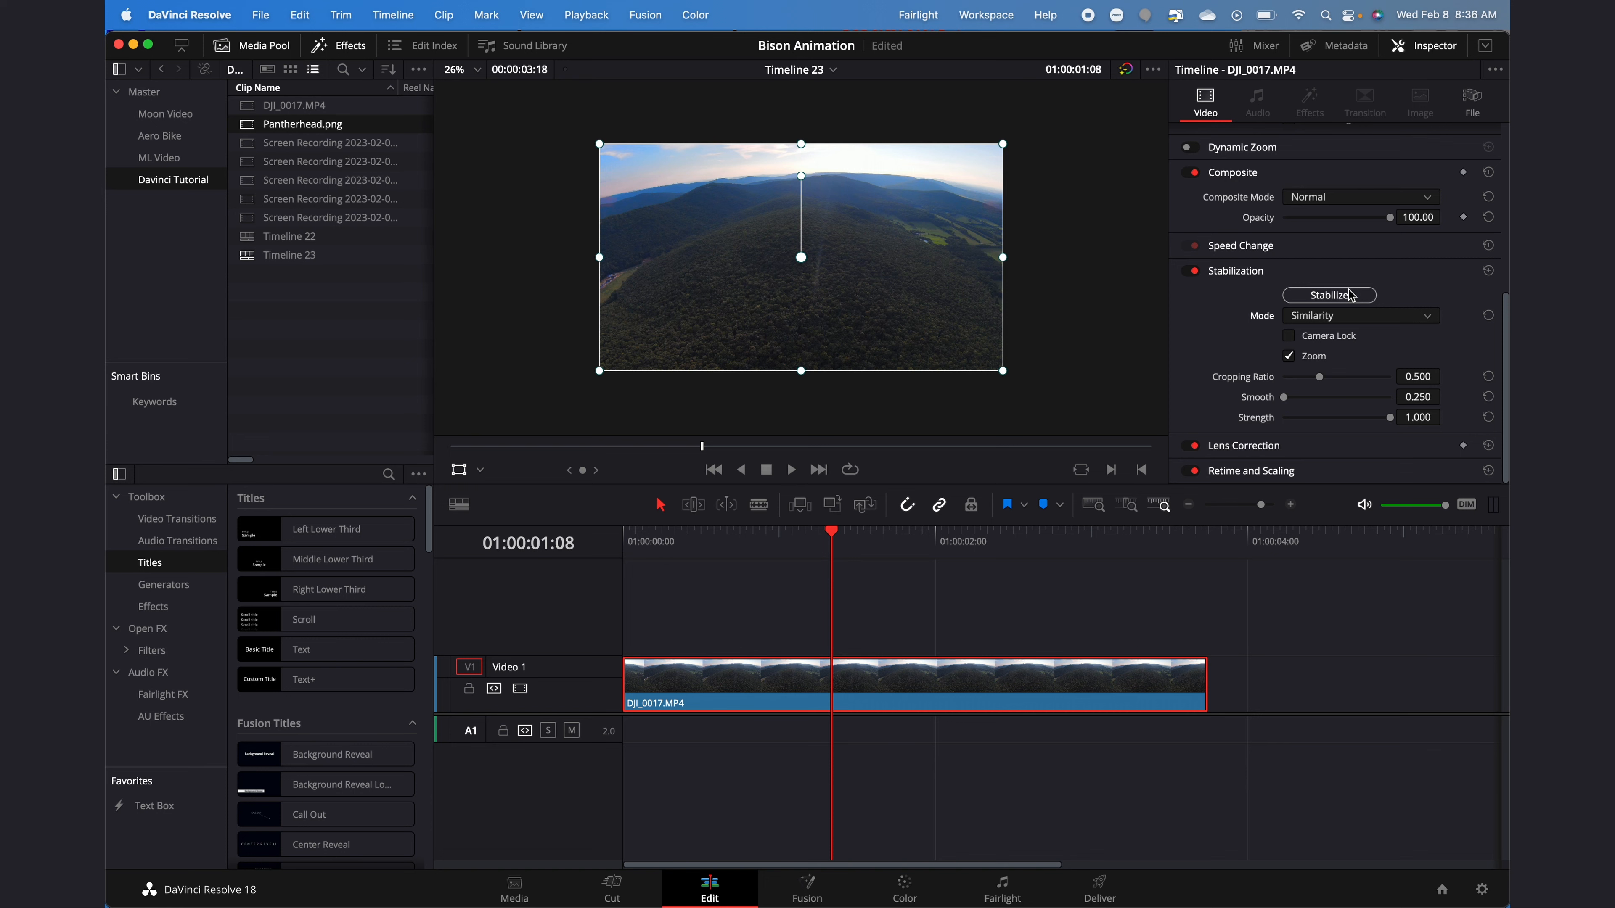
click(1342, 317)
click(1332, 333)
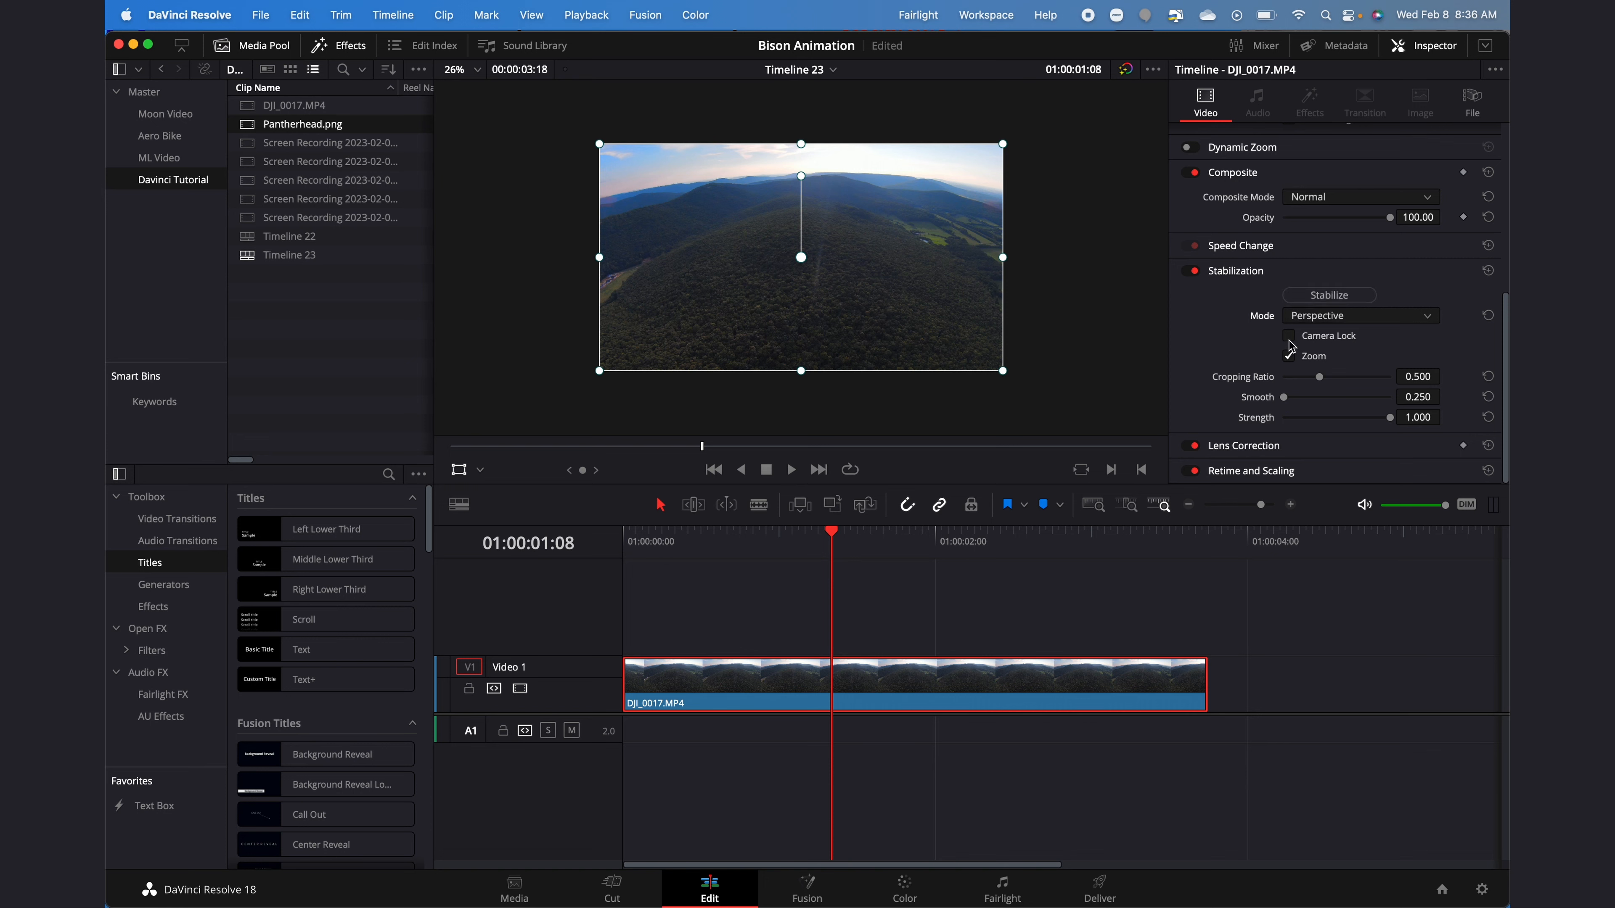
click(1288, 338)
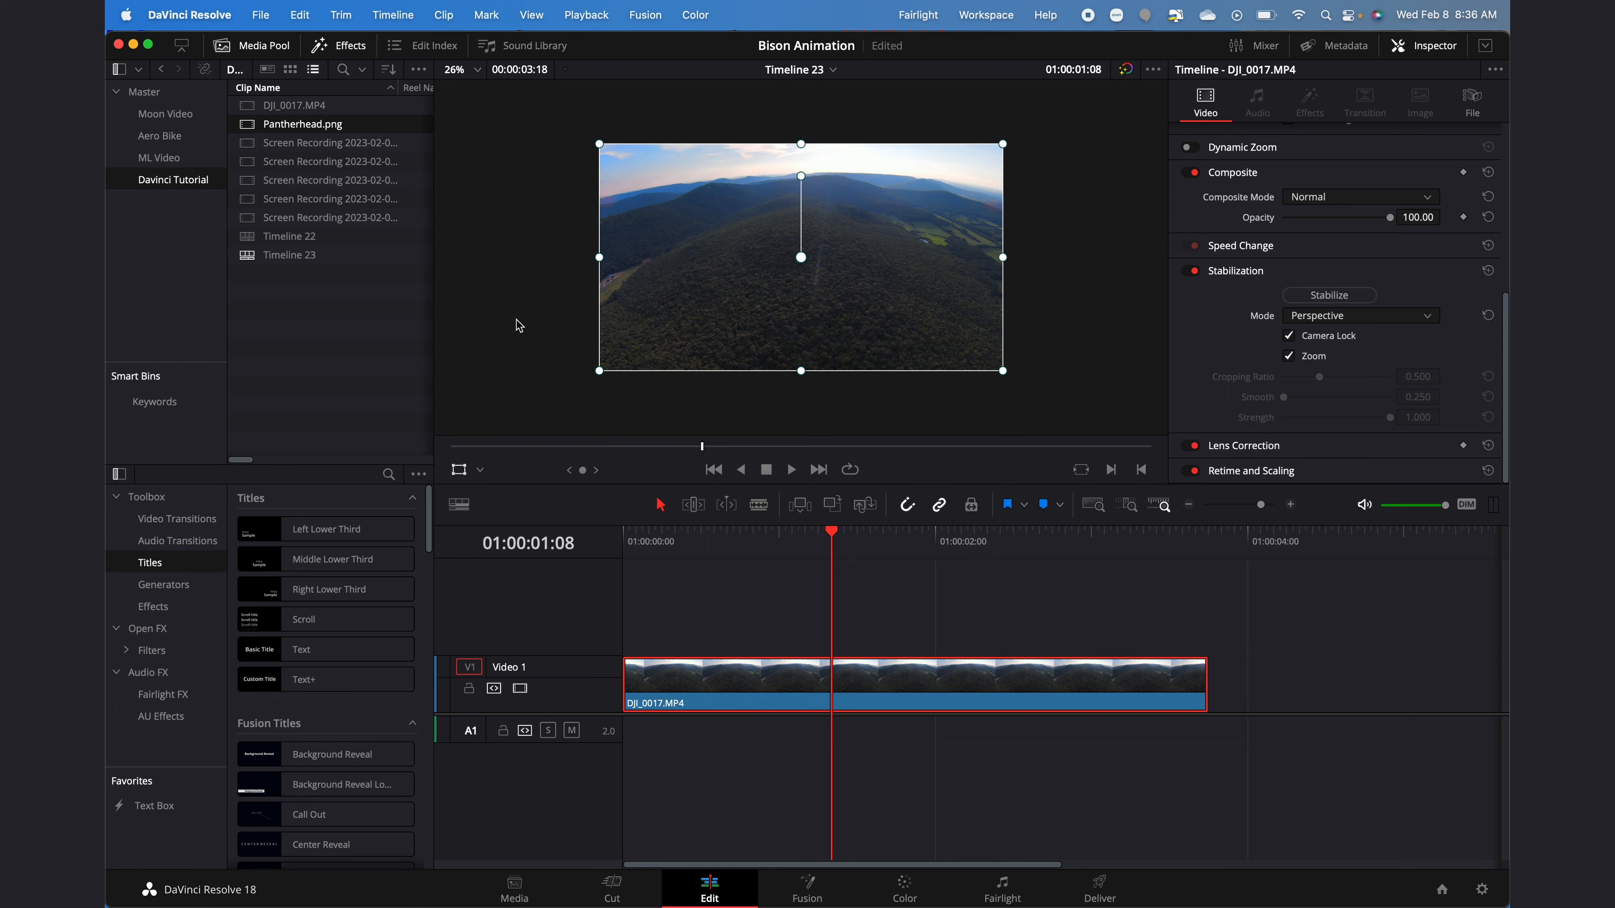
Step: Place Pantherhead.png on the Video 2 track above the DJI_0017.MP4 clip and trim it to that clip's length
double_click(248, 126)
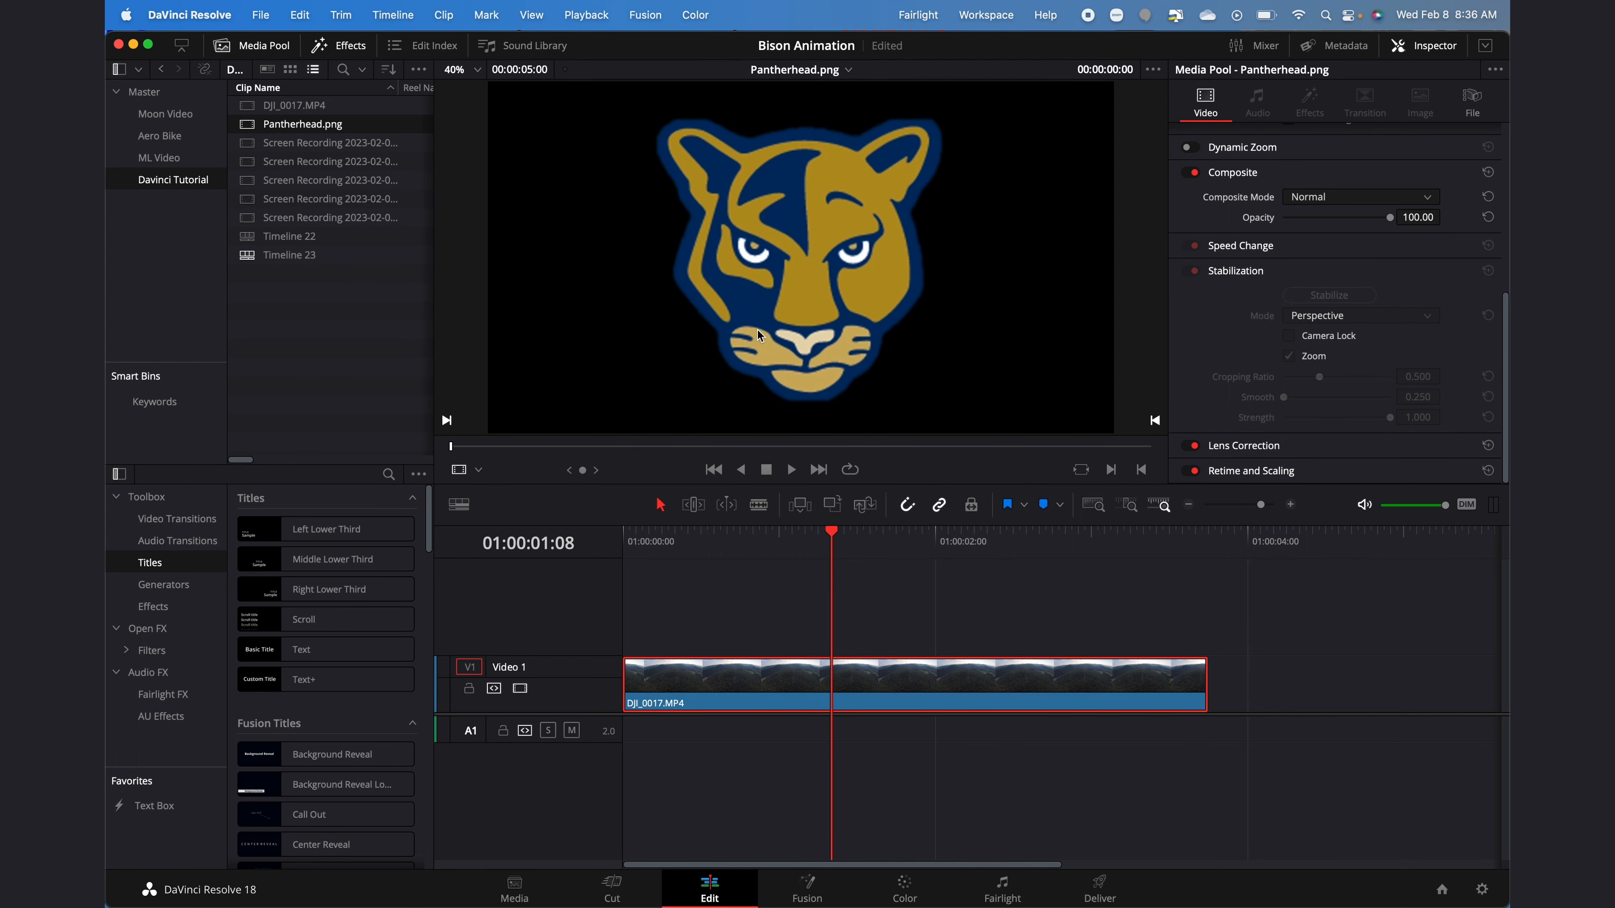
drag(835, 268, 835, 631)
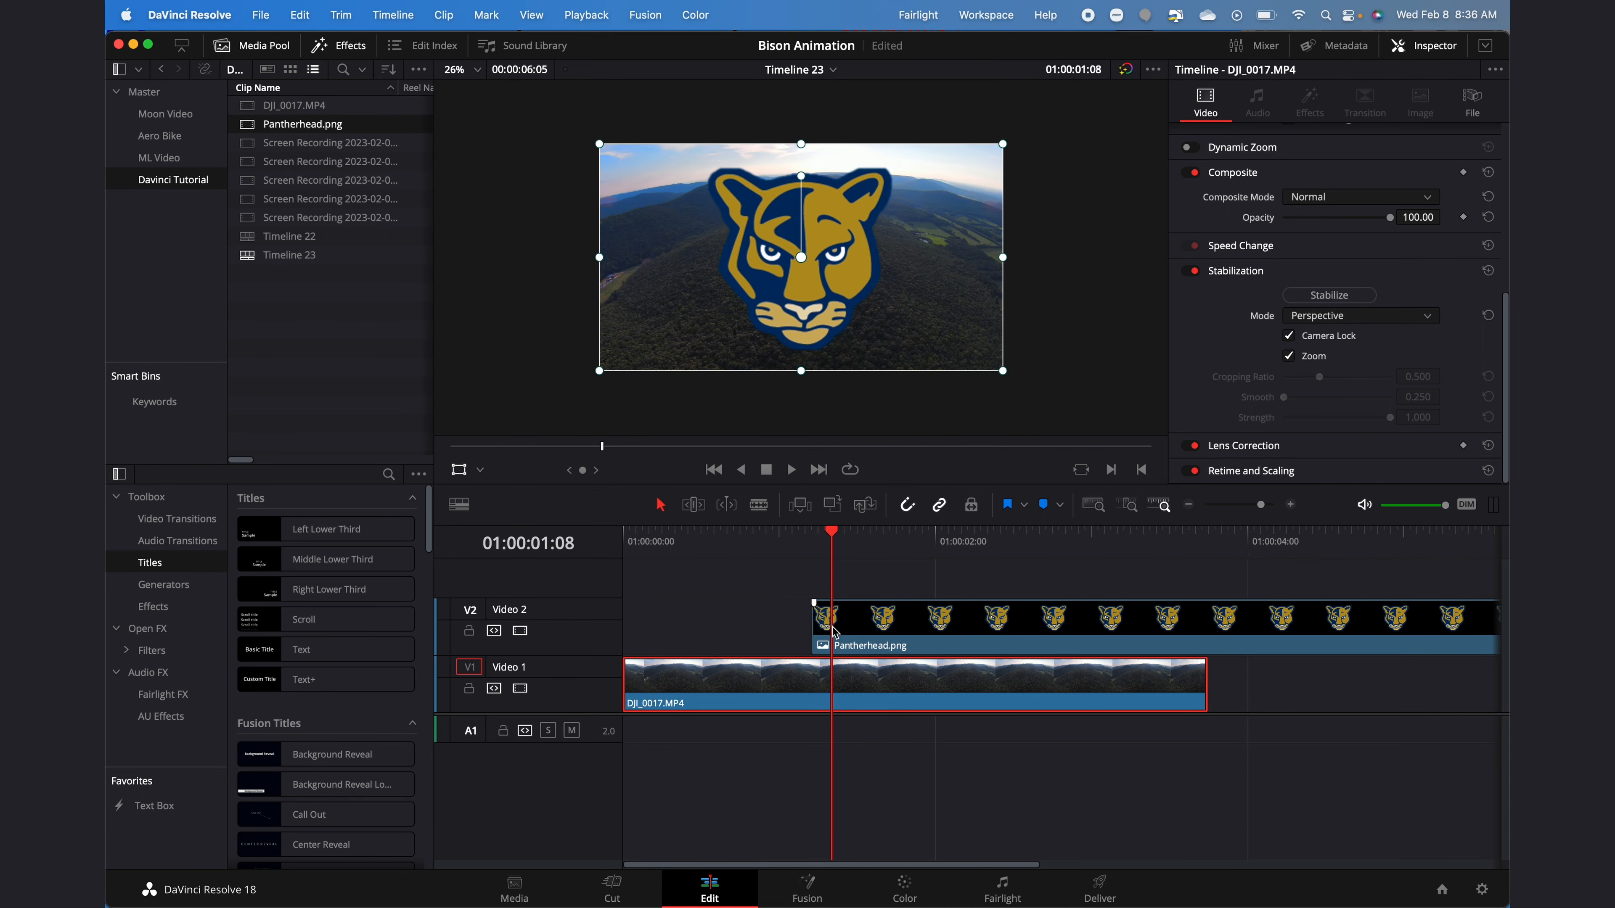
click(1188, 504)
drag(818, 622, 770, 620)
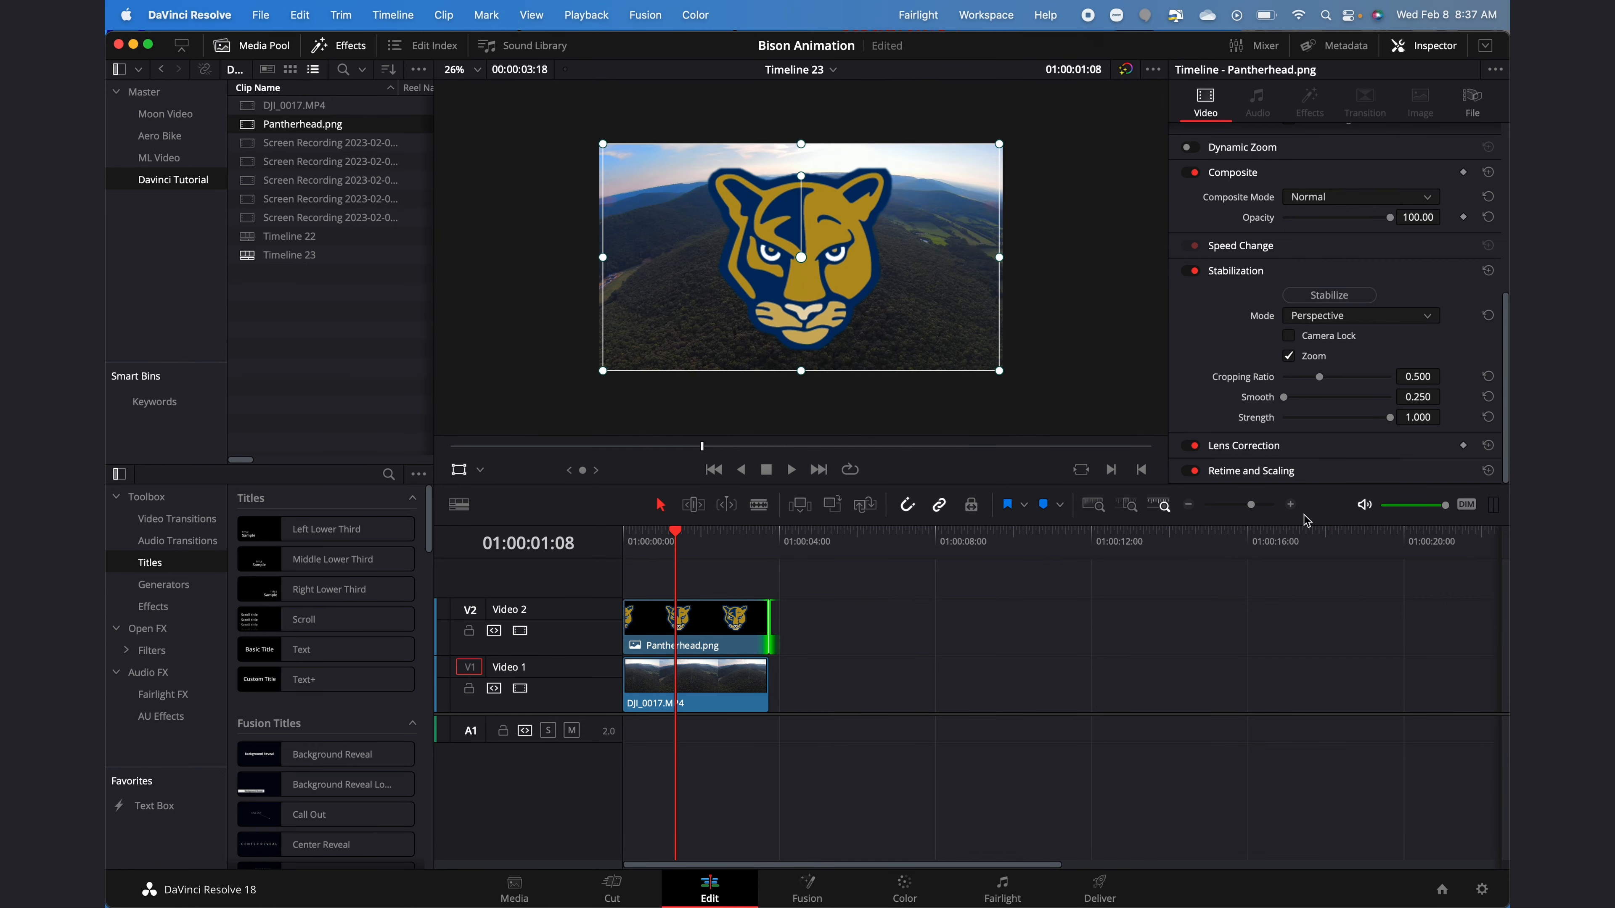
Step: Scale the Pantherhead.png image down to a small logo and move it to the lower-left corner of the video frame
click(1288, 506)
click(1288, 506)
click(1288, 506)
click(1116, 545)
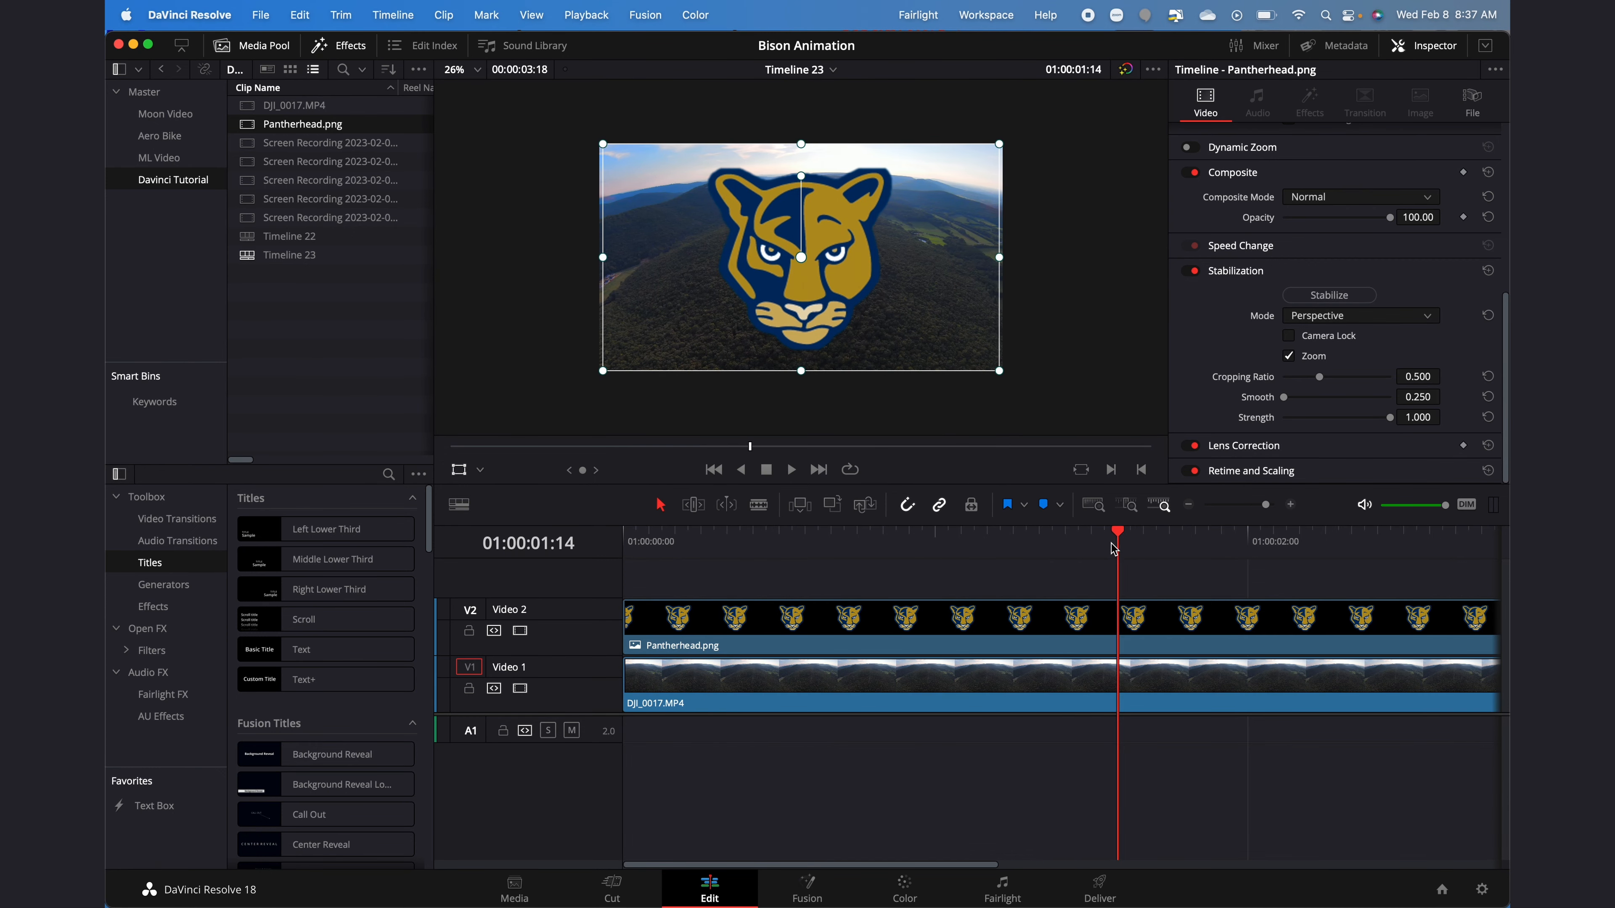
drag(602, 145, 765, 283)
drag(666, 349, 653, 350)
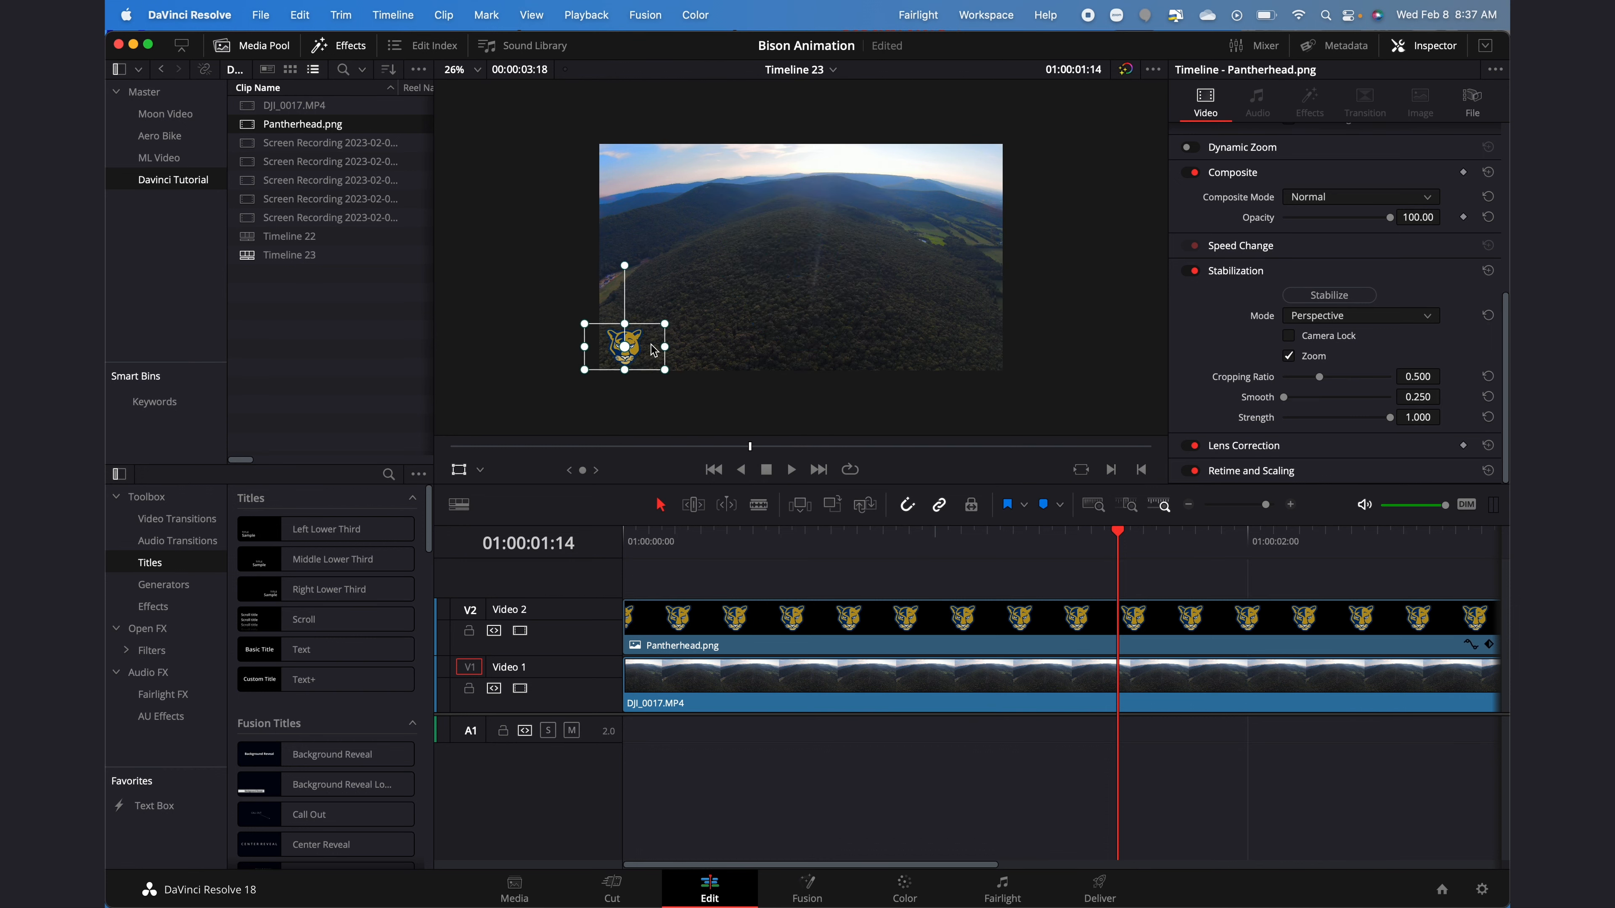
Step: Play back Timeline 23 to check the Pantherhead.png logo over the DJI_0017.MP4 footage
click(738, 546)
key(space)
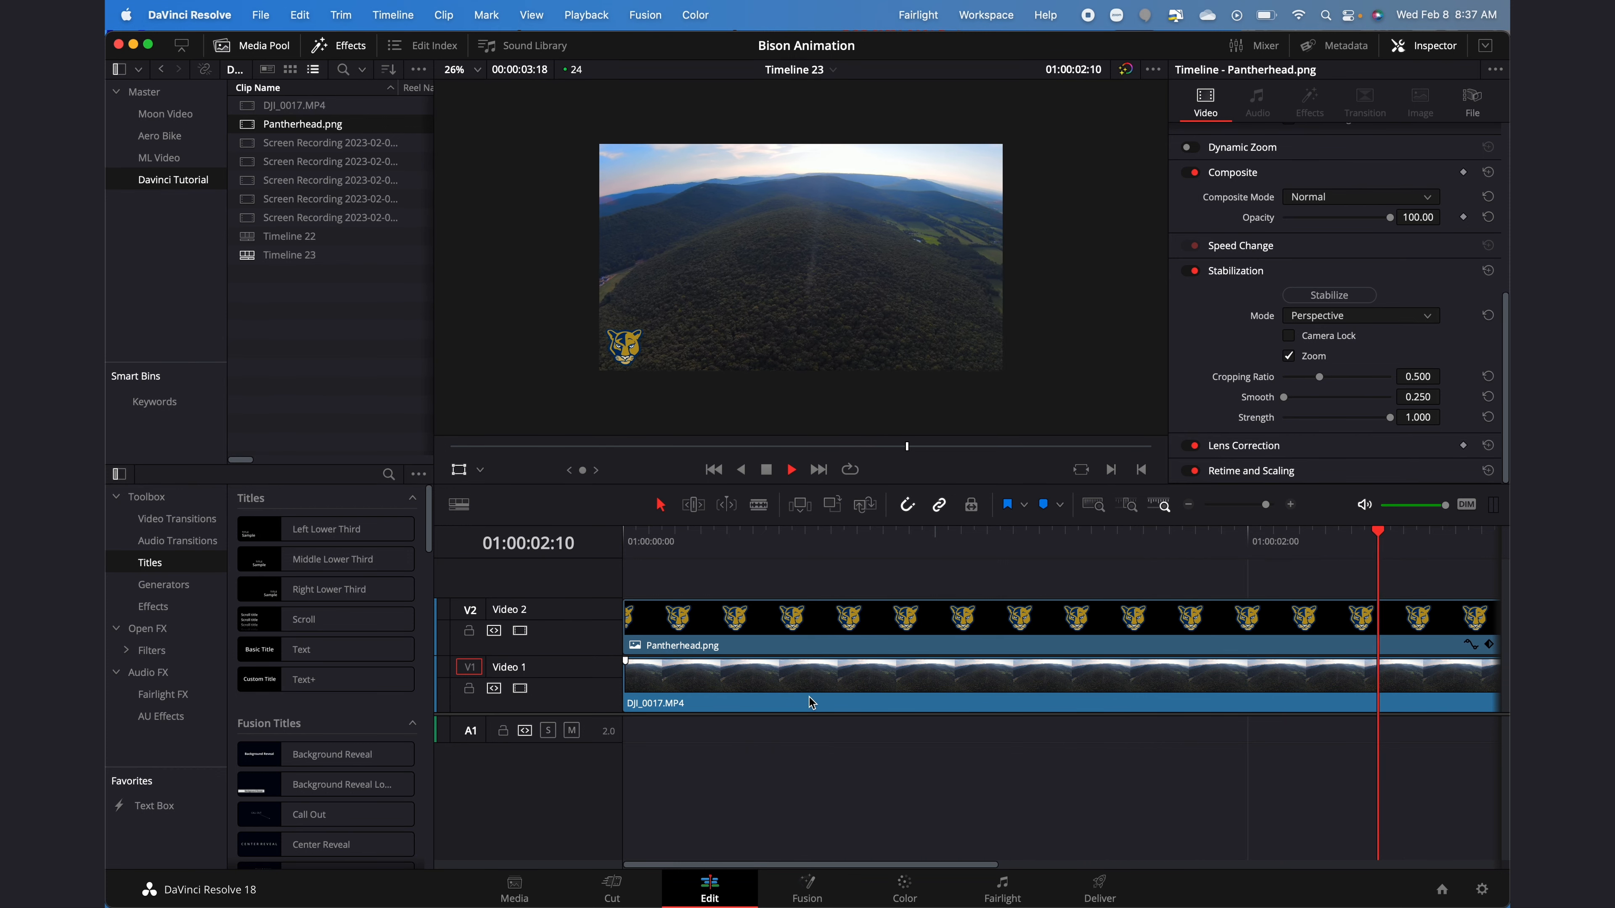
key(space)
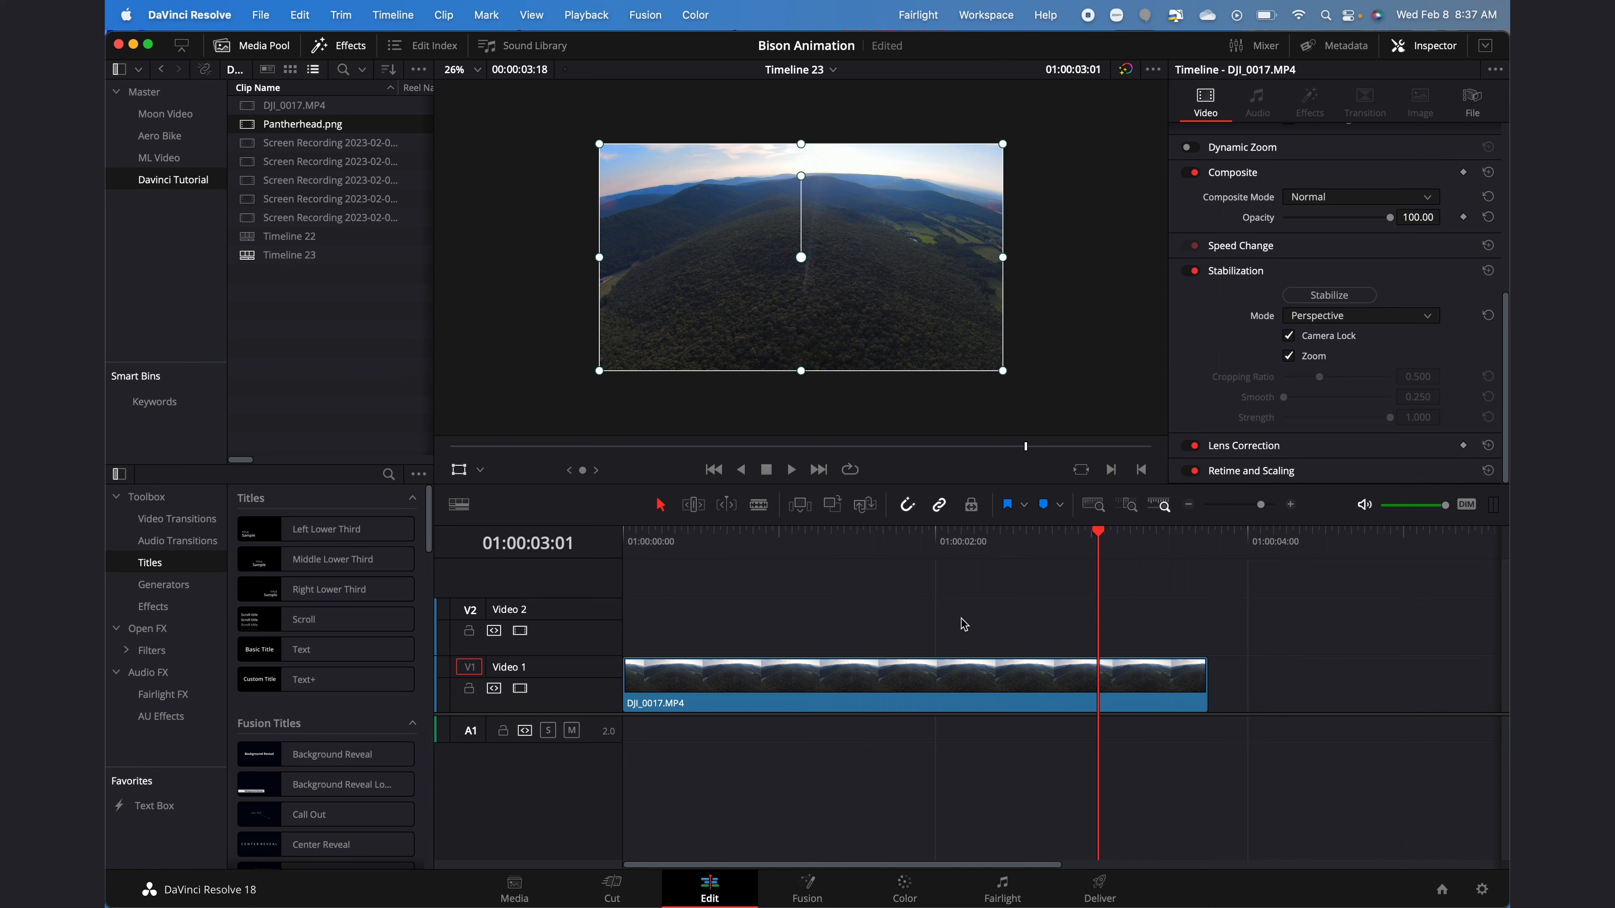
Step: Freeze the DJI_0017.MP4 clip from 01:00:01:14 onward by enabling Freeze Frame in its clip speed settings
key(super+s)
click(871, 547)
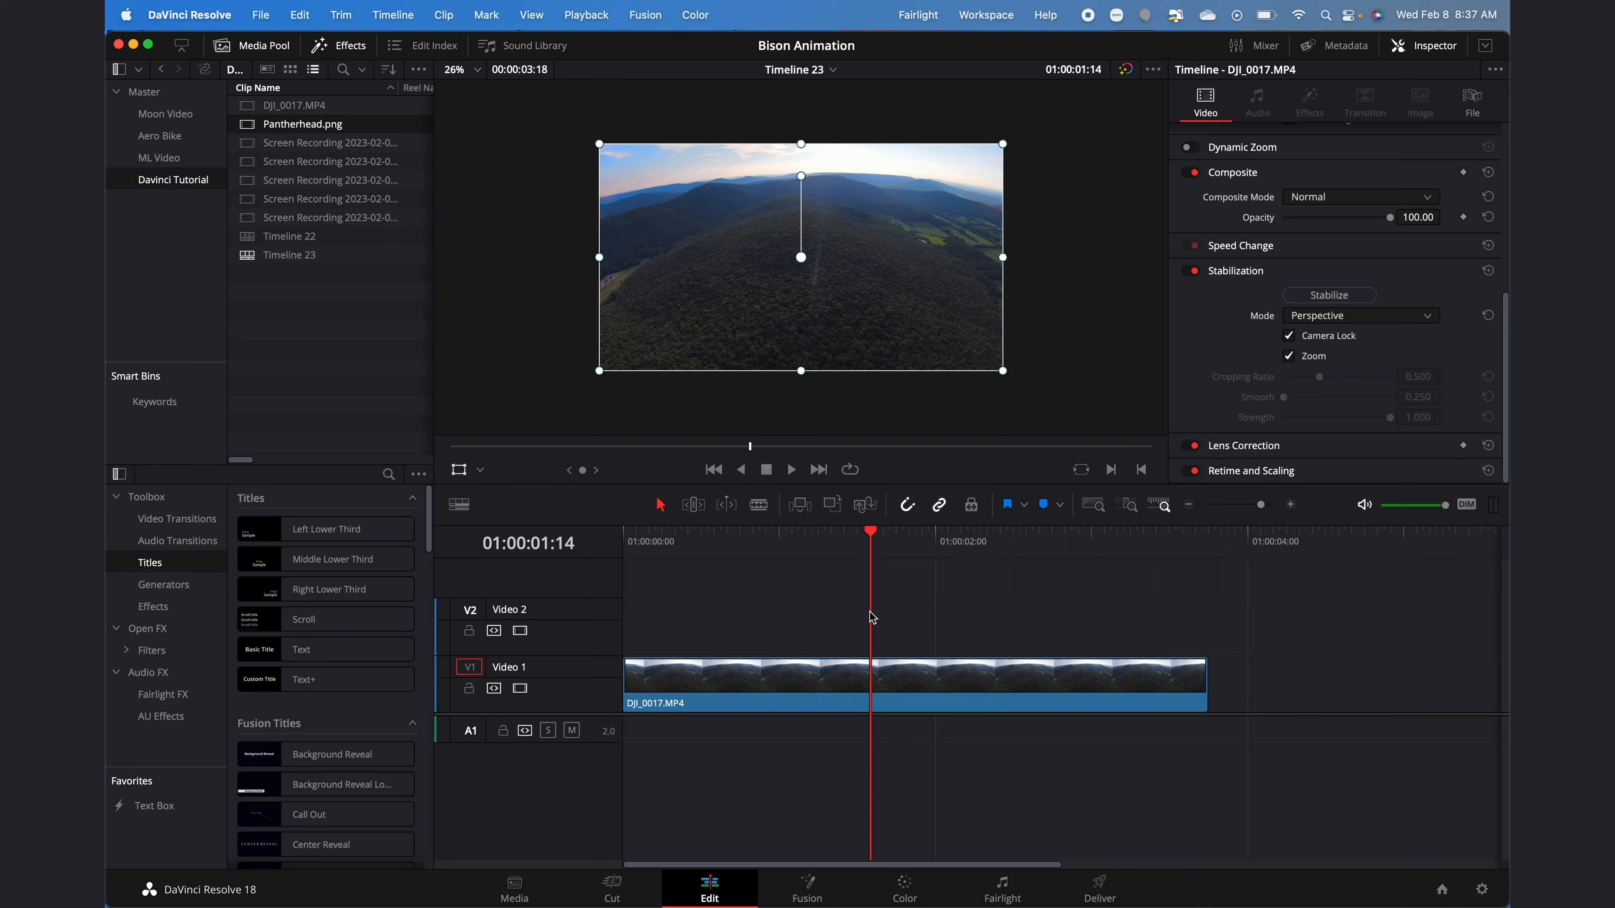
click(907, 691)
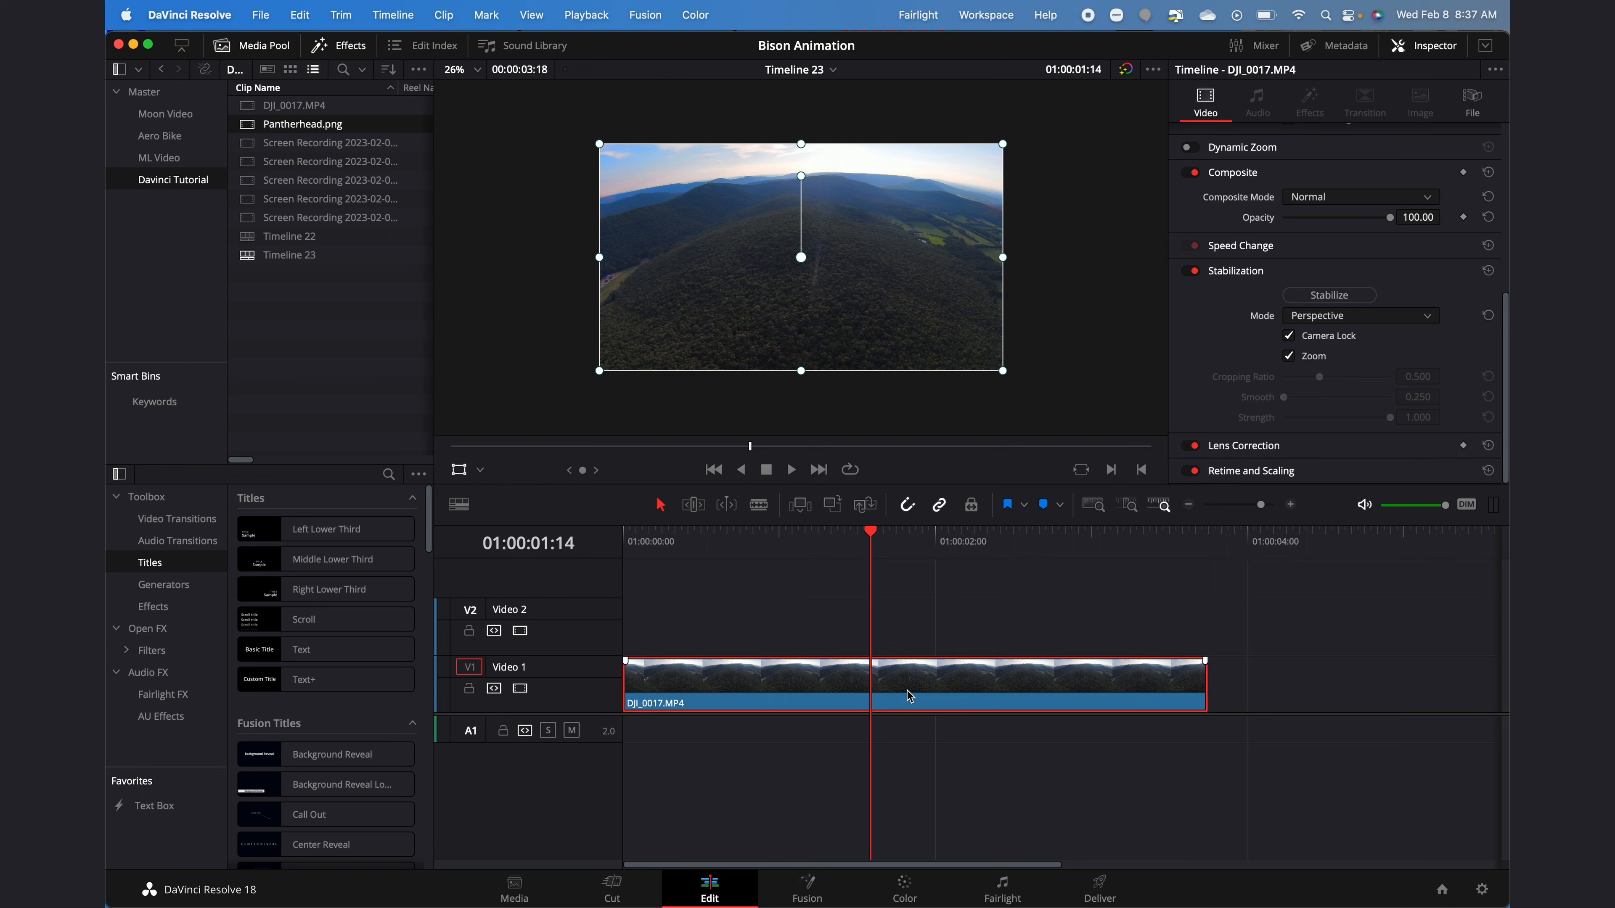
right_click(909, 695)
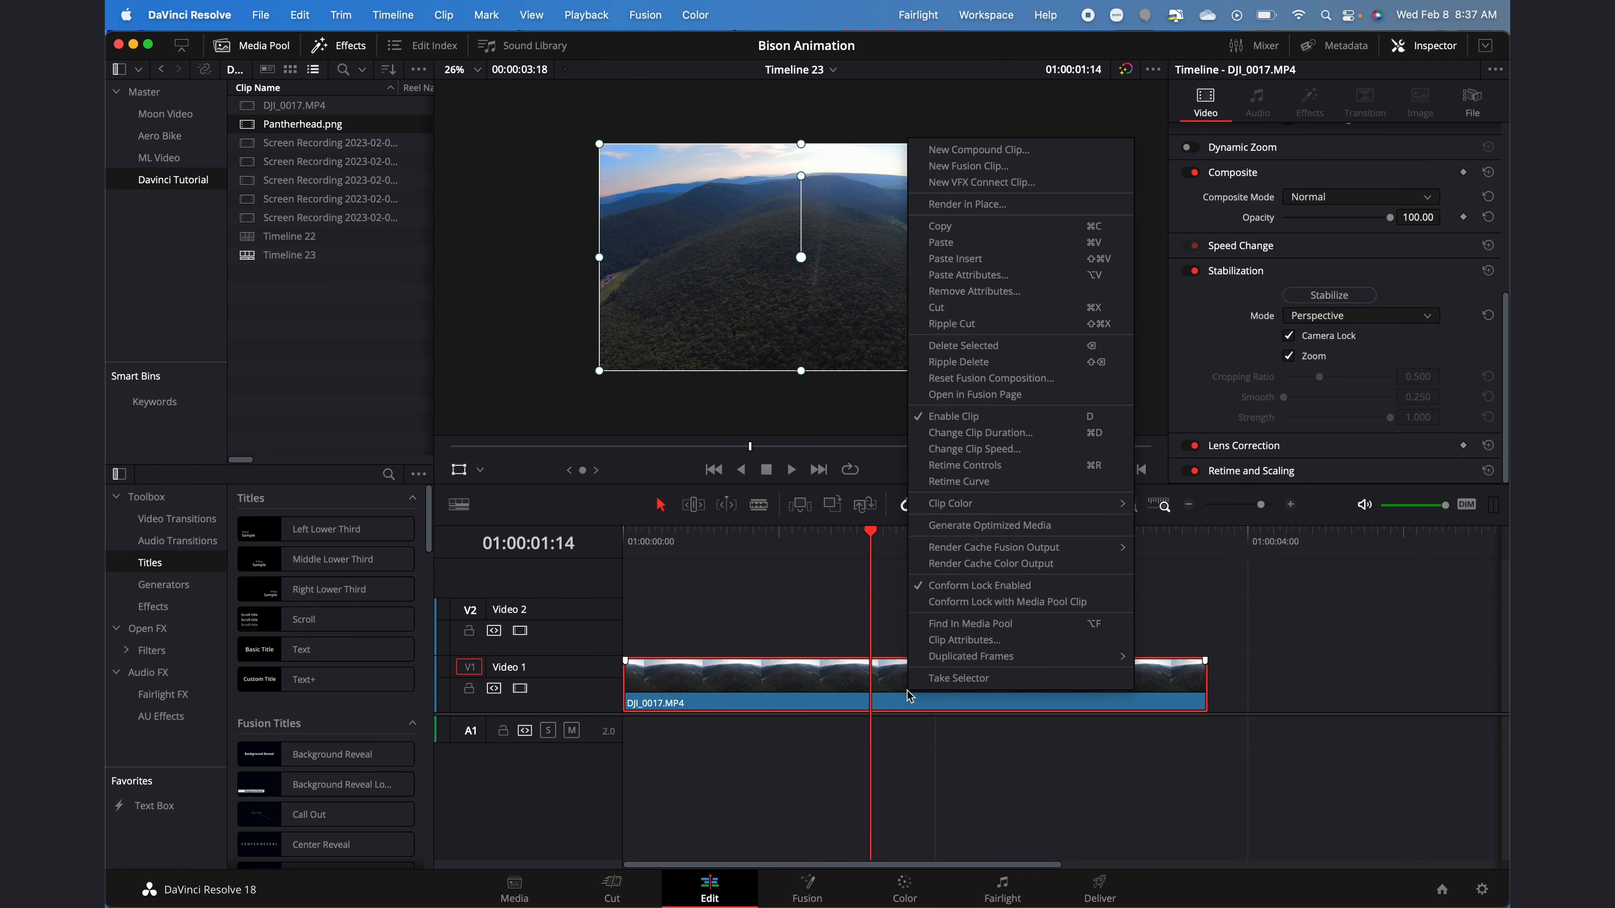
click(985, 452)
click(983, 498)
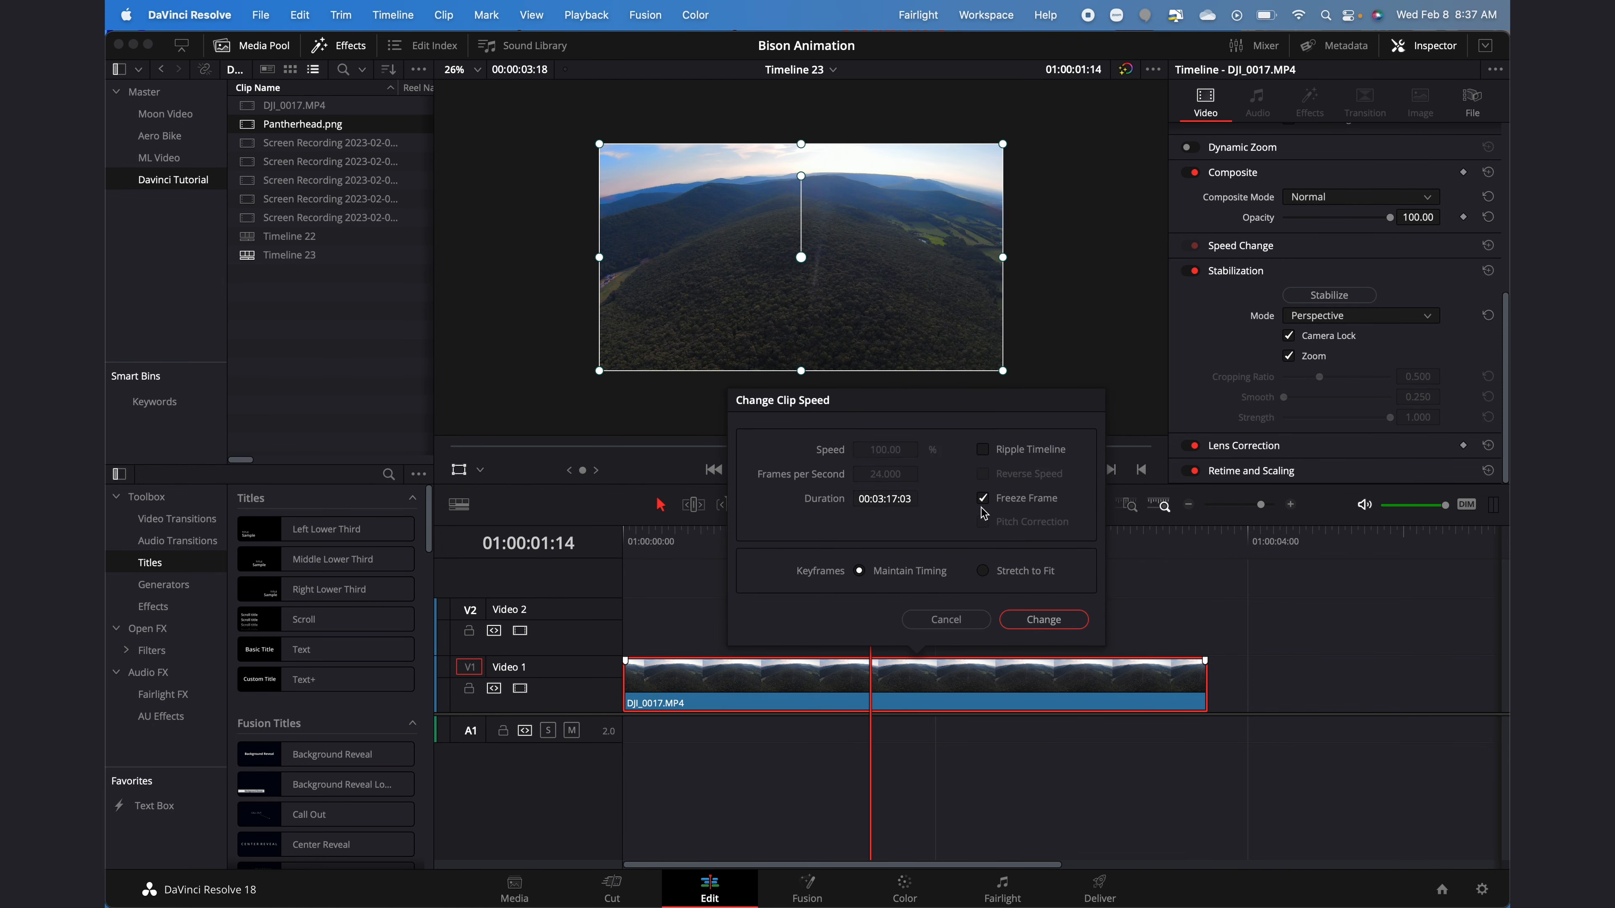
click(1044, 620)
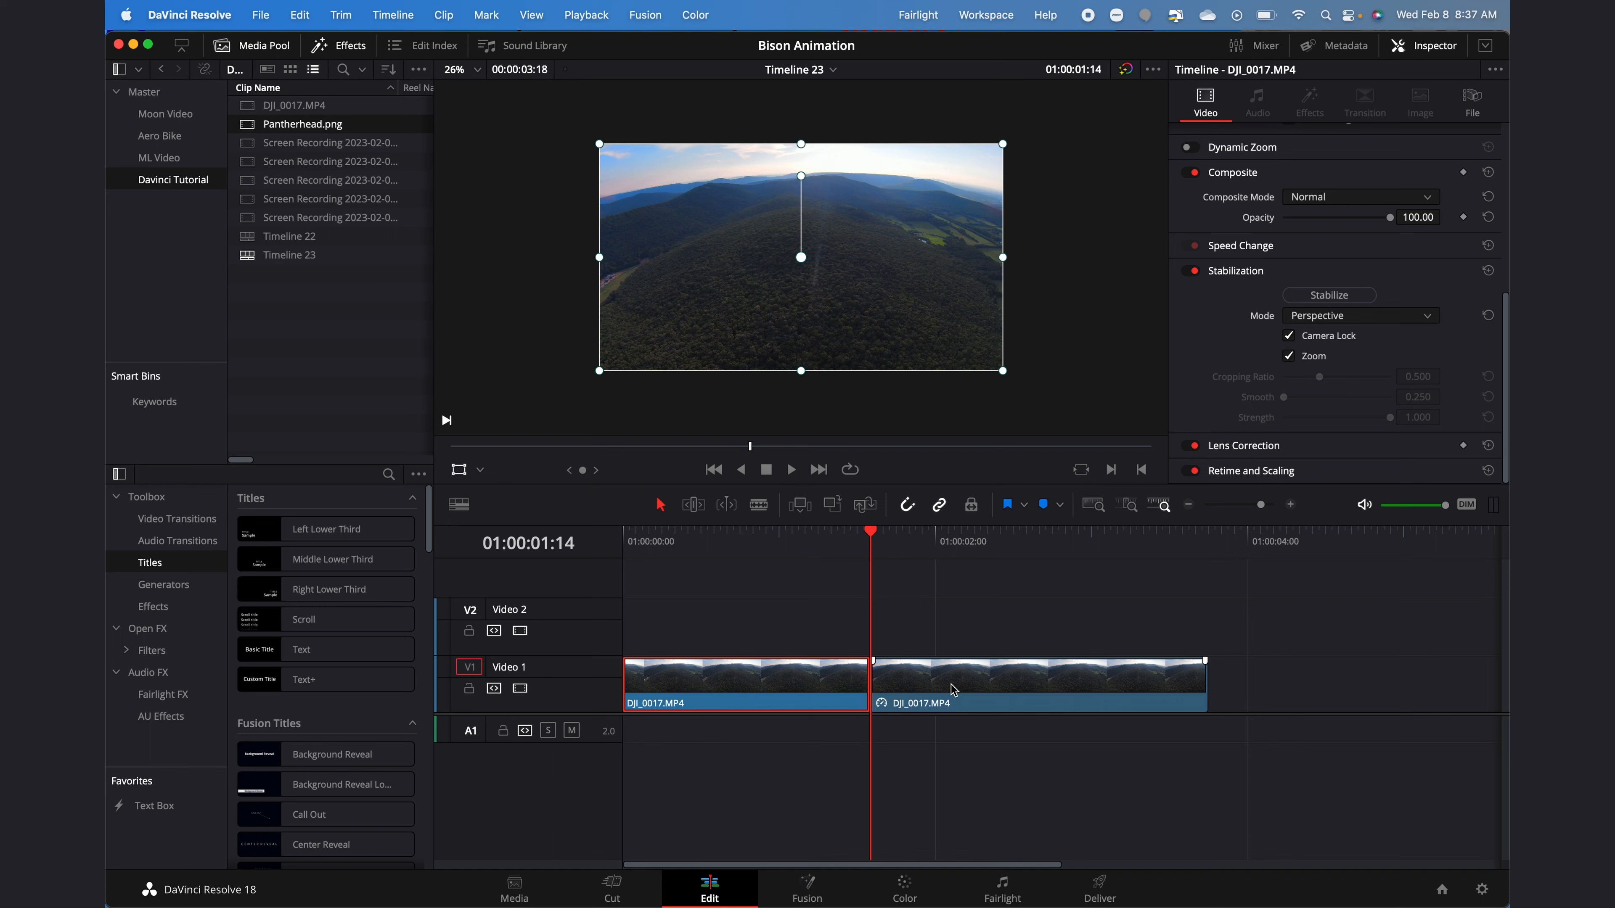
Step: Play back the timeline across the mid-clip freeze frame, then undo the freeze
key(space)
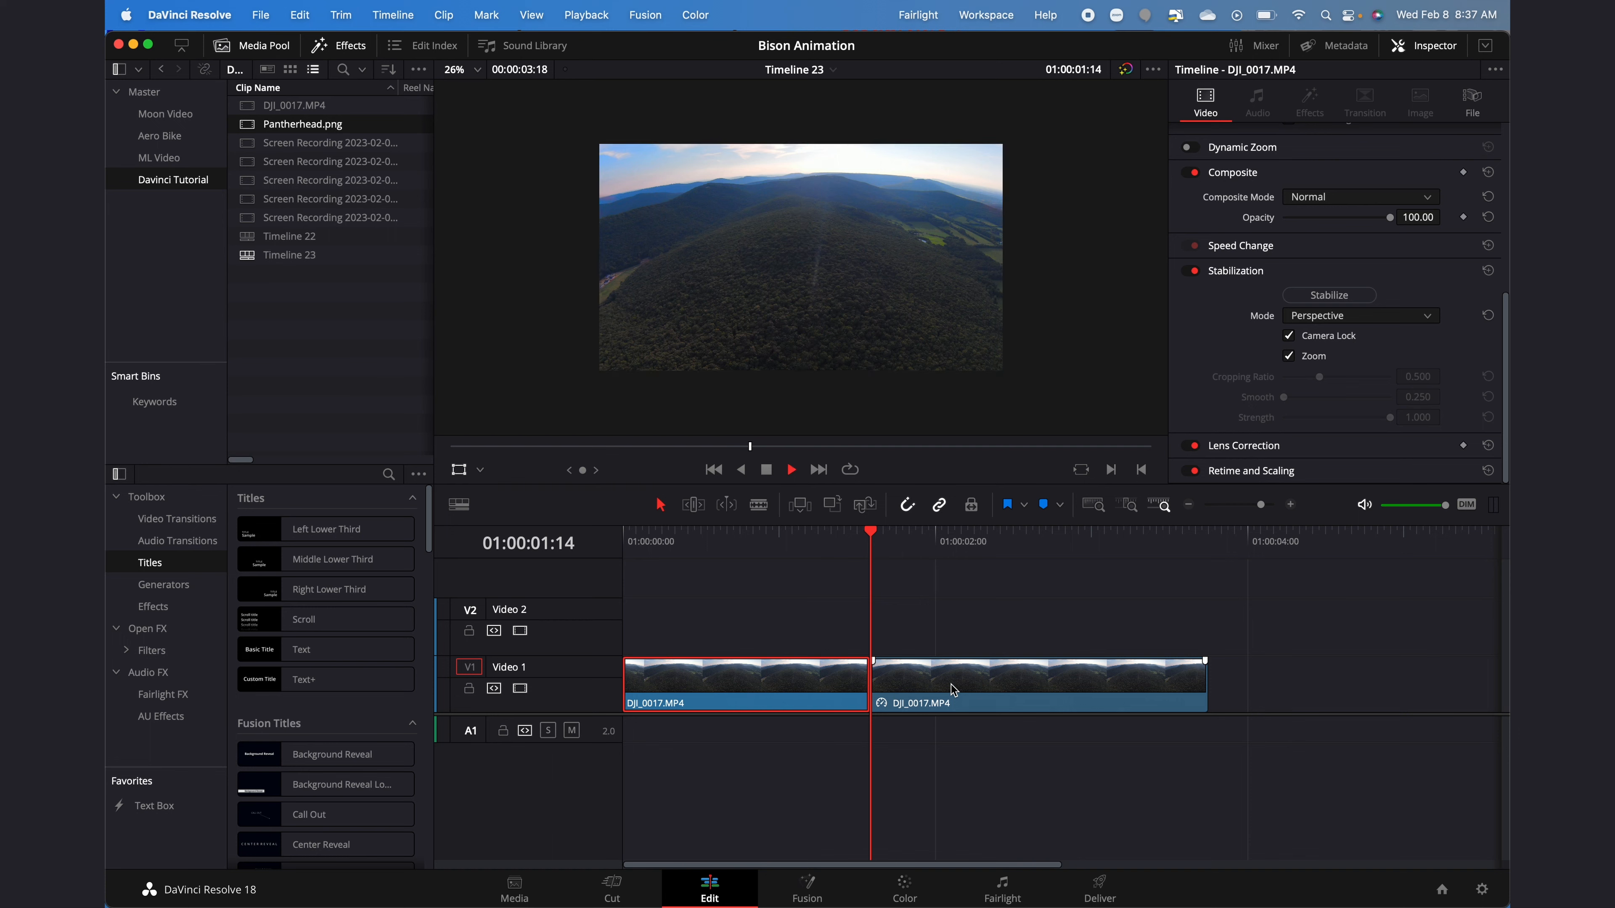
key(space)
key(Home)
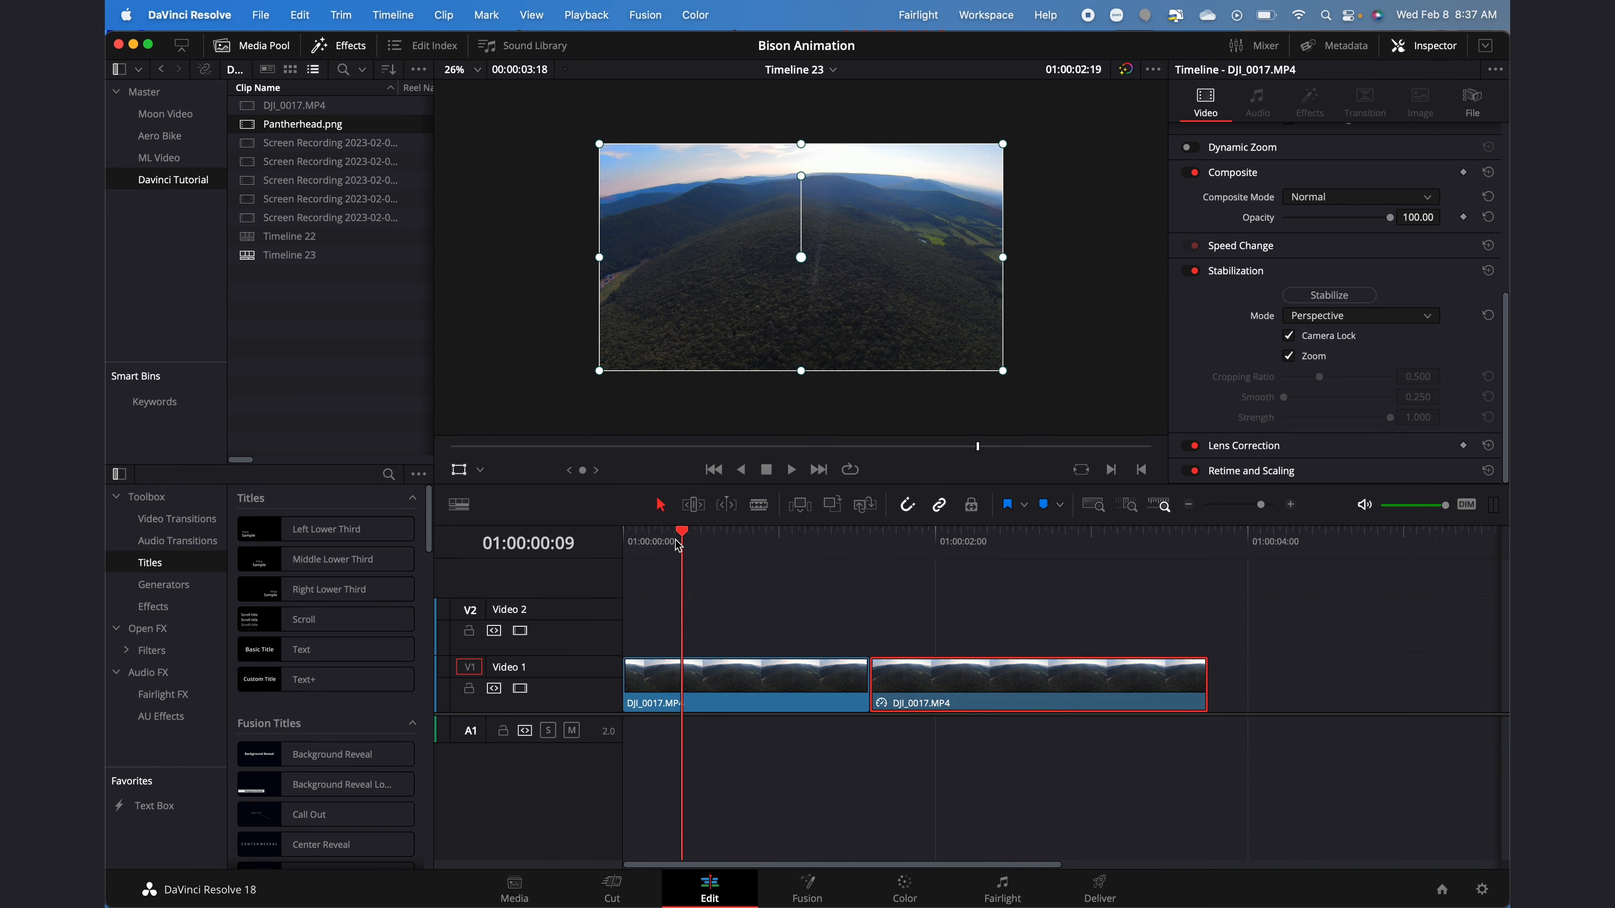
key(space)
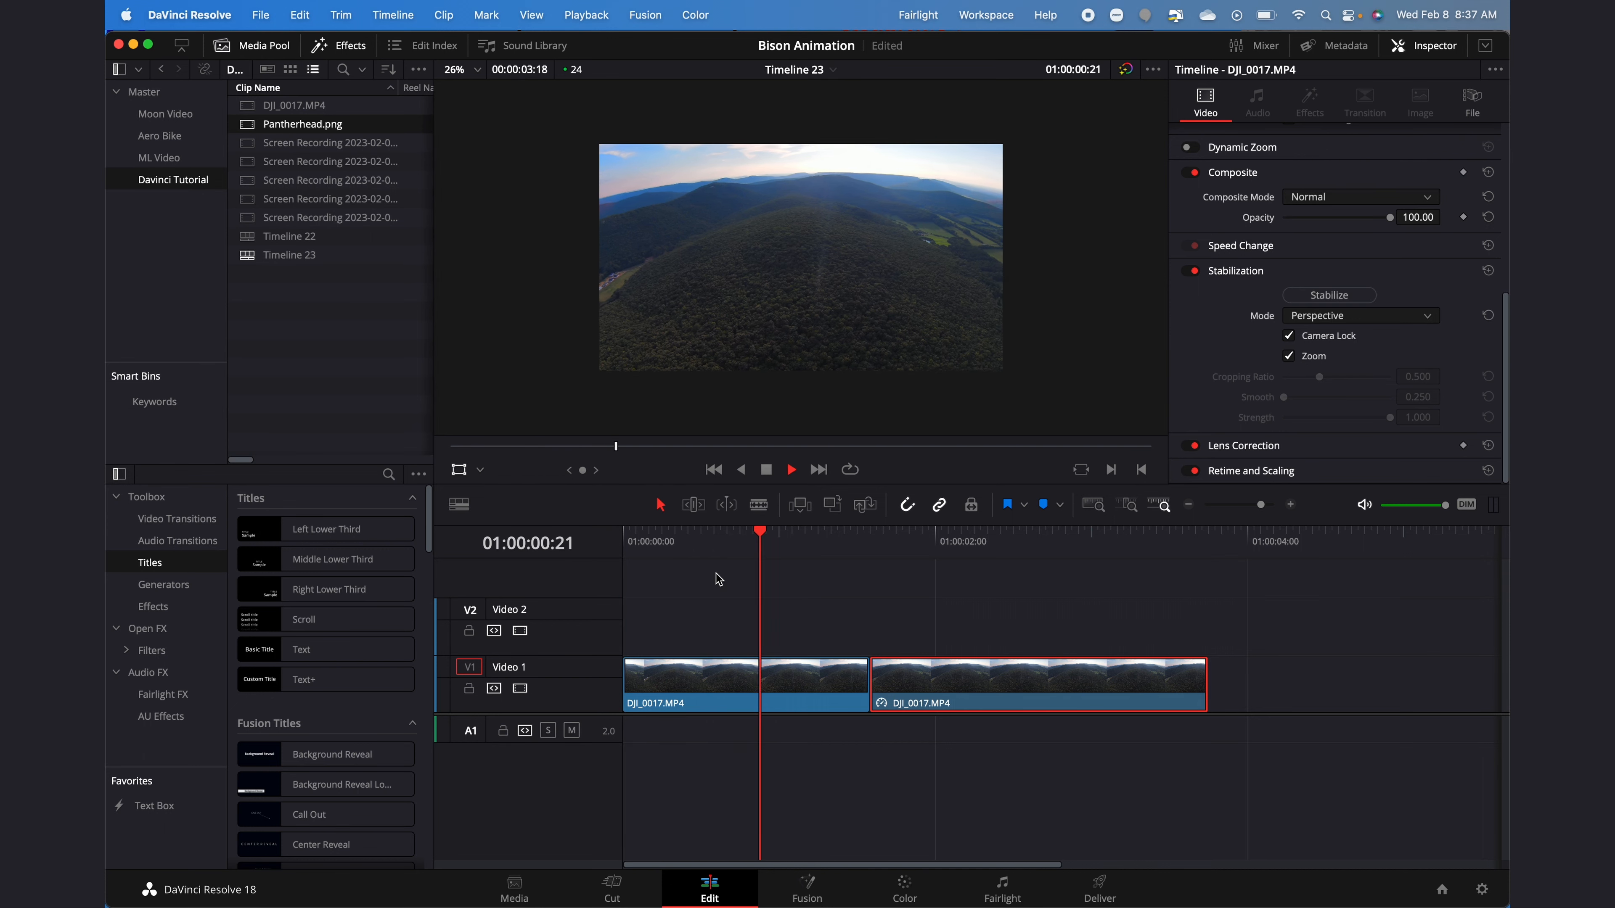
key(super+z)
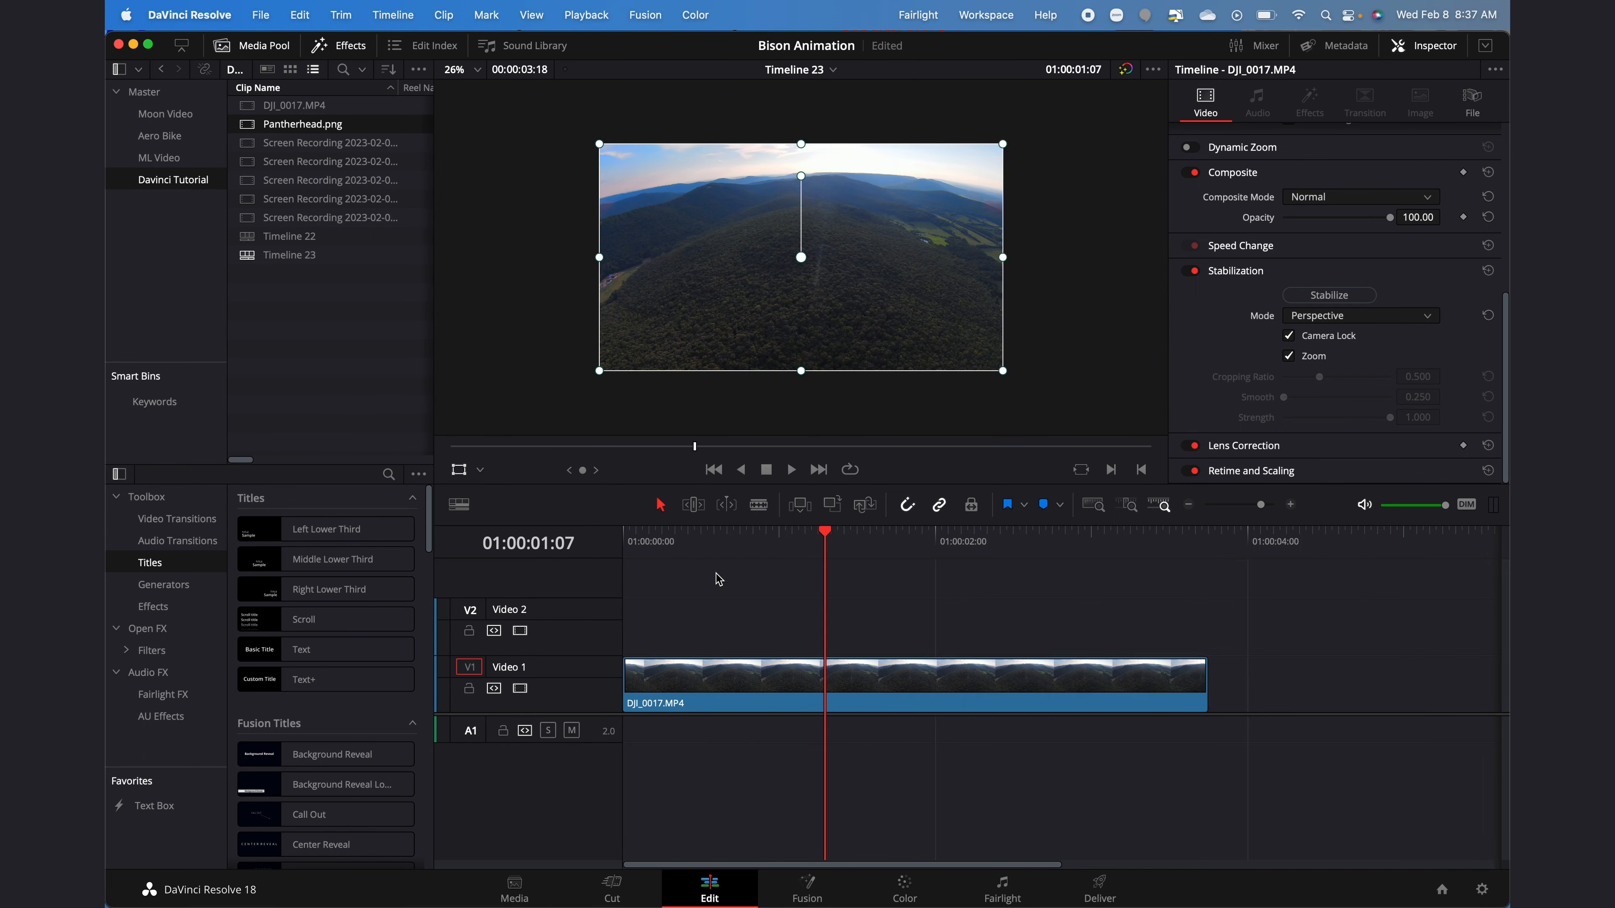
Step: Freeze the whole DJI_0017.MP4 clip on its first frame using the Freeze Frame speed option
key(Home)
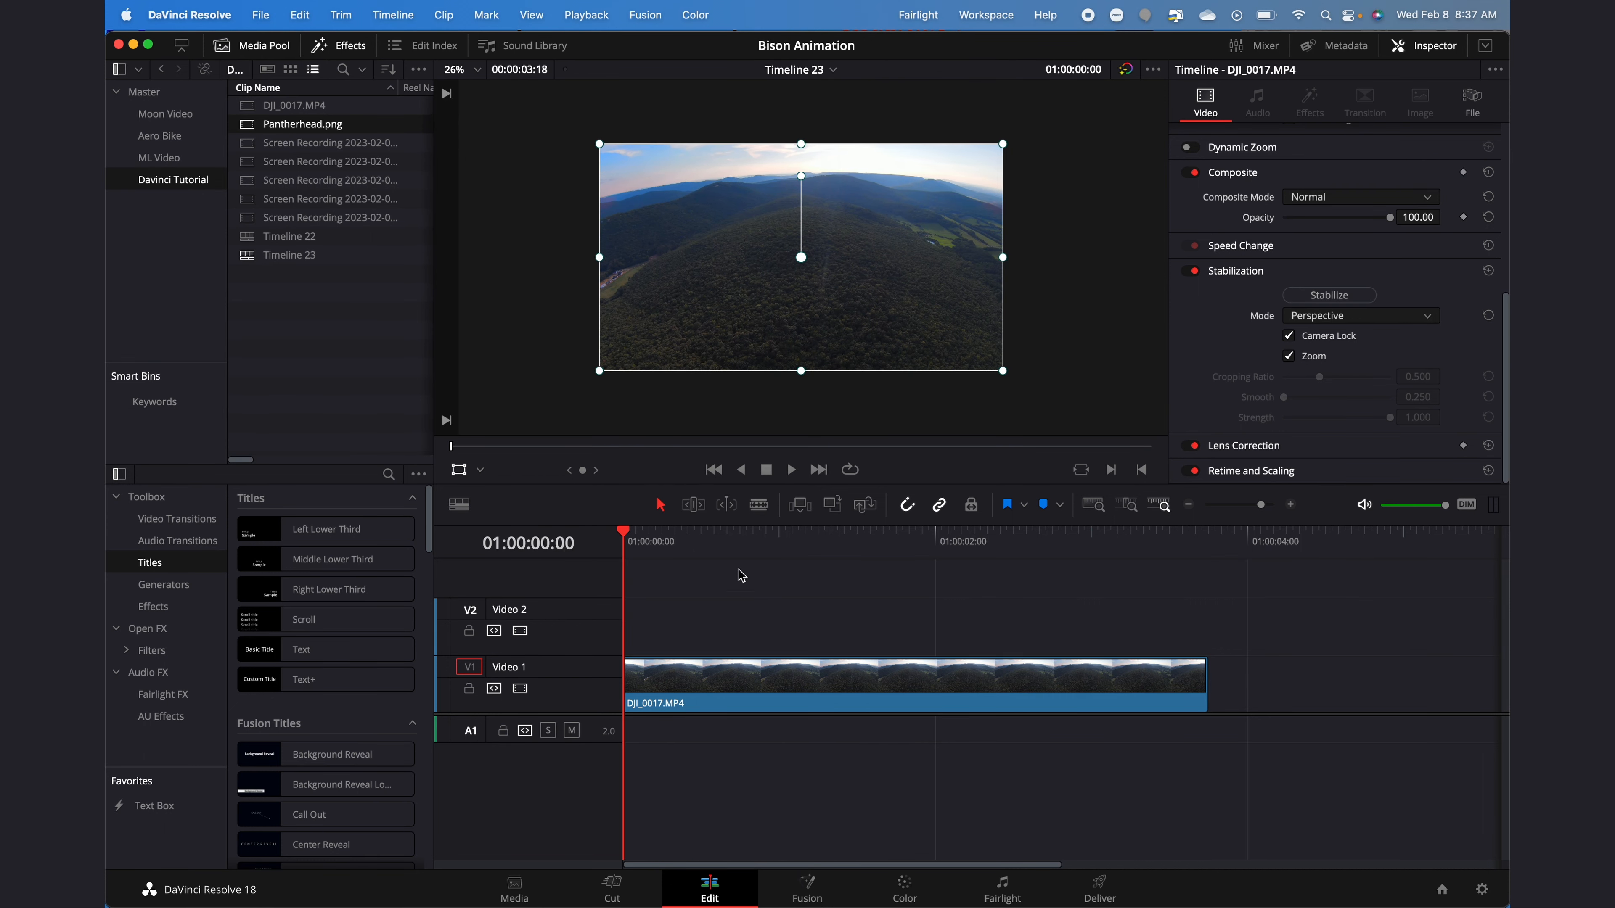
drag(883, 547, 607, 545)
right_click(717, 684)
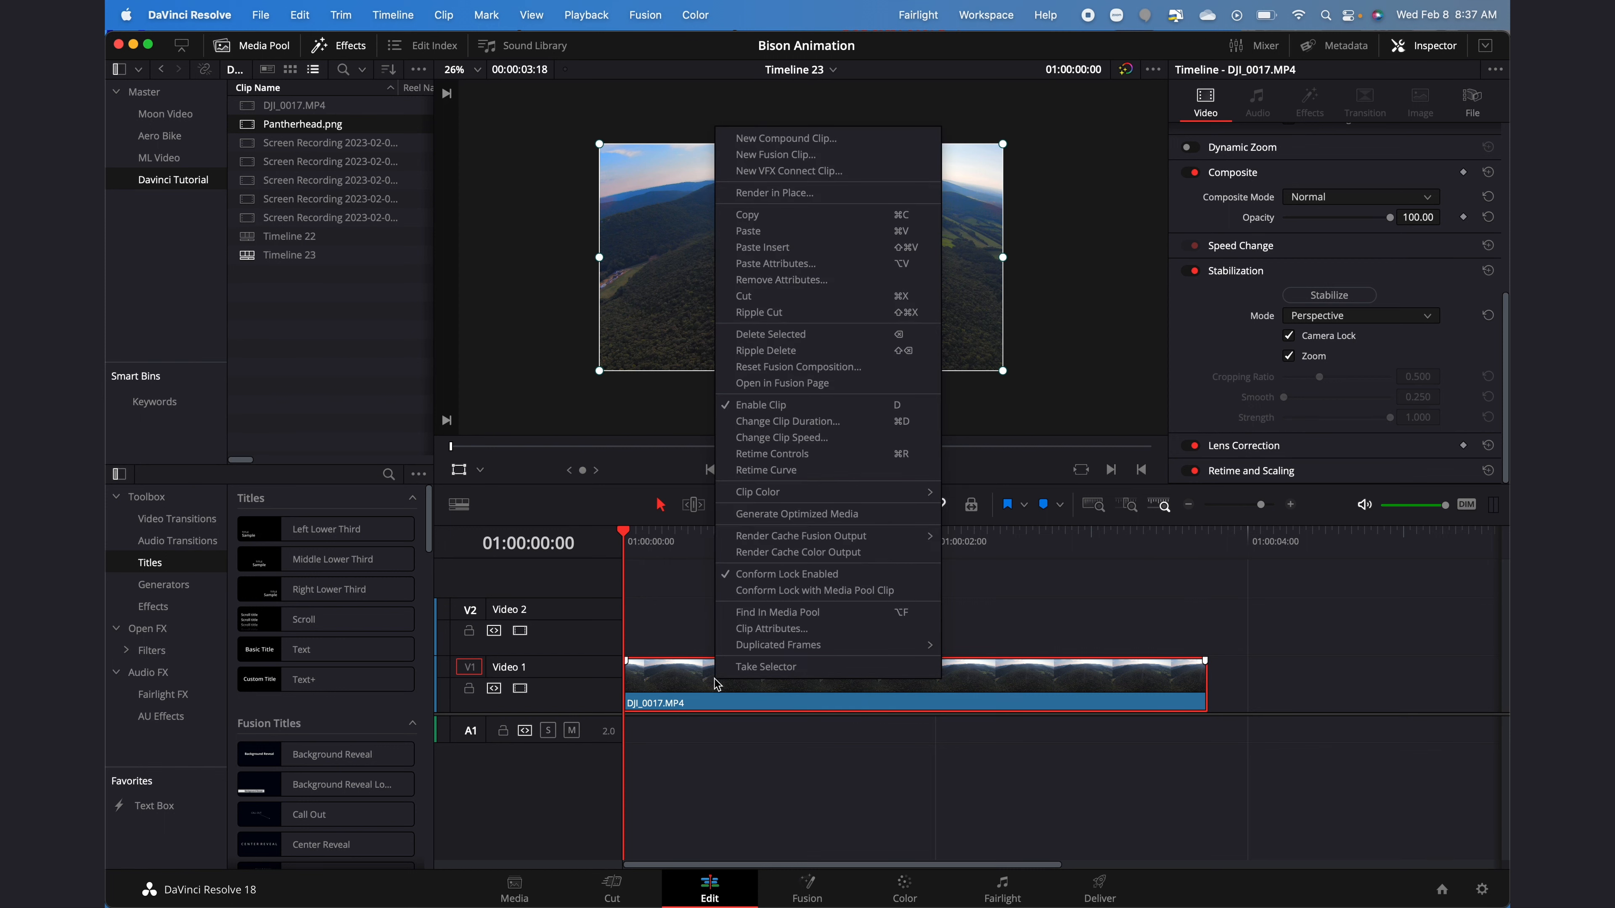
click(807, 423)
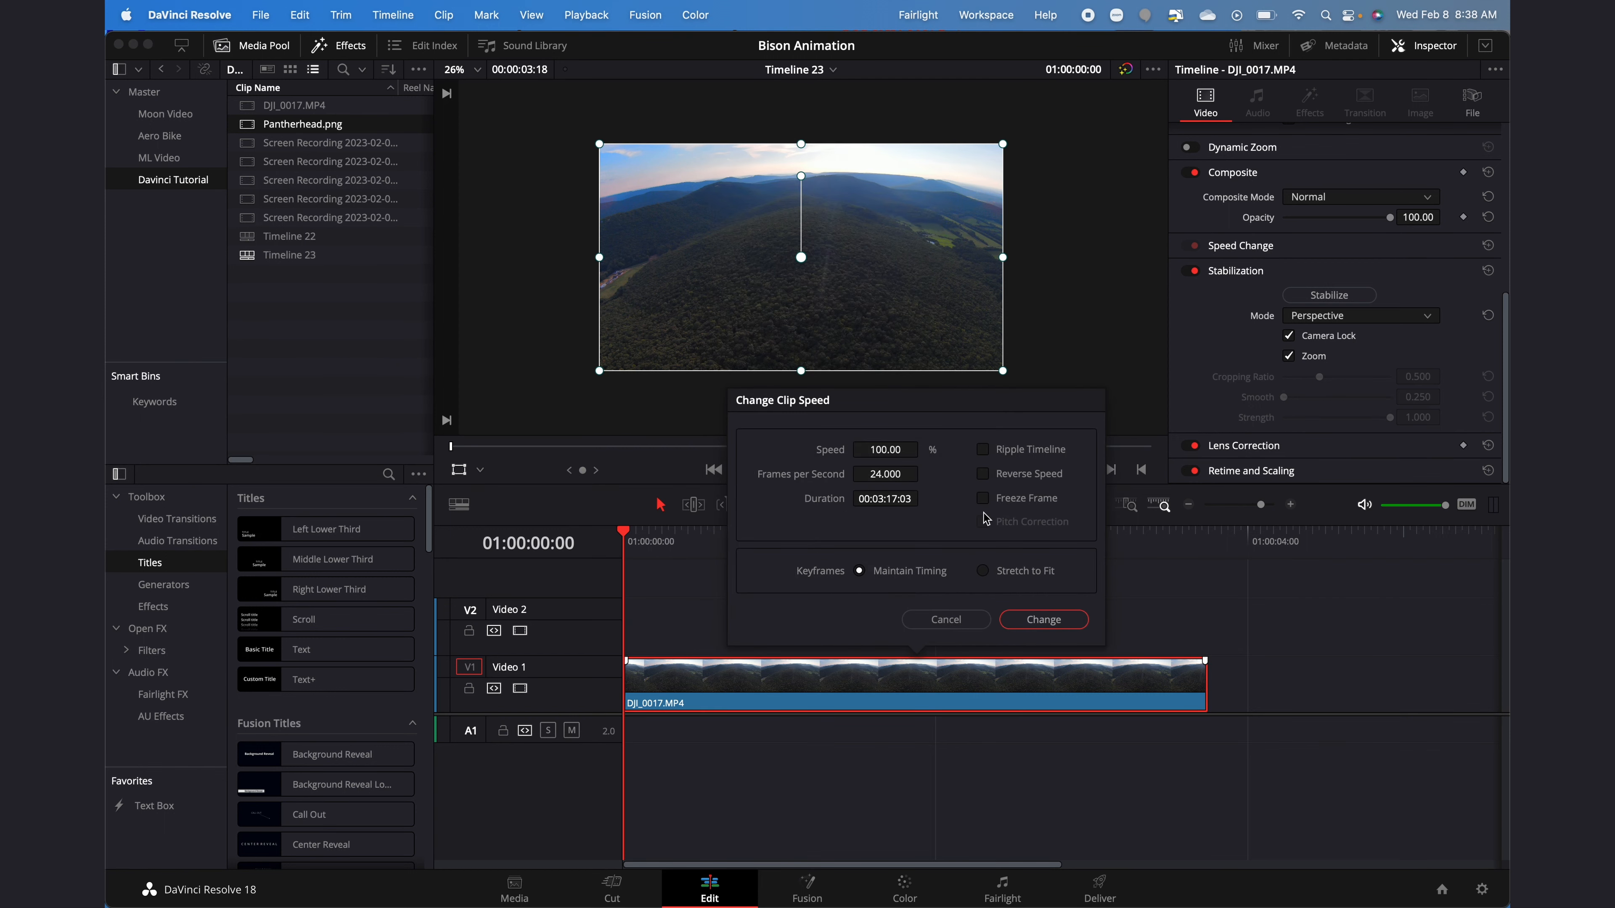
click(982, 498)
click(1044, 619)
drag(844, 569, 623, 551)
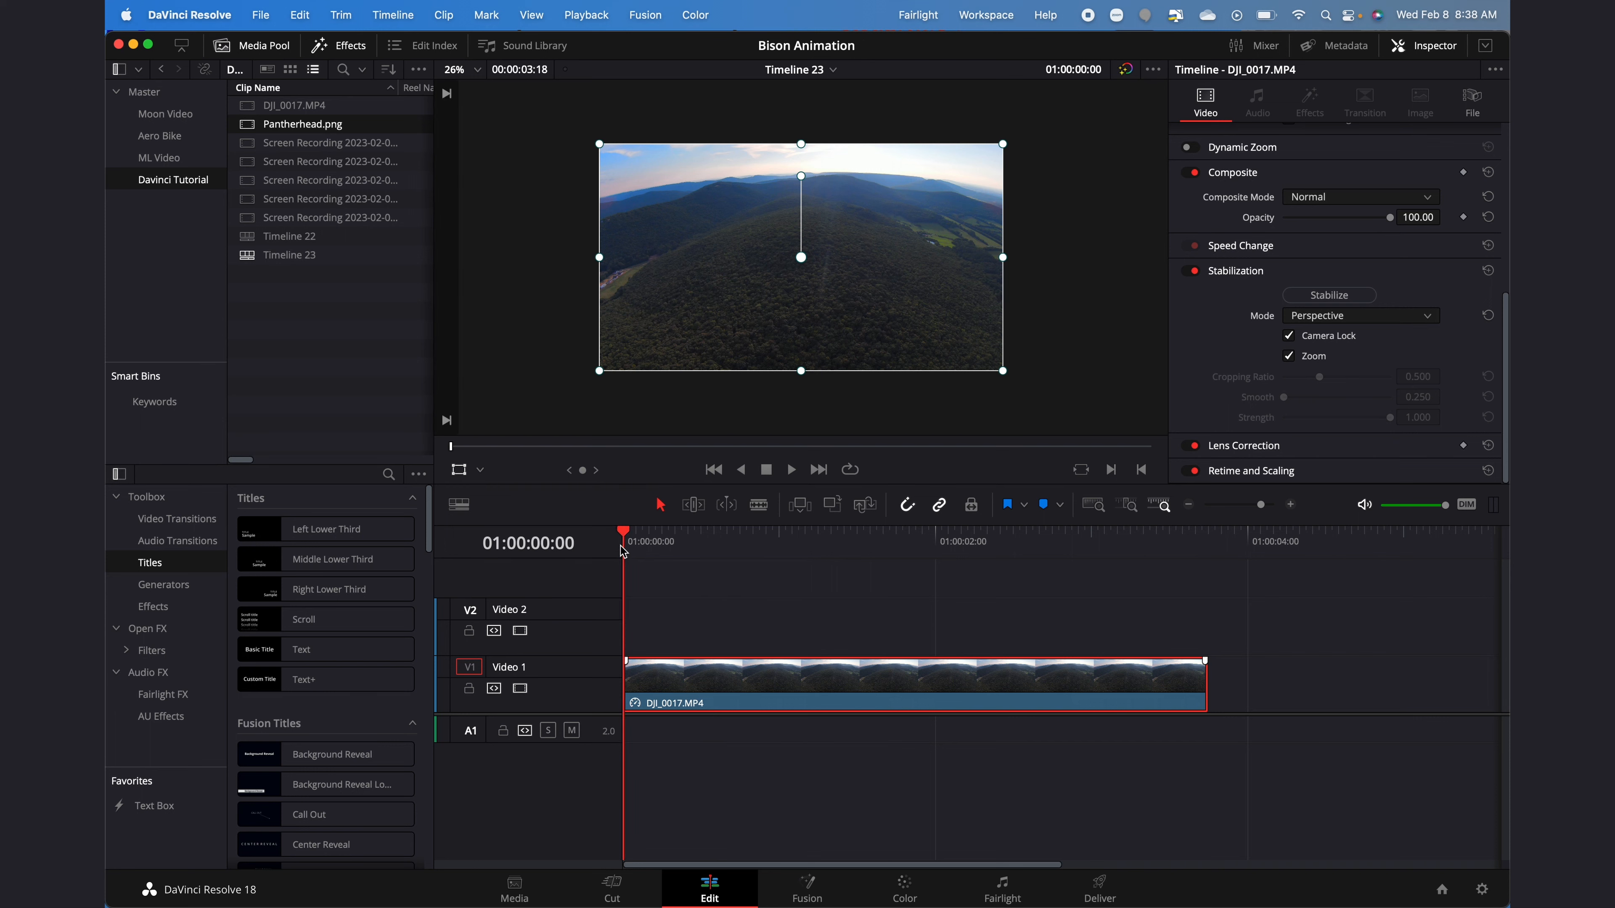
Step: Freeze the last frame of the DJI_0017.MP4 clip, at 01:00:03:17, using the Freeze Frame speed option
click(1212, 538)
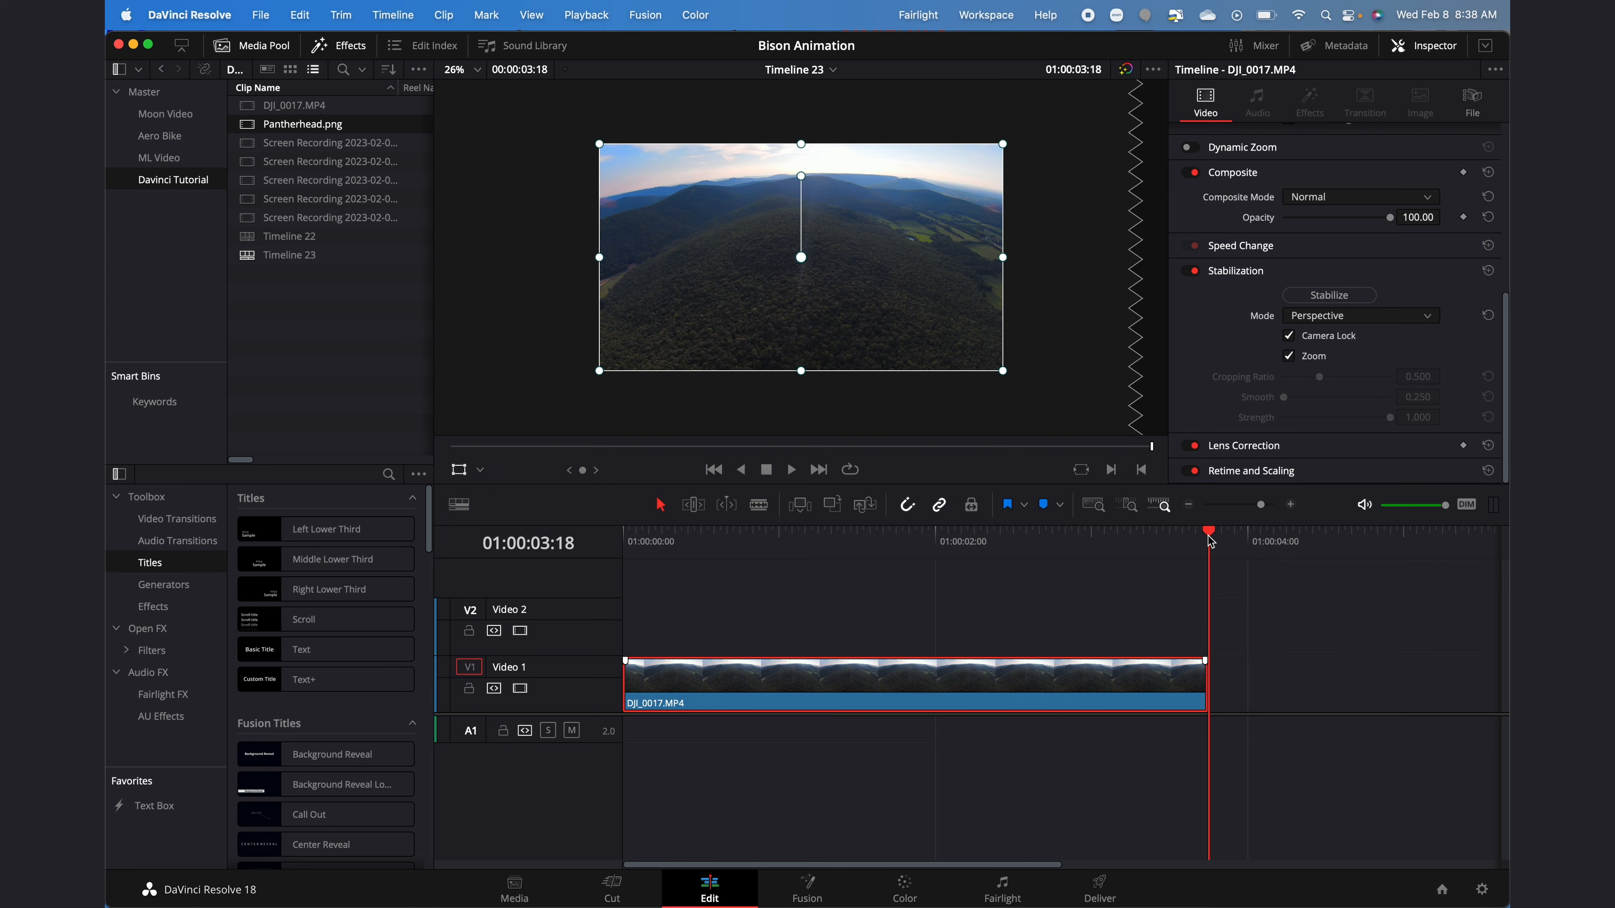
key(Left)
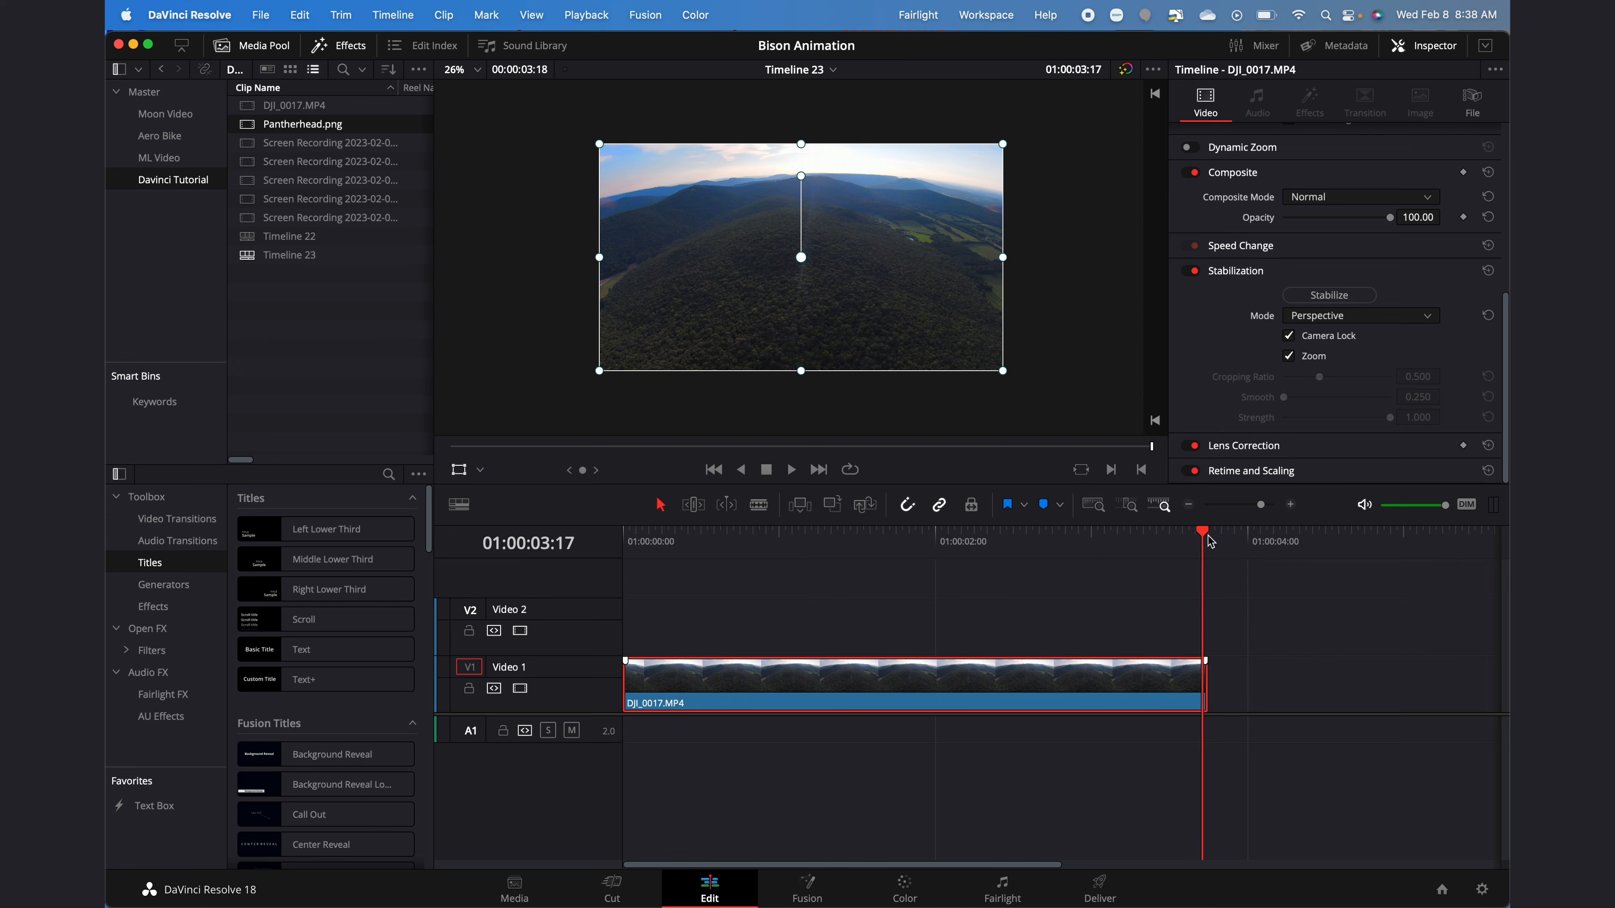
click(1290, 504)
click(1292, 508)
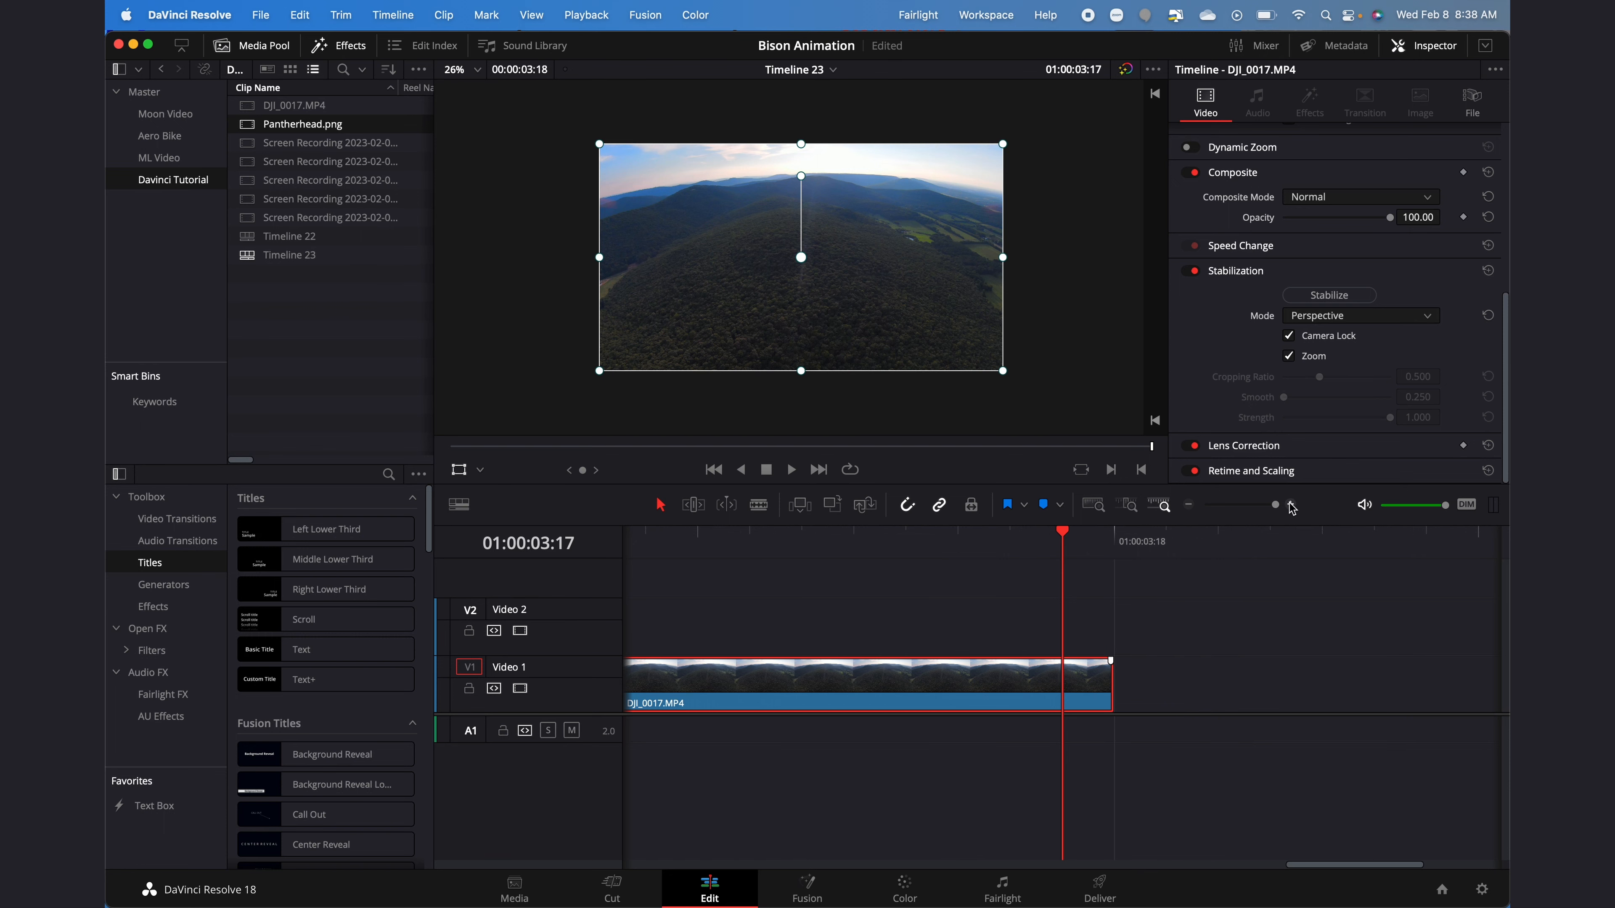
right_click(985, 684)
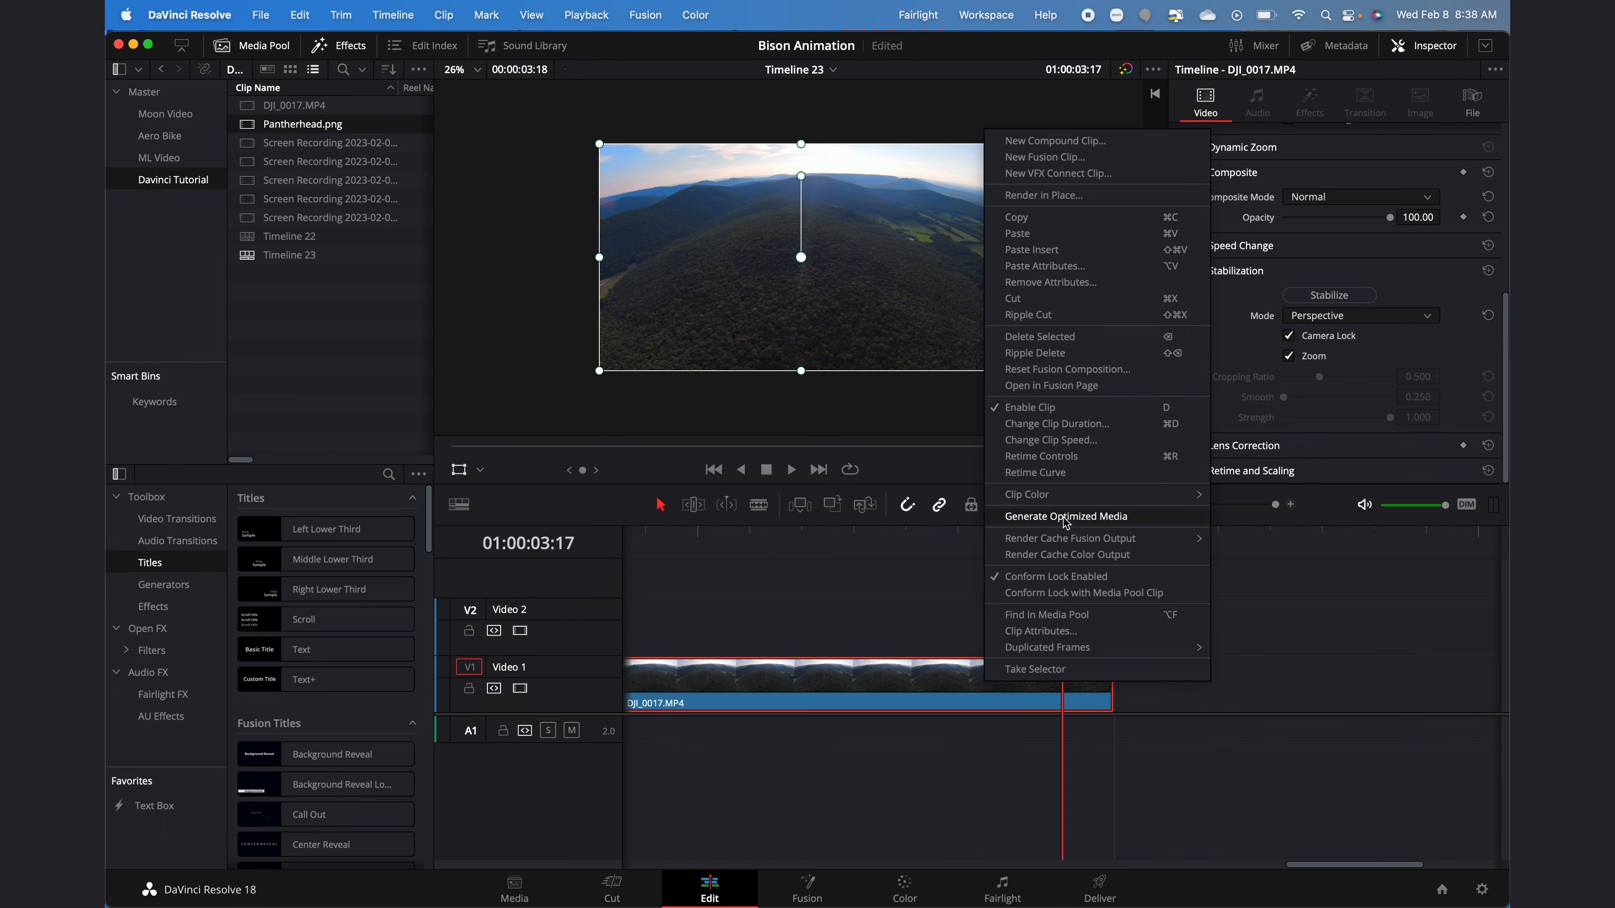
click(1075, 440)
click(935, 498)
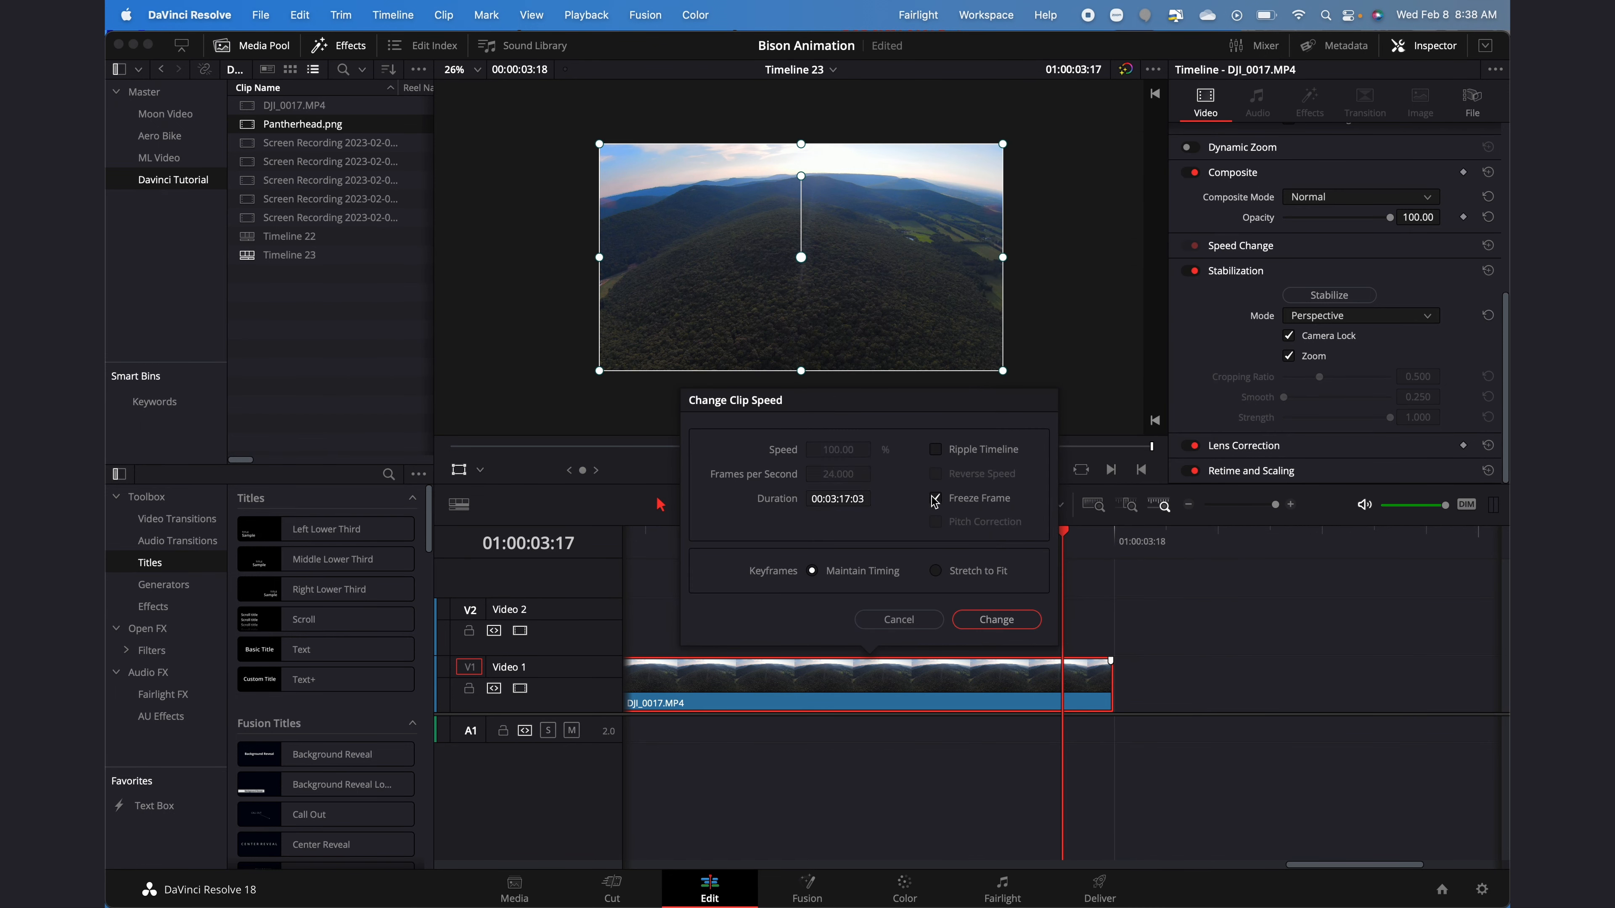
click(992, 619)
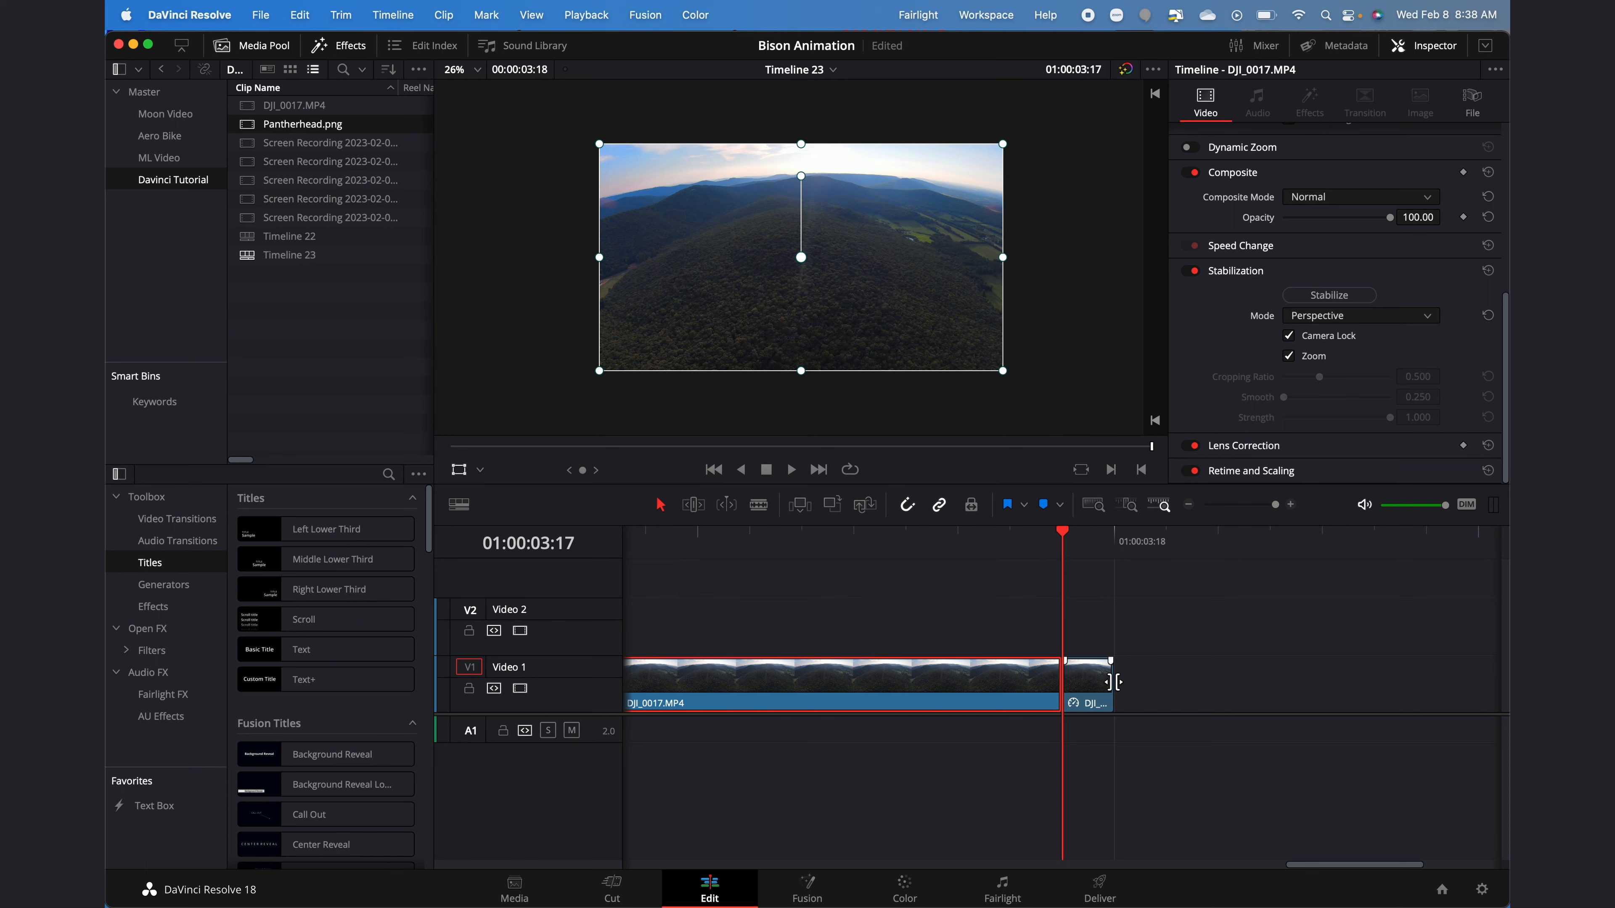
Step: Extend the frozen last-frame segment of DJI_0017.MP4 further along Video 1 and play back the result
drag(1112, 682, 1426, 683)
click(1187, 504)
click(1188, 504)
drag(1106, 684, 1296, 670)
click(981, 552)
key(space)
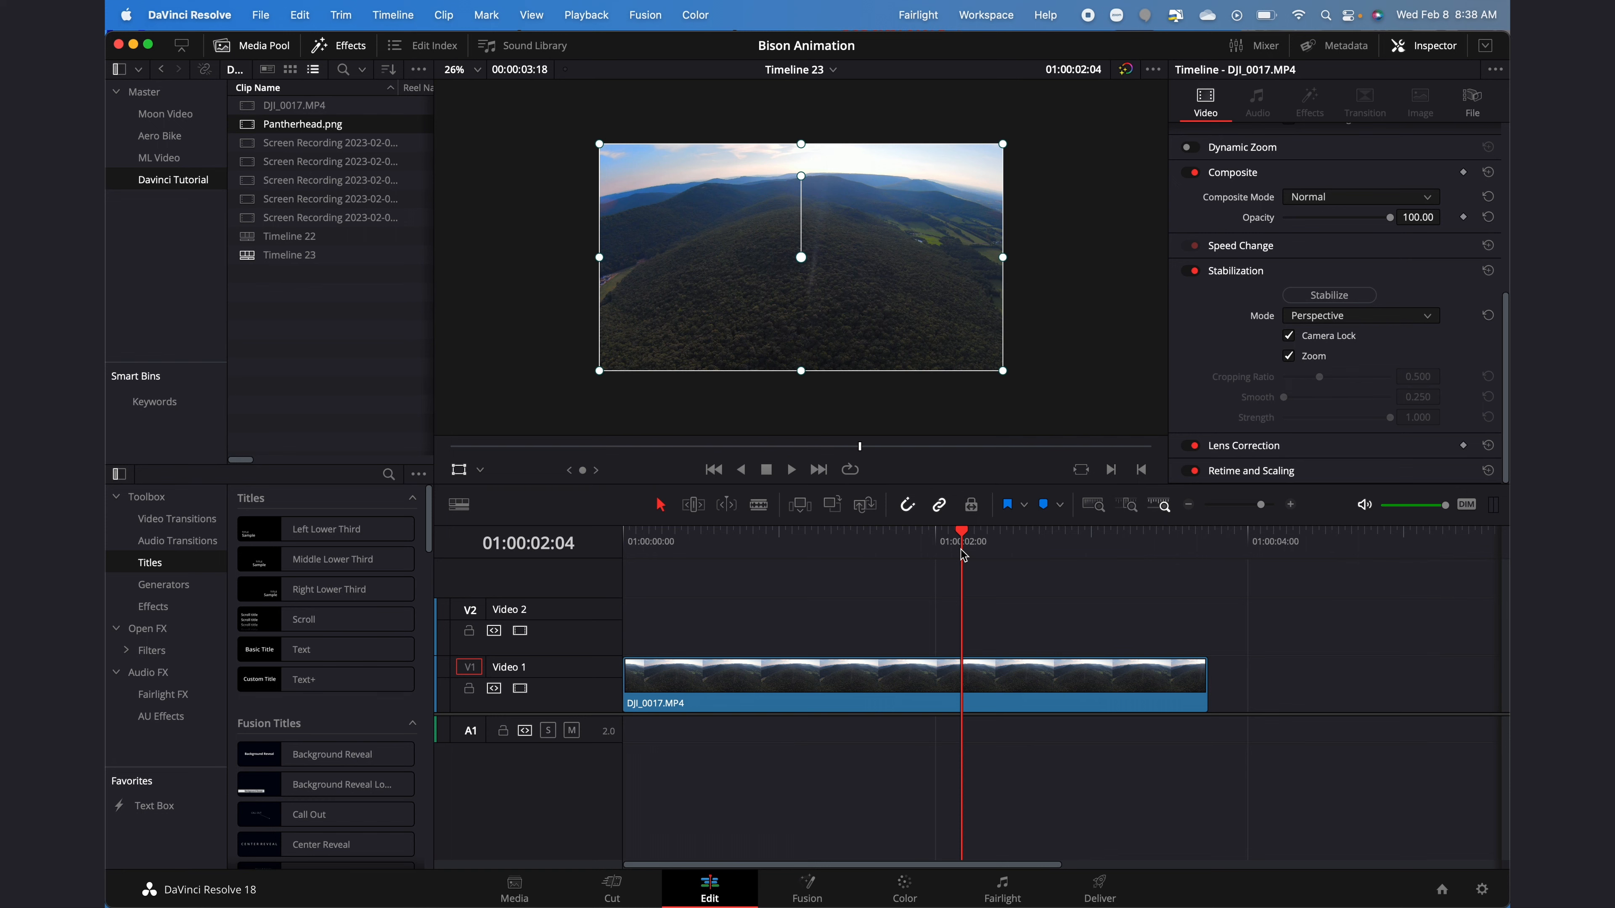
Step: Change the clip speed of DJI_0017.MP4 to -1%
right_click(809, 686)
click(873, 440)
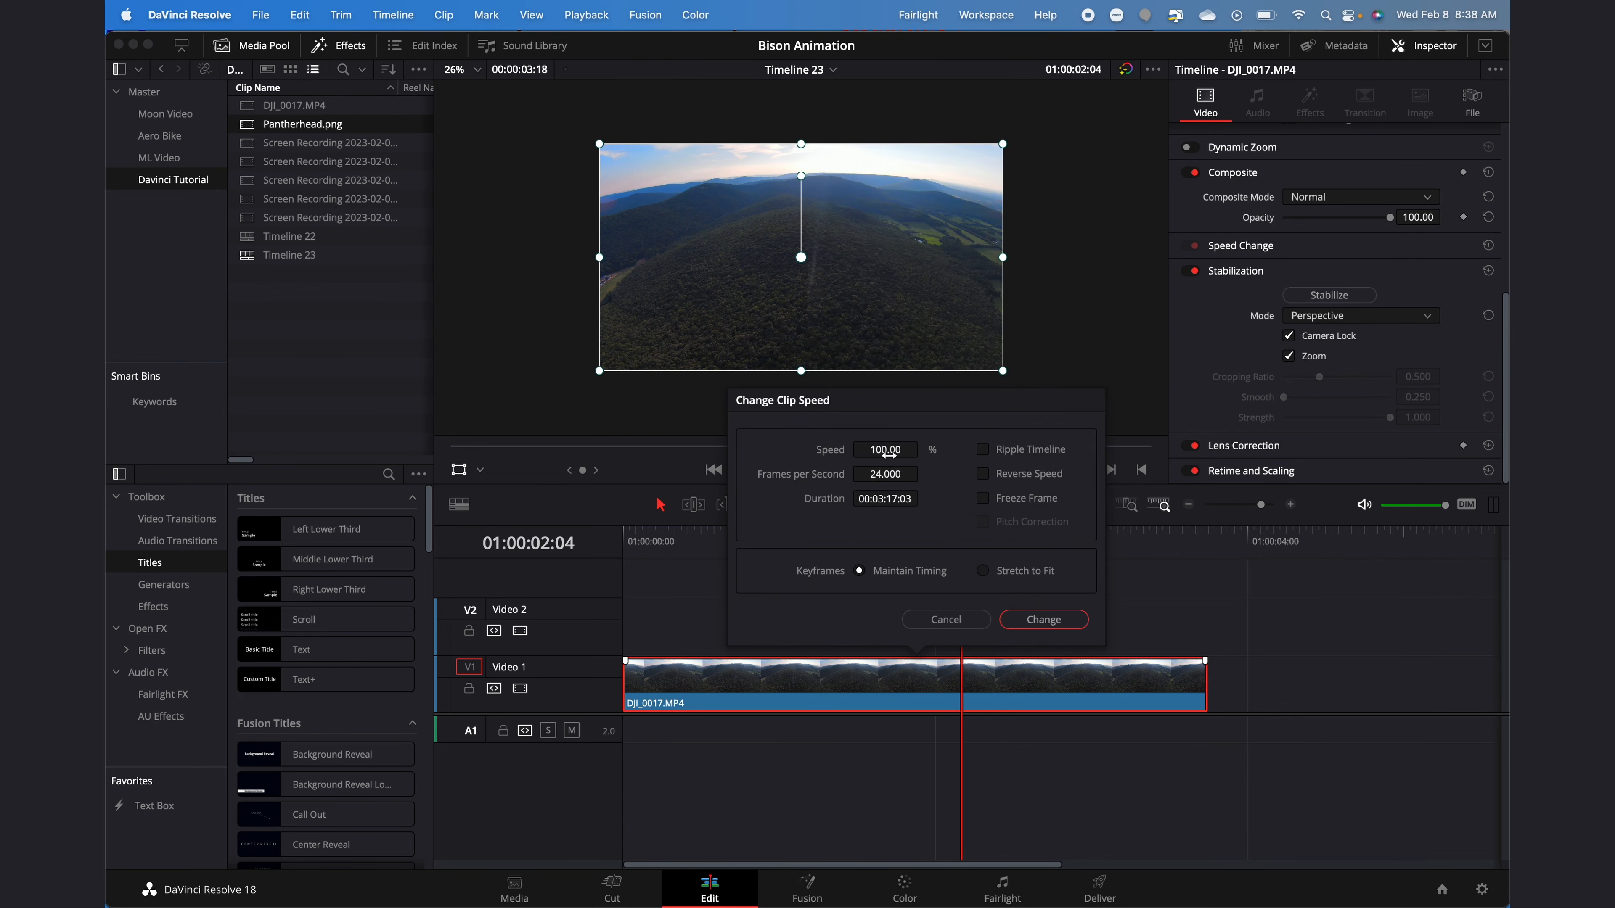
mouse_move(893, 448)
mouse_down()
mouse_move(1175, 425)
mouse_move(751, 430)
mouse_move(888, 443)
mouse_up()
click(890, 449)
text(-1)
key(Return)
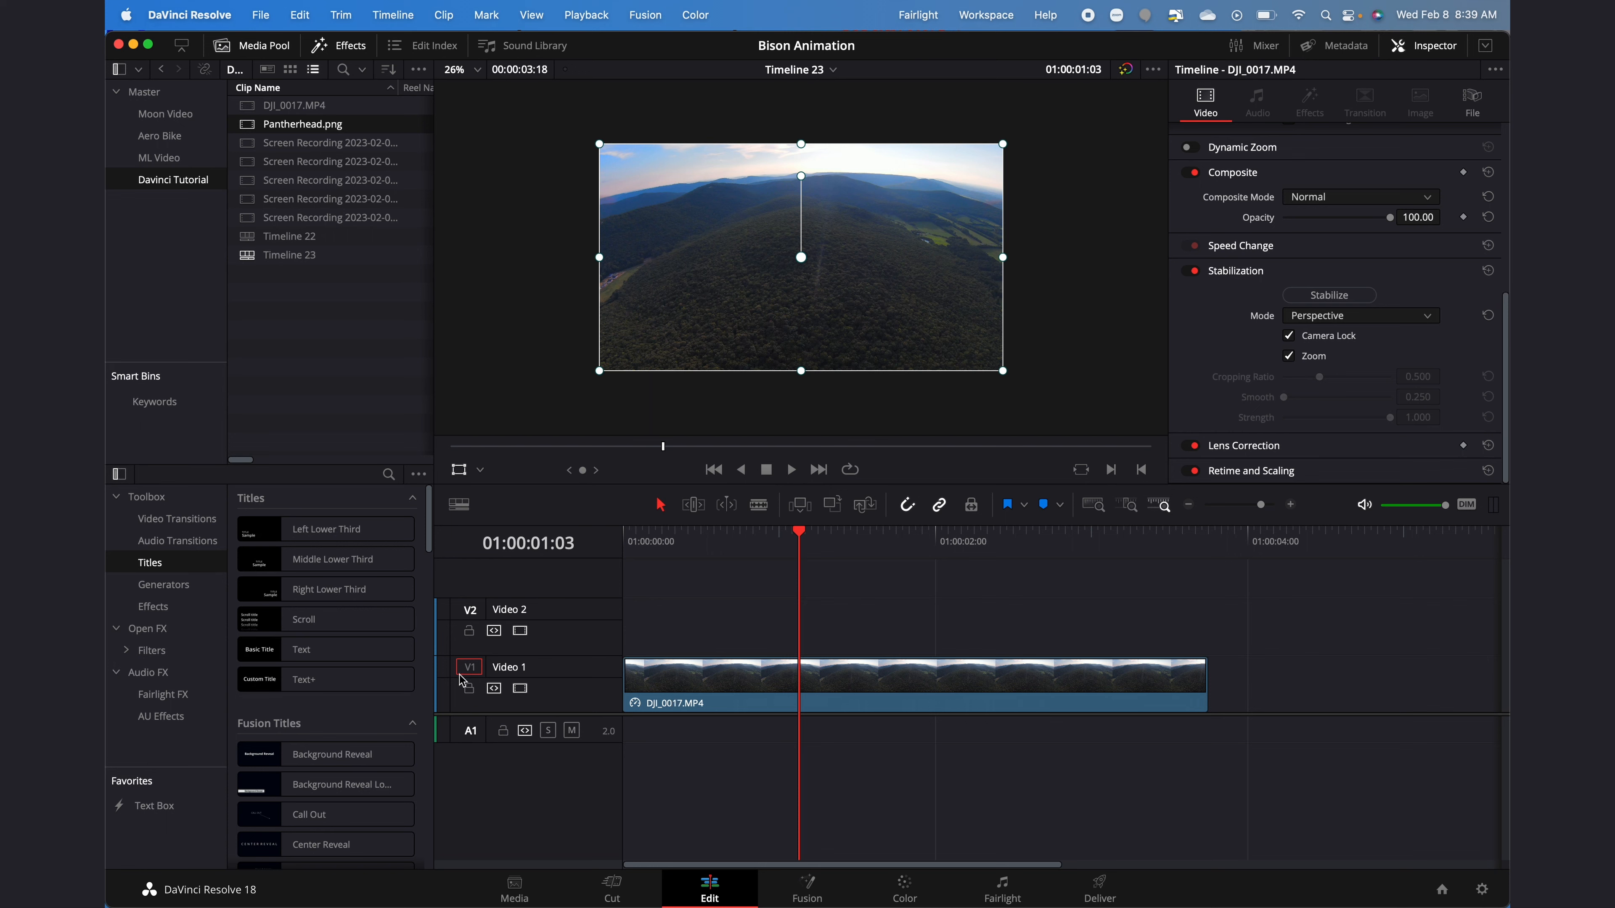
Step: Add a Random Write On Lower Third title on Video 2, aligned to the start and trimmed to the length of DJI_0017.MP4
scroll(369, 652, down, 5)
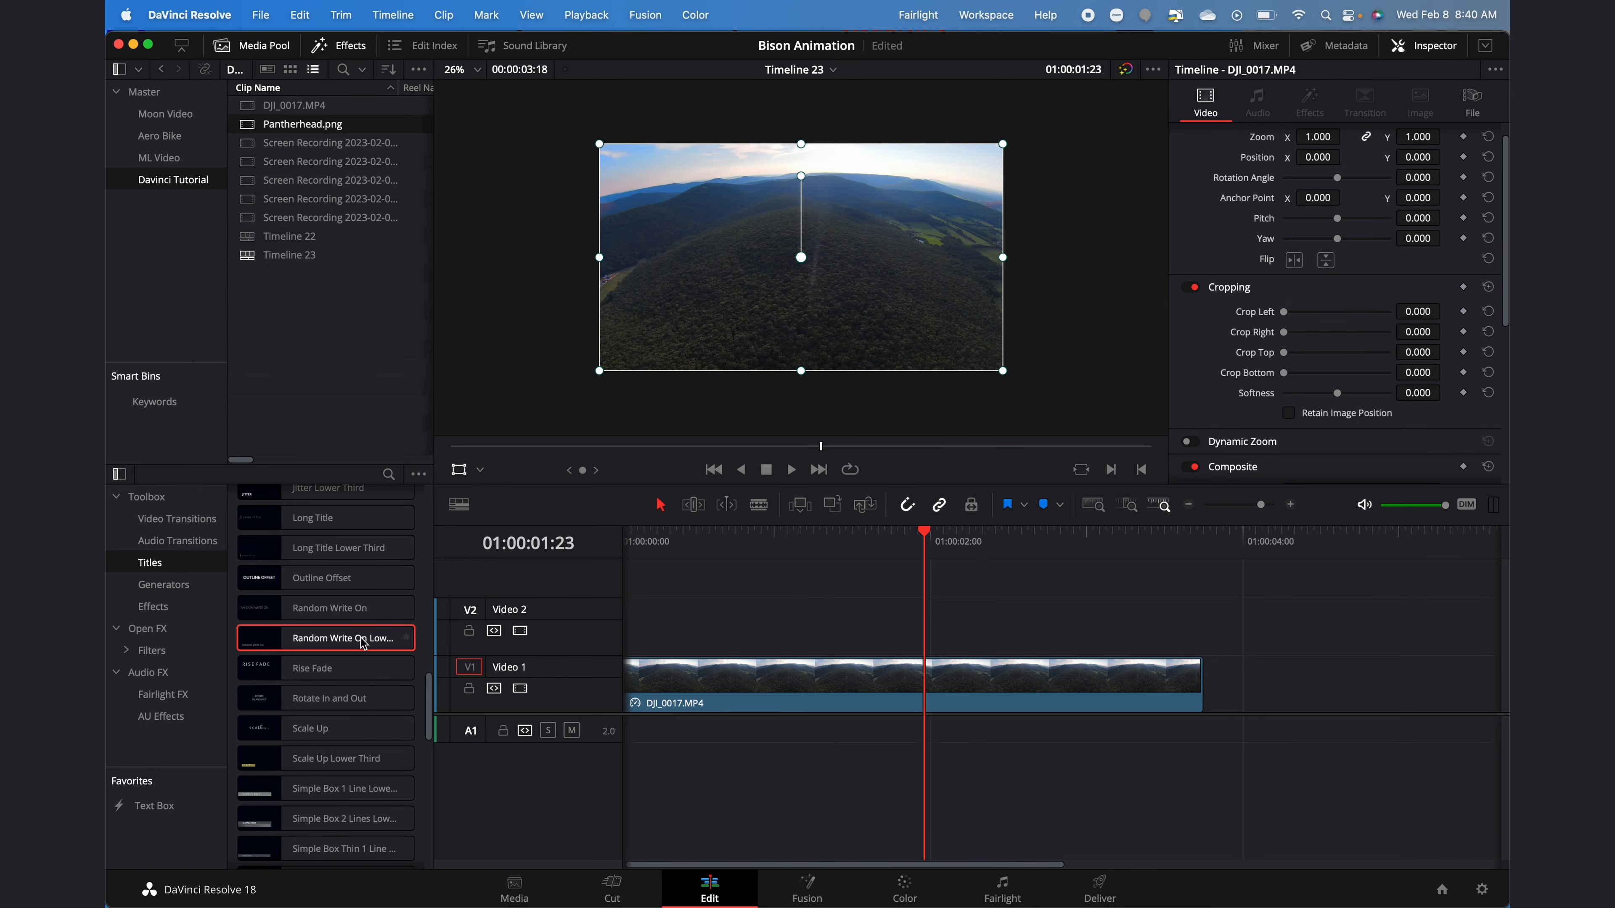
drag(270, 639, 782, 541)
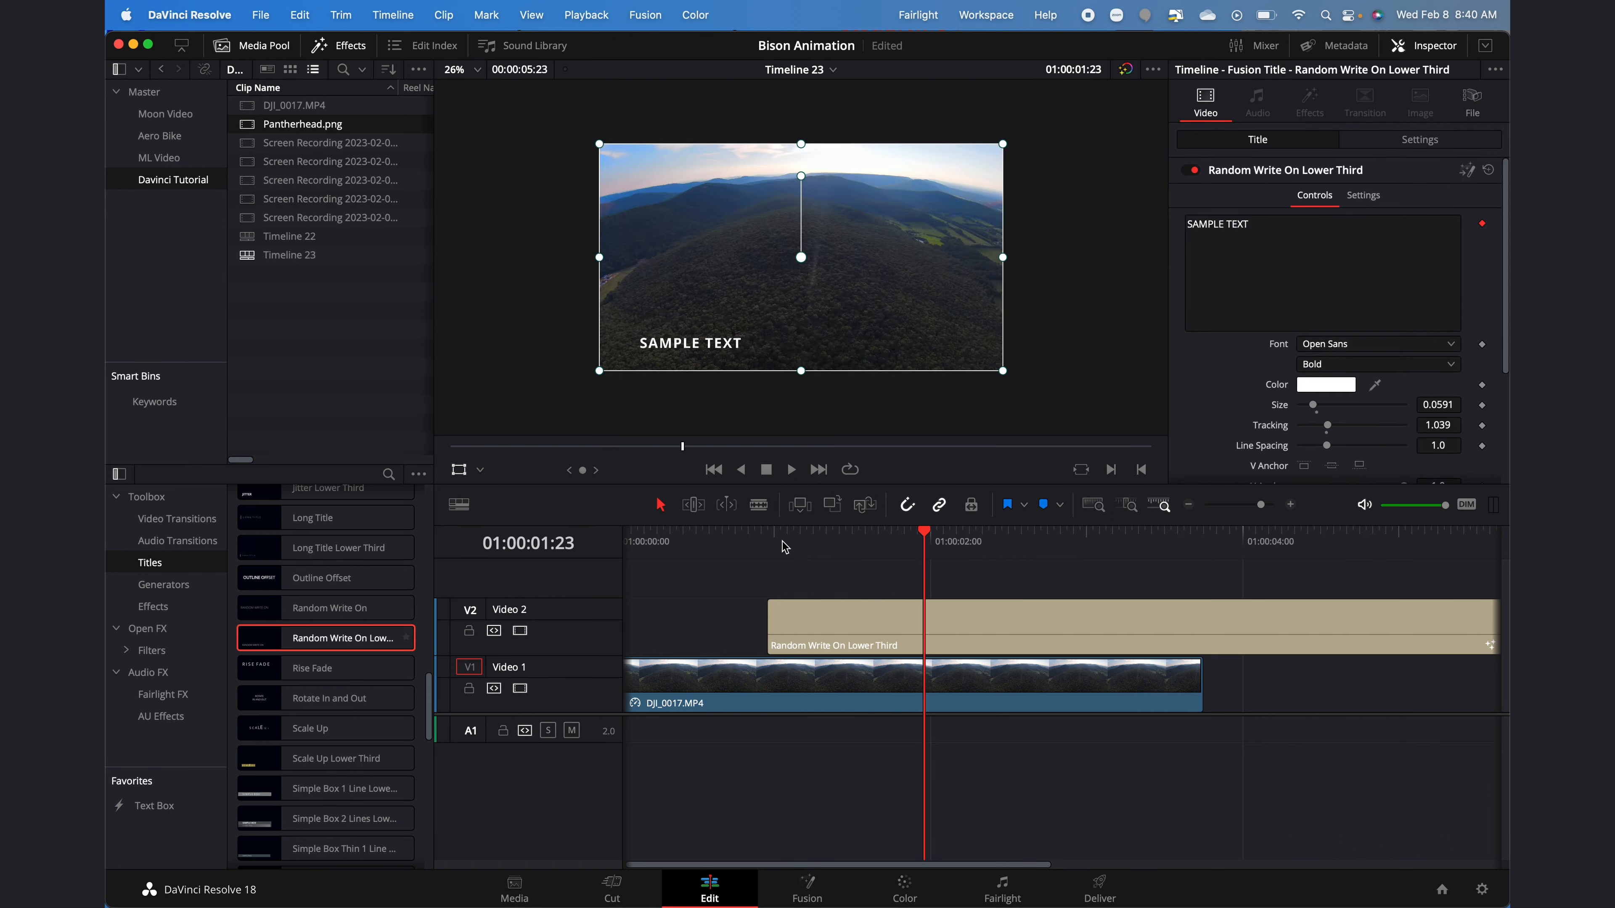
key(Up)
drag(892, 655, 749, 644)
drag(1402, 632, 1204, 631)
drag(731, 553, 598, 548)
Step: Replace the lower third's sample text with "Video" and play back the title animation
click(1278, 250)
key(super+a)
key(BackSpace)
text(Video)
click(691, 575)
key(space)
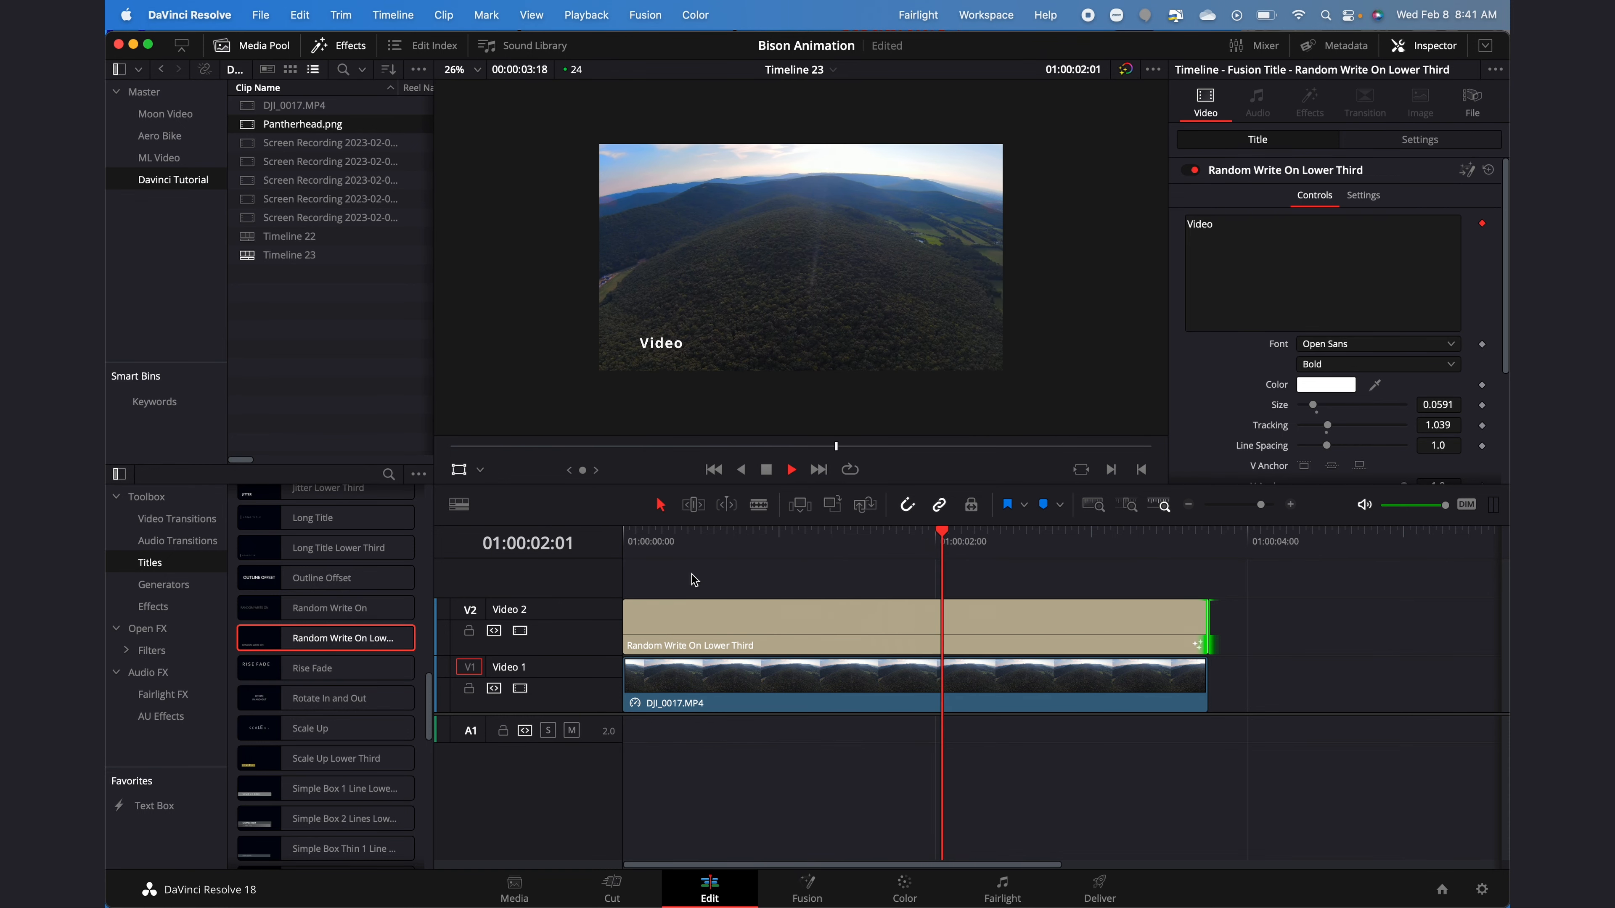
key(space)
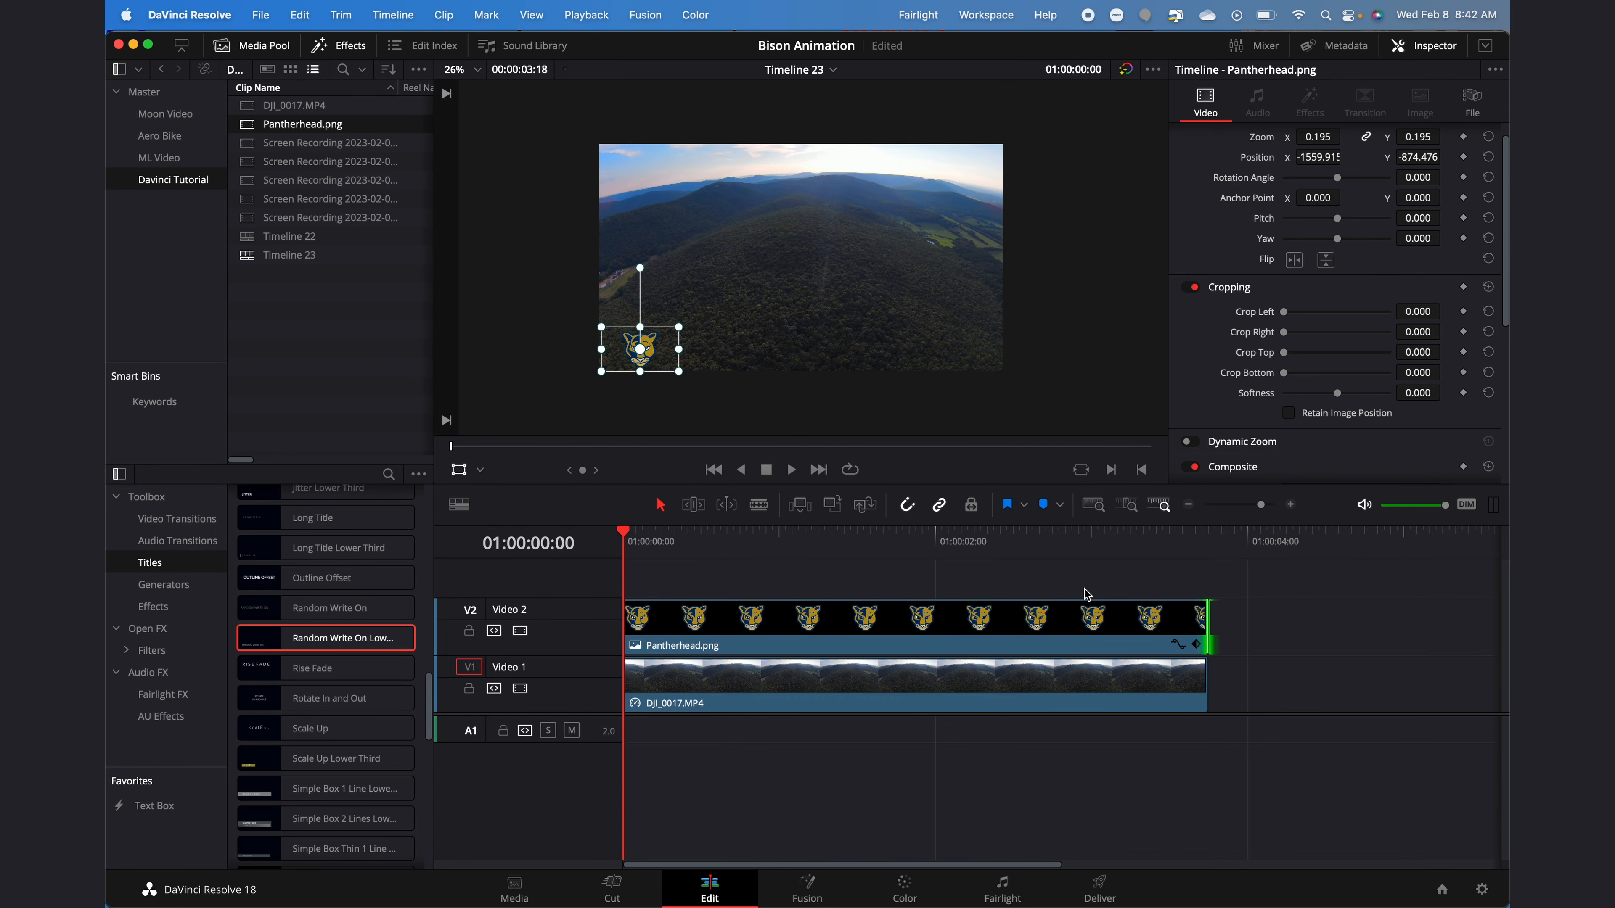
Step: Move the Pantherhead.png logo further into the frame's lower-left corner, to about X -1670 and Y -882, and save the project
key(super+s)
click(890, 629)
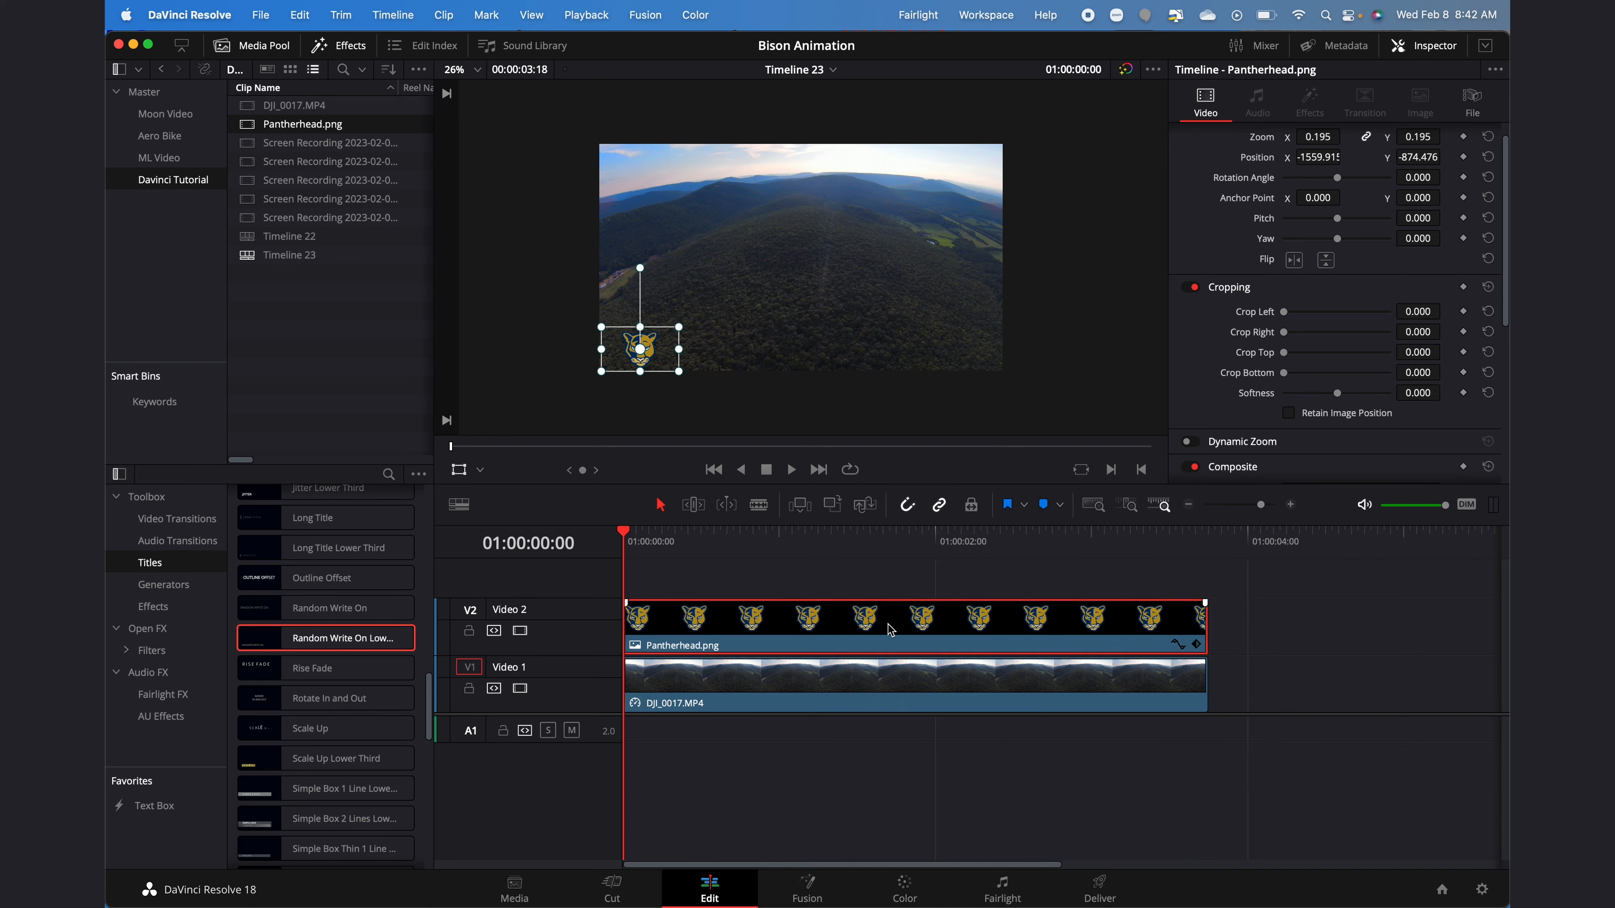
drag(652, 350, 644, 357)
scroll(1382, 262, up, 1)
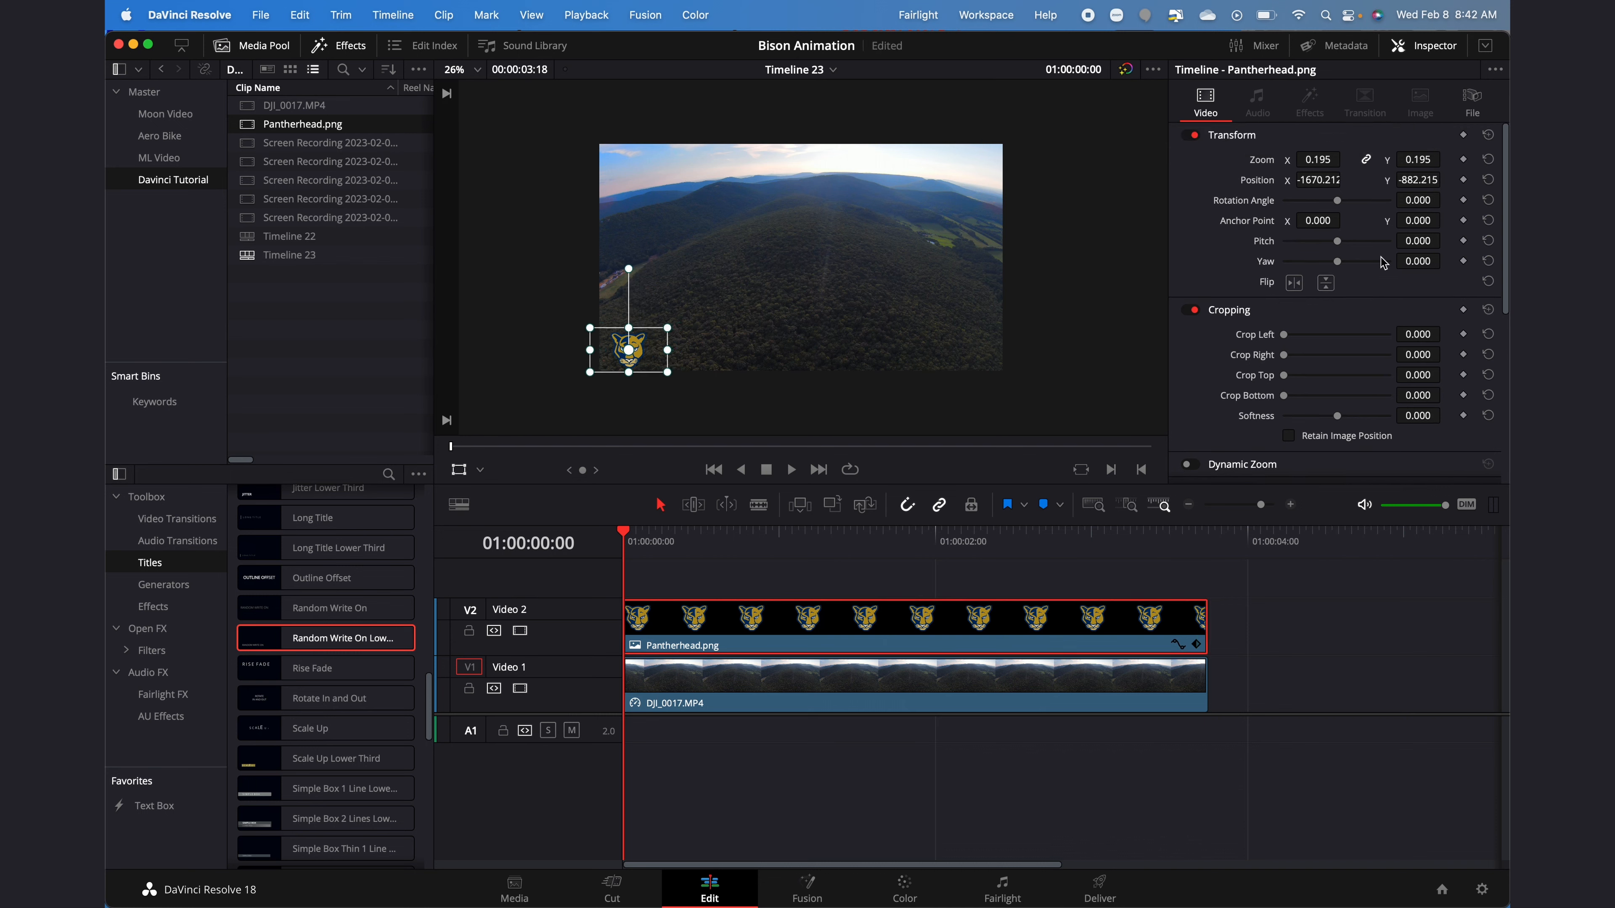
key(super+s)
Step: Animate the Pantherhead.png logo with Transform keyframes to reach the frame's upper-right corner at 01:00:03:17, and play it back
drag(1141, 558, 1203, 551)
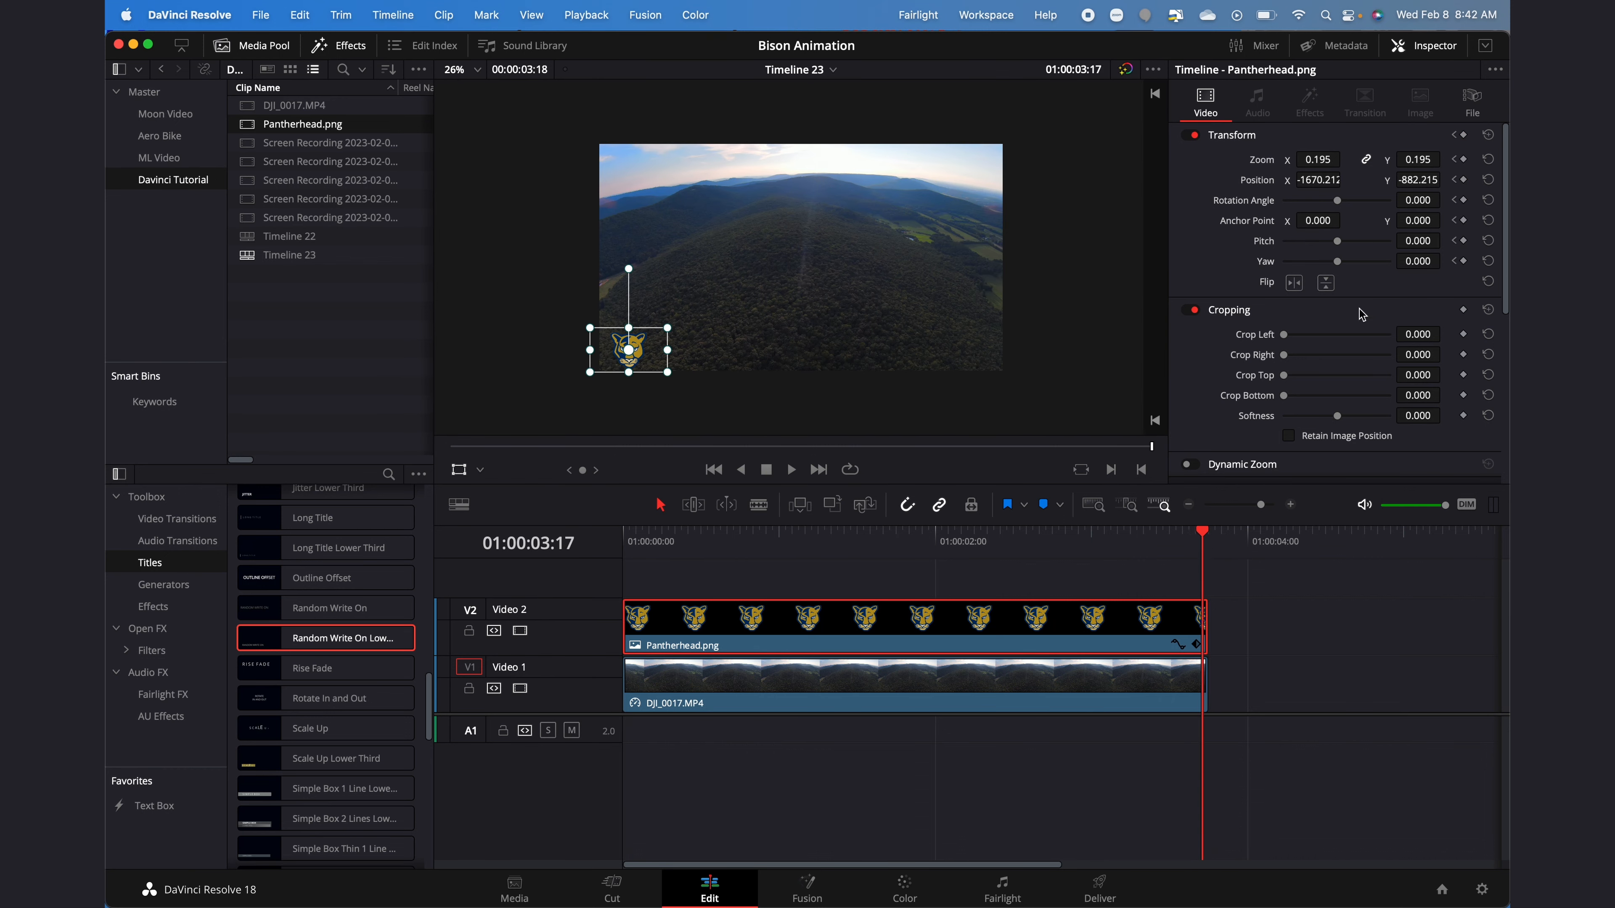
drag(629, 352, 967, 170)
drag(840, 546, 612, 558)
key(space)
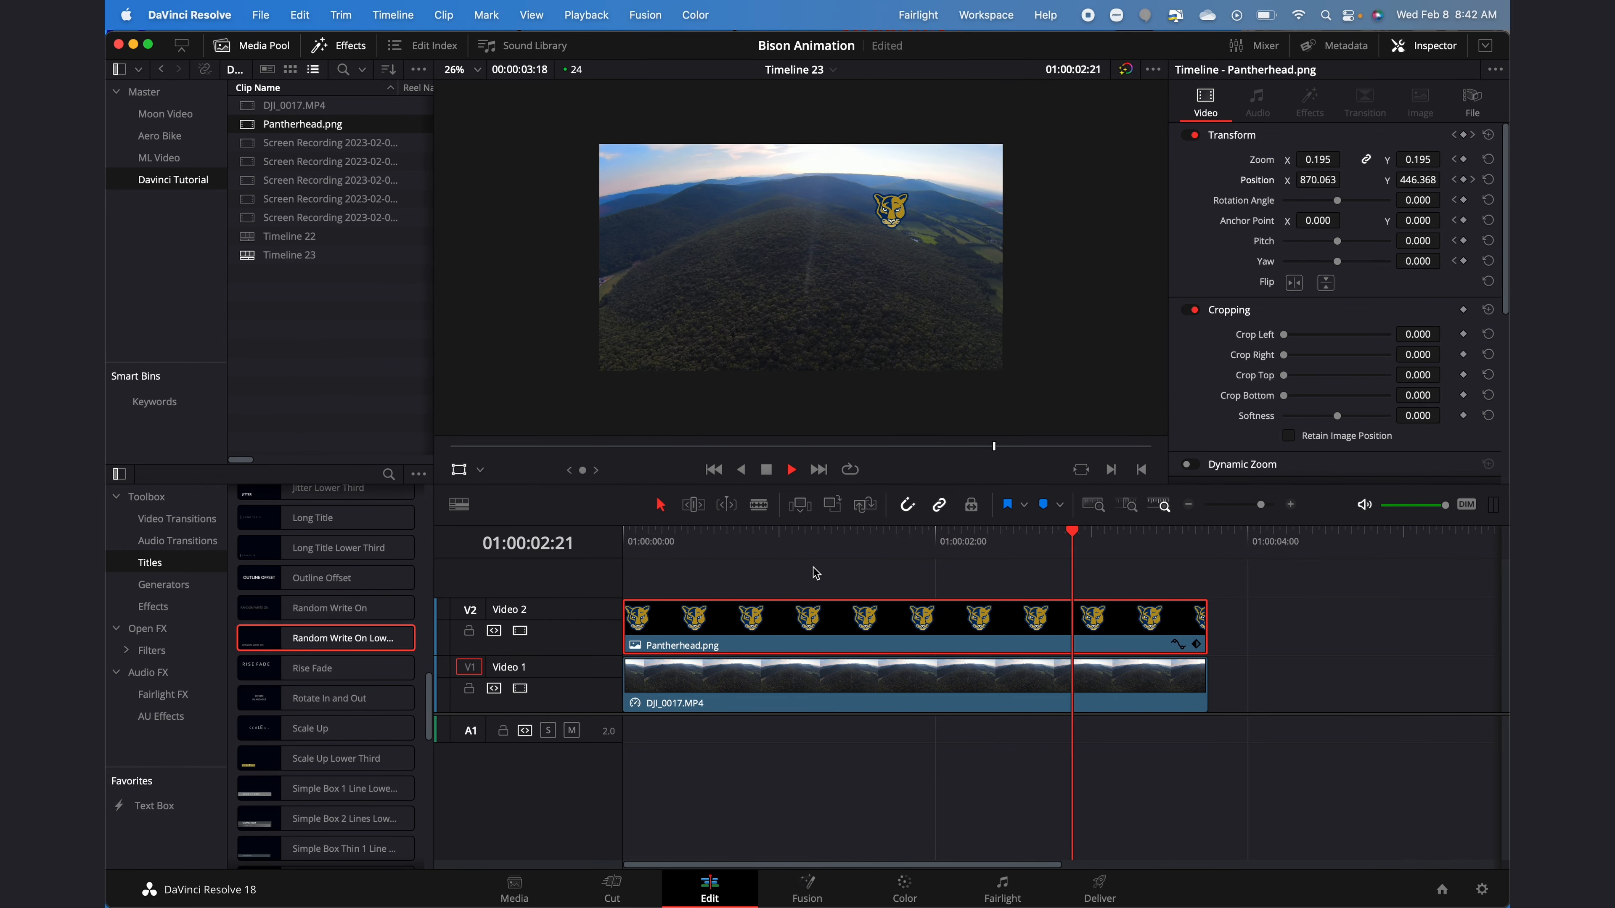
key(space)
Step: Keyframe the cropping of DJI_0017.MP4 from its first frame to a Crop Left of 3840 at 01:00:03:17, and play it back
click(768, 669)
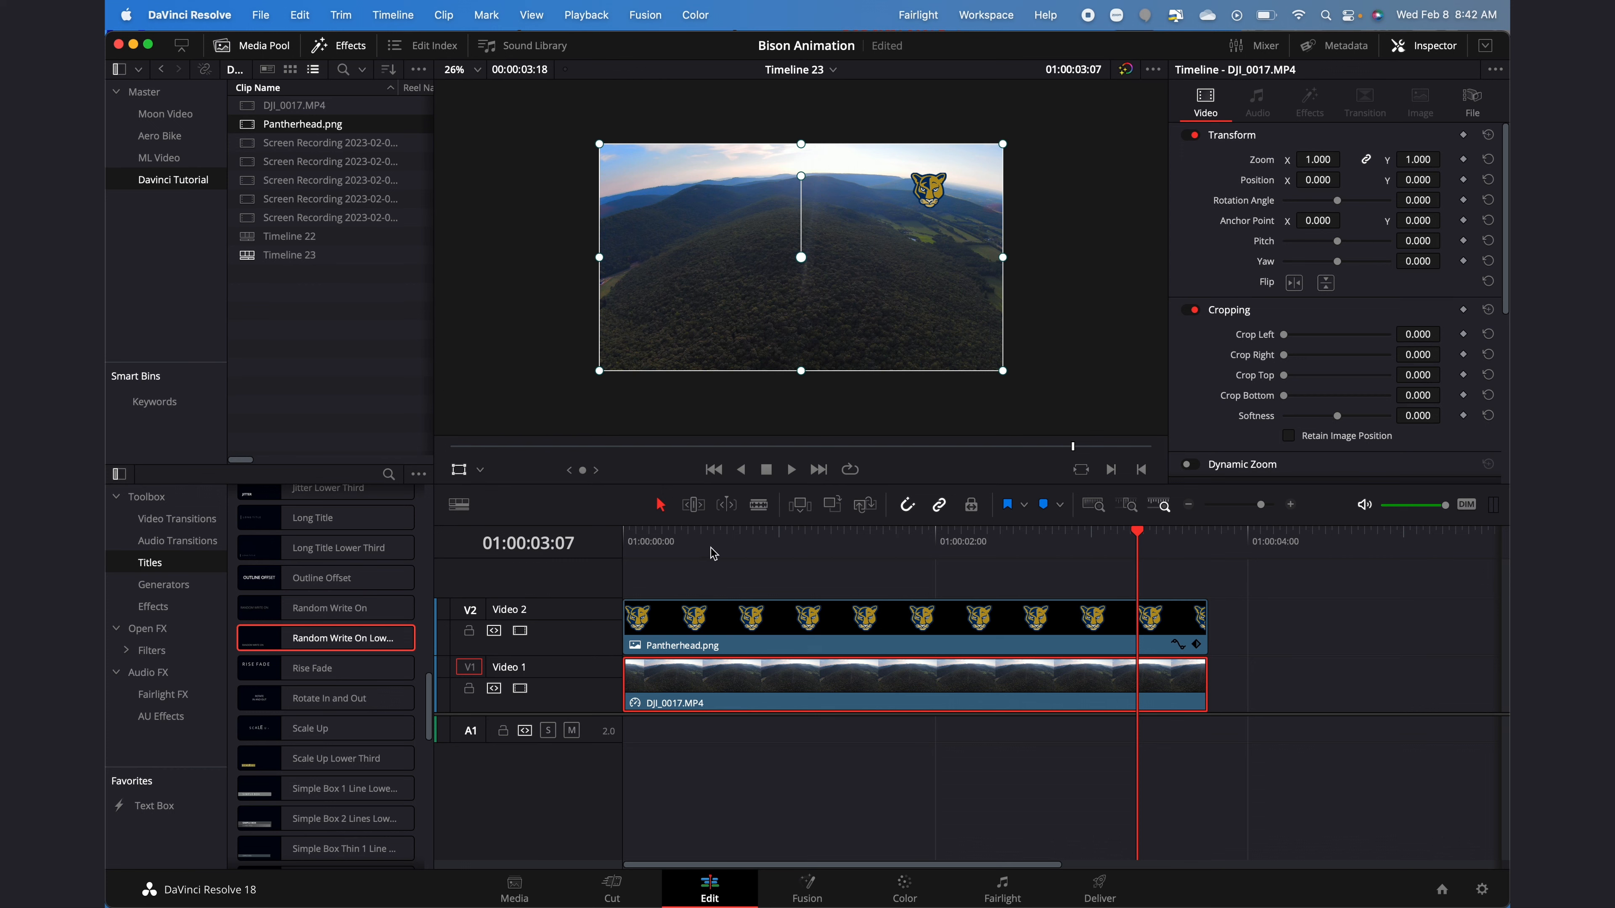
key(Home)
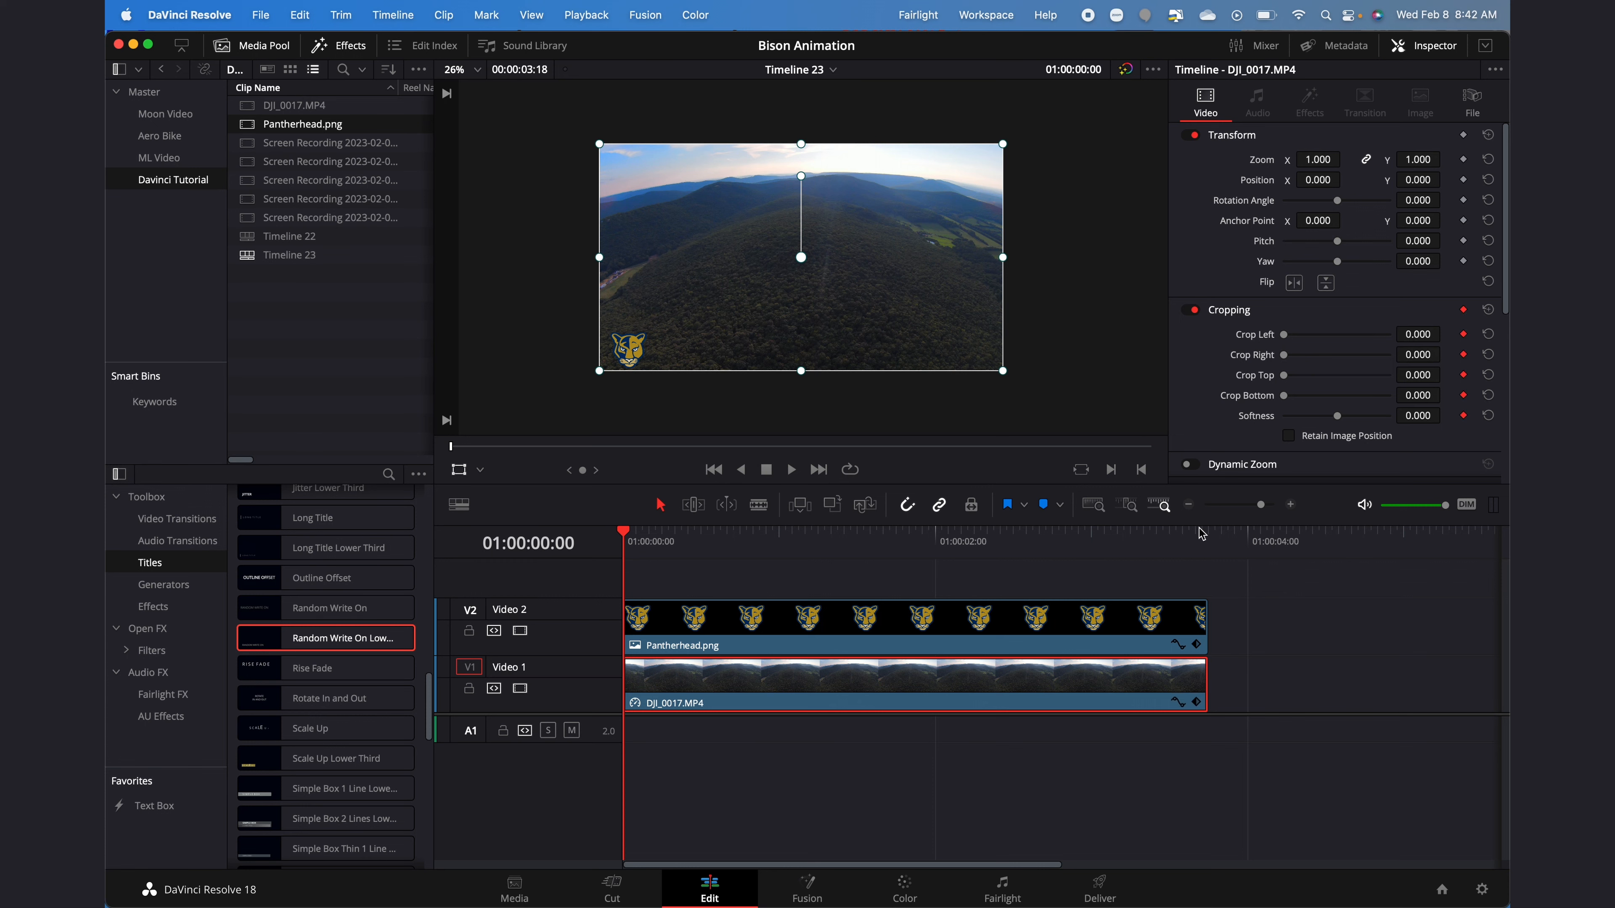
click(1205, 539)
click(1203, 542)
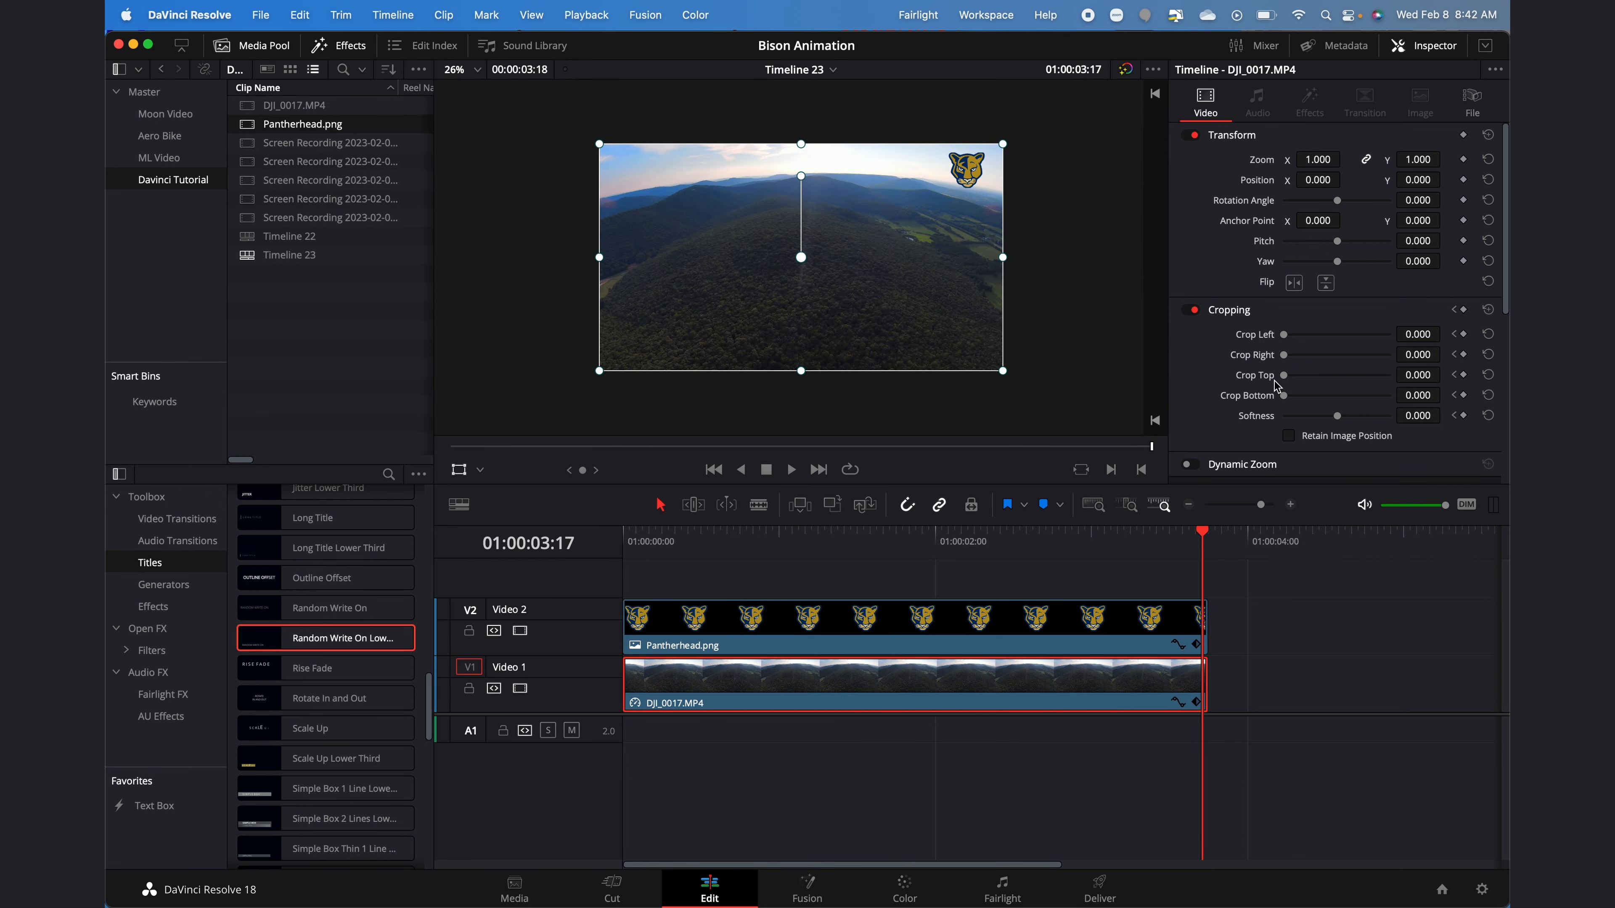
drag(1416, 334, 1444, 333)
drag(1418, 335, 1421, 340)
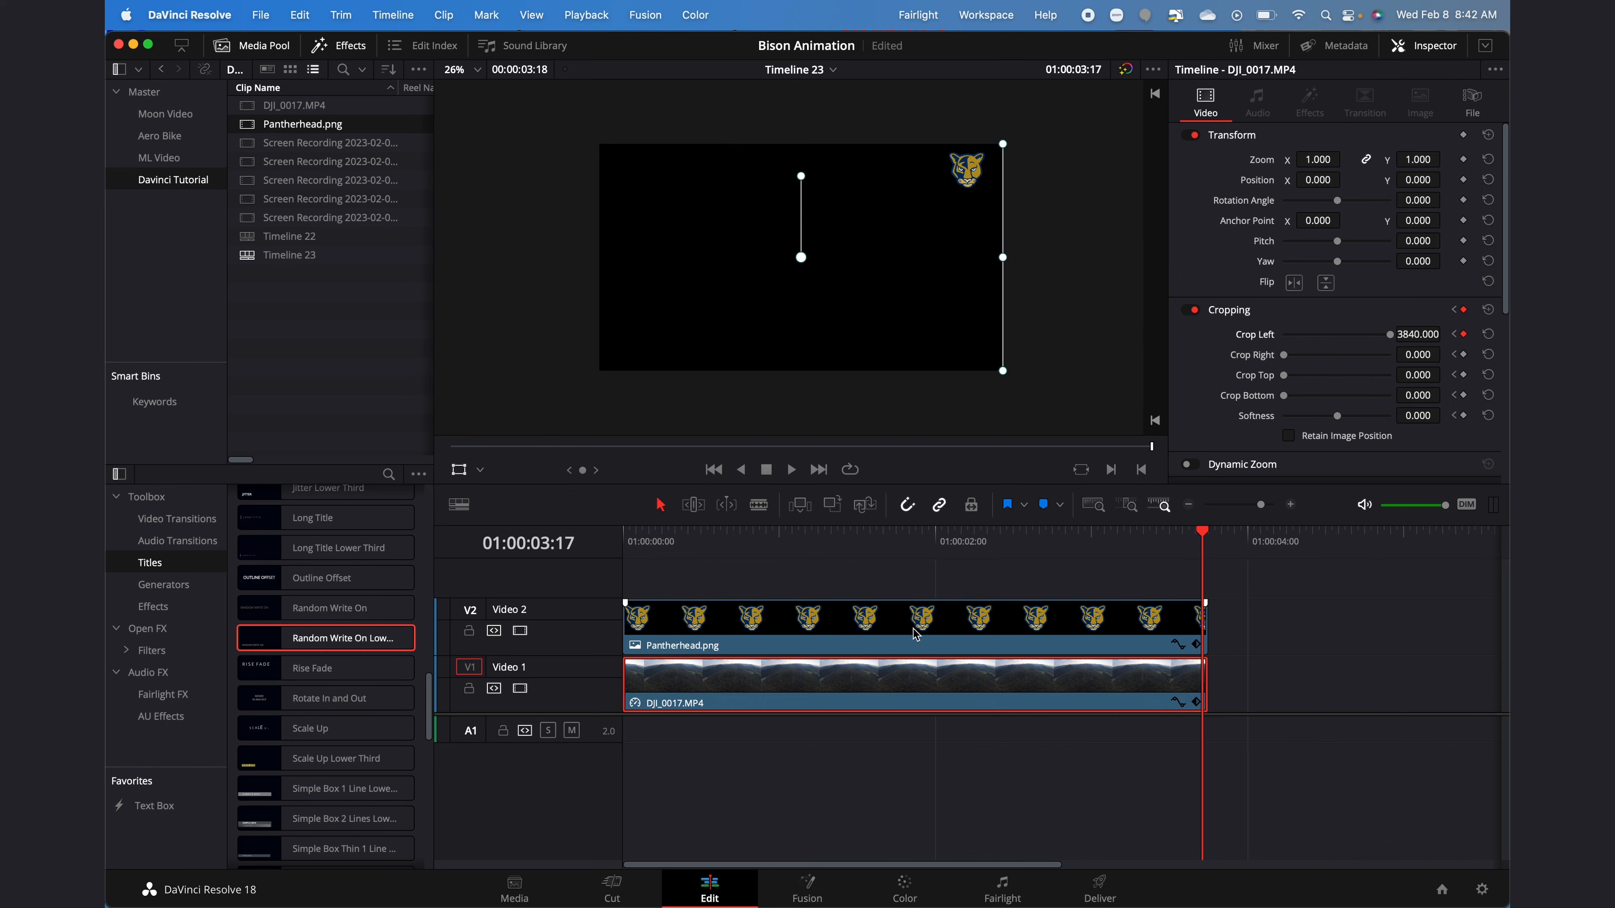
key(Home)
key(space)
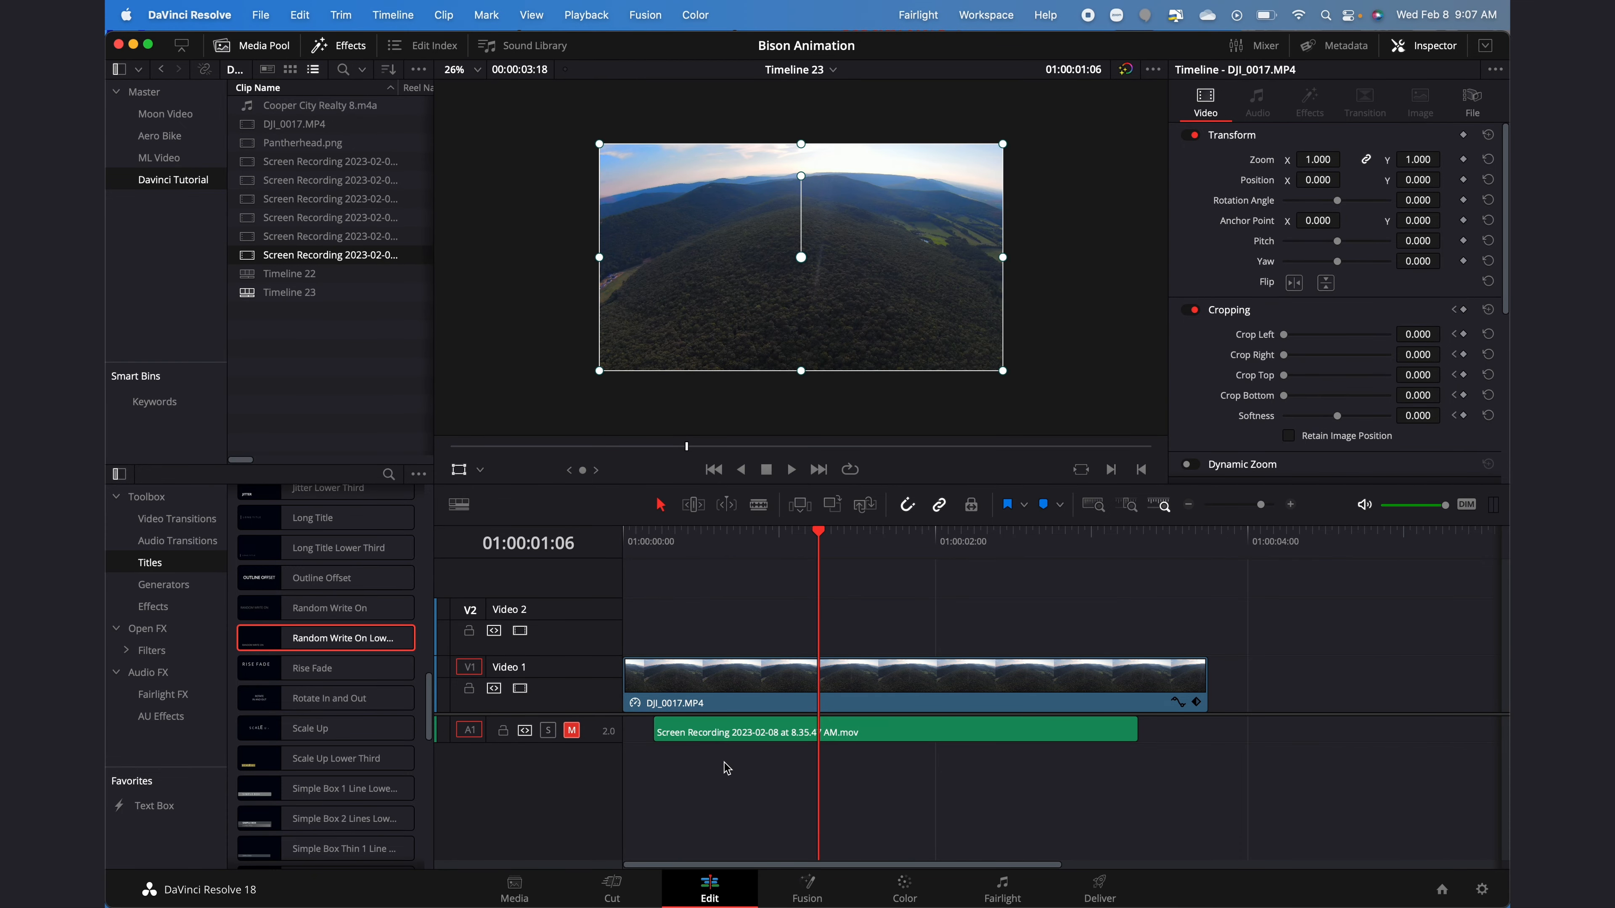
Step: Decrease the audio level of the screen recording clip on track A1 by 3 dB
click(937, 734)
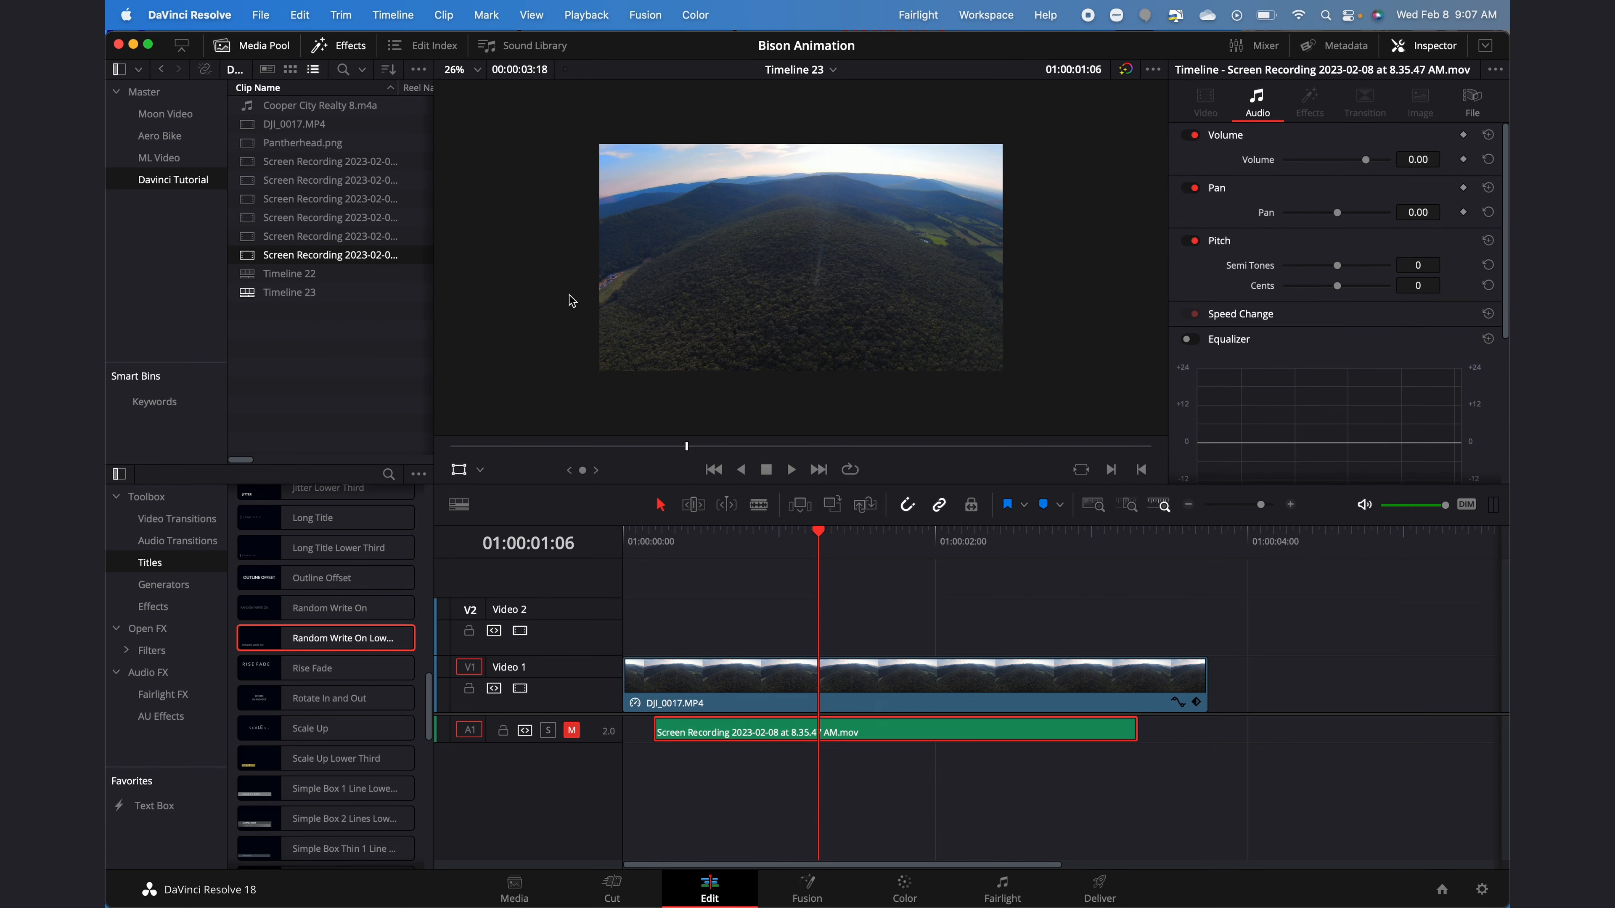
click(444, 15)
mouse_move(636, 402)
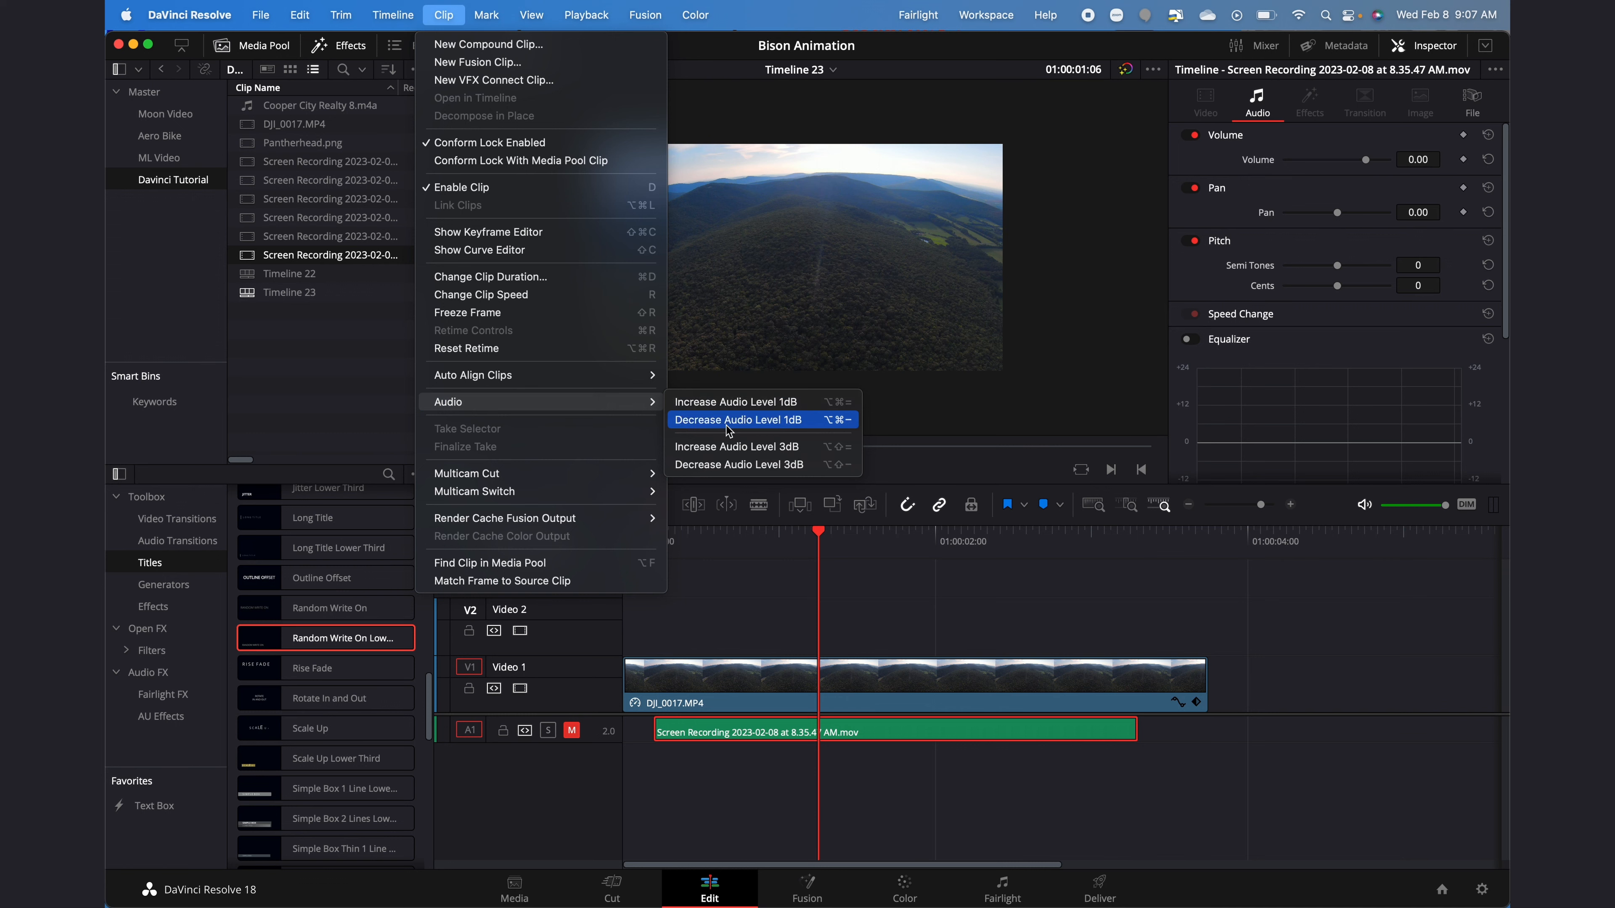
click(737, 464)
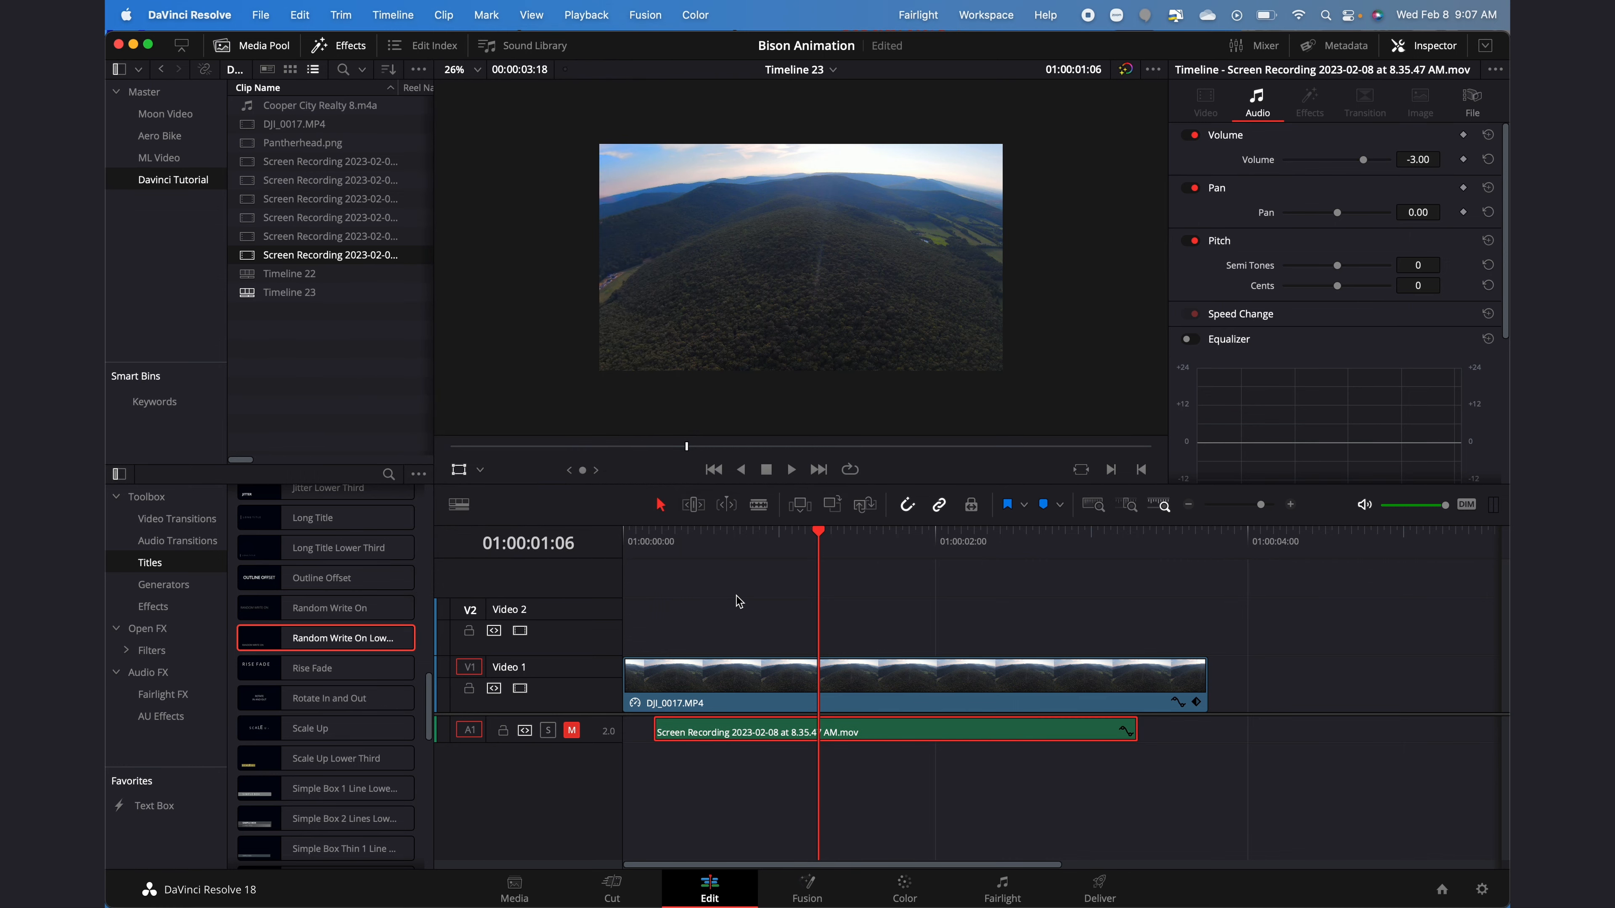